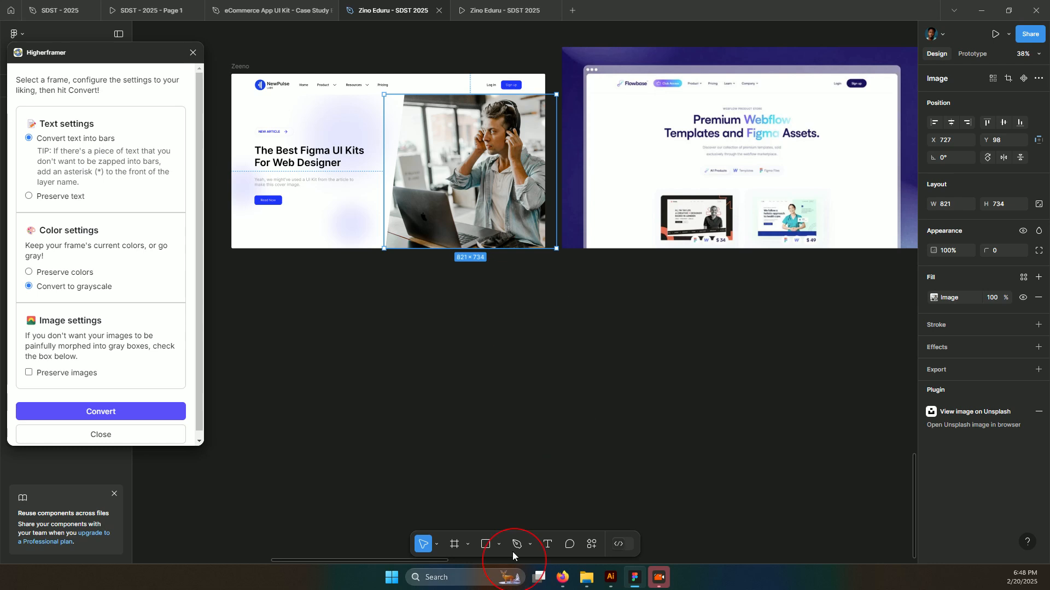
# Create a 1440 × 1024 Desktop preset frame and place it in the empty canvas area below the two existing designs.
pyautogui.click(455, 544)
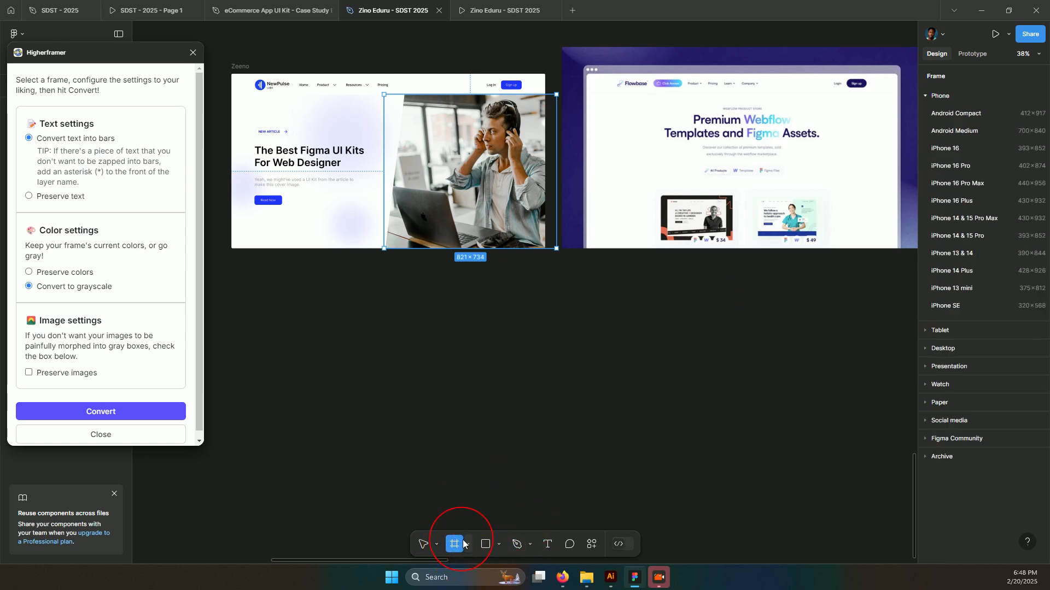
pyautogui.click(467, 541)
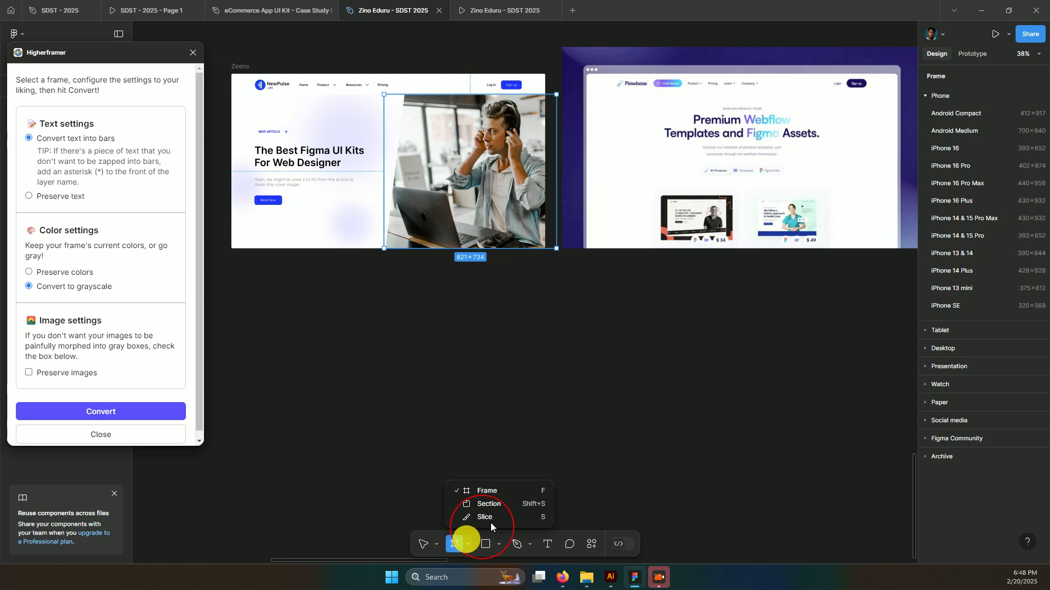
pyautogui.click(927, 349)
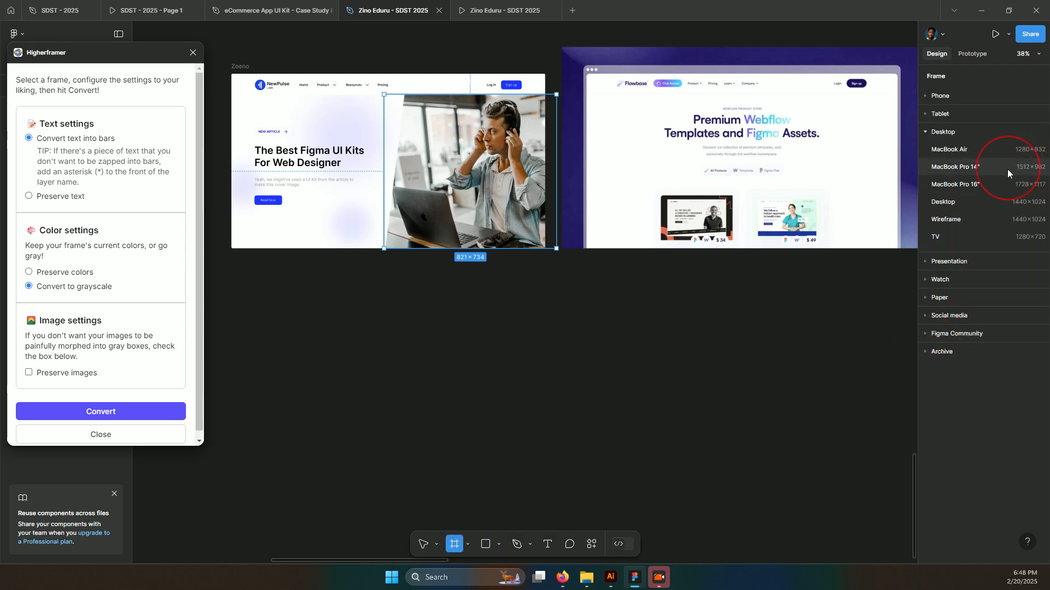
pyautogui.click(976, 203)
pyautogui.click(742, 275)
pyautogui.moveTo(678, 303); pyautogui.dragTo(403, 358)
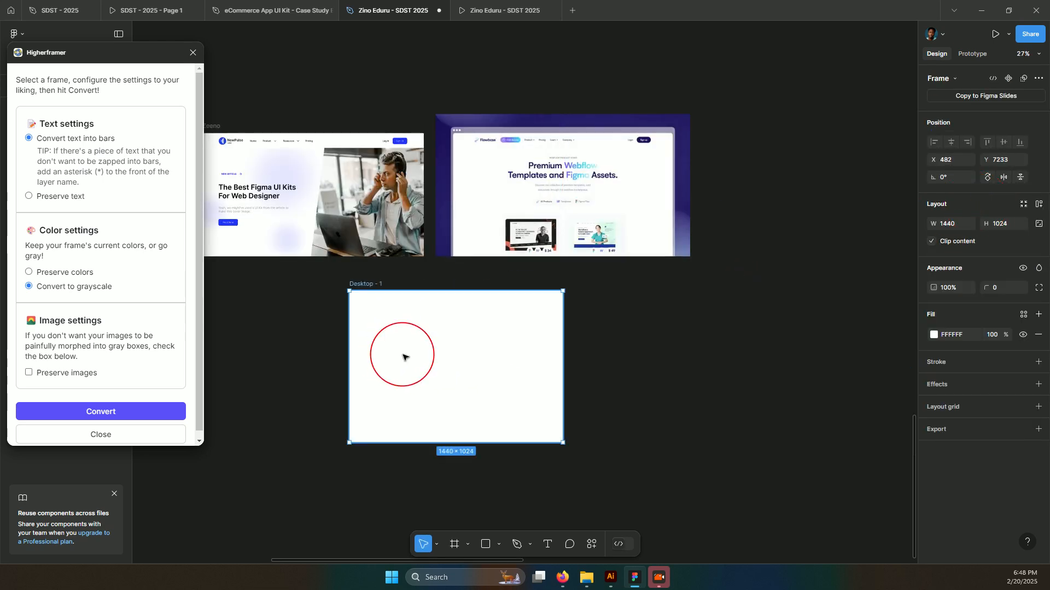
# Add a layout grid to the new Desktop - 1 frame and change its type to Columns.
pyautogui.scroll(3, 403, 358)
pyautogui.hscroll(-5, 403, 356)
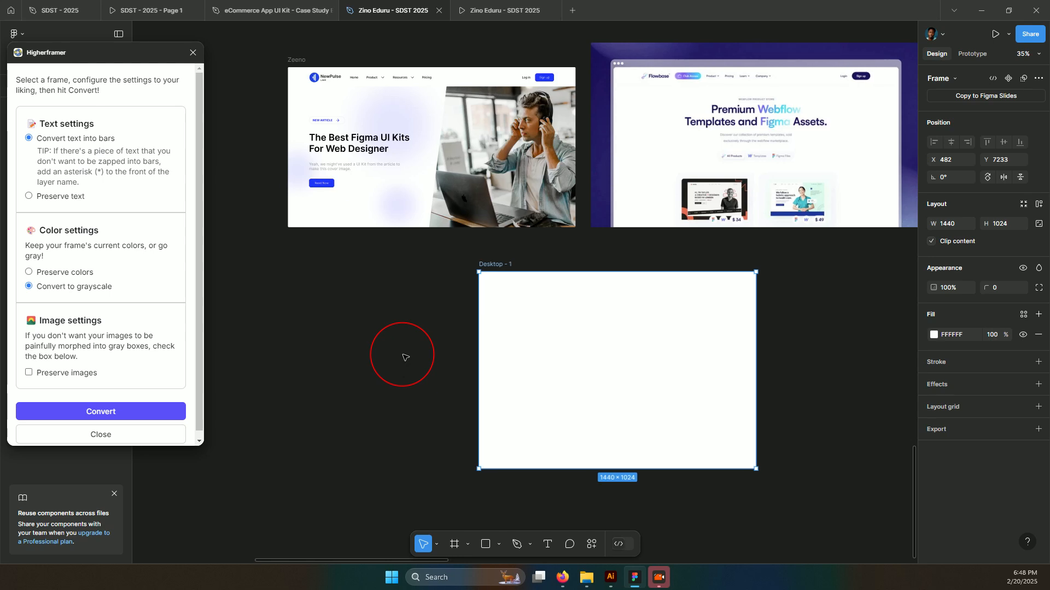
pyautogui.click(1039, 408)
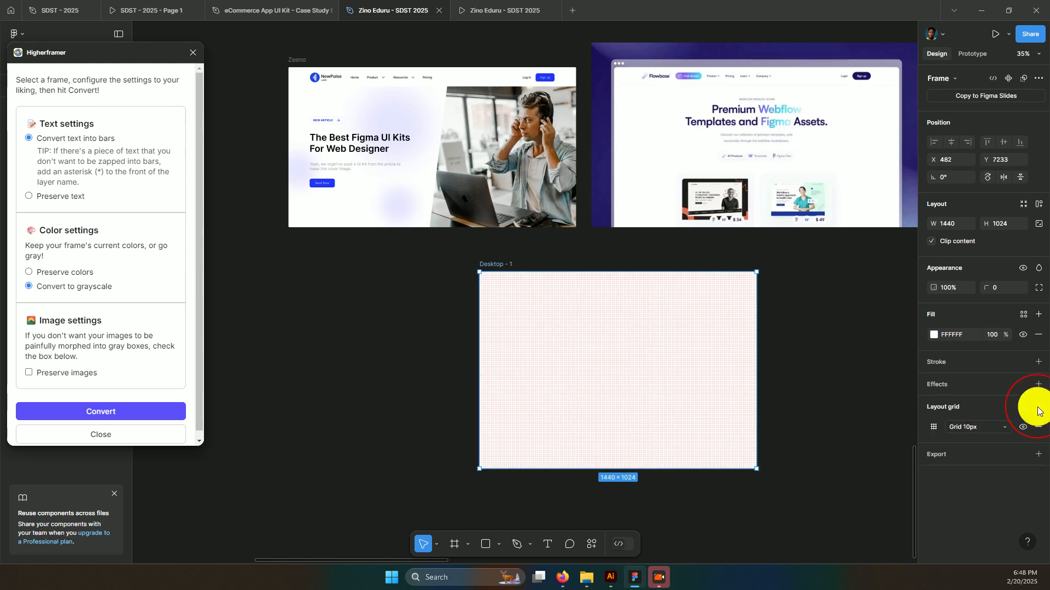
pyautogui.click(929, 428)
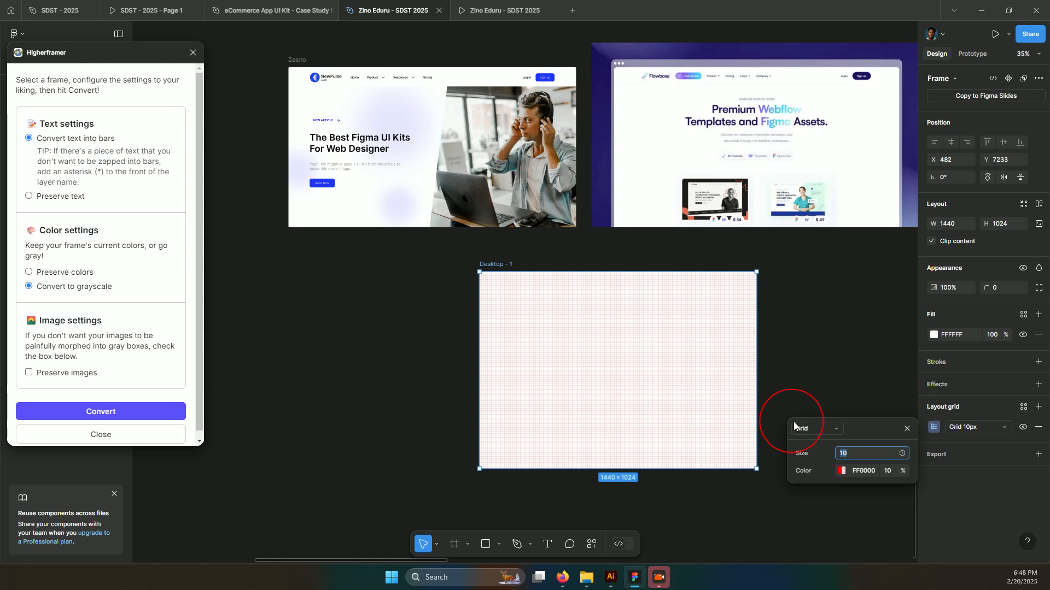
pyautogui.click(804, 431)
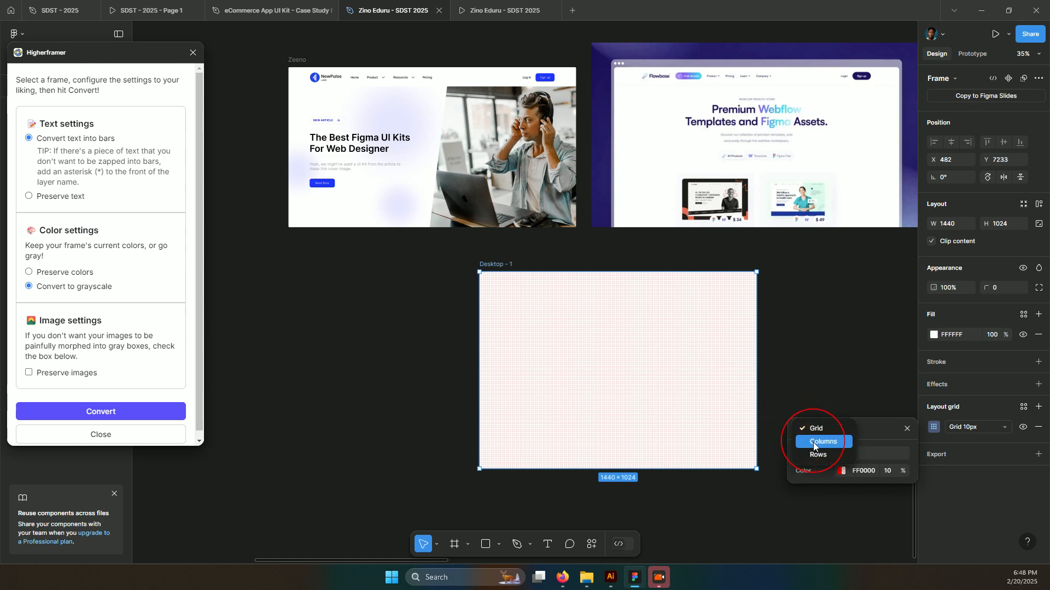
pyautogui.click(815, 443)
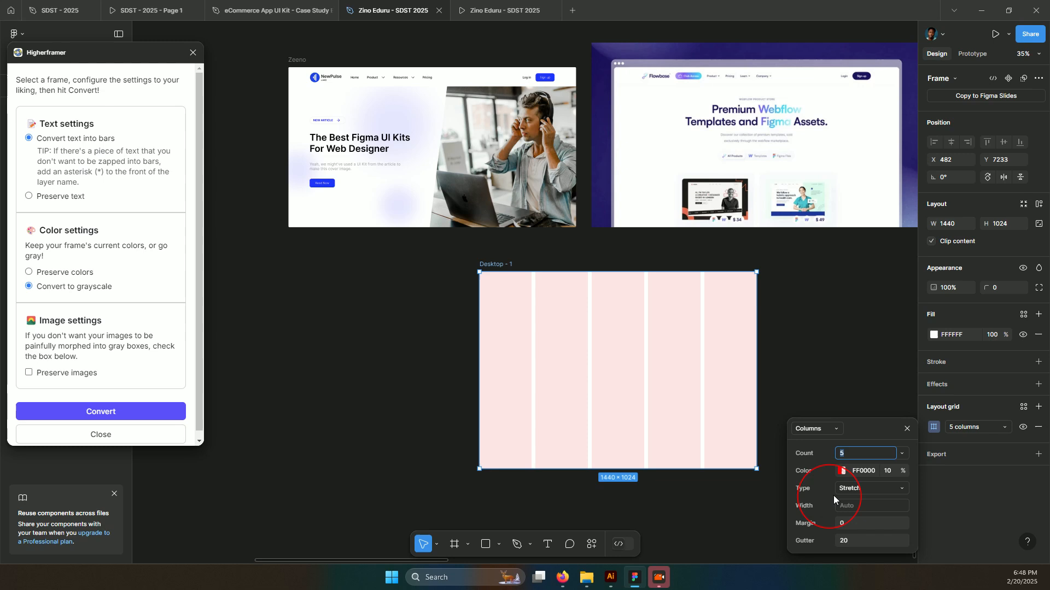
# Set the column grid of the Desktop - 1 frame to a count of 10 with a margin of 100.
pyautogui.click(871, 446)
pyautogui.write('10')
pyautogui.click(873, 442)
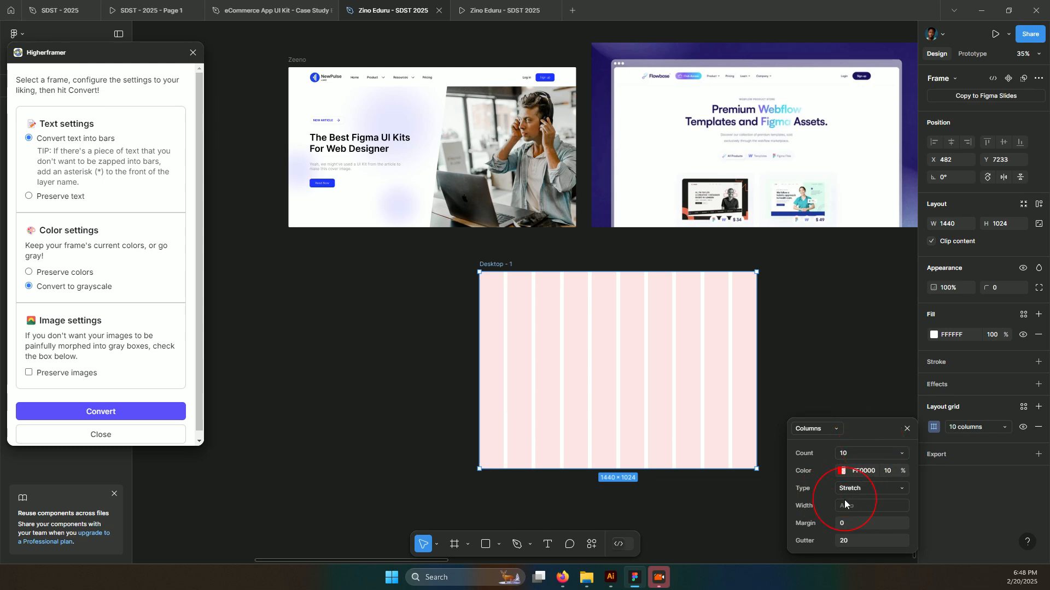
pyautogui.click(857, 523)
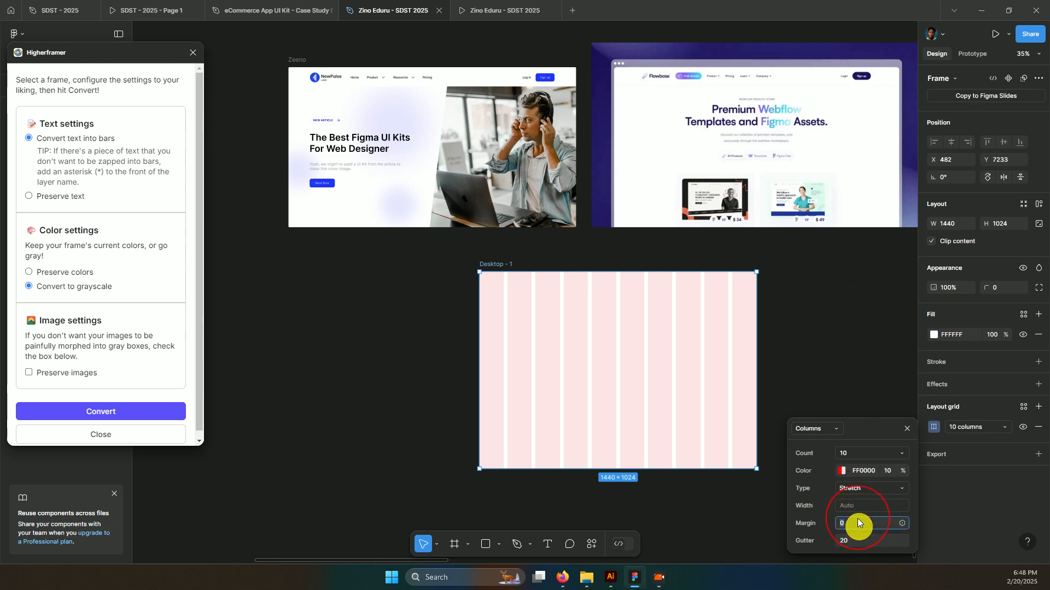
pyautogui.write('100')
pyautogui.click(893, 445)
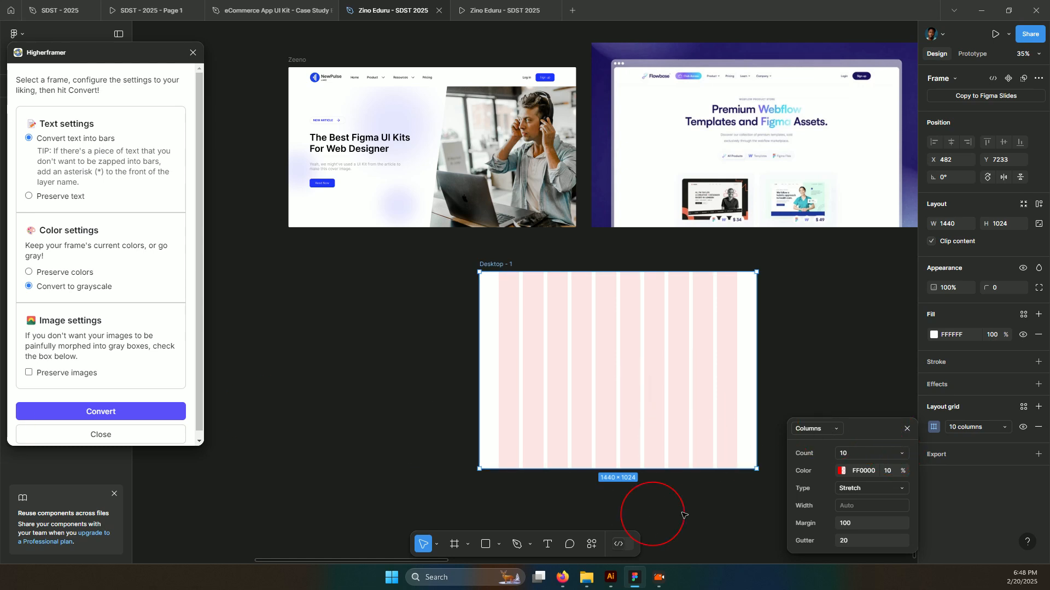
pyautogui.click(881, 522)
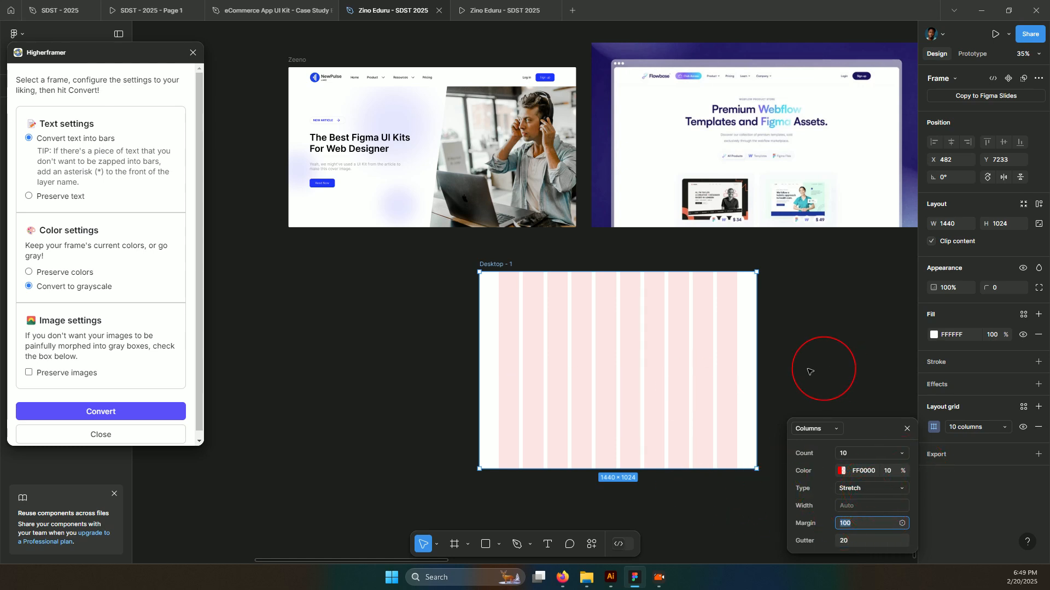
# Duplicate the NewPulse logo from the Zeeno design's navigation bar onto the empty canvas below that design.
pyautogui.hscroll(4, 495, 266)
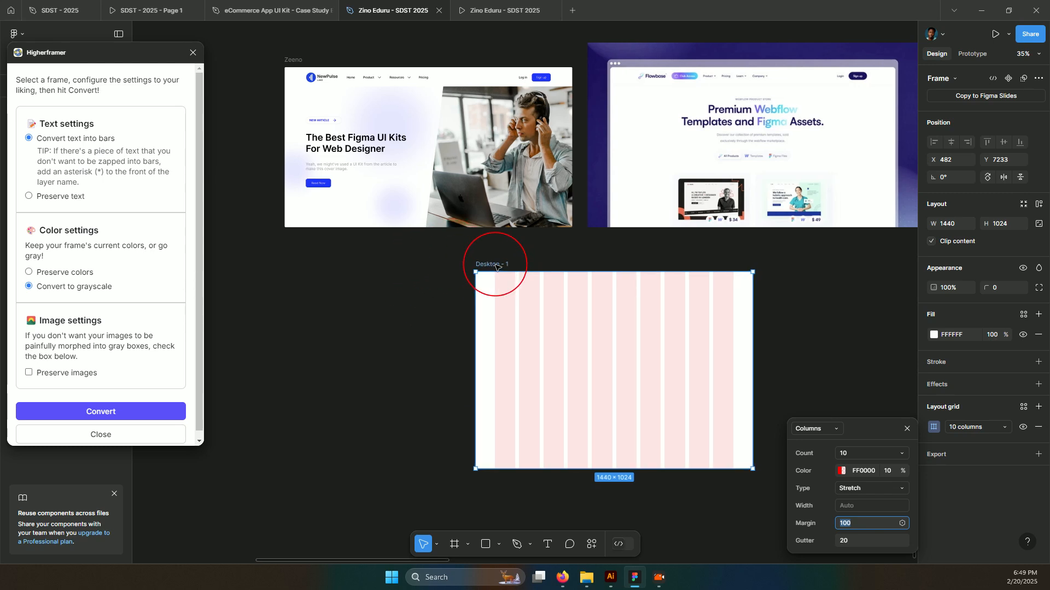
pyautogui.click(824, 321)
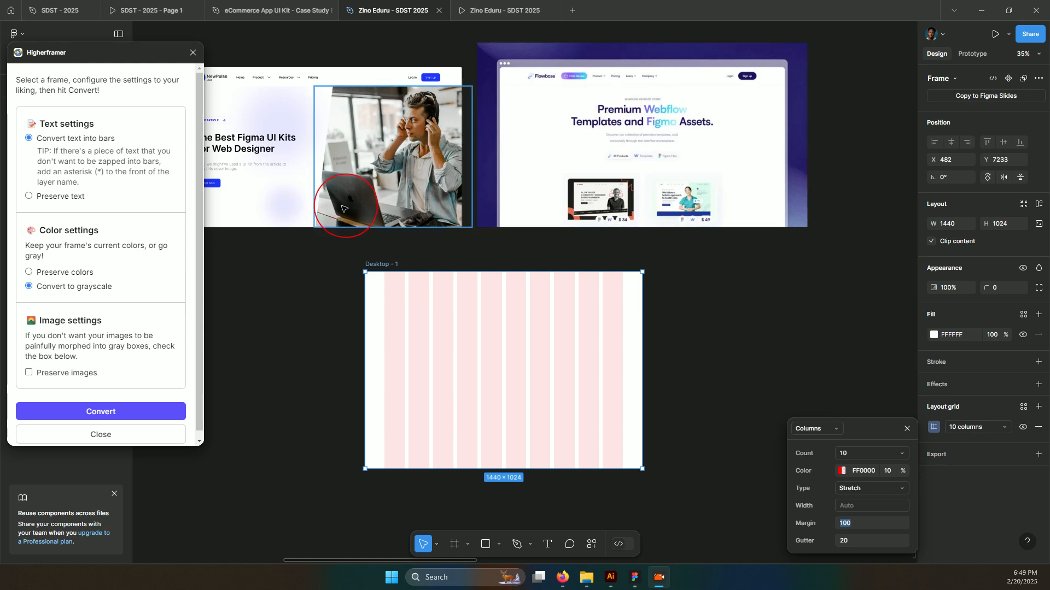
pyautogui.doubleClick(215, 80)
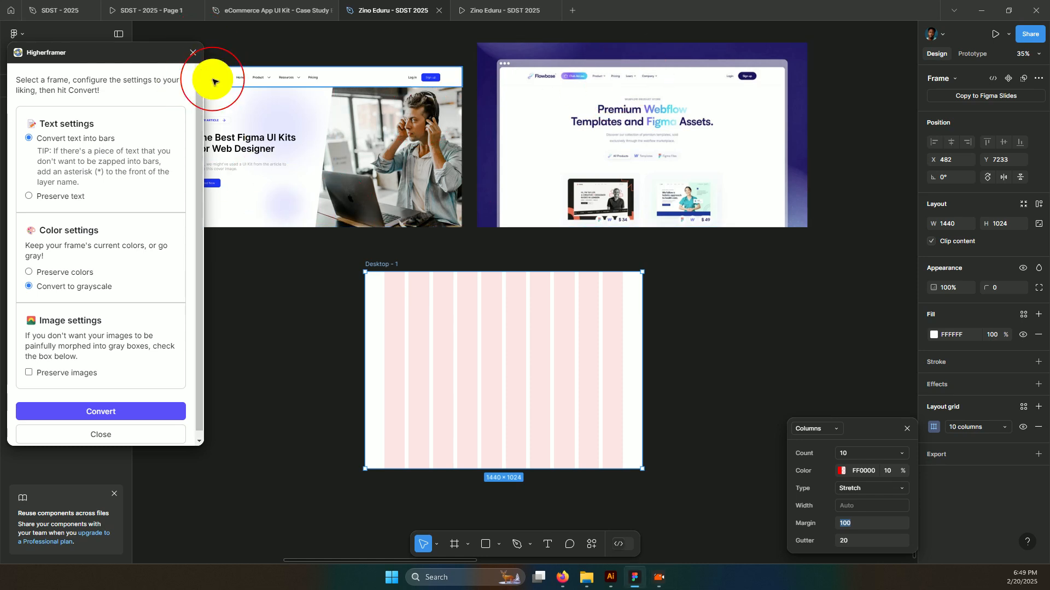
pyautogui.hscroll(-1, 215, 80)
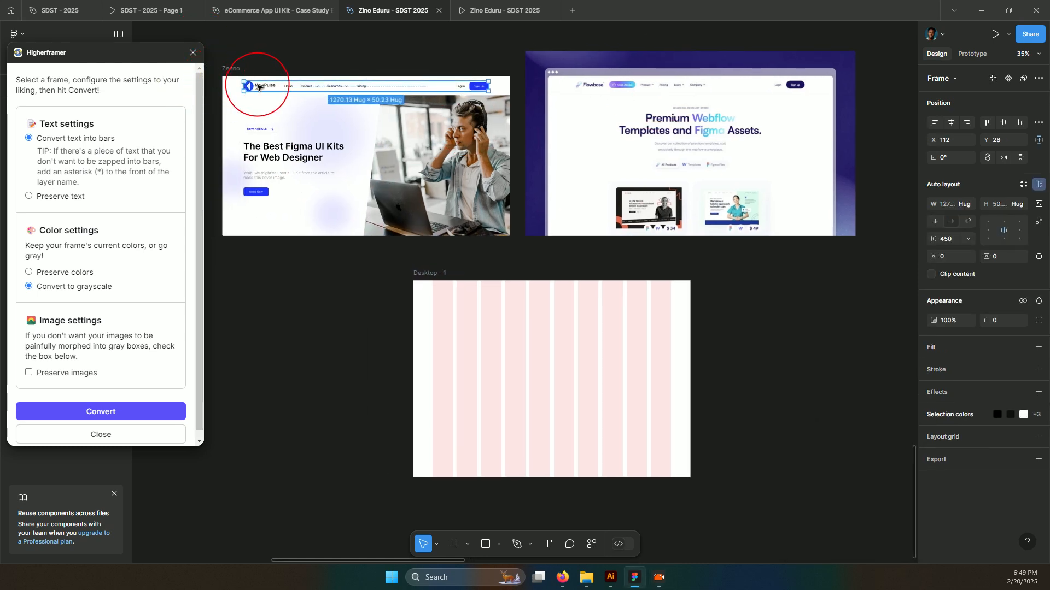
pyautogui.doubleClick(256, 85)
pyautogui.doubleClick(257, 86)
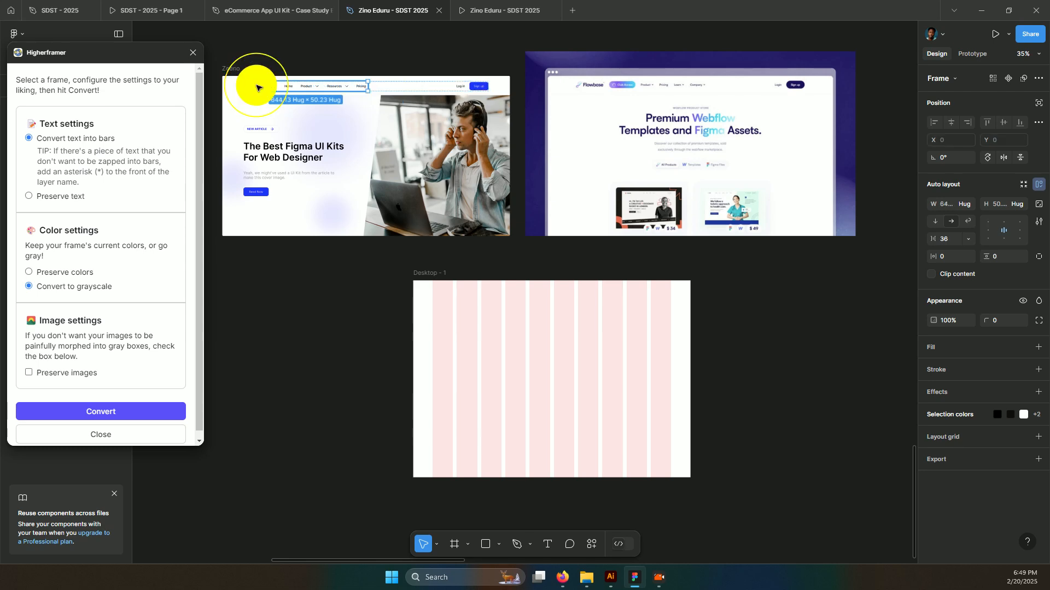
pyautogui.moveTo(257, 86); pyautogui.dragTo(249, 286)
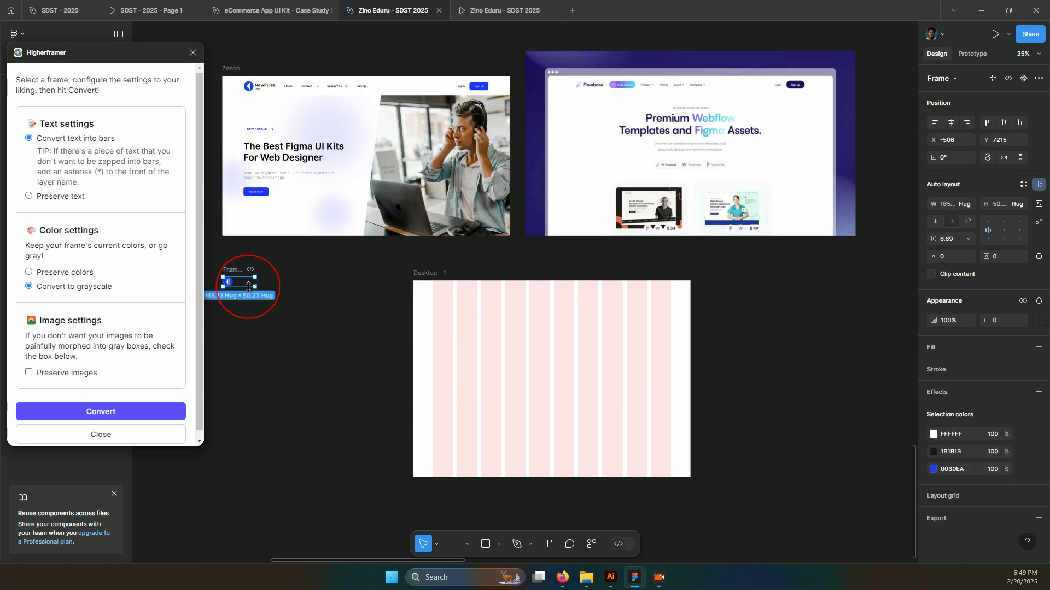
# Duplicate the Desktop - 1 frame beneath the logo copy and set the duplicate's height to 100.
pyautogui.scroll(1, 248, 286)
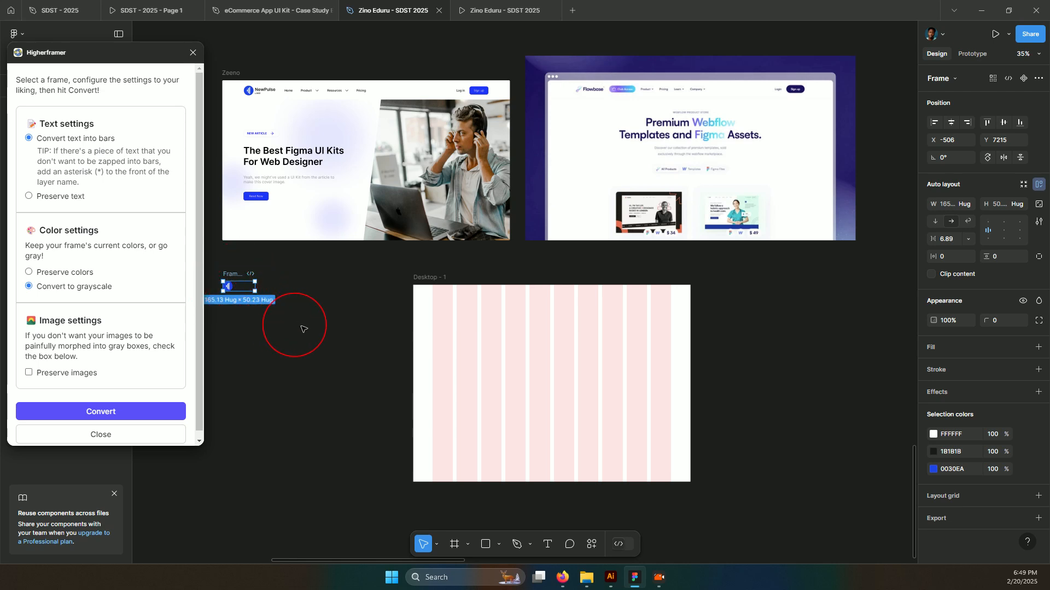
pyautogui.hscroll(-5, 321, 331)
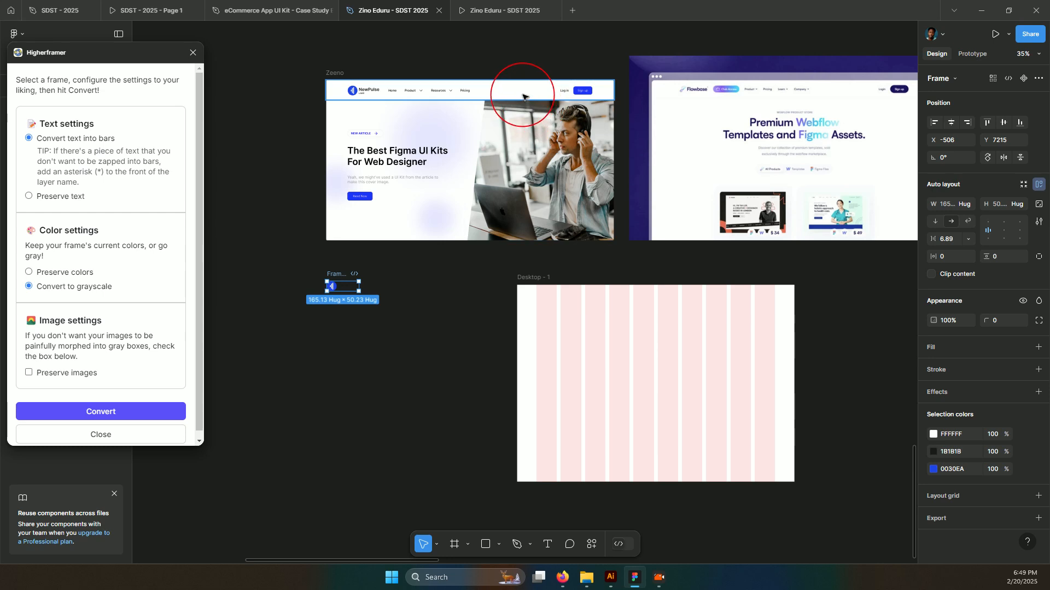
pyautogui.click(592, 355)
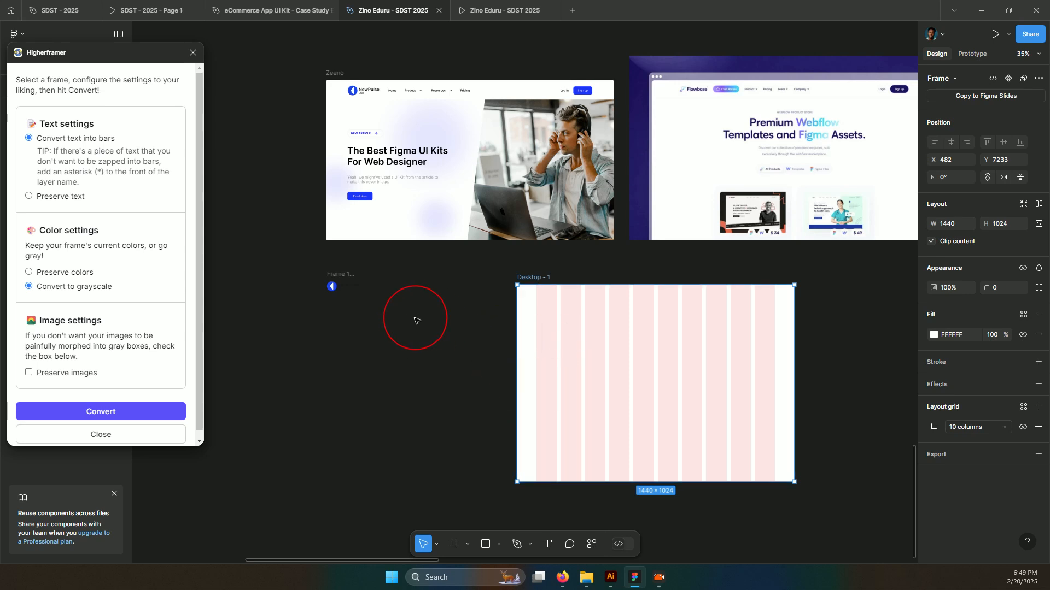
pyautogui.moveTo(573, 322); pyautogui.dragTo(290, 371)
pyautogui.click(996, 226)
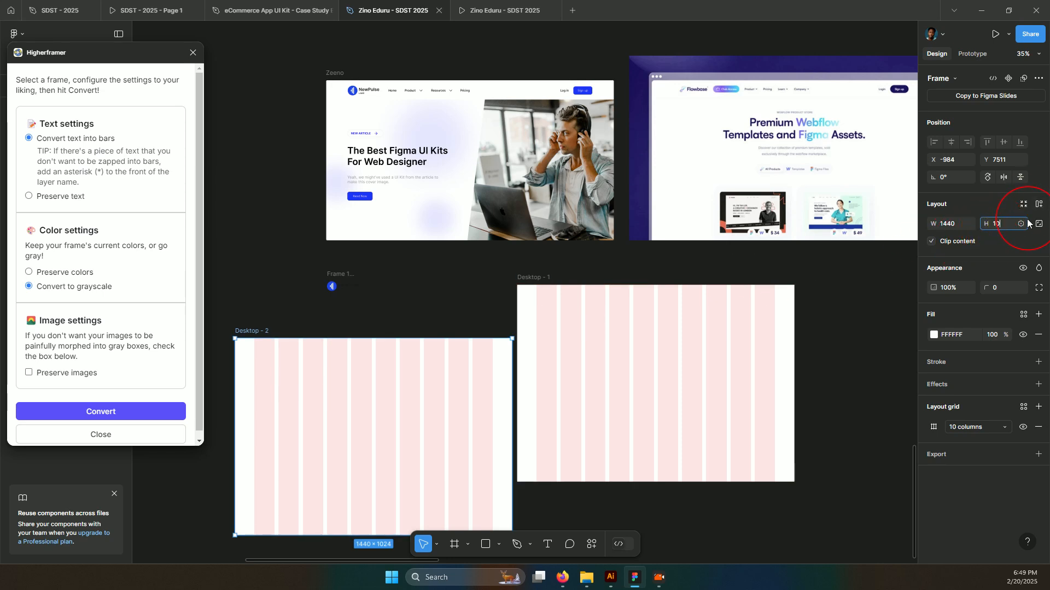
pyautogui.write('100')
pyautogui.press('Return')
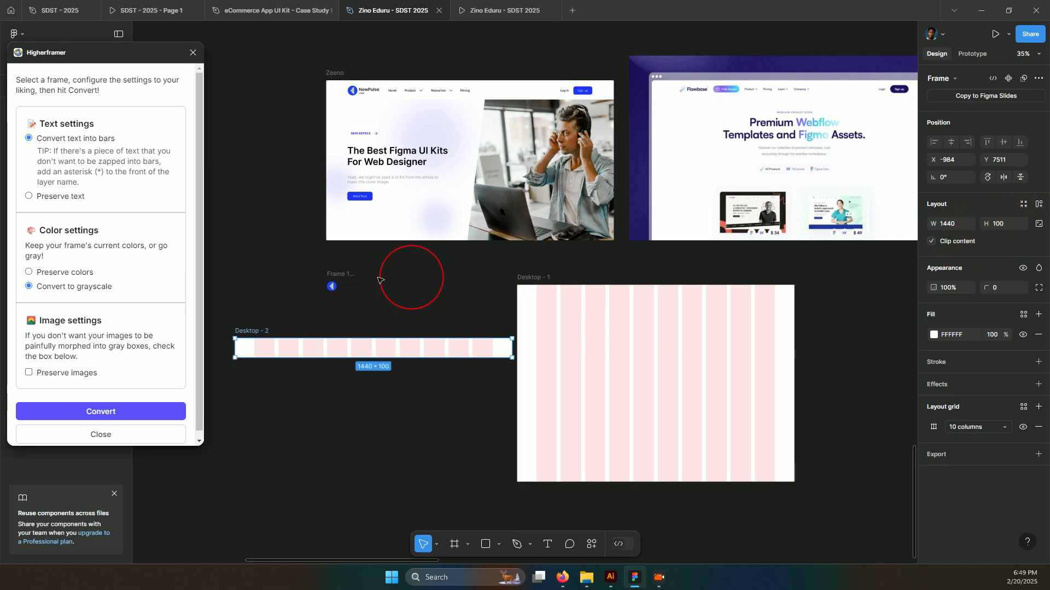
# Move the NewPulse logo copy into the 100-high Desktop - 2 frame at X 100, Y 25, aligned with the first grid column.
pyautogui.scroll(3, 321, 311)
pyautogui.scroll(1, 321, 307)
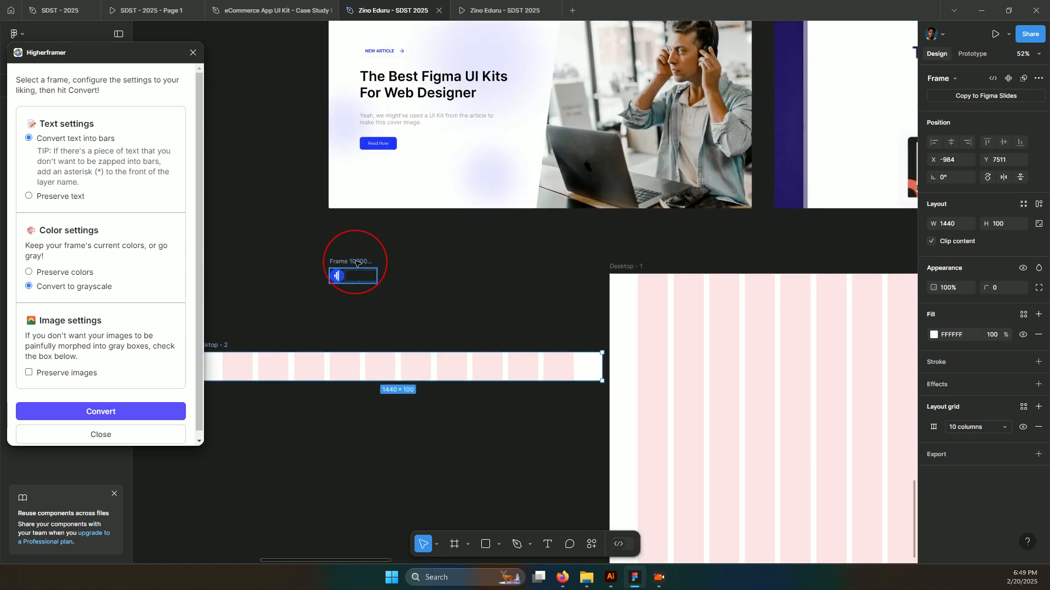
pyautogui.hscroll(-2, 521, 340)
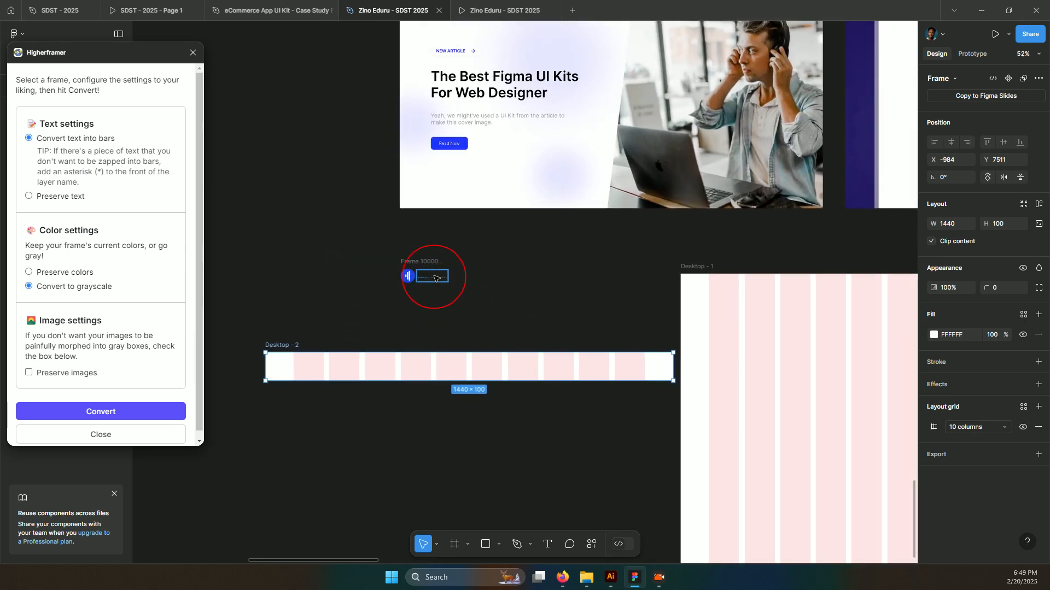
pyautogui.moveTo(424, 265); pyautogui.dragTo(317, 357)
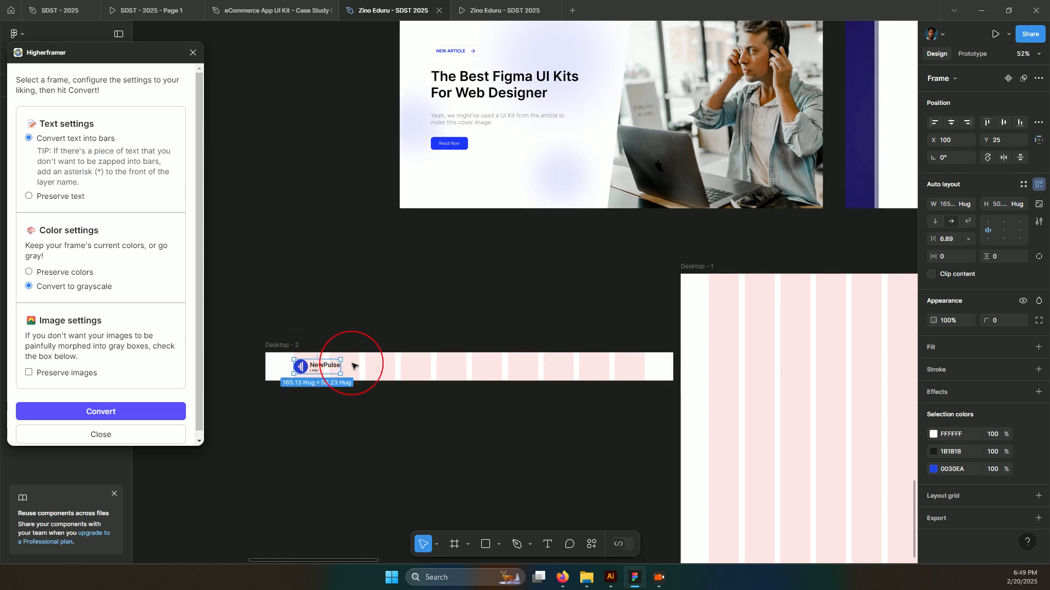
pyautogui.scroll(4, 394, 399)
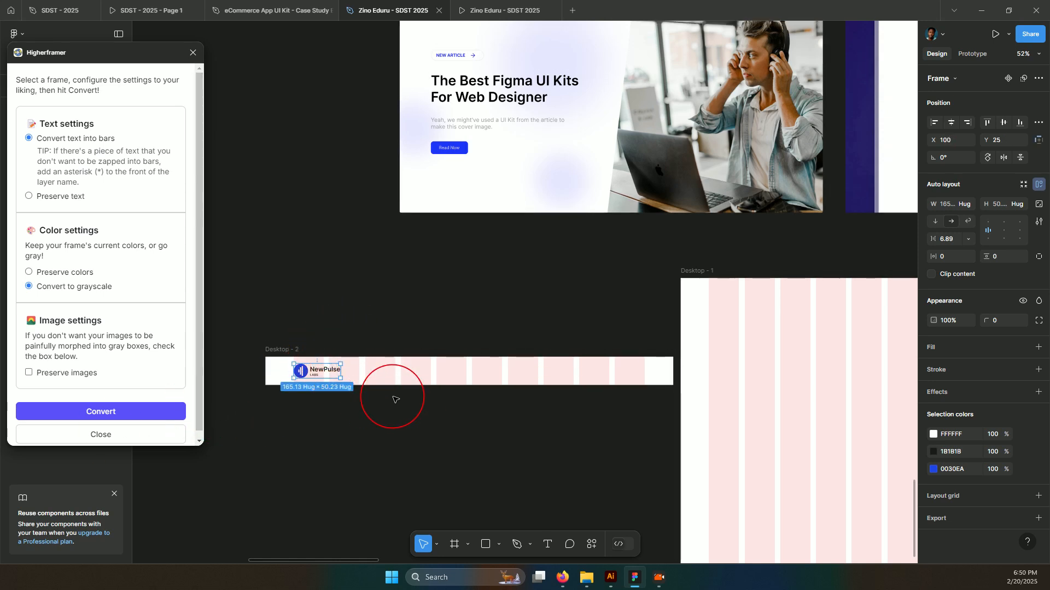
pyautogui.scroll(-5, 437, 247)
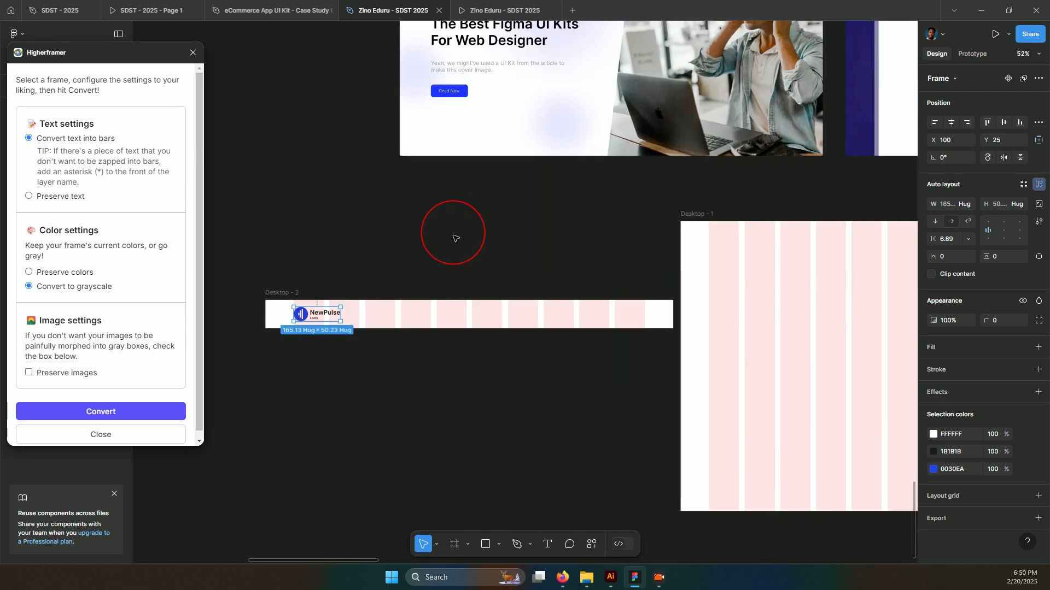
pyautogui.scroll(2, 445, 252)
pyautogui.scroll(-2, 443, 268)
pyautogui.scroll(1, 436, 282)
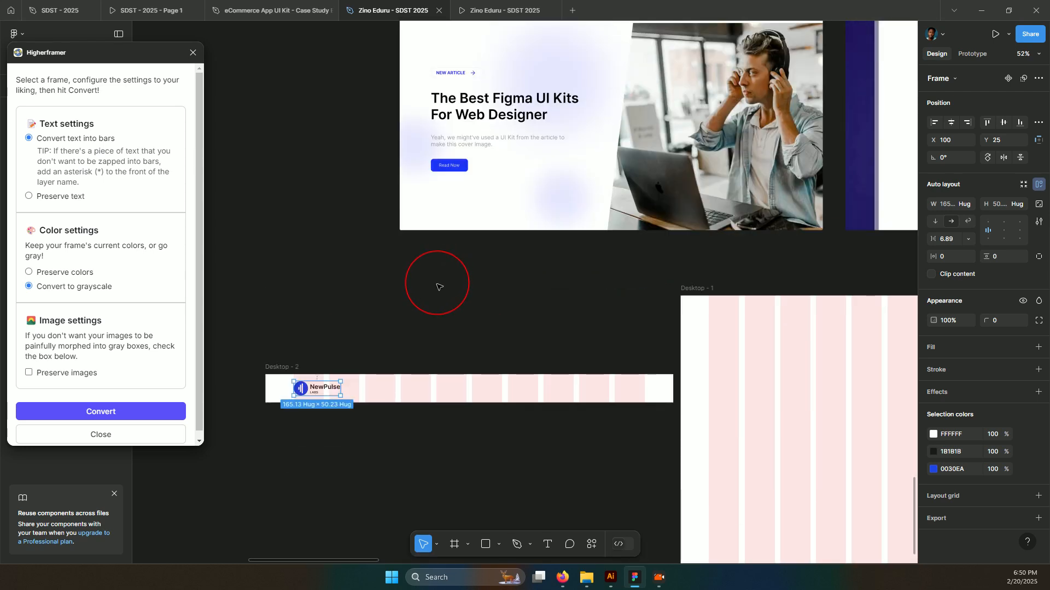
pyautogui.scroll(-3, 437, 285)
# Add the text "HOME" beside the logo in the Desktop - 2 frame and wrap it in an auto layout.
pyautogui.scroll(4, 437, 286)
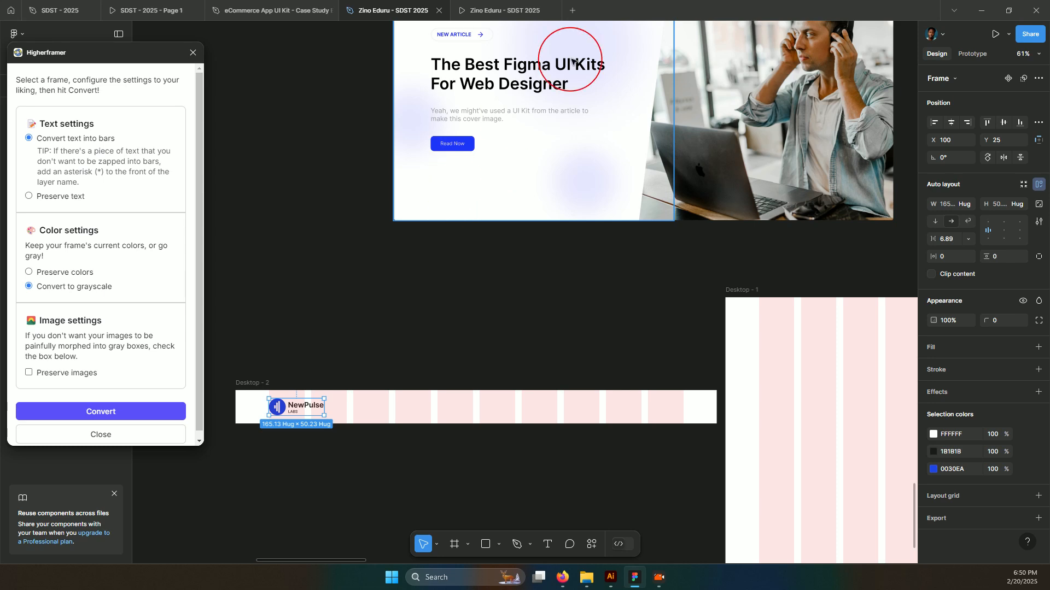
pyautogui.click(542, 545)
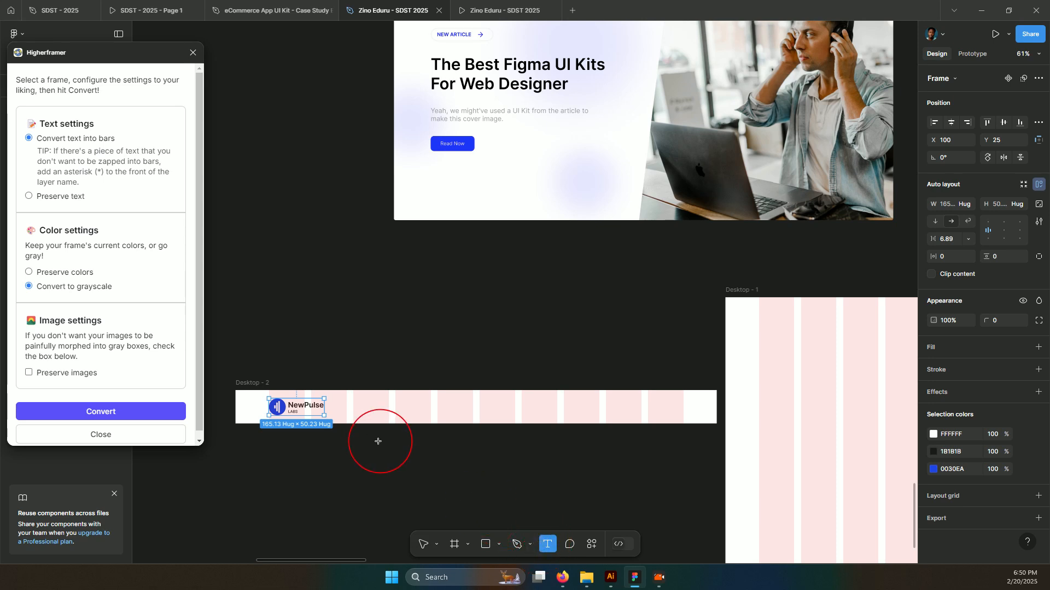
pyautogui.click(353, 413)
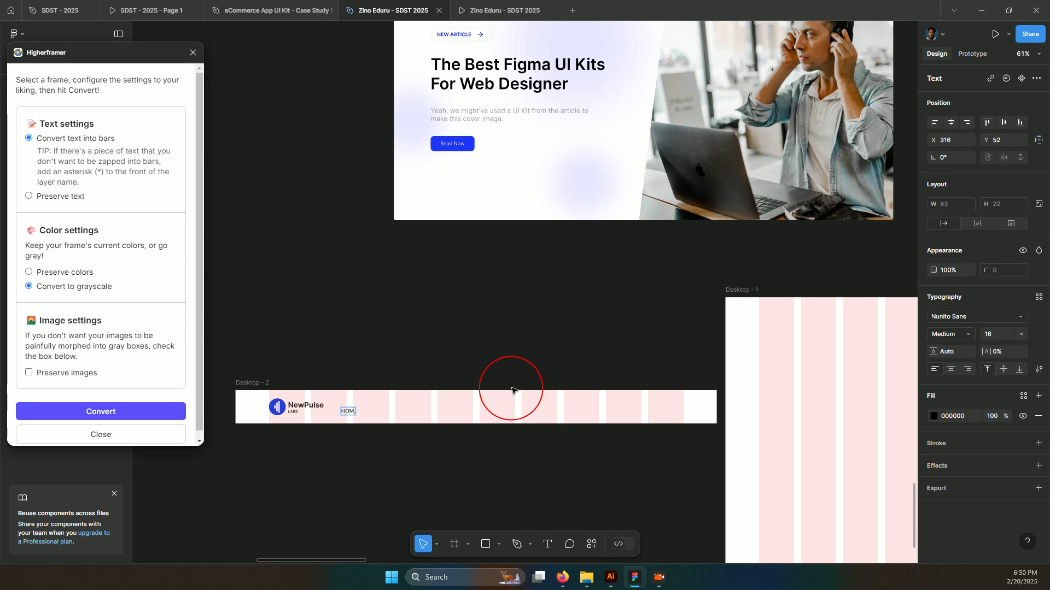
pyautogui.press('Escape')
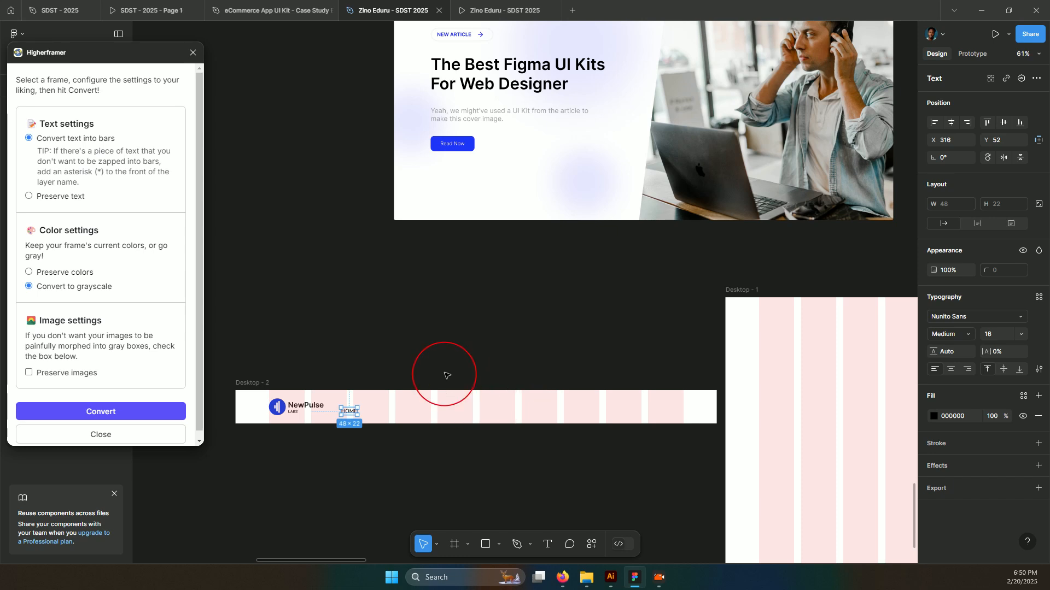
pyautogui.hotkey('shift', 'a')
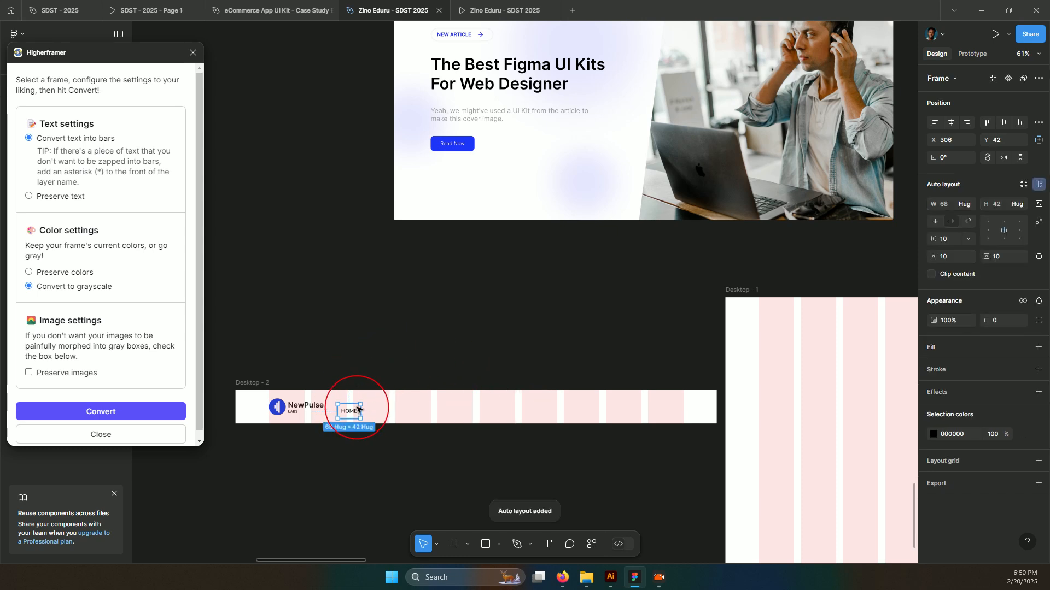
# Reposition the HOME menu item beside the logo at X 332, Y 31 in the Desktop - 2 frame.
pyautogui.click(354, 410)
pyautogui.moveTo(354, 410); pyautogui.dragTo(359, 411)
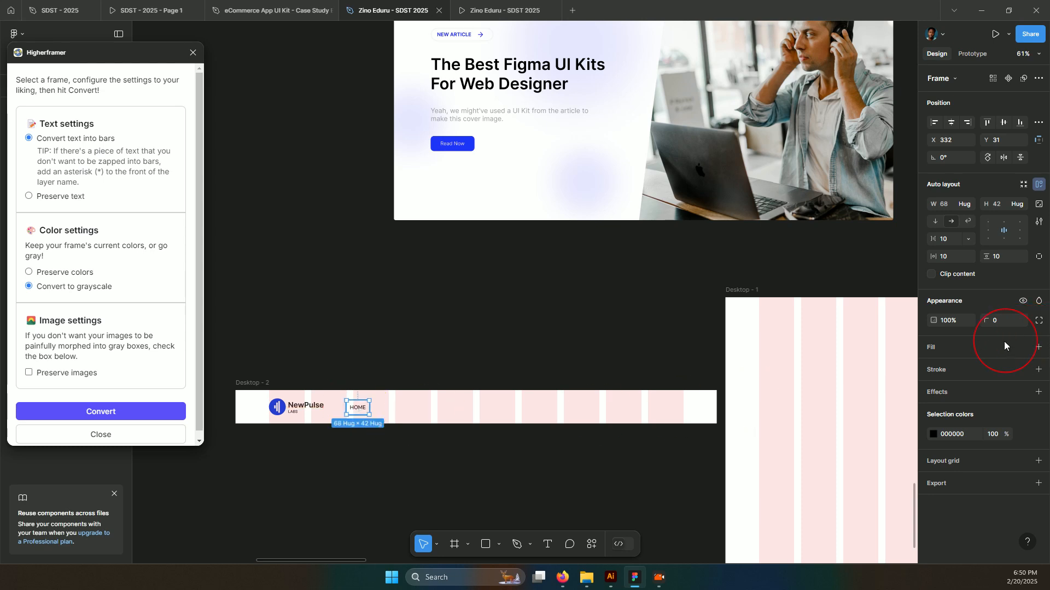
pyautogui.click(356, 410)
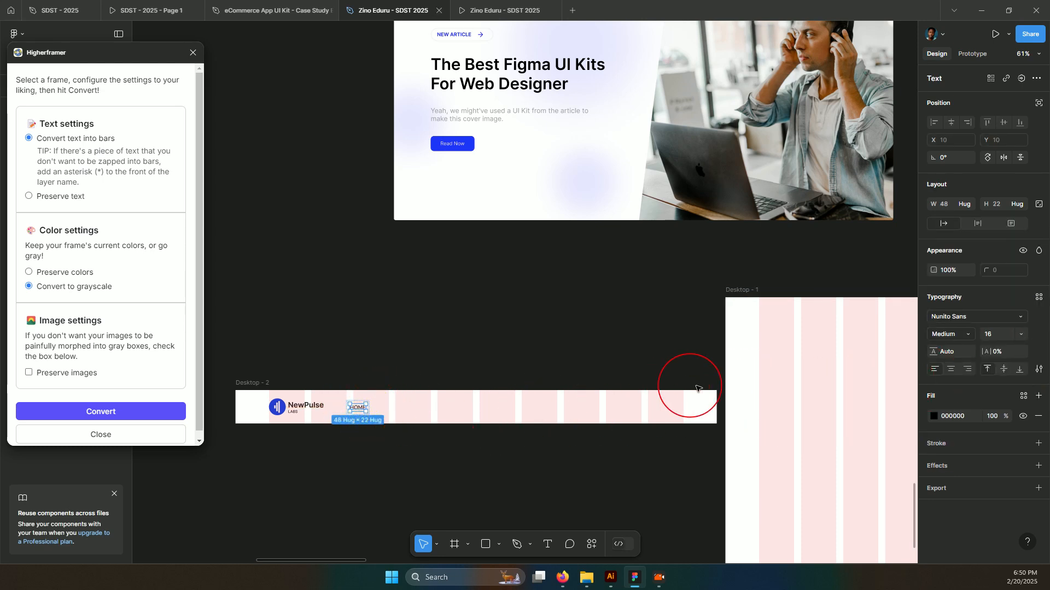
pyautogui.click(375, 425)
# Duplicate the HOME menu item to X 425 and repeat the copy at equal offsets until the row has five items.
pyautogui.click(370, 413)
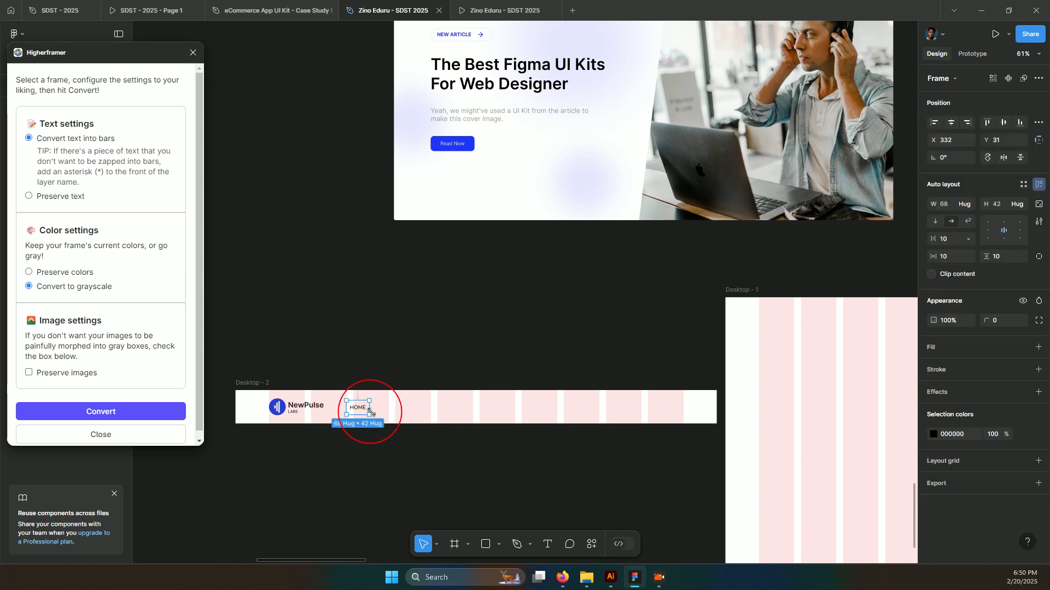
pyautogui.moveTo(381, 414); pyautogui.dragTo(393, 412)
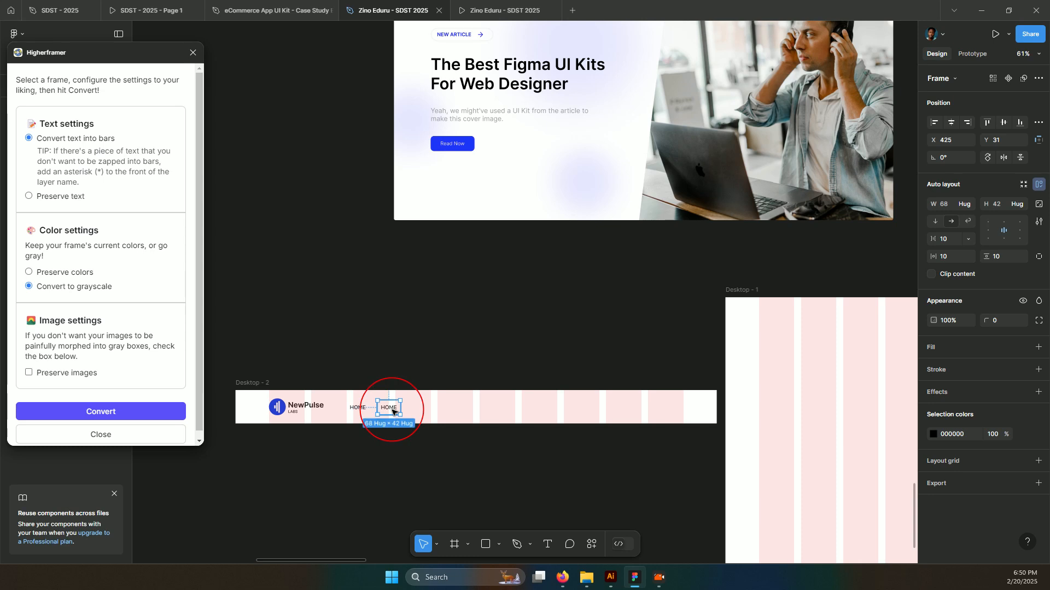
pyautogui.hotkey('ctrl', 'd')
pyautogui.hotkey('ctrl', 'd')
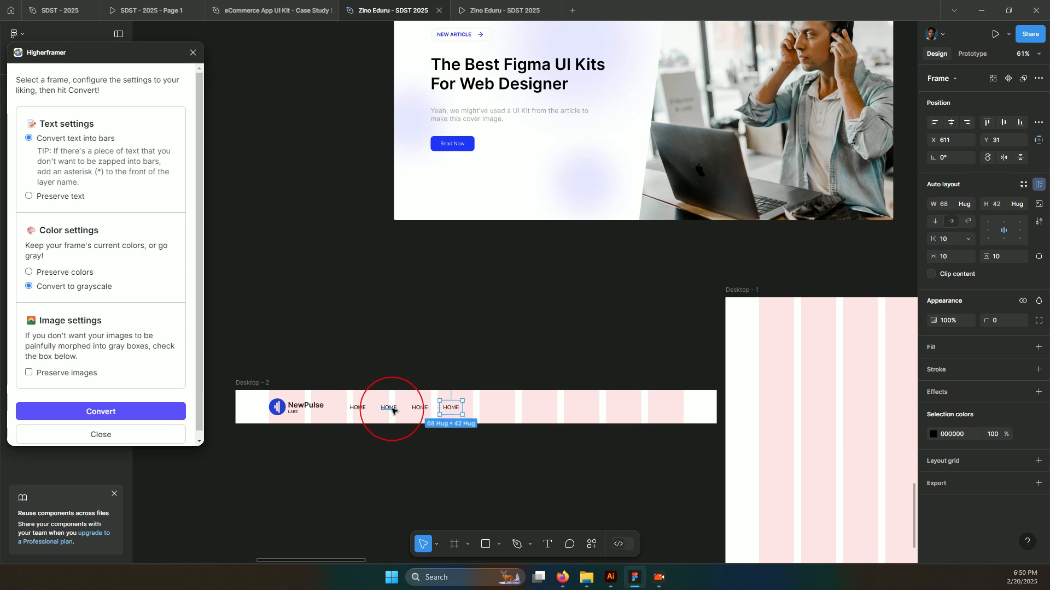
pyautogui.hotkey('ctrl', 'd')
# Change the second menu item's text to ABOUT US.
pyautogui.click(392, 410)
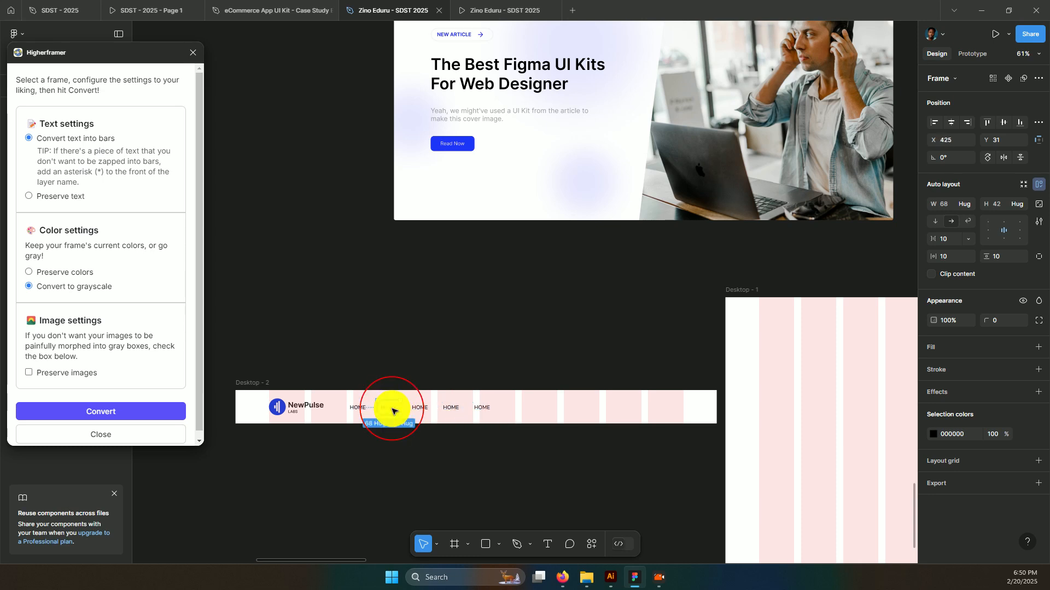
pyautogui.keyDown('ctrl'); pyautogui.scroll(5, 392, 410); pyautogui.keyUp('ctrl')
pyautogui.doubleClick(374, 405)
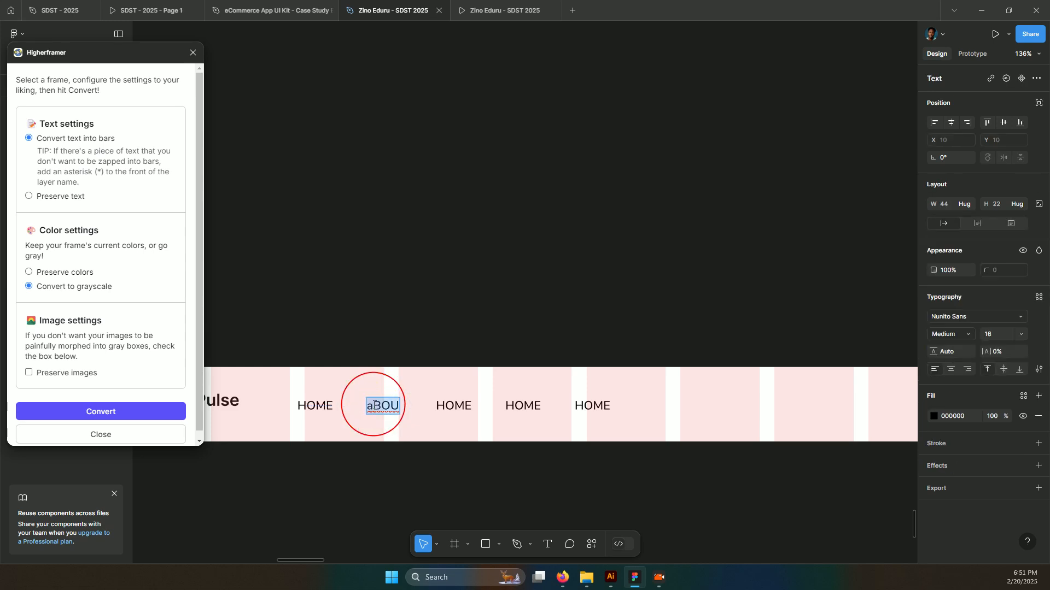
pyautogui.write('A')
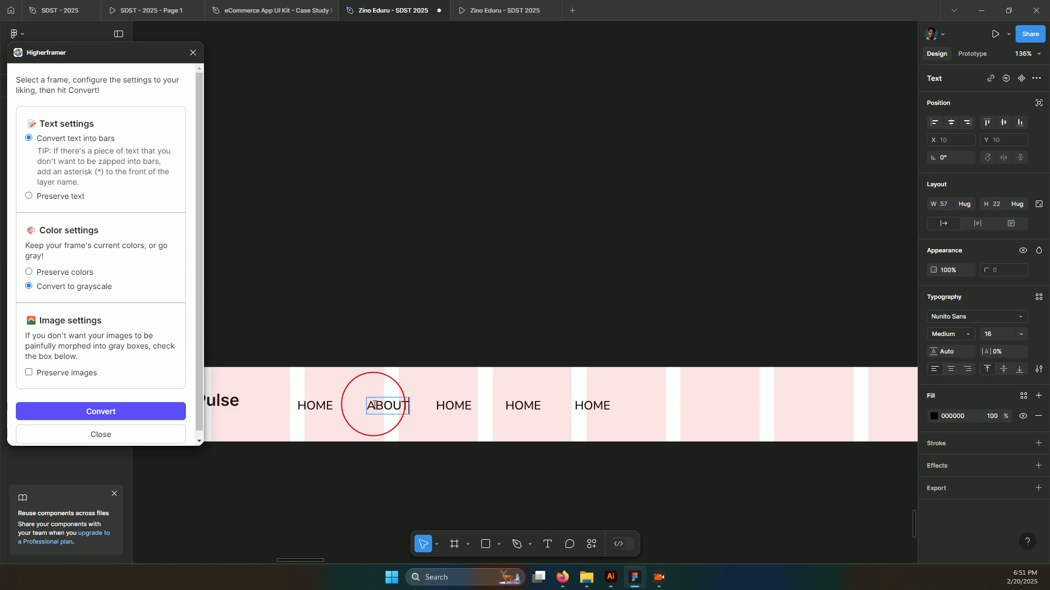
pyautogui.click(480, 407)
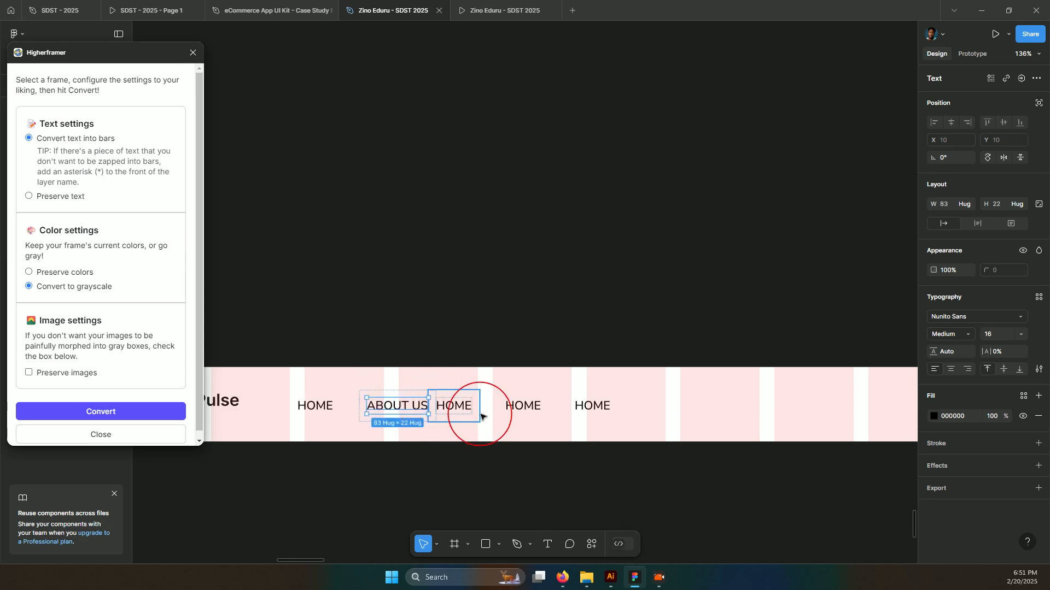
# Shift the three remaining HOME copies away from ABOUT US and change the third menu item's text to CONTACT.
pyautogui.moveTo(489, 415); pyautogui.dragTo(615, 406)
pyautogui.doubleClick(473, 404)
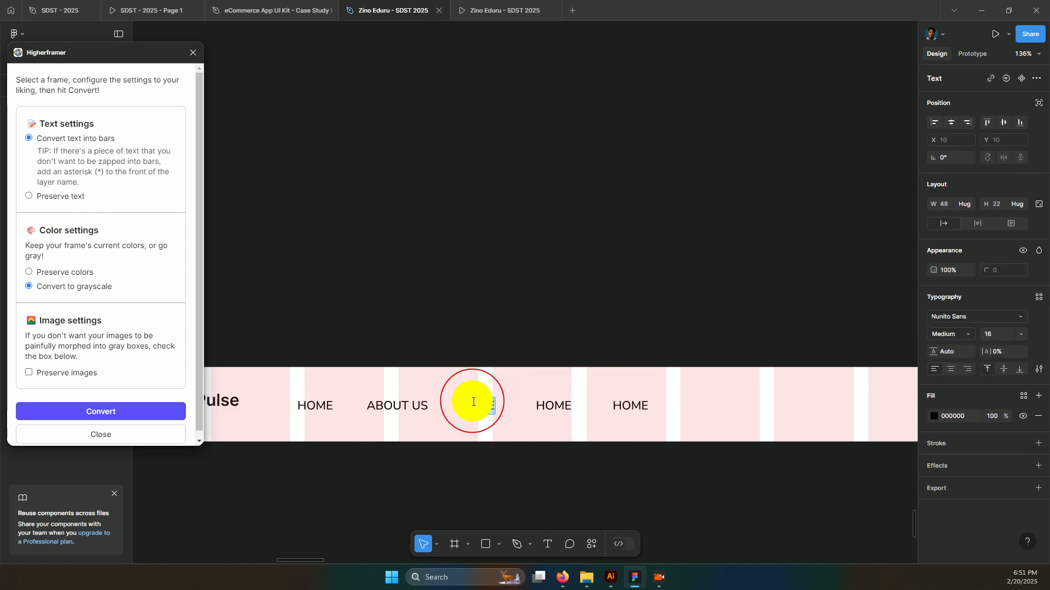
pyautogui.doubleClick(473, 404)
pyautogui.write('cO')
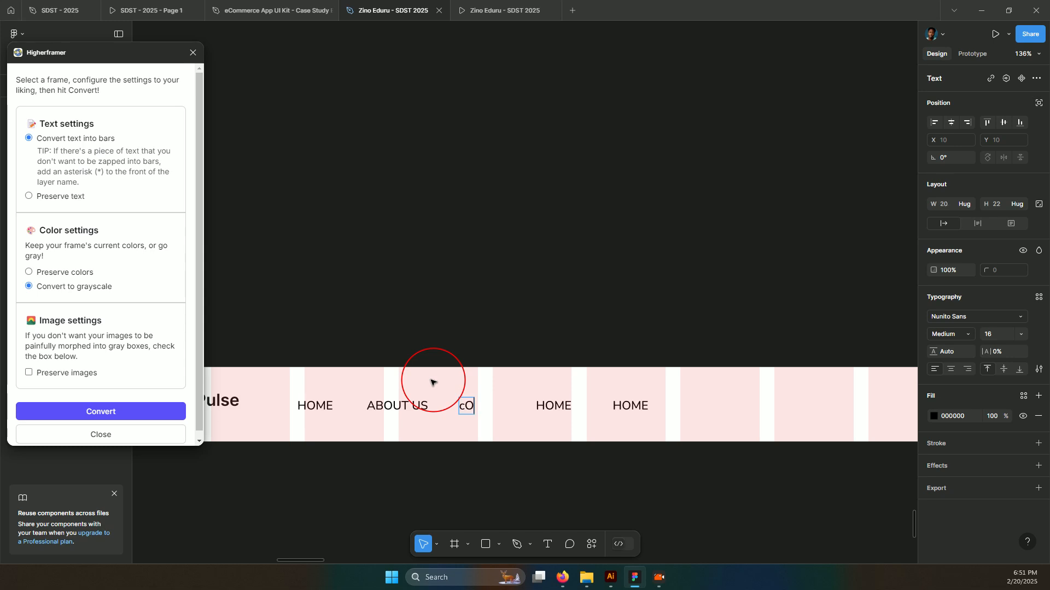
pyautogui.write('NTACT')
pyautogui.hotkey('ctrl', 'a')
pyautogui.write('C')
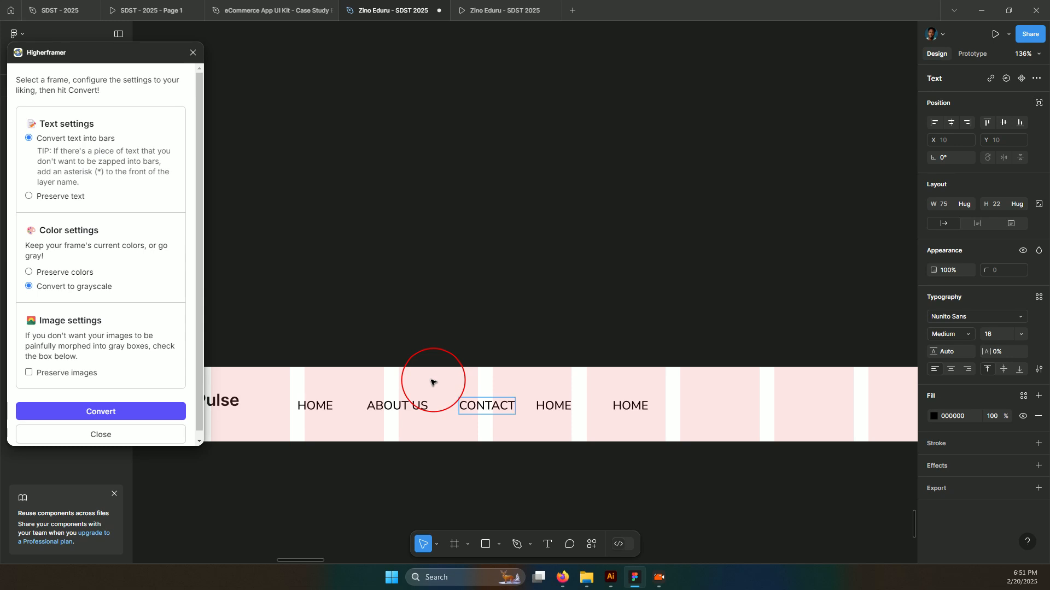
# Replace the fourth menu item's text with CATEGORIES.
pyautogui.click(553, 411)
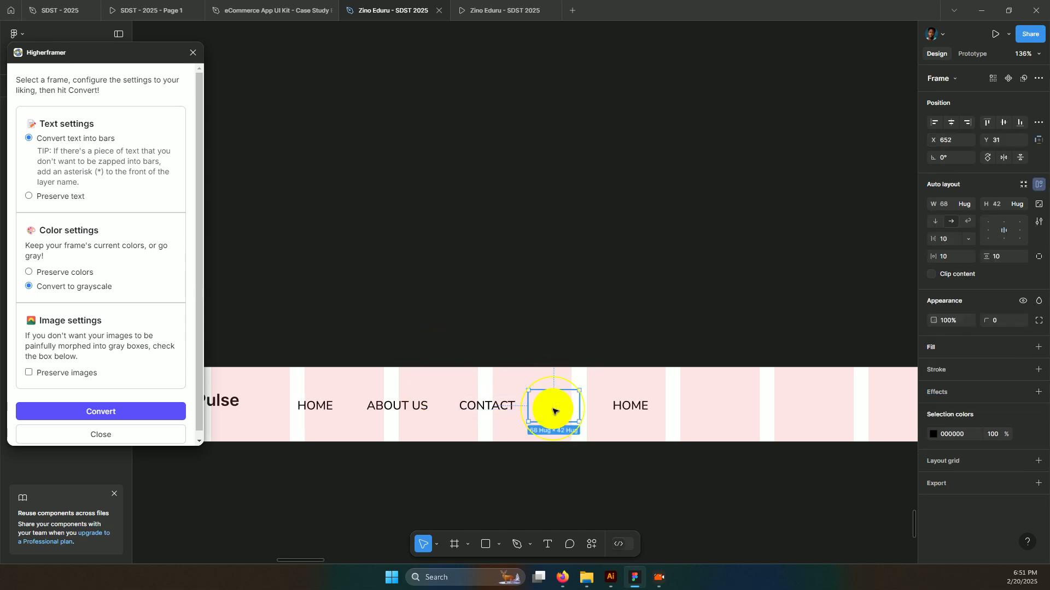
pyautogui.doubleClick(554, 411)
pyautogui.doubleClick(554, 410)
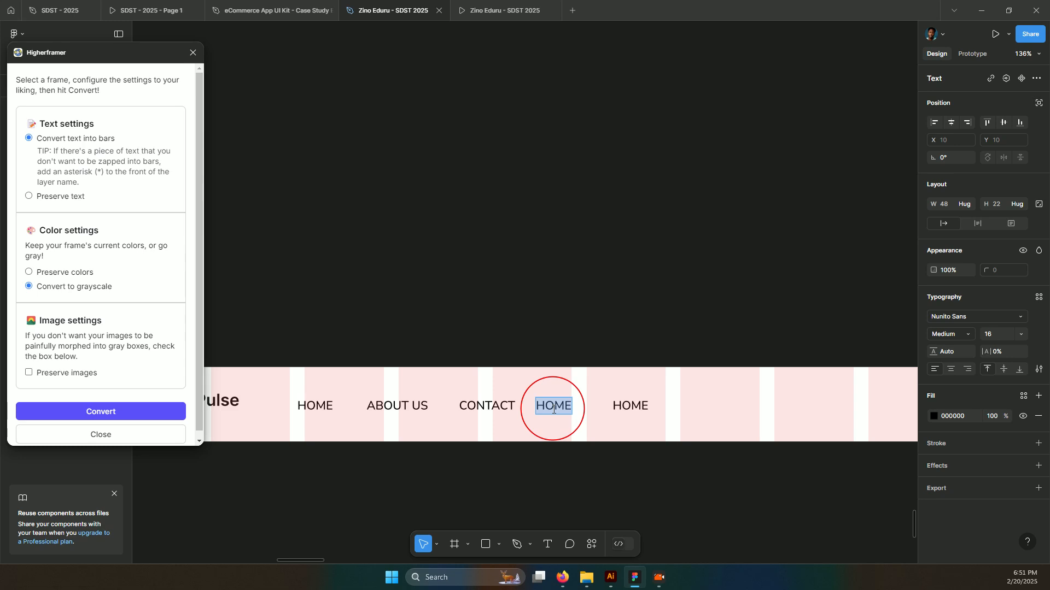
pyautogui.write('v')
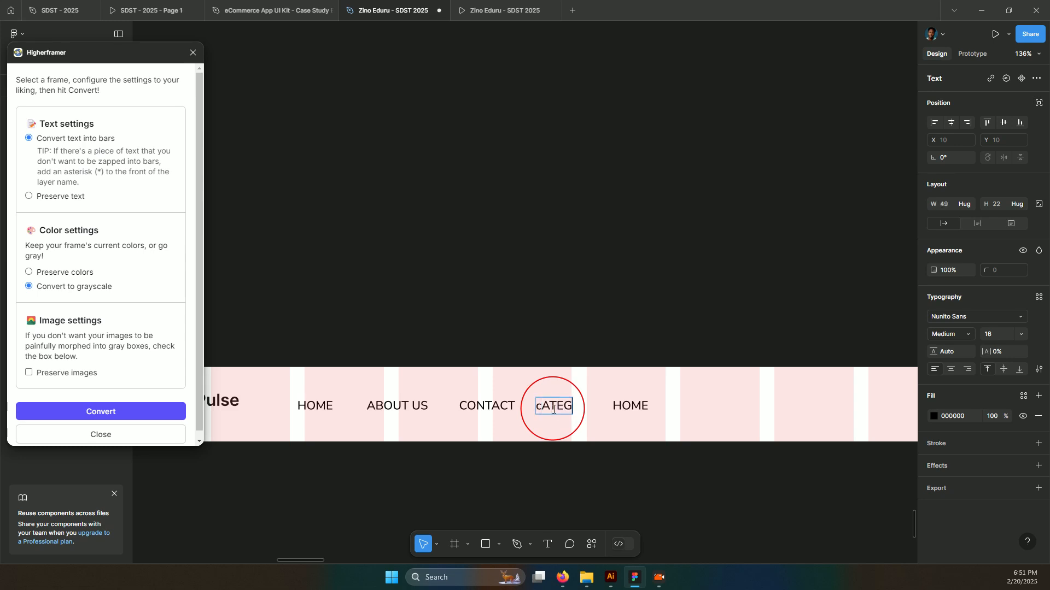
pyautogui.doubleClick(553, 409)
pyautogui.write('C')
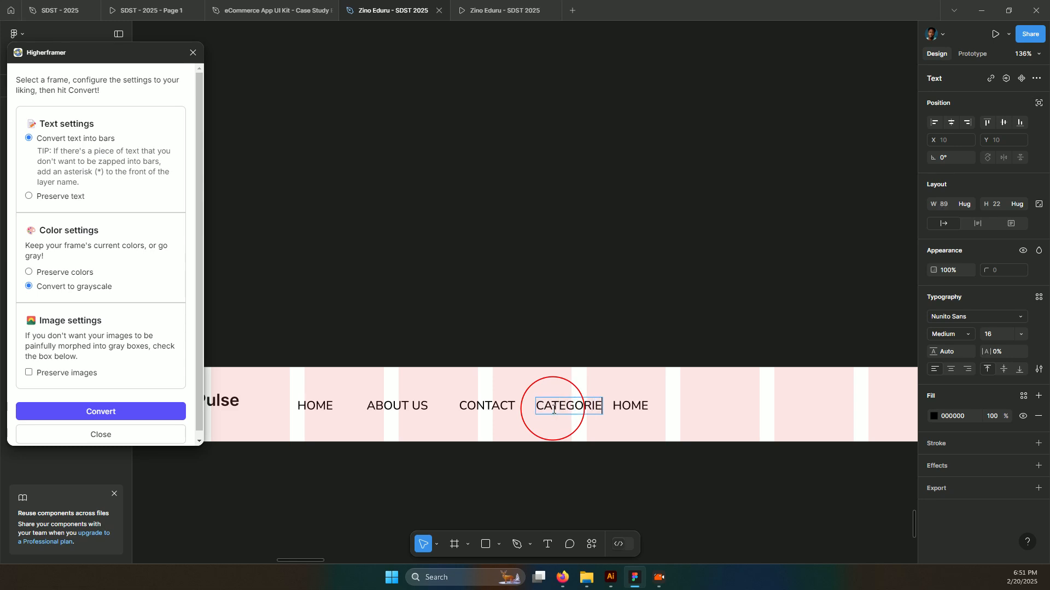
pyautogui.scroll(-6, 623, 342)
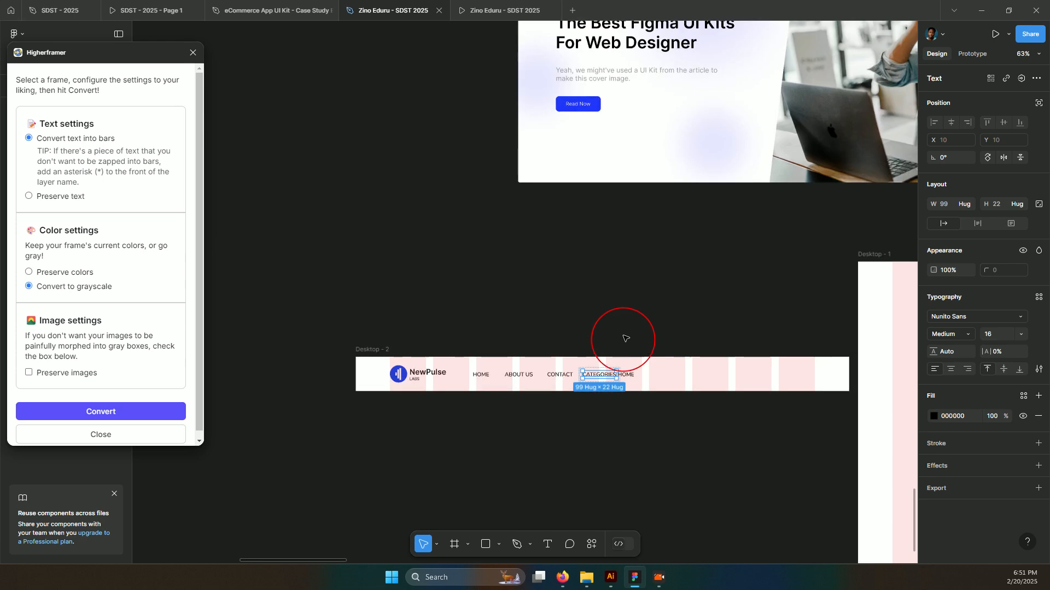
pyautogui.scroll(-6, 722, 142)
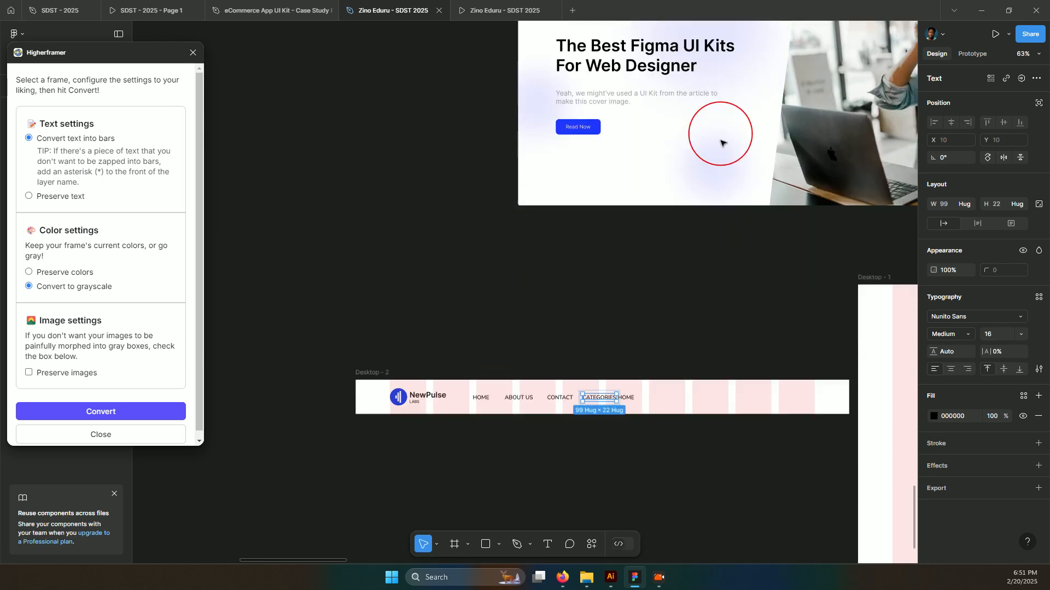
# Move the last HOME copy clear of CATEGORIES and change its text to PRICING.
pyautogui.click(635, 201)
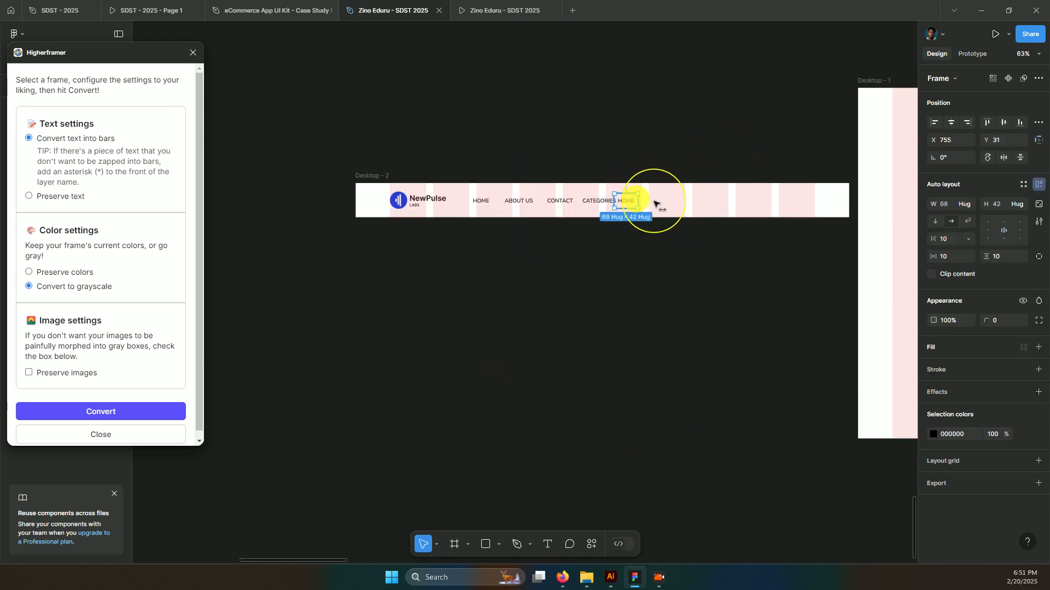
pyautogui.moveTo(656, 204)
pyautogui.mouseDown()
pyautogui.moveTo(628, 200)
pyautogui.moveTo(643, 204)
pyautogui.mouseUp()
pyautogui.doubleClick(645, 204)
pyautogui.doubleClick(647, 202)
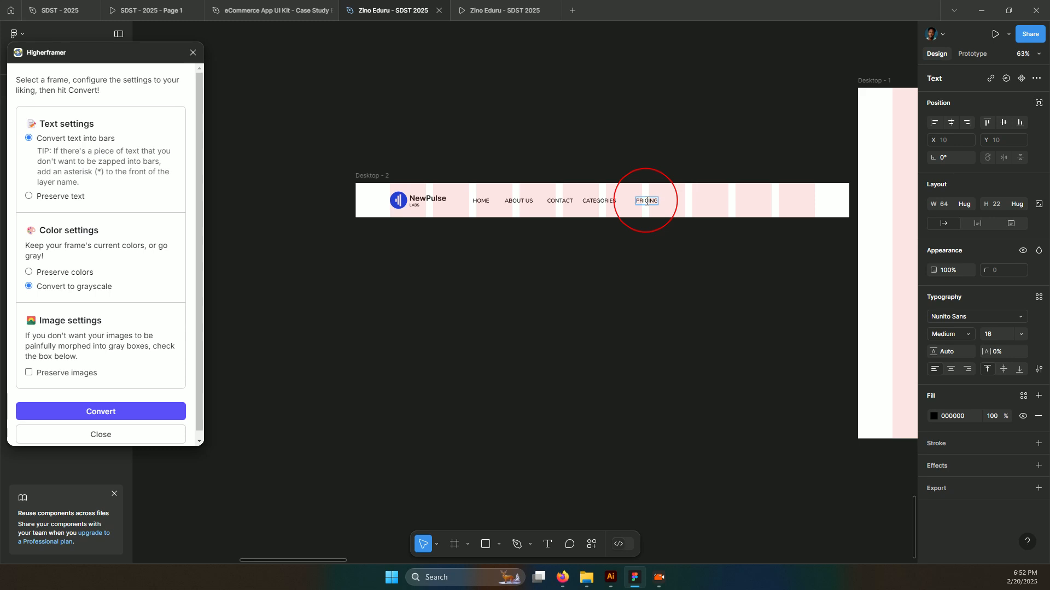
pyautogui.click(681, 196)
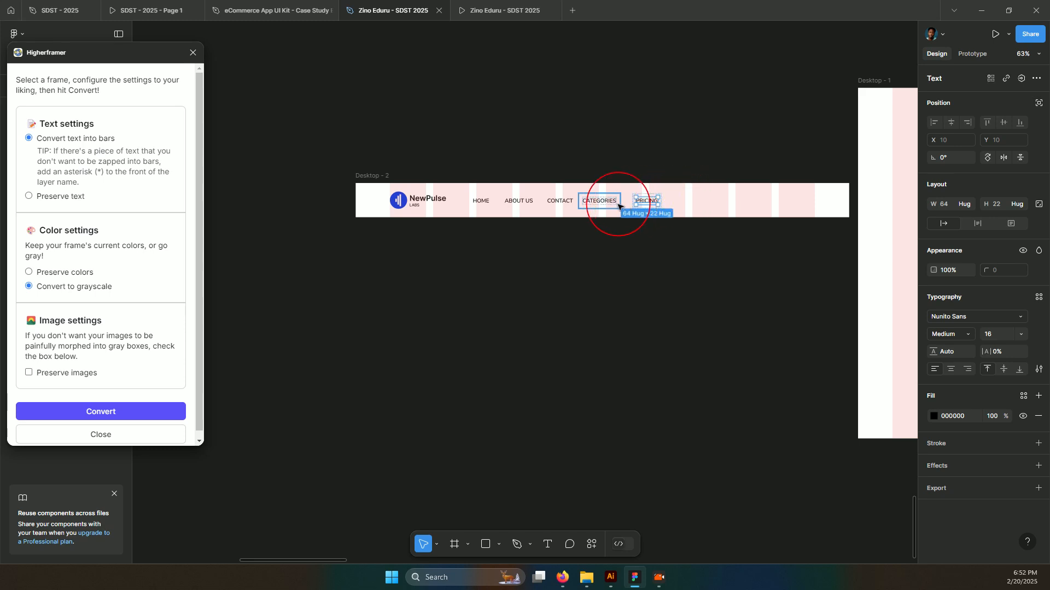
# Distribute the horizontal spacing evenly across the five menu items from HOME to PRICING.
pyautogui.click(484, 200)
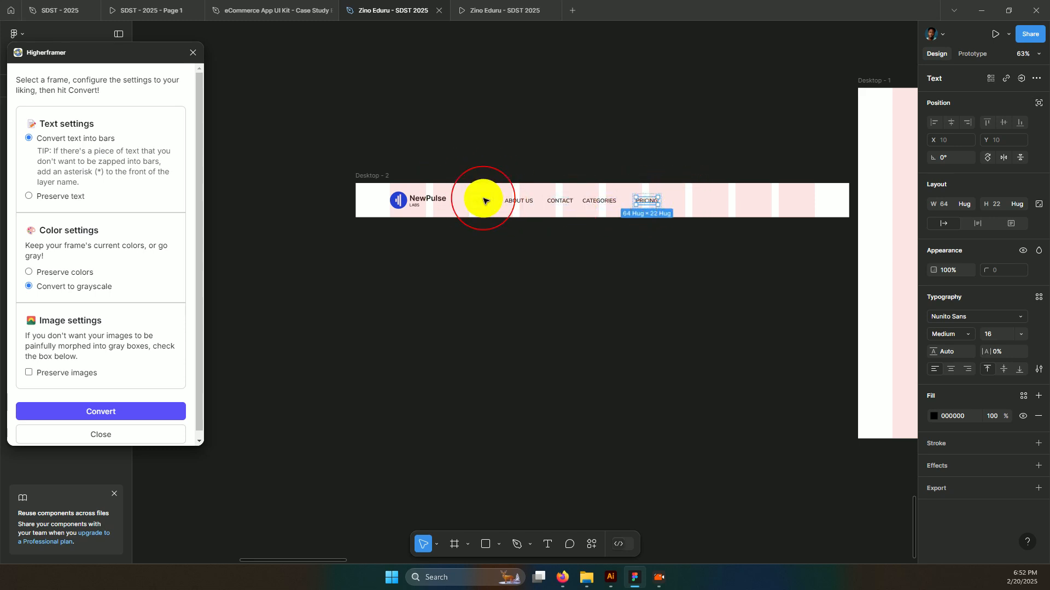
pyautogui.keyDown('shift'); pyautogui.click(512, 204); pyautogui.keyUp('shift')
pyautogui.keyDown('shift'); pyautogui.click(559, 207); pyautogui.keyUp('shift')
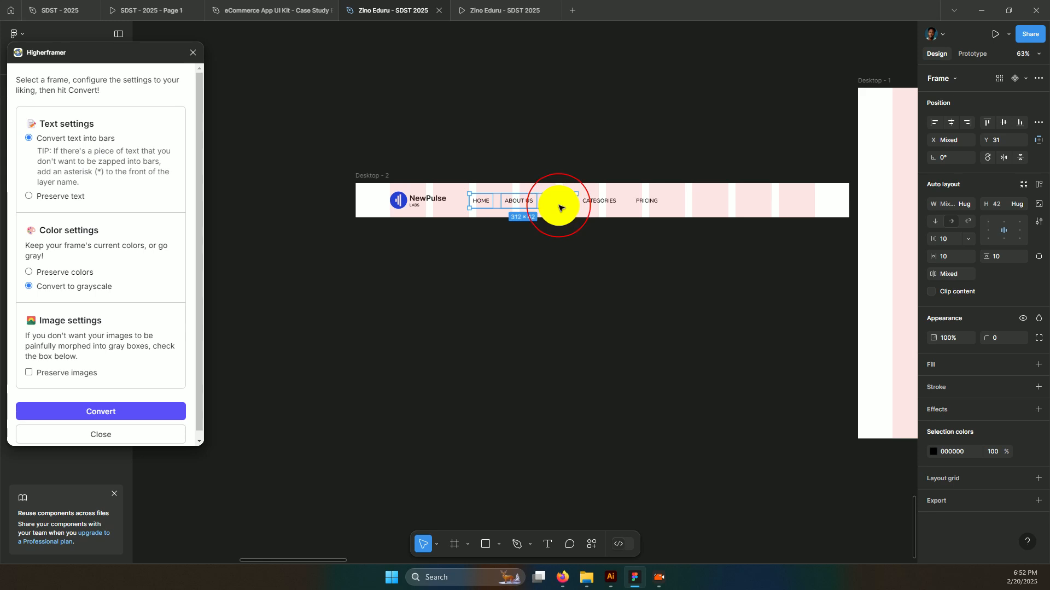
pyautogui.keyDown('shift'); pyautogui.click(598, 203); pyautogui.keyUp('shift')
pyautogui.keyDown('shift'); pyautogui.click(638, 203); pyautogui.keyUp('shift')
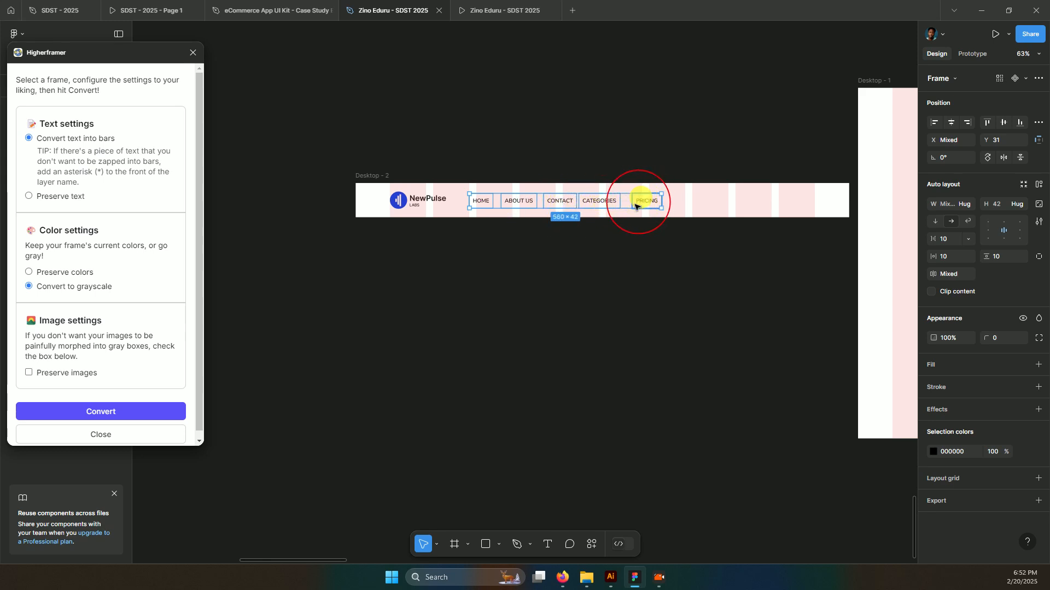
pyautogui.click(1038, 124)
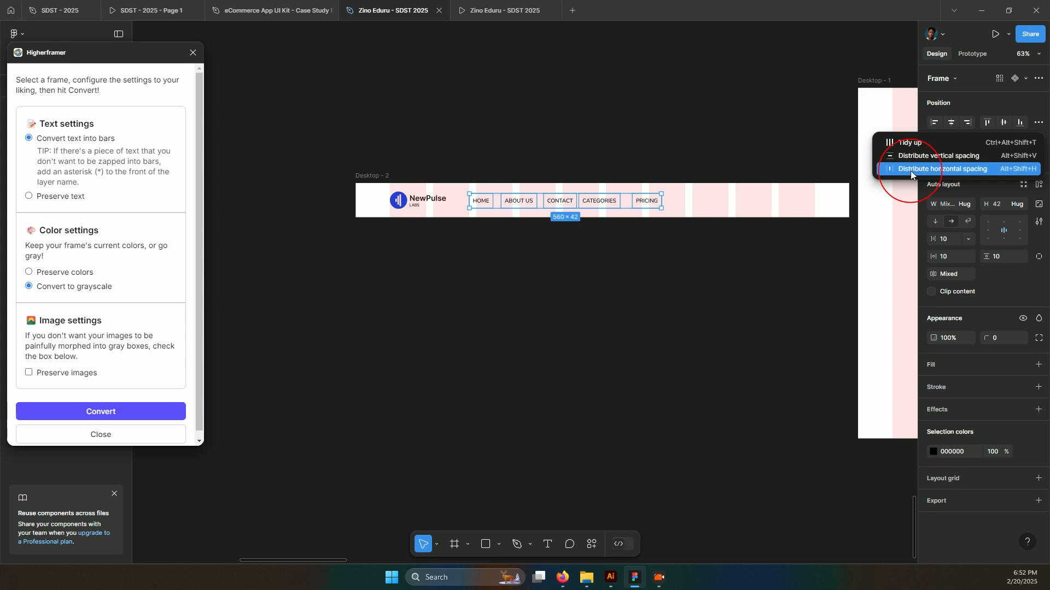
pyautogui.click(911, 168)
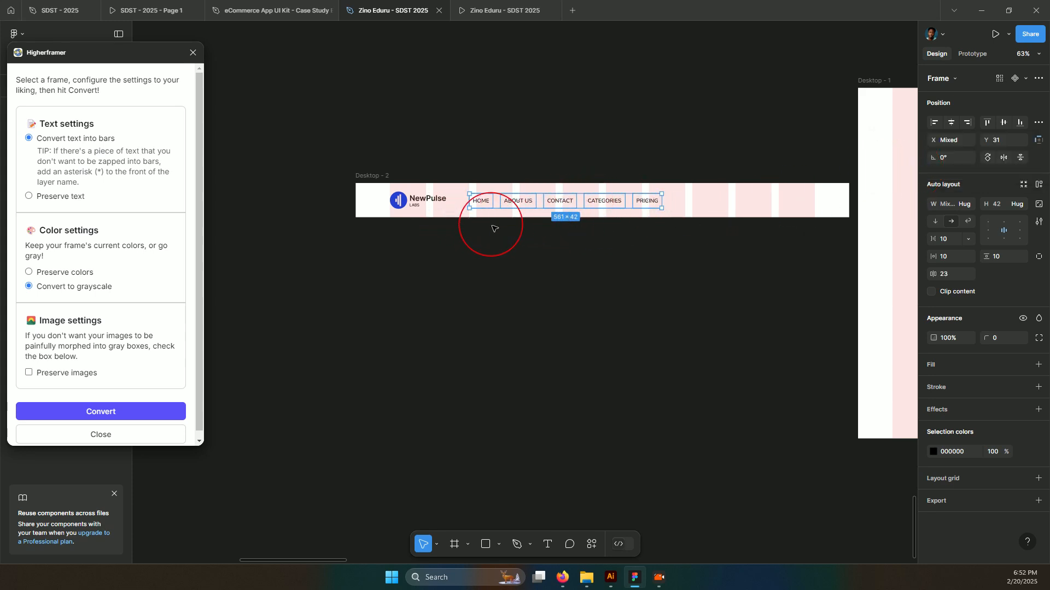
pyautogui.scroll(3, 550, 255)
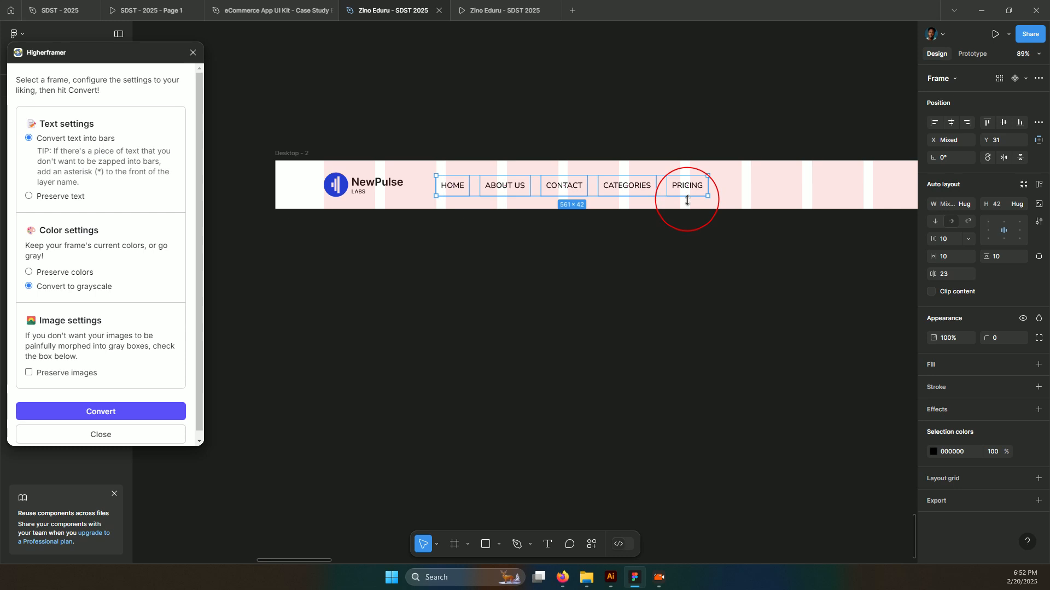
pyautogui.hscroll(3, 601, 205)
pyautogui.click(558, 215)
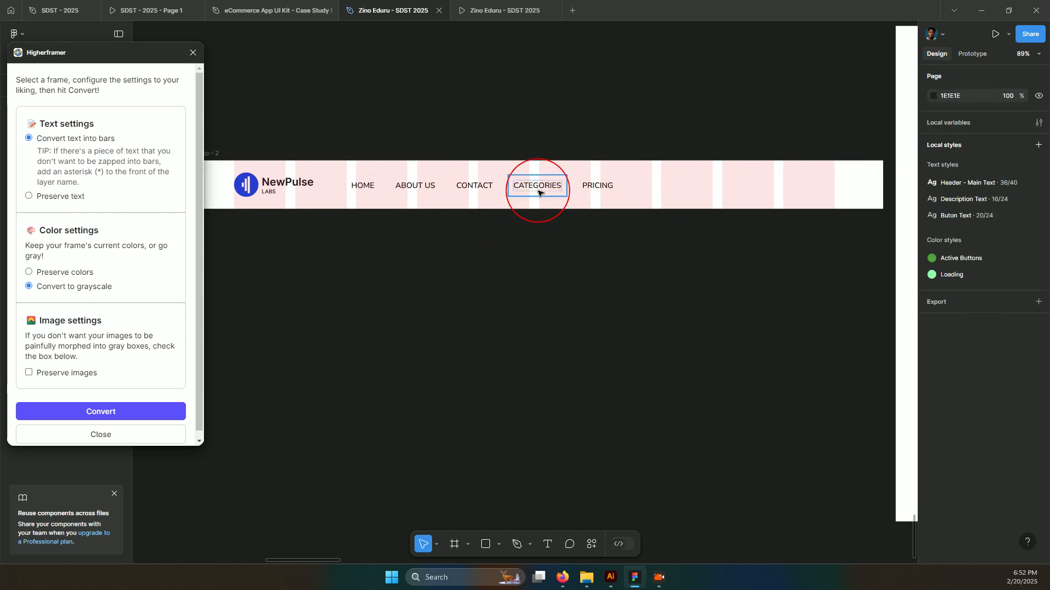
# Select the CATEGORIES item, run the Iconify plugin and search it for ARROW icons.
pyautogui.click(539, 192)
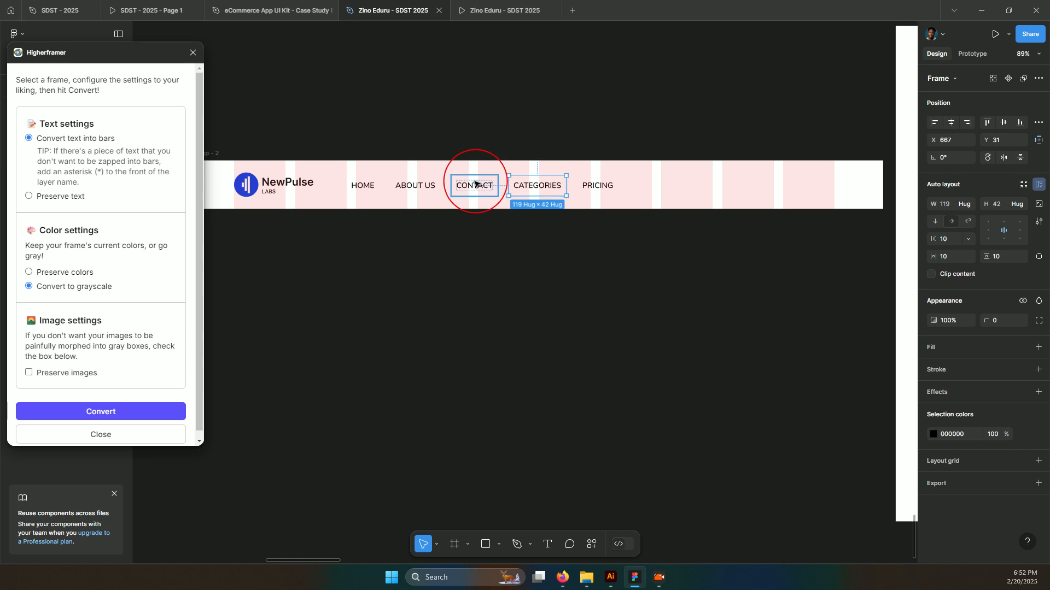
pyautogui.click(590, 544)
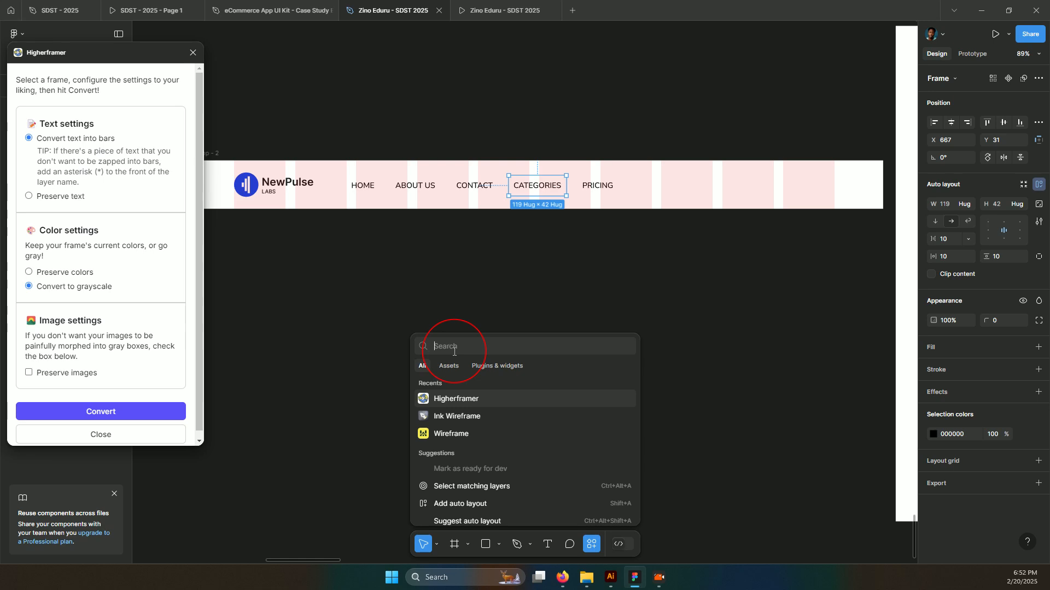
pyautogui.write('I')
pyautogui.click(452, 452)
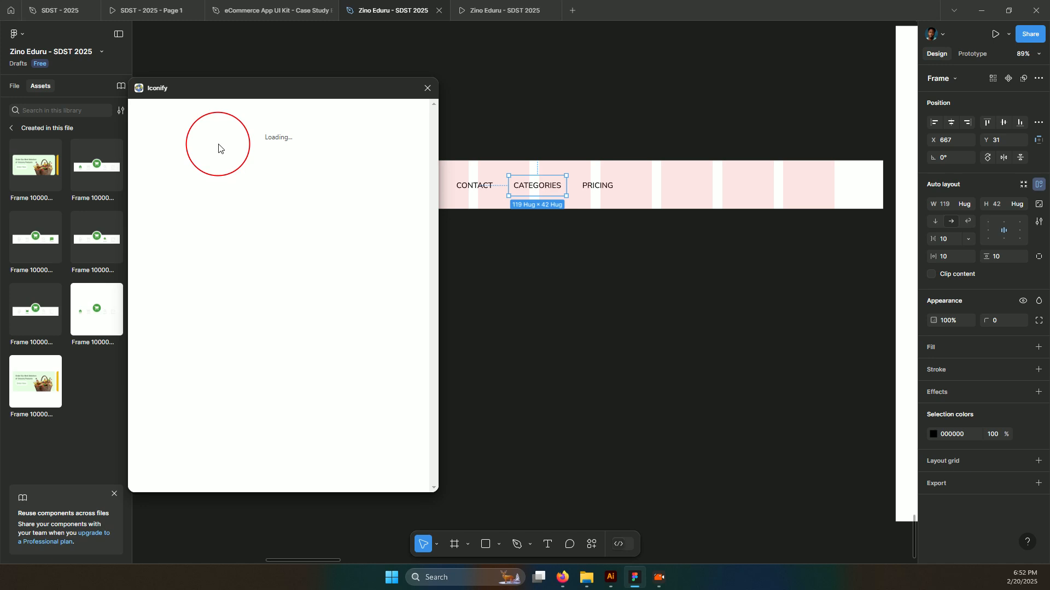
pyautogui.click(233, 136)
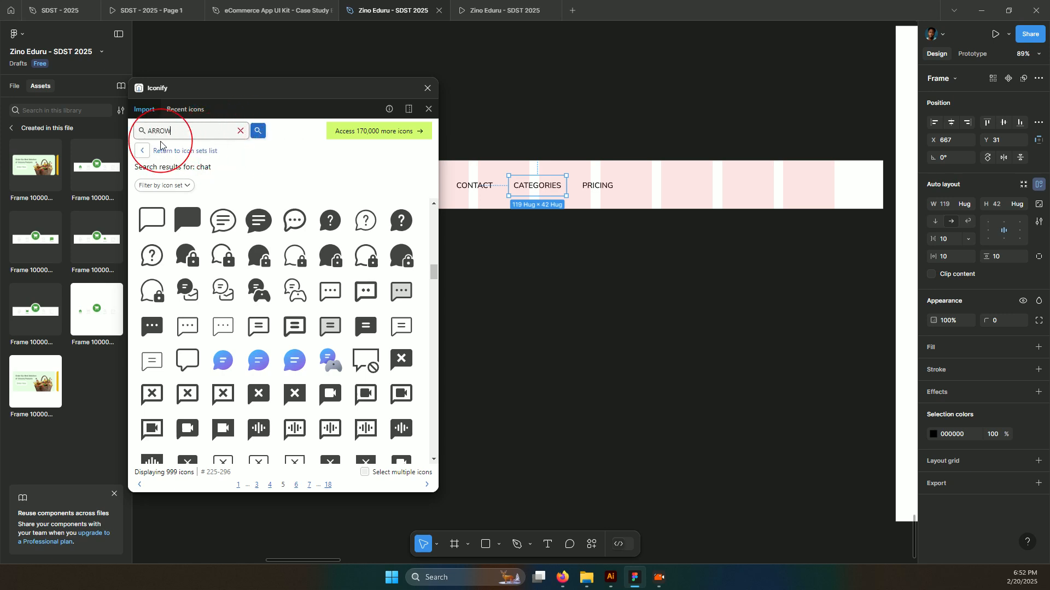
pyautogui.press('Return')
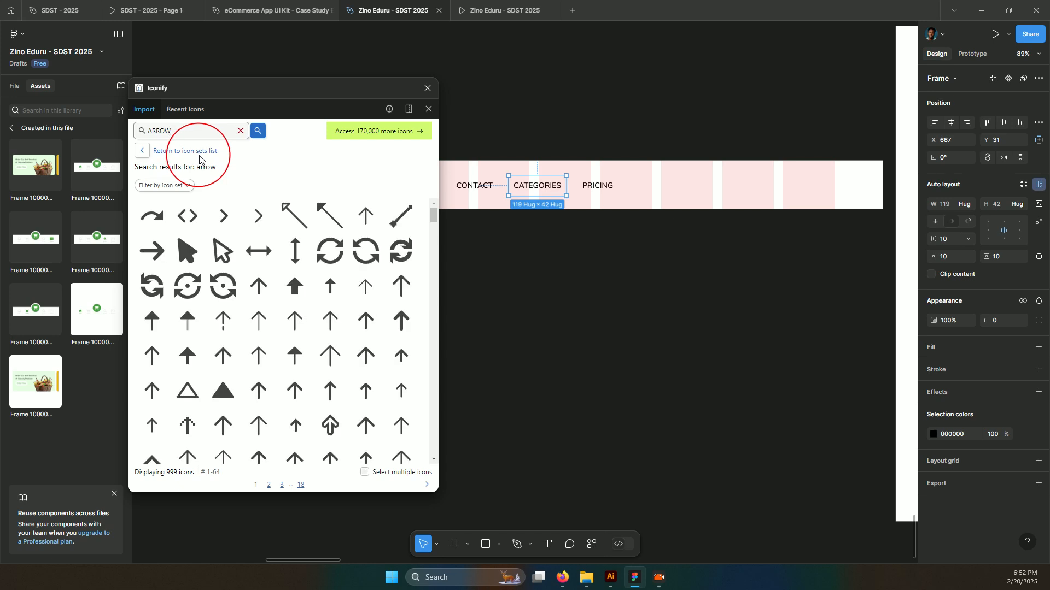
# Choose the thin outlined right-pointing chevron and import it as a frame, size 40, into the CATEGORIES item.
pyautogui.scroll(-5, 221, 339)
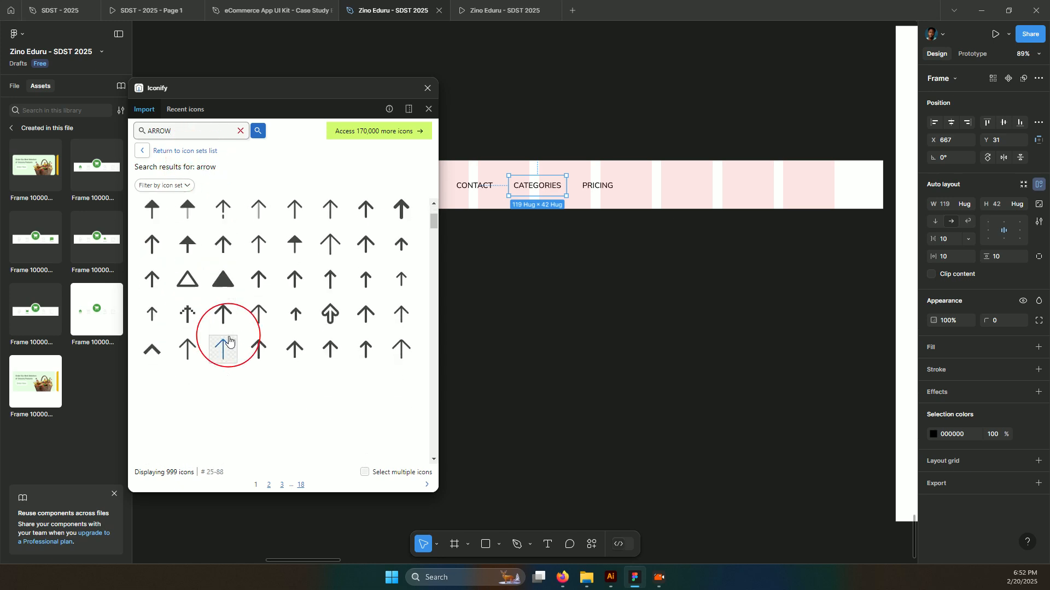
pyautogui.scroll(5, 228, 339)
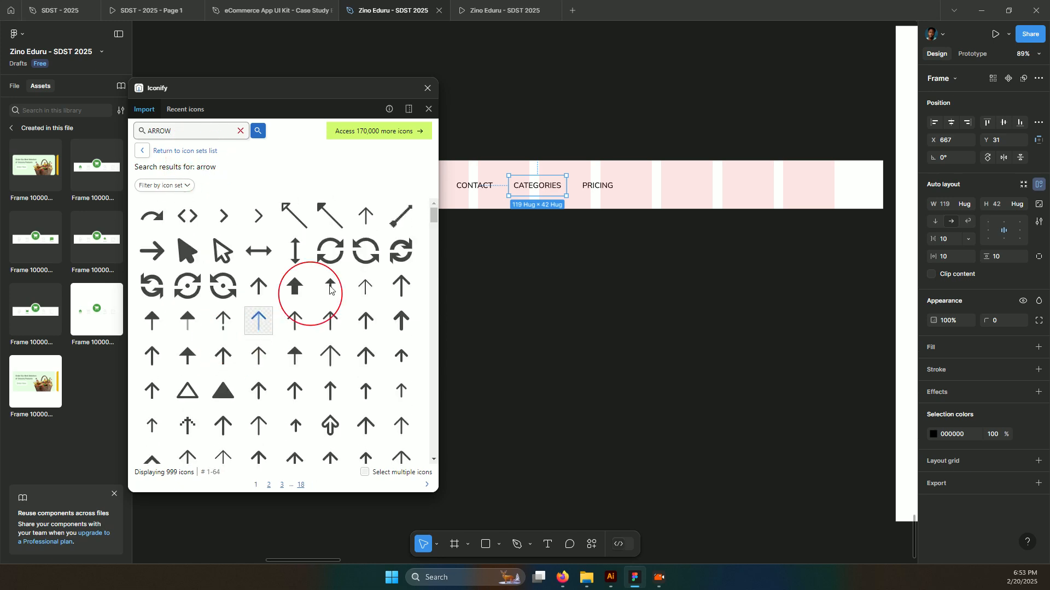
pyautogui.click(255, 217)
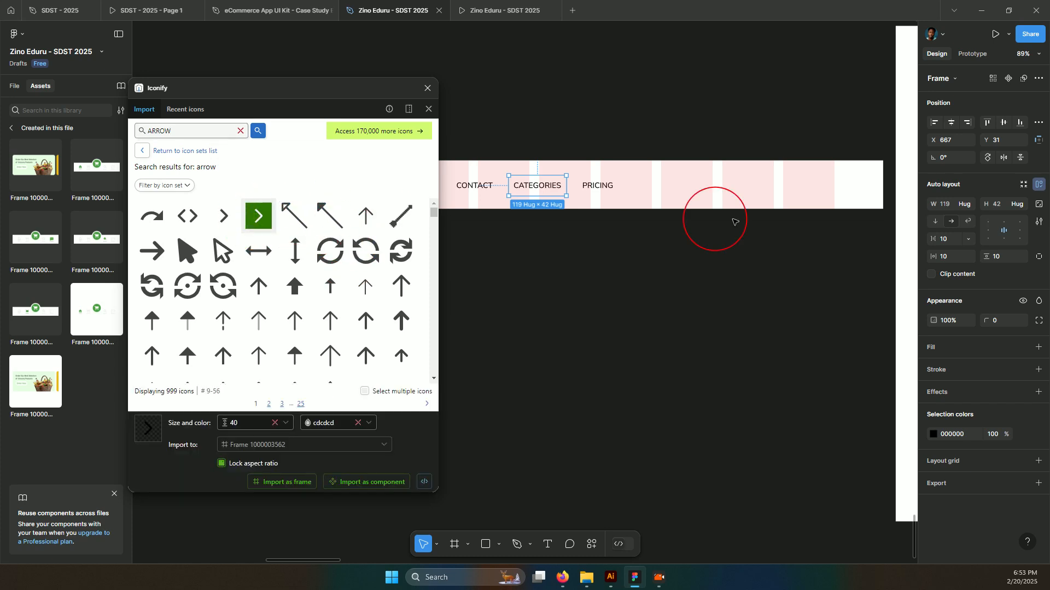
pyautogui.click(263, 482)
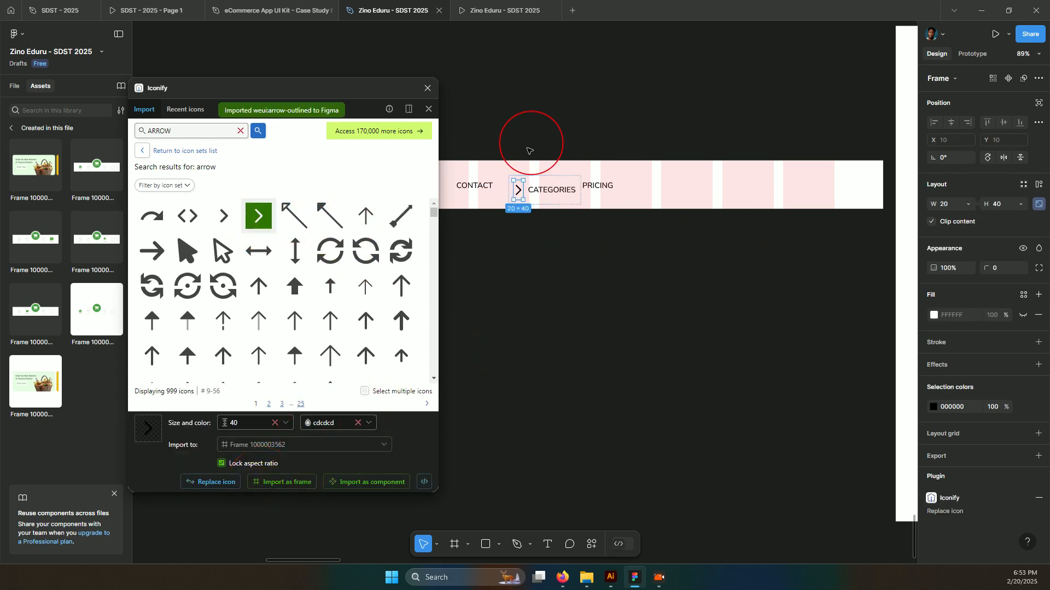
# Scale the imported arrow icon down to 10 × 20.
pyautogui.click(524, 192)
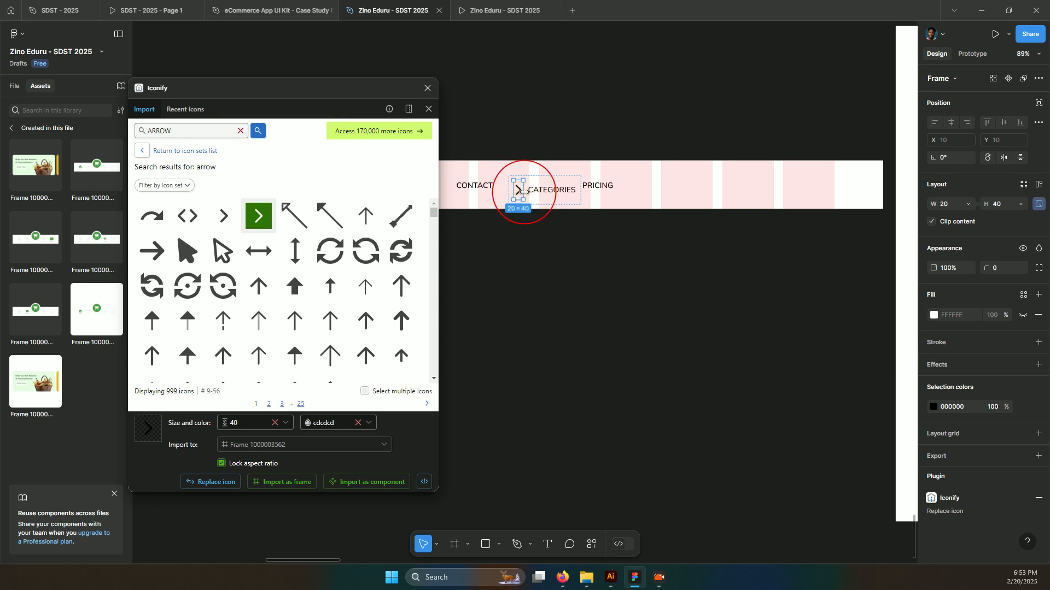
pyautogui.press('k')
pyautogui.moveTo(524, 192); pyautogui.dragTo(520, 190)
pyautogui.click(657, 514)
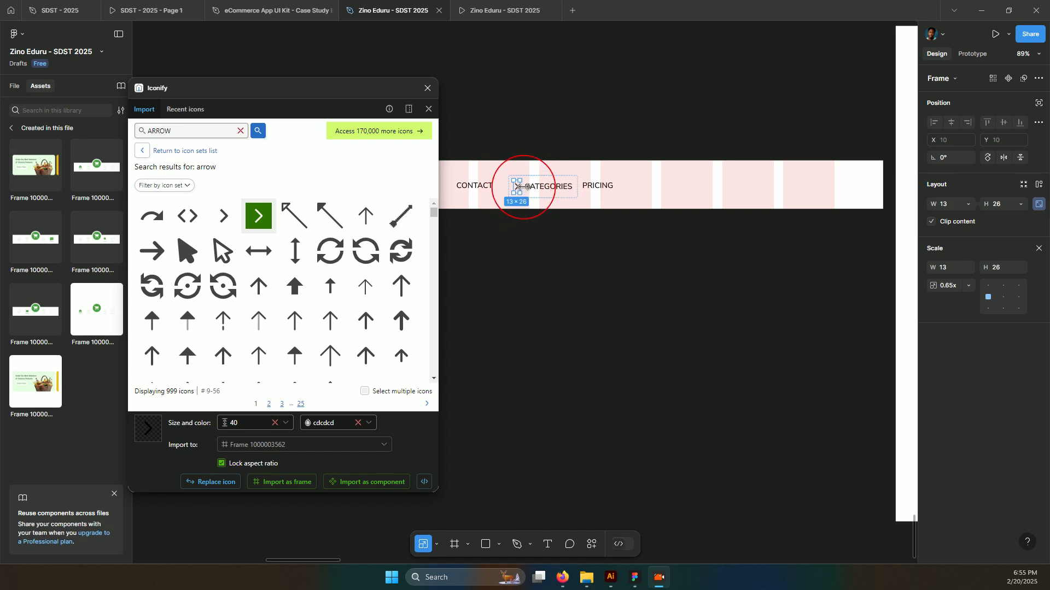
pyautogui.scroll(8, 523, 187)
pyautogui.moveTo(510, 186); pyautogui.dragTo(505, 183)
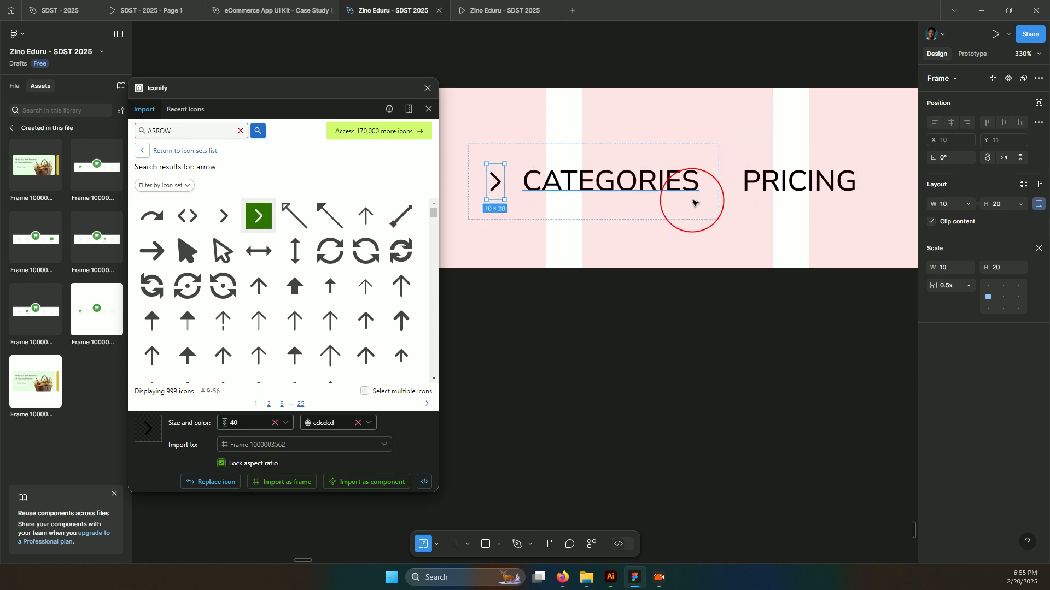
# Place the arrow icon after the CATEGORIES text and rotate it to -90° so it points down.
pyautogui.press('Right')
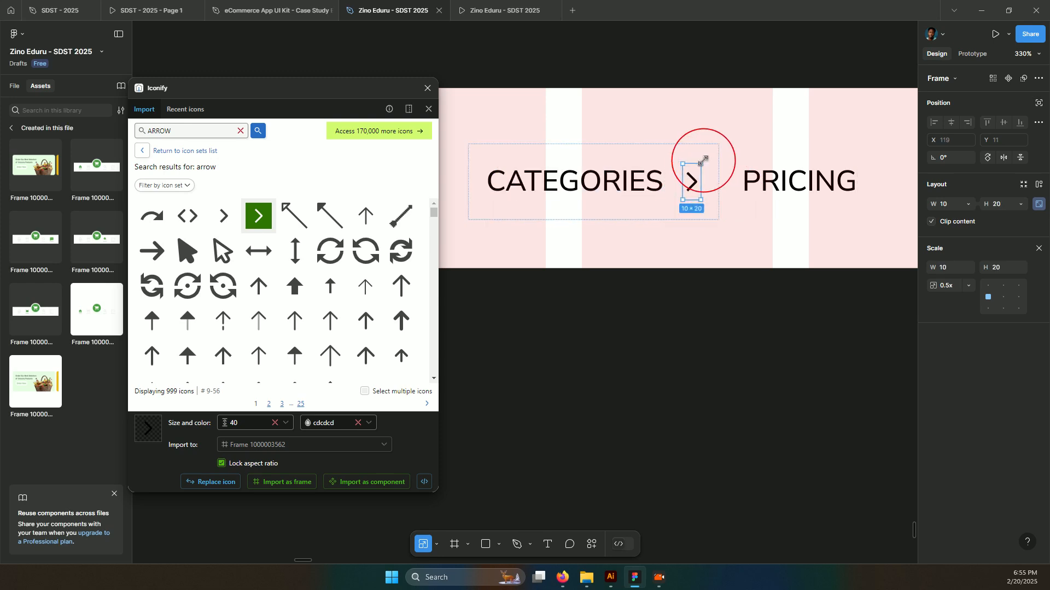
pyautogui.press('v')
pyautogui.moveTo(703, 164); pyautogui.dragTo(709, 195)
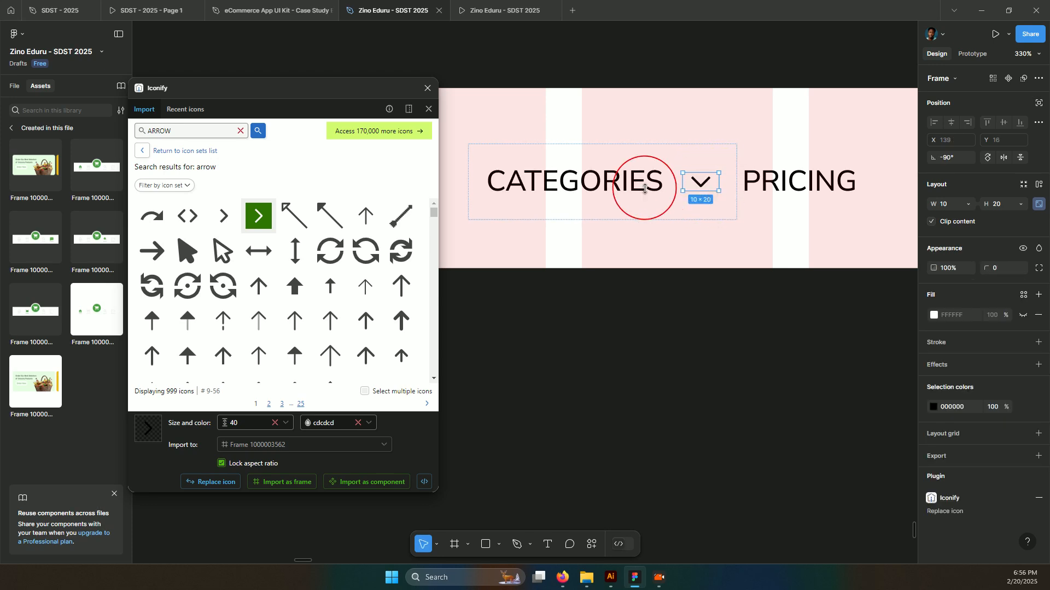
# Distribute the horizontal spacing evenly across all five menu items, including the widened CATEGORIES item.
pyautogui.scroll(-3, 644, 190)
pyautogui.click(747, 195)
pyautogui.keyDown('shift'); pyautogui.click(574, 195); pyautogui.keyUp('shift')
pyautogui.scroll(-3, 574, 197)
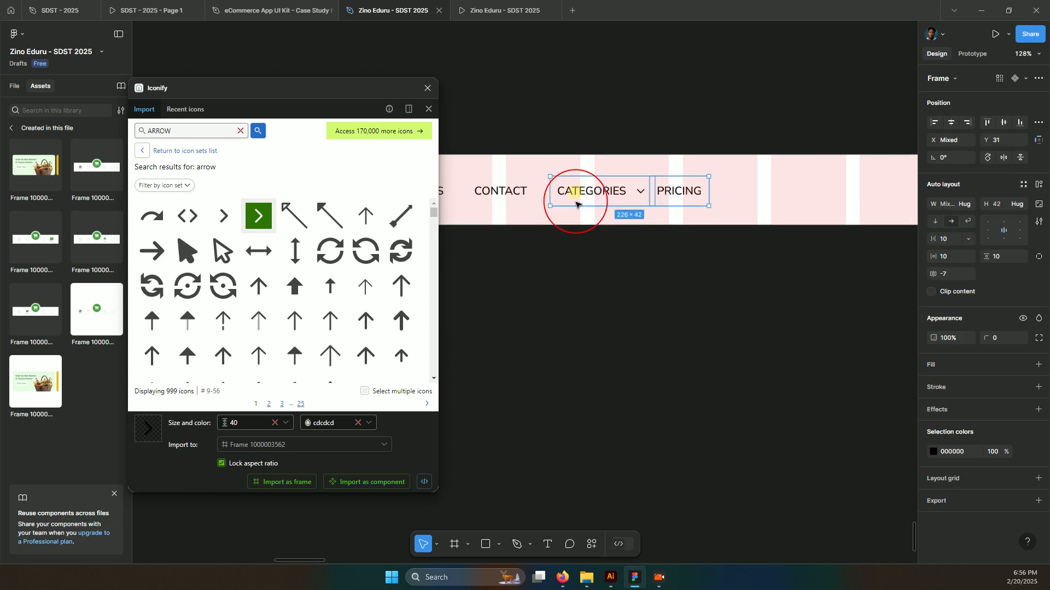
pyautogui.keyDown('shift'); pyautogui.click(516, 194); pyautogui.keyUp('shift')
pyautogui.hscroll(-5, 520, 197)
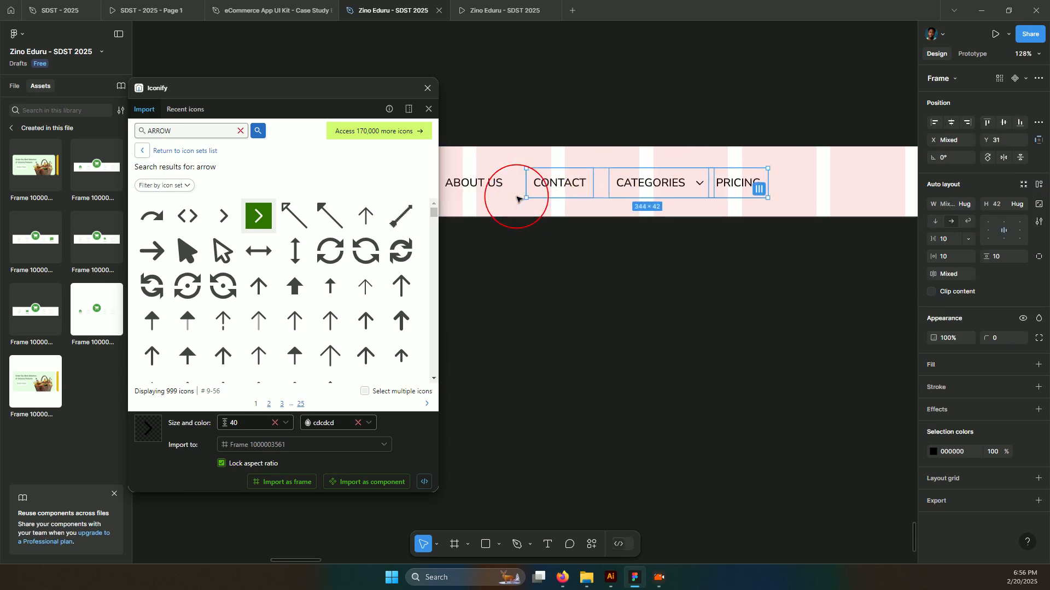
pyautogui.keyDown('shift'); pyautogui.click(597, 191); pyautogui.keyUp('shift')
pyautogui.keyDown('shift'); pyautogui.click(503, 186); pyautogui.keyUp('shift')
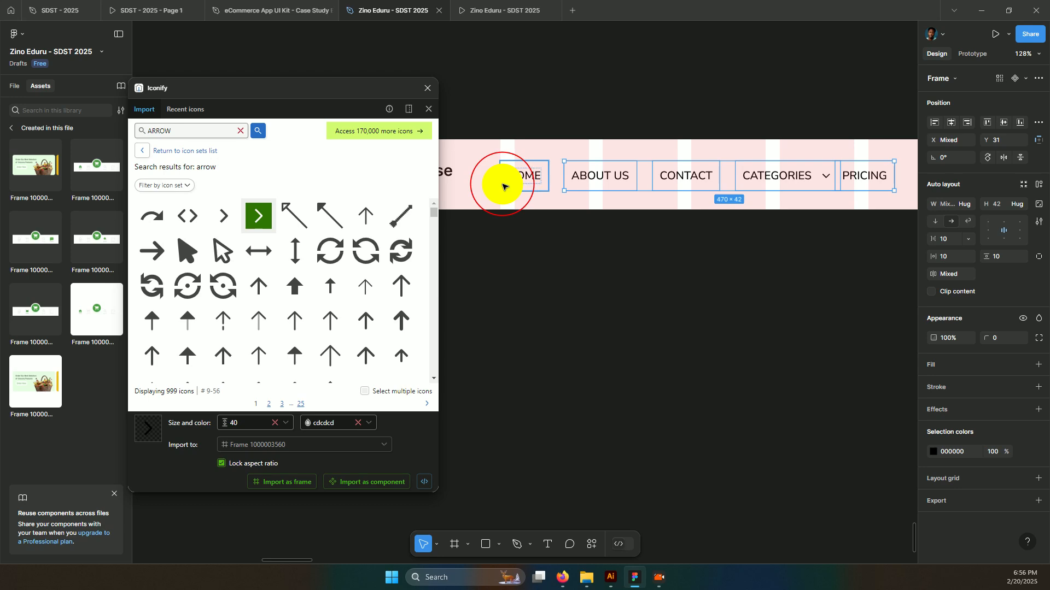
pyautogui.click(1039, 122)
pyautogui.click(991, 162)
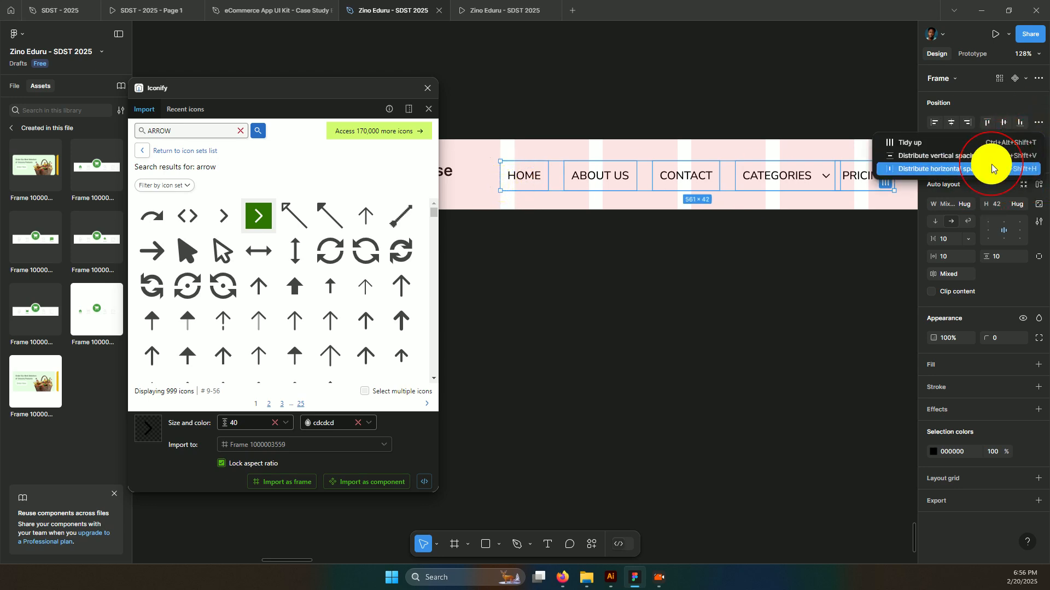
# Reduce the auto layout gap between the CATEGORIES text and its arrow to 7.
pyautogui.click(95, 204)
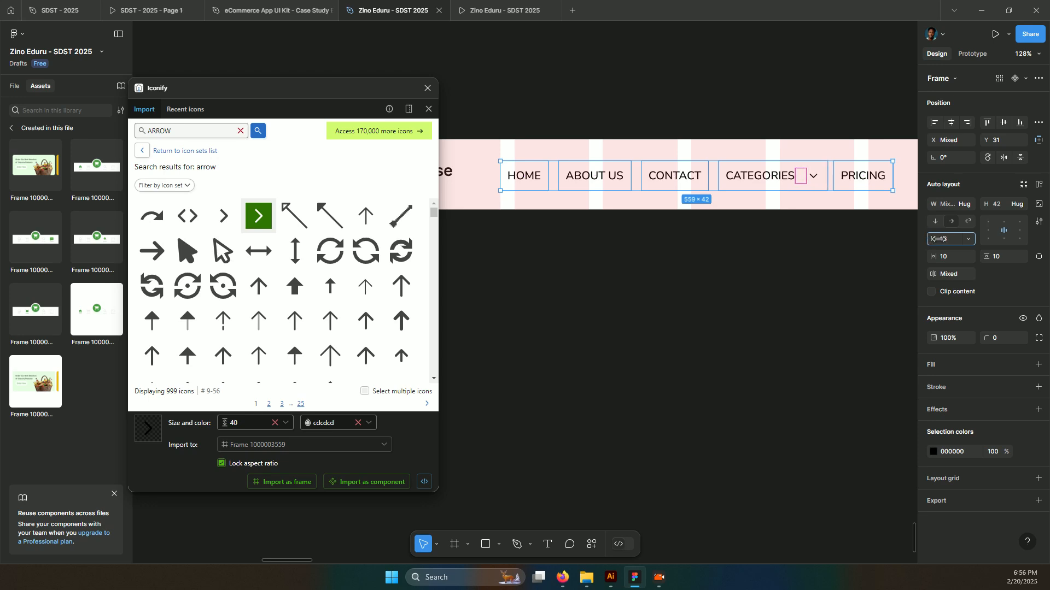
pyautogui.moveTo(937, 240); pyautogui.dragTo(935, 239)
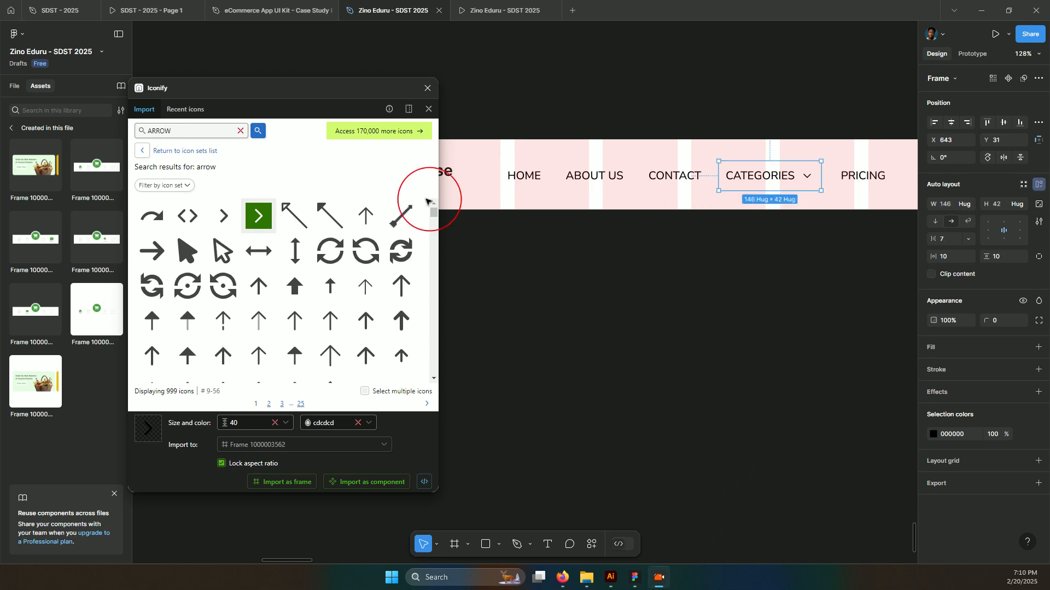
# Examine the header buttons in the Zeeno and Flowbase reference designs and compare them with the navigation bar.
pyautogui.scroll(-5, 582, 307)
pyautogui.scroll(-5, 626, 324)
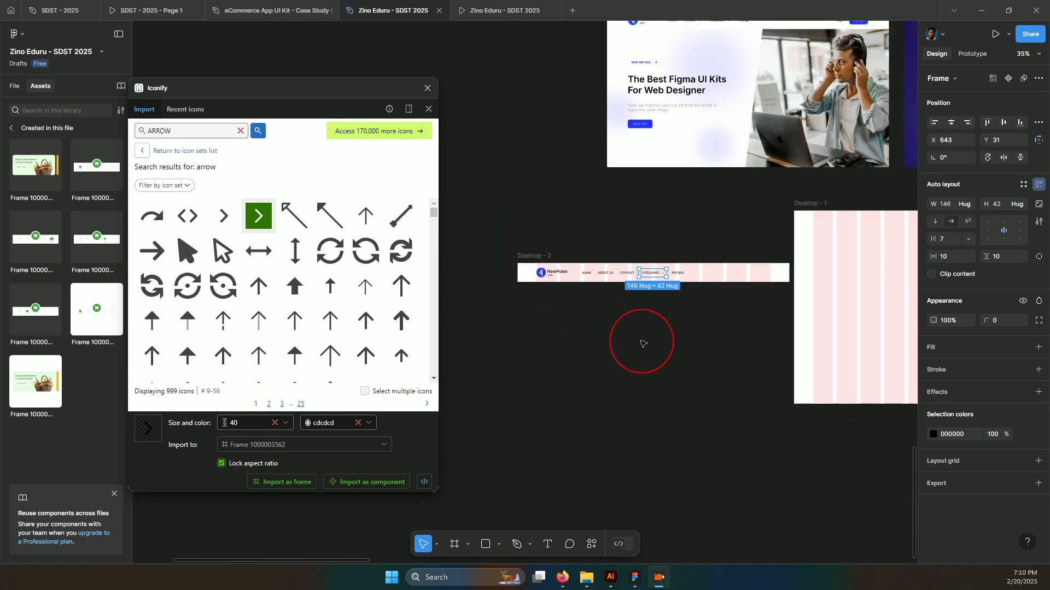
pyautogui.scroll(-2, 644, 246)
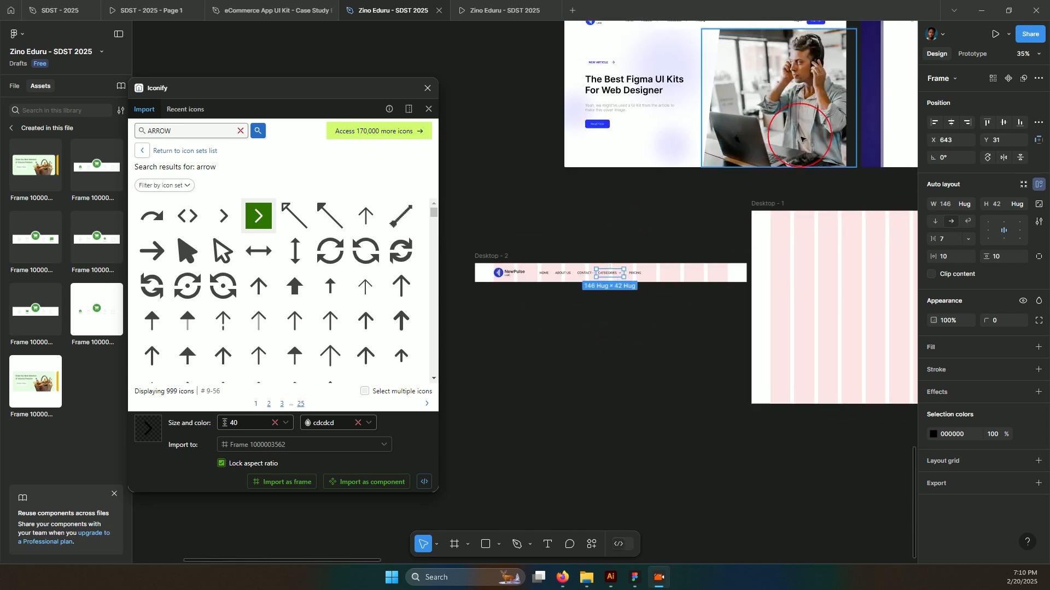
pyautogui.hscroll(5, 769, 137)
pyautogui.scroll(1, 769, 137)
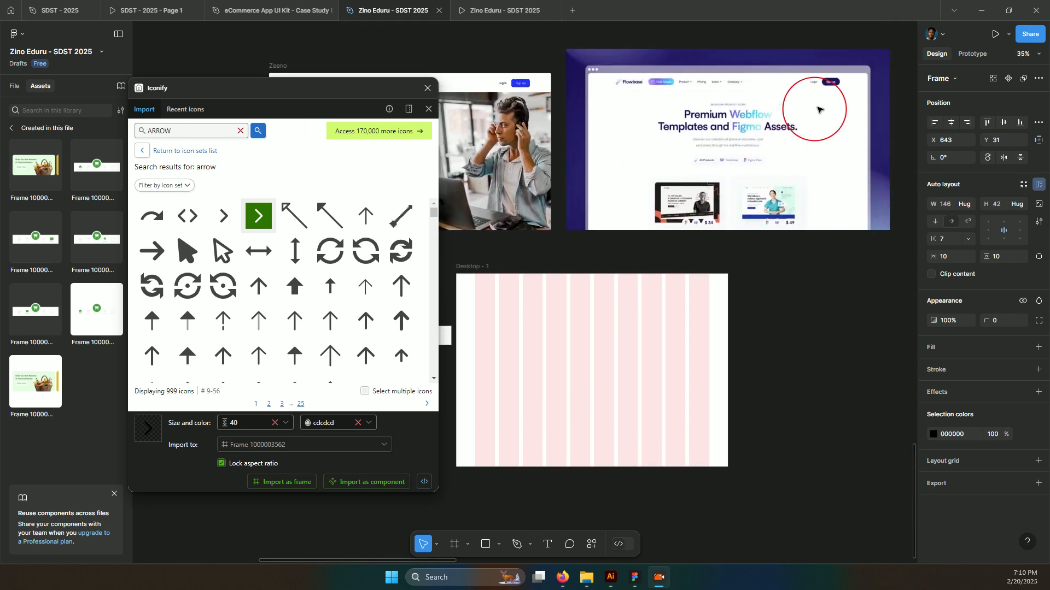
pyautogui.hscroll(-2, 533, 220)
pyautogui.hscroll(-9, 537, 219)
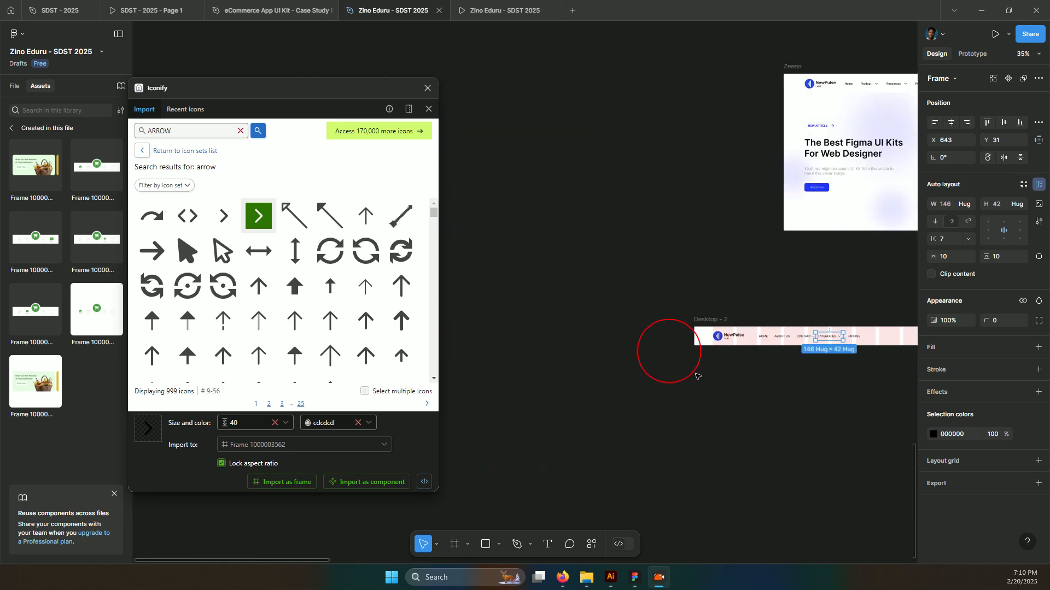
pyautogui.hscroll(3, 786, 437)
pyautogui.scroll(4, 736, 361)
pyautogui.scroll(2, 711, 350)
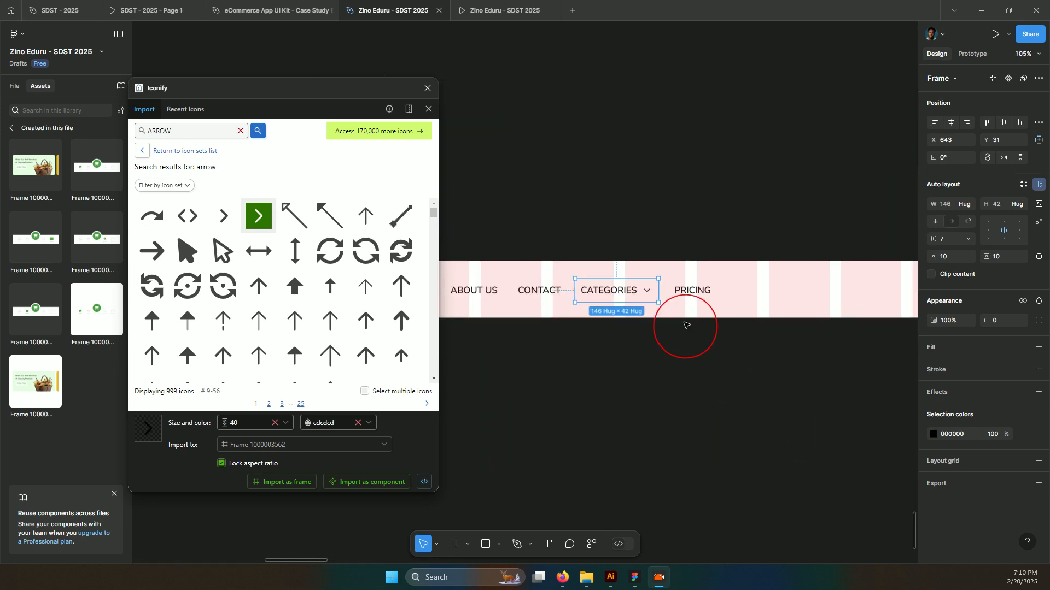
# Duplicate the PRICING item and place the copy in the last grid column at X 1256, against the column's right edge.
pyautogui.click(678, 286)
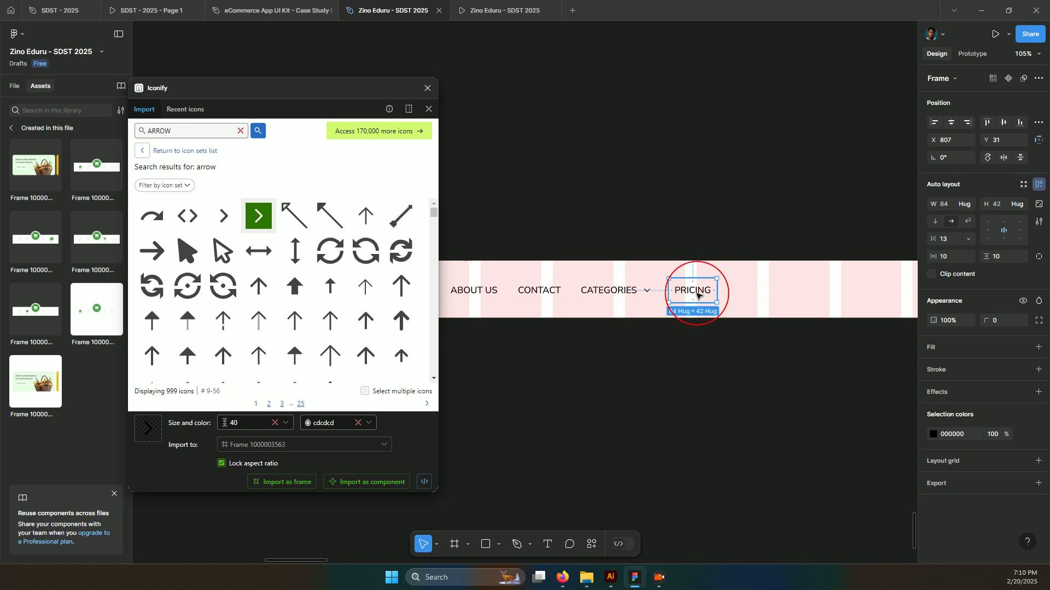
pyautogui.moveTo(695, 293); pyautogui.dragTo(754, 293)
pyautogui.moveTo(804, 299); pyautogui.dragTo(478, 291)
pyautogui.moveTo(629, 277); pyautogui.dragTo(631, 283)
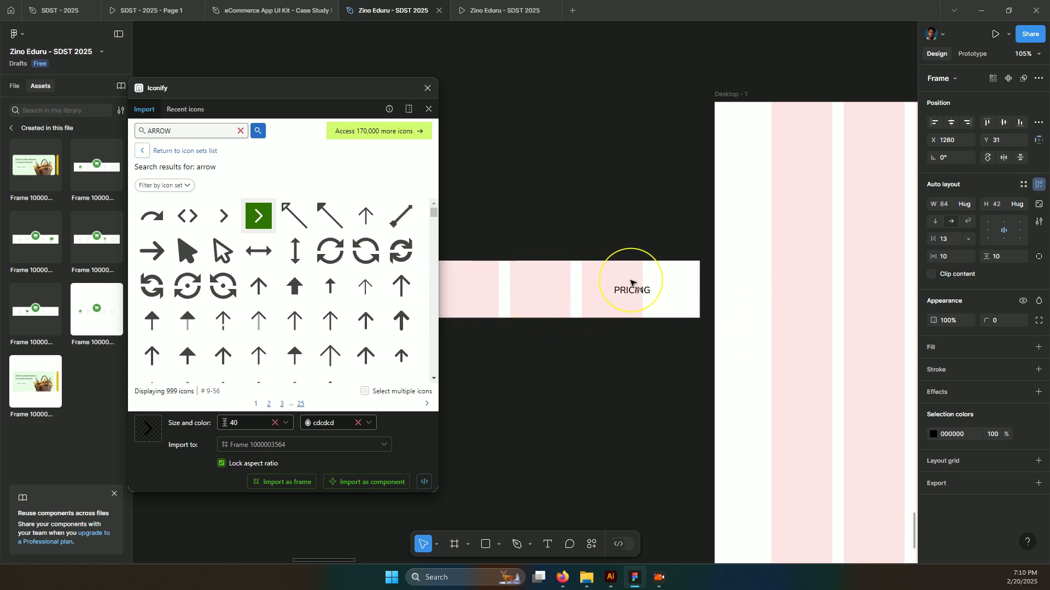
pyautogui.click(620, 287)
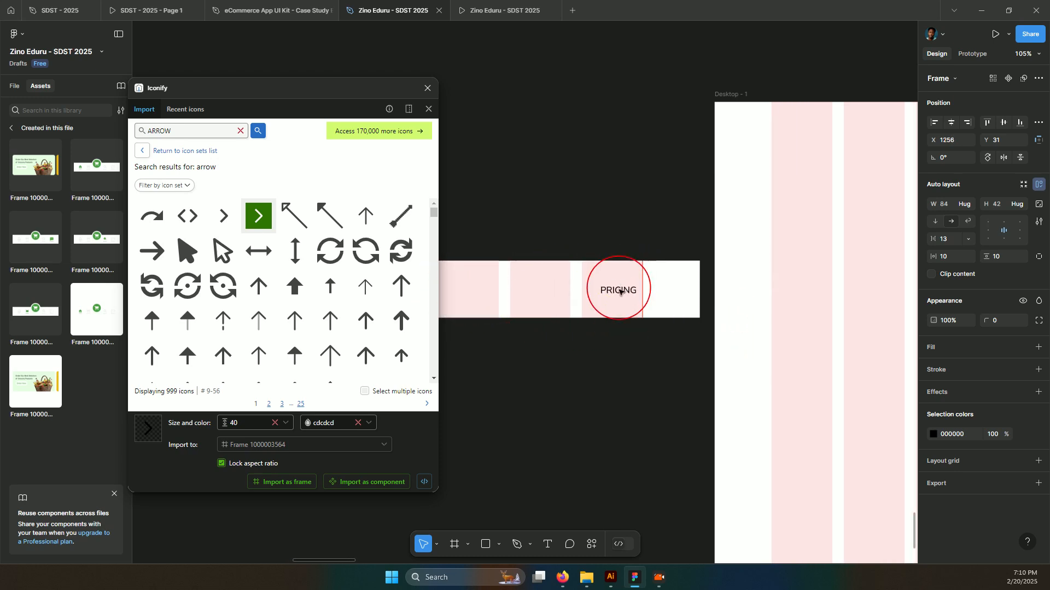
# Replace the text of the PRICING copy in the last column with SIGN UP.
pyautogui.click(618, 295)
pyautogui.doubleClick(618, 295)
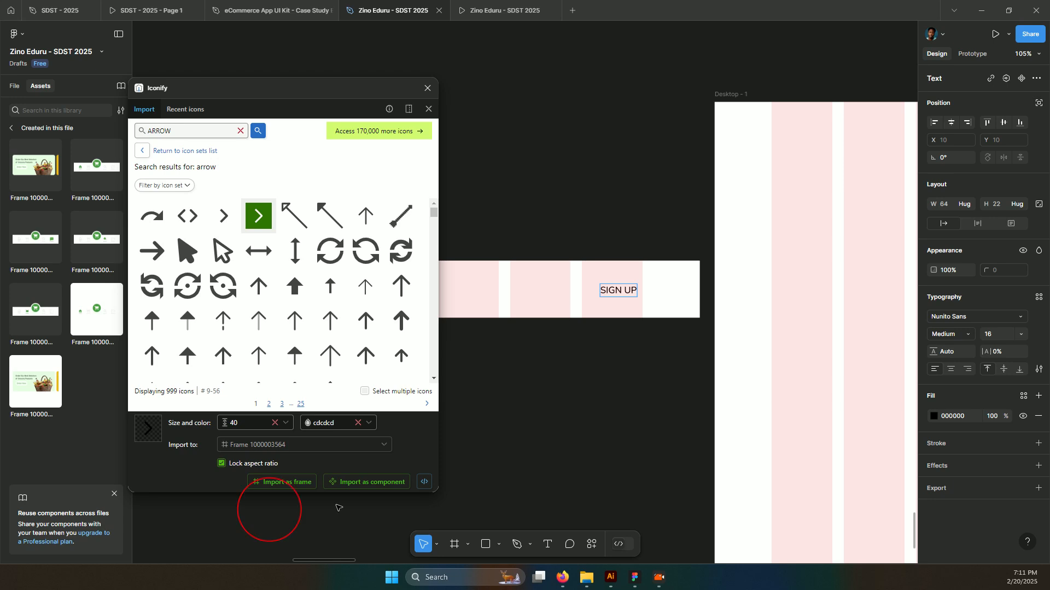
pyautogui.click(607, 296)
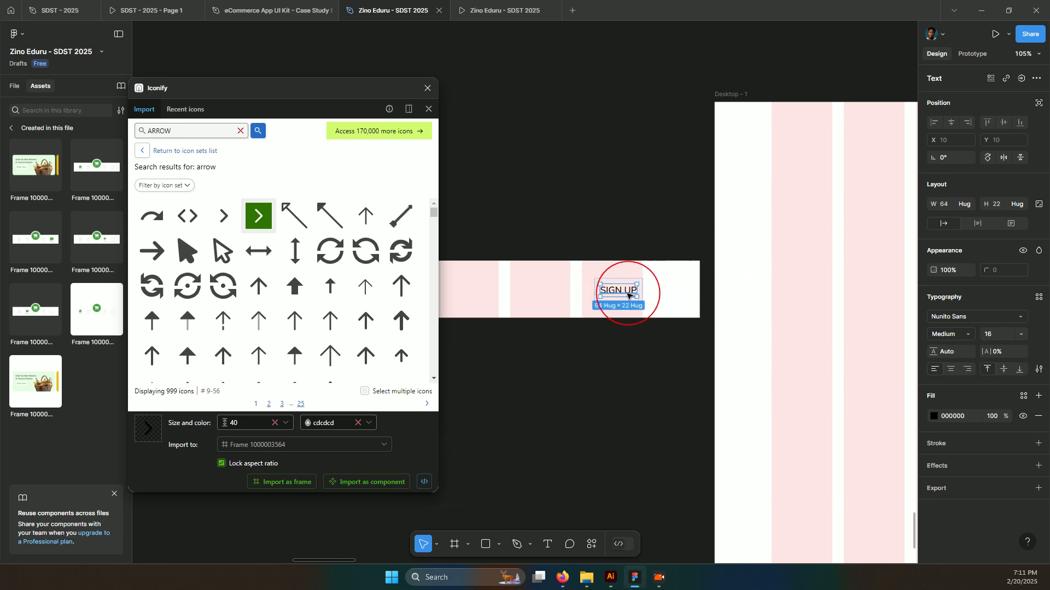
# Examine how the sign-up buttons are styled in the reference designs' headers.
pyautogui.scroll(-3, 752, 279)
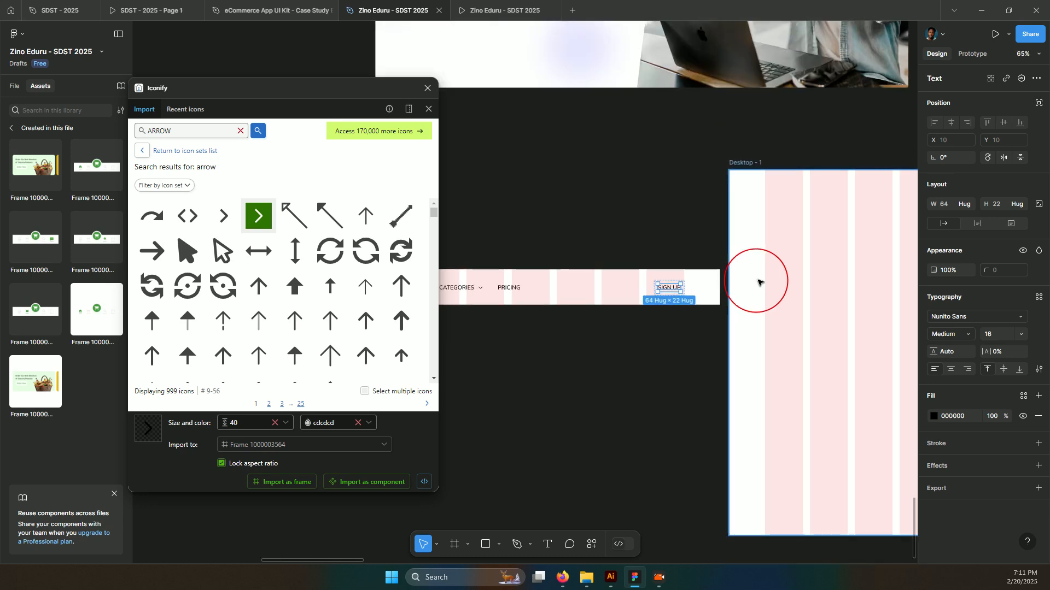
pyautogui.scroll(-2, 796, 279)
pyautogui.scroll(-2, 797, 278)
pyautogui.hscroll(5, 800, 64)
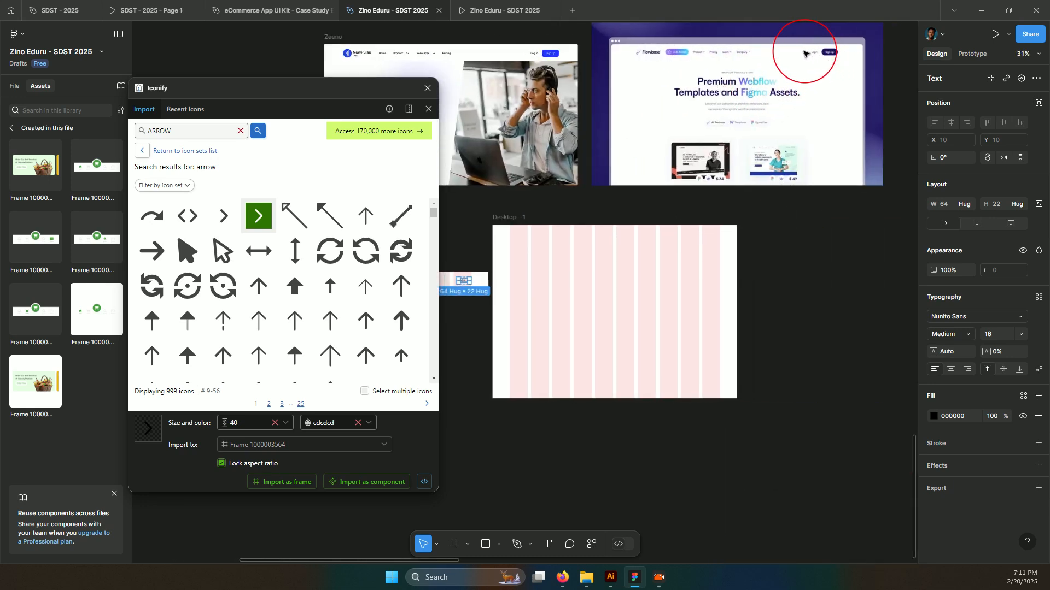
pyautogui.hscroll(-5, 587, 374)
pyautogui.scroll(10, 546, 317)
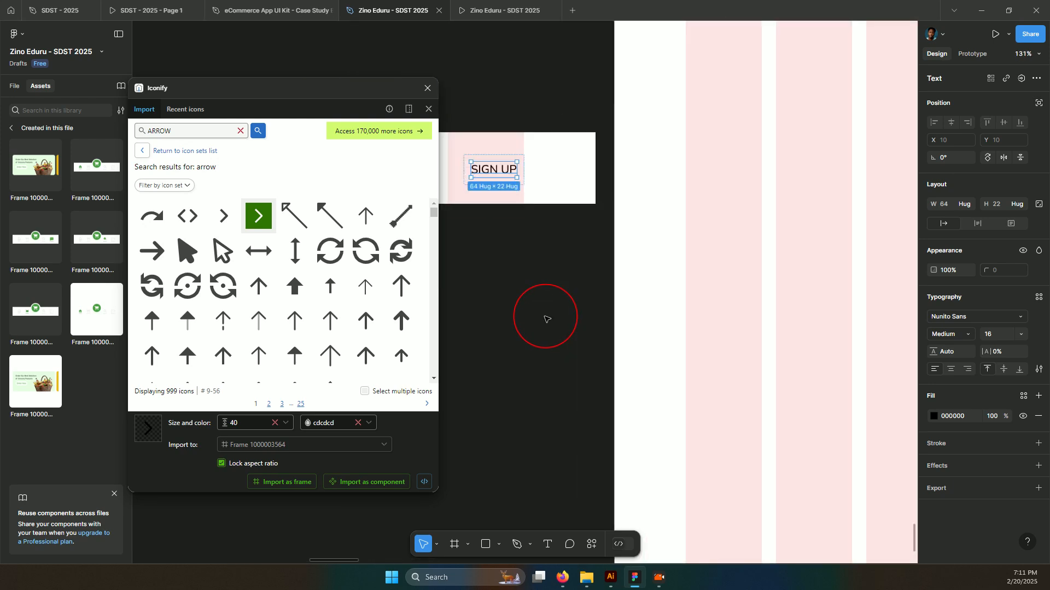
pyautogui.hscroll(-1, 481, 126)
pyautogui.hscroll(-1, 479, 128)
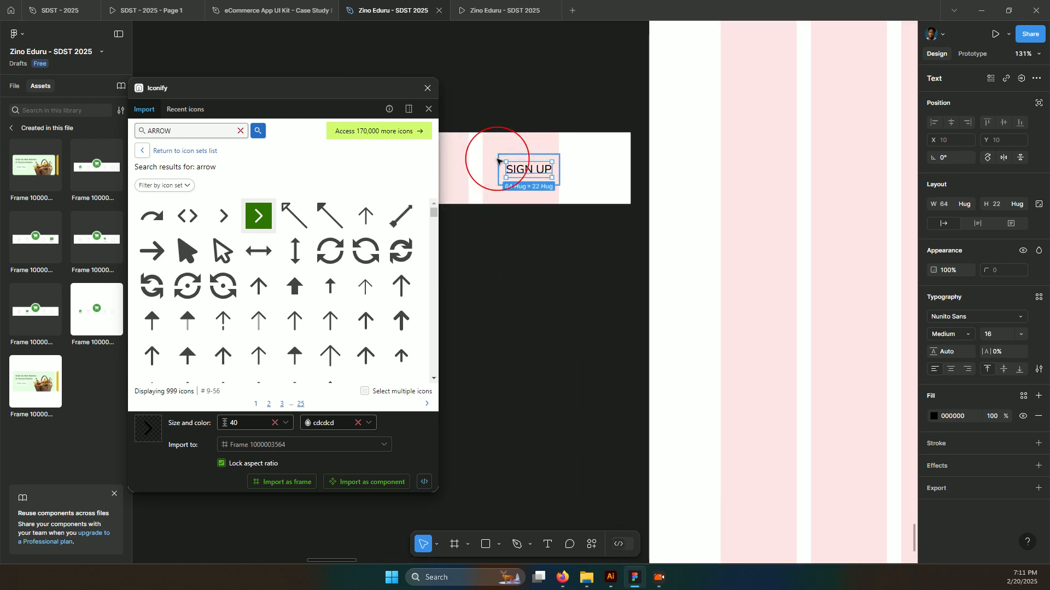
# Set the SIGN UP frame's horizontal padding to 20 and move it to X 1234 to fit the last grid column.
pyautogui.click(497, 157)
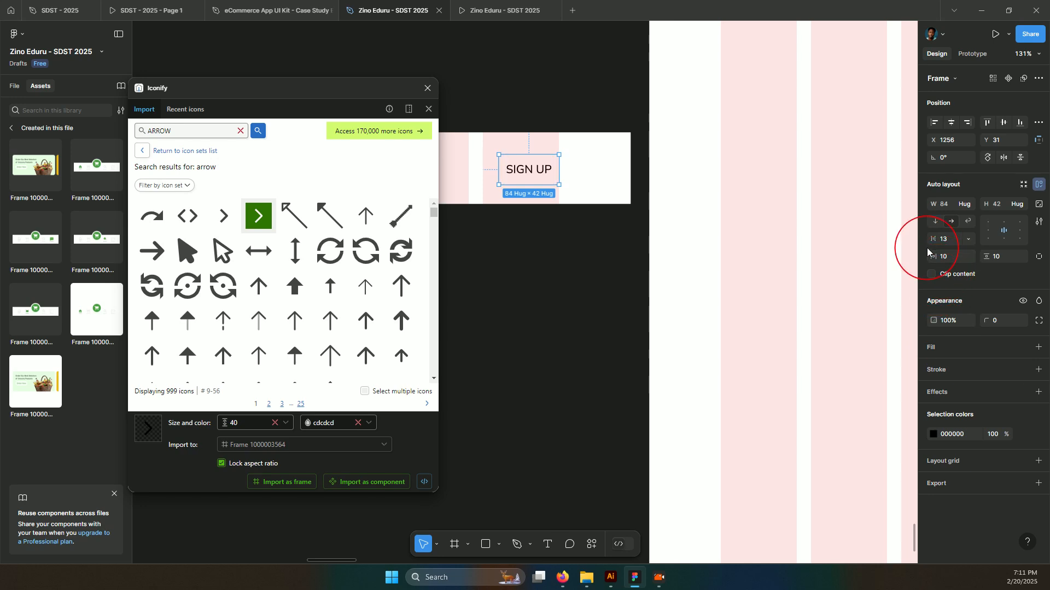
pyautogui.moveTo(933, 254); pyautogui.dragTo(937, 252)
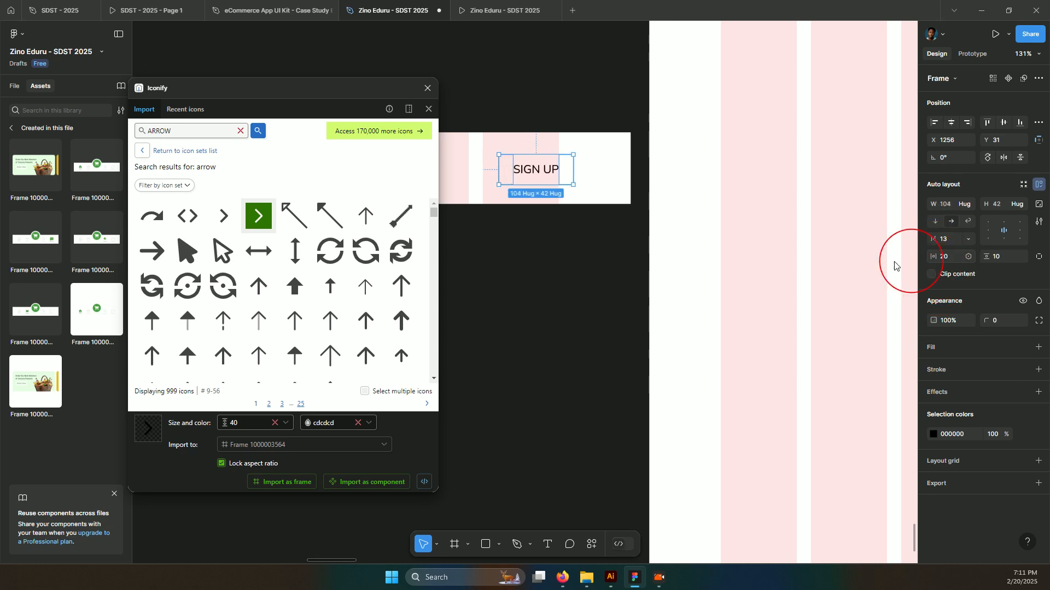
pyautogui.moveTo(555, 169); pyautogui.dragTo(534, 170)
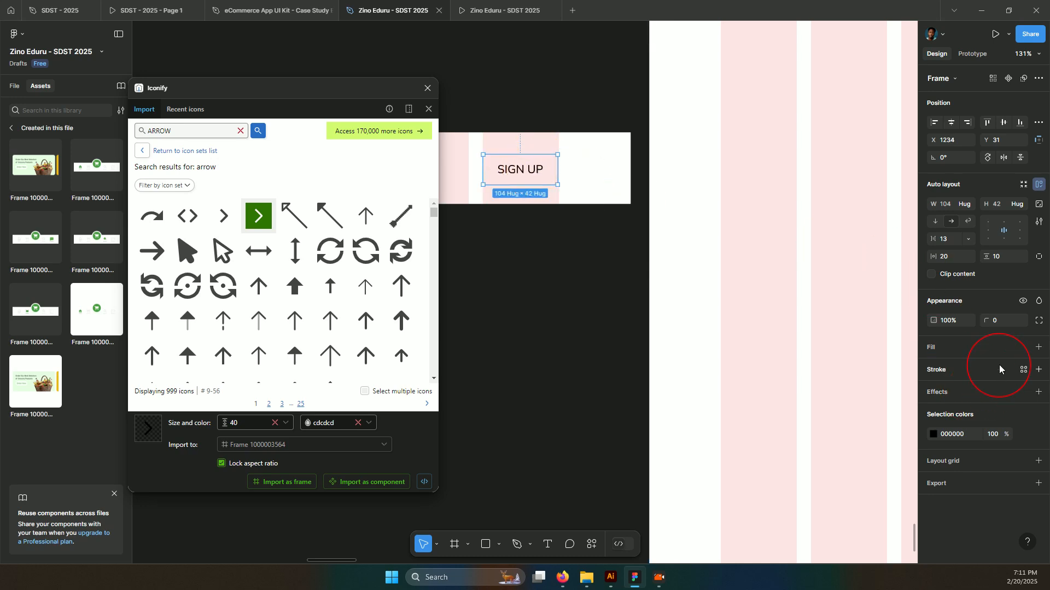
# Style the SIGN UP button with a corner radius of 13, a dark blue 0A1375 fill and white FFFFFF text.
pyautogui.moveTo(987, 321); pyautogui.dragTo(1013, 320)
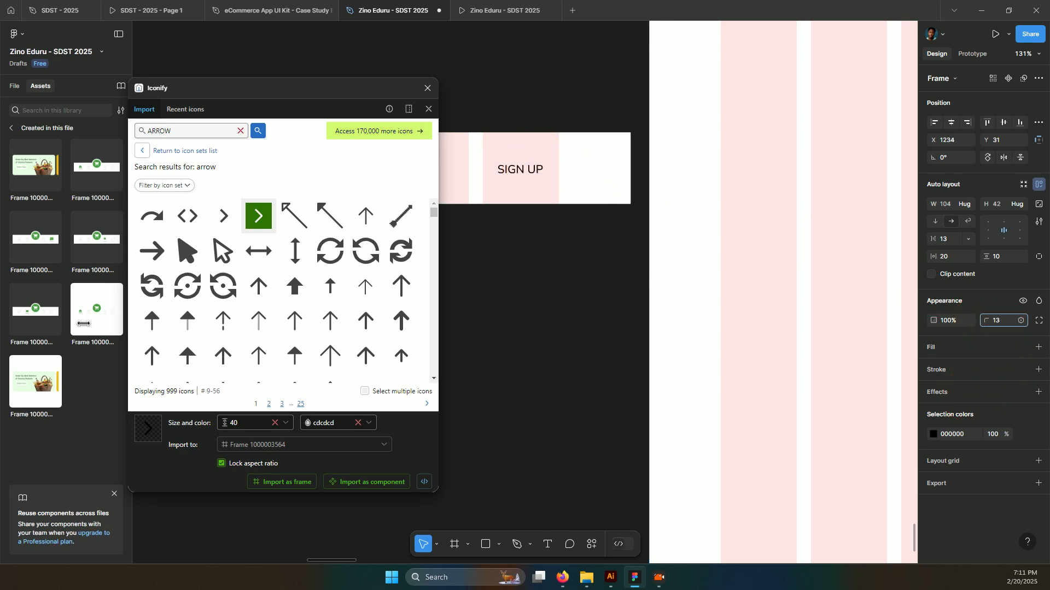
pyautogui.click(1038, 349)
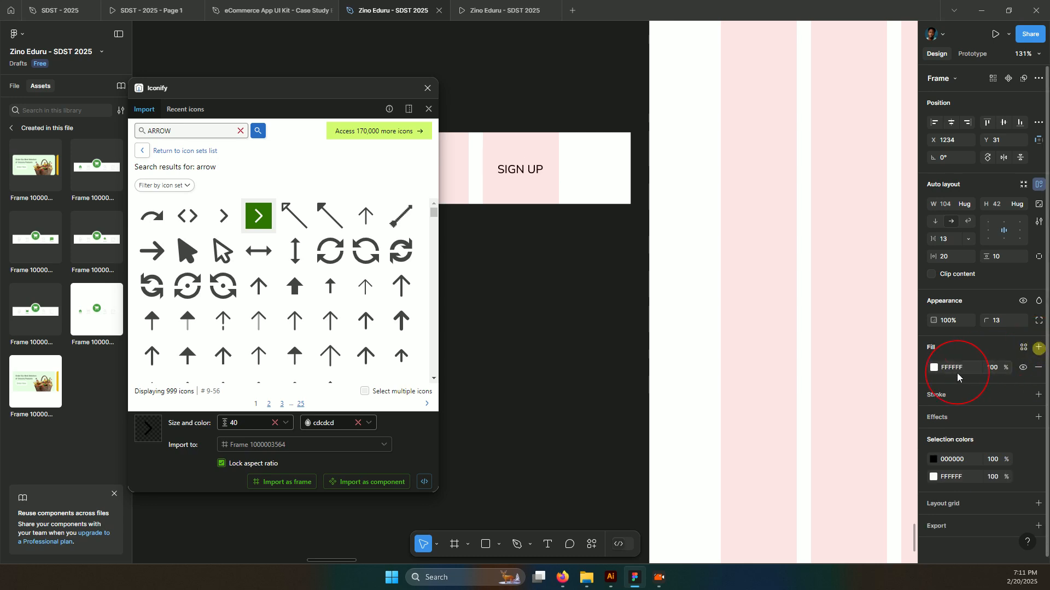
pyautogui.click(931, 371)
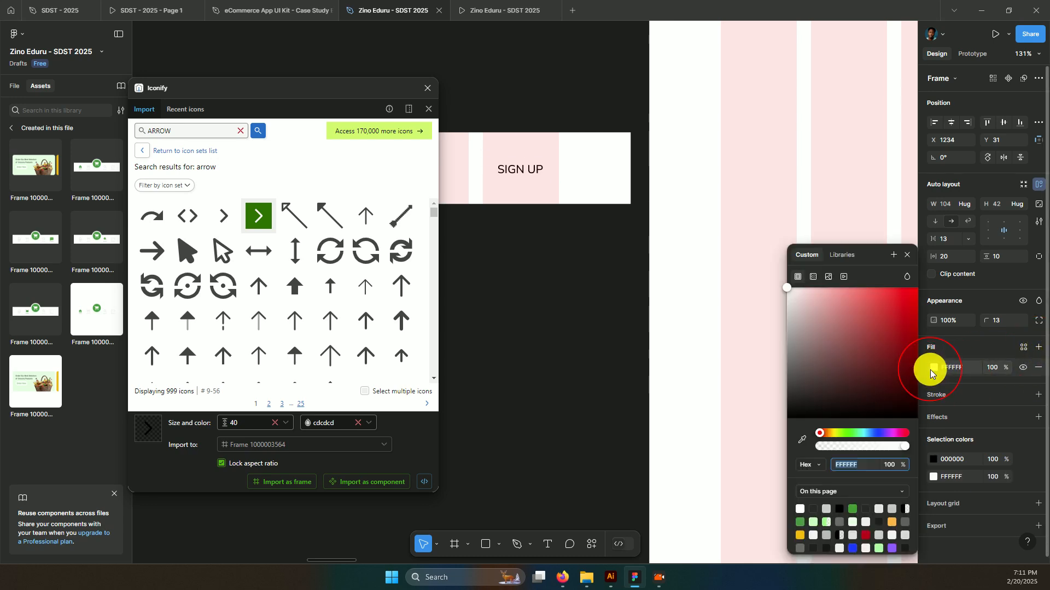
pyautogui.click(874, 429)
pyautogui.click(898, 369)
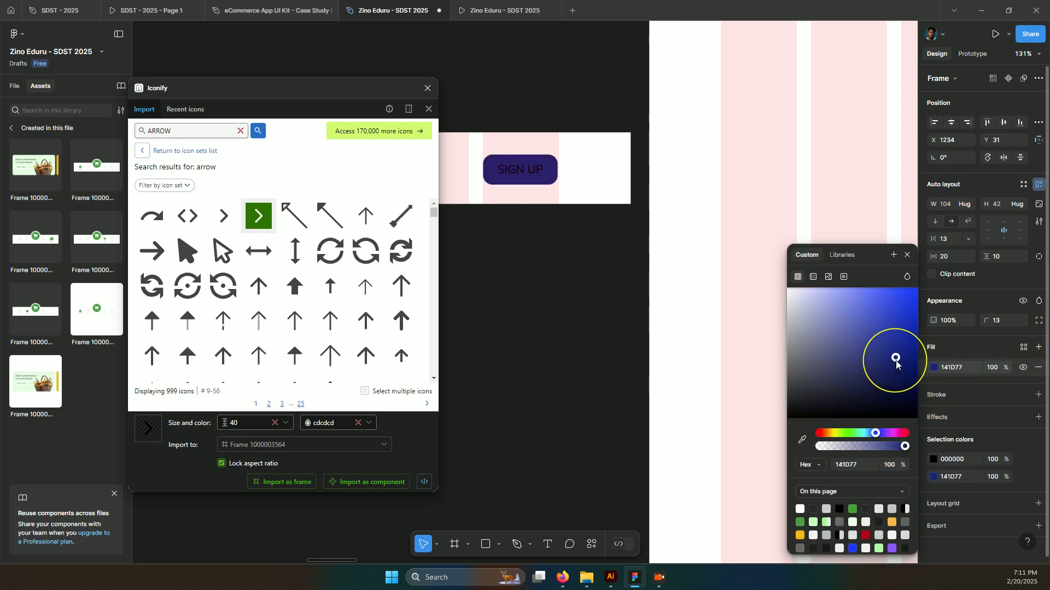
pyautogui.moveTo(899, 368)
pyautogui.mouseDown()
pyautogui.moveTo(894, 393)
pyautogui.moveTo(889, 363)
pyautogui.moveTo(902, 371)
pyautogui.moveTo(908, 363)
pyautogui.mouseUp()
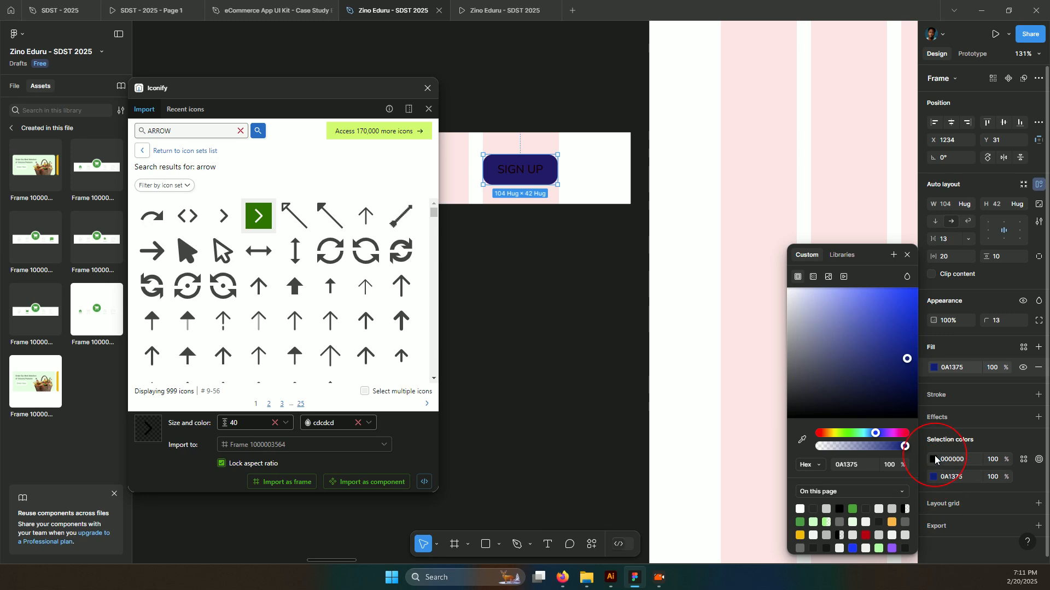
pyautogui.click(933, 459)
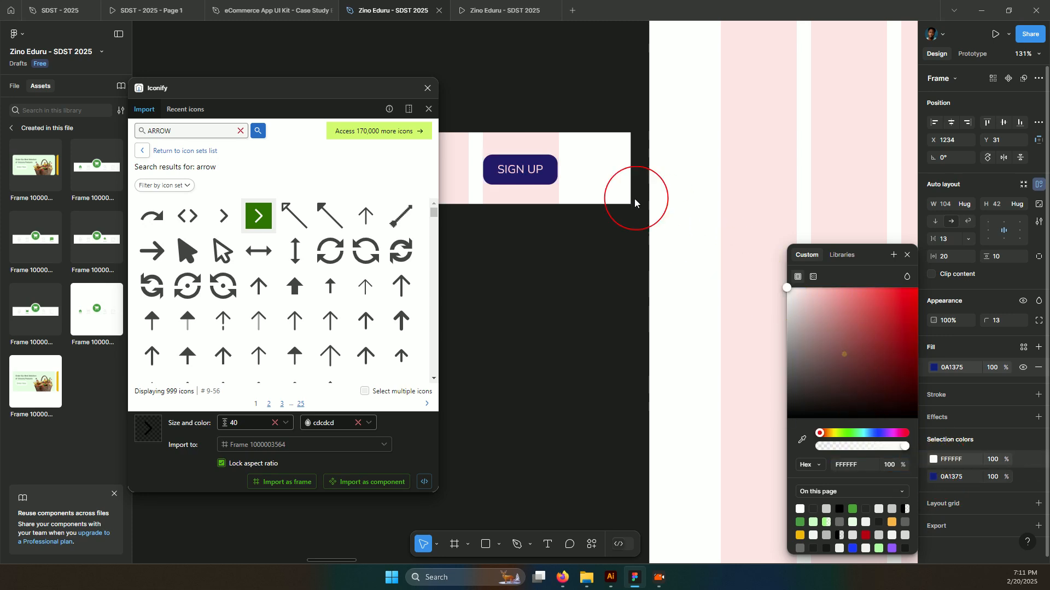
# Duplicate the PRICING item and place the copy at X 1104, in the grid column before the SIGN UP button.
pyautogui.scroll(-1, 470, 199)
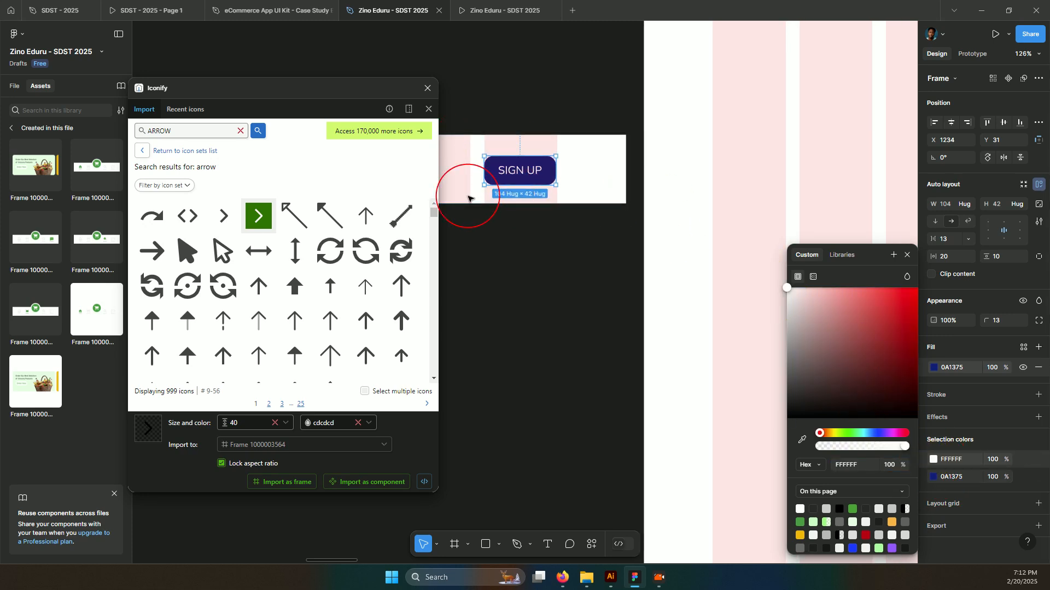
pyautogui.hscroll(-1, 470, 199)
pyautogui.hscroll(-5, 468, 199)
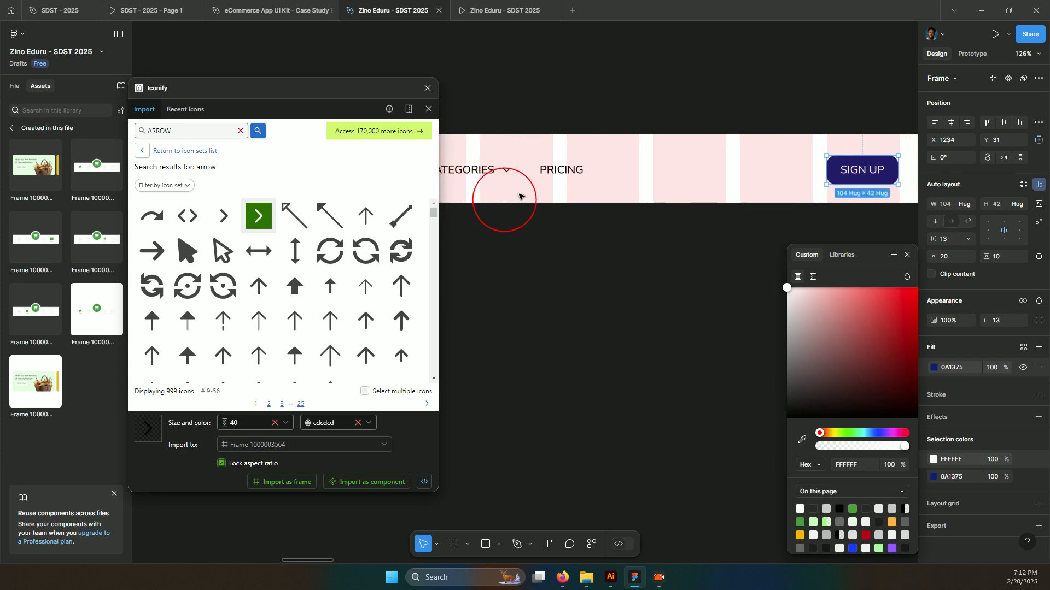
pyautogui.moveTo(587, 164); pyautogui.dragTo(758, 168)
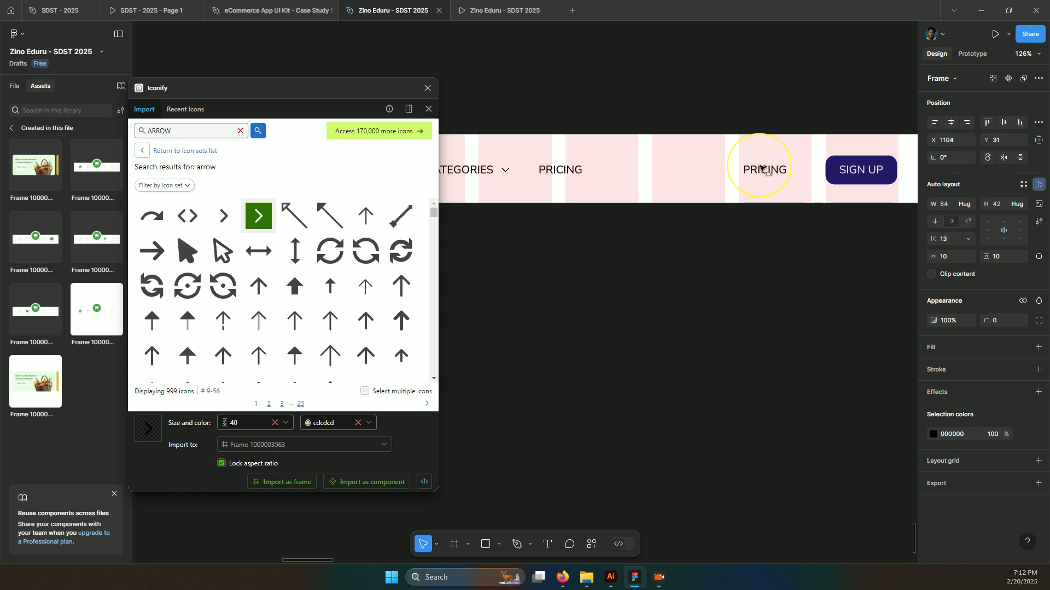
# Replace the PRICING copy's text with LOG IN and move the item to X 1124, closer to the SIGN UP button.
pyautogui.doubleClick(768, 172)
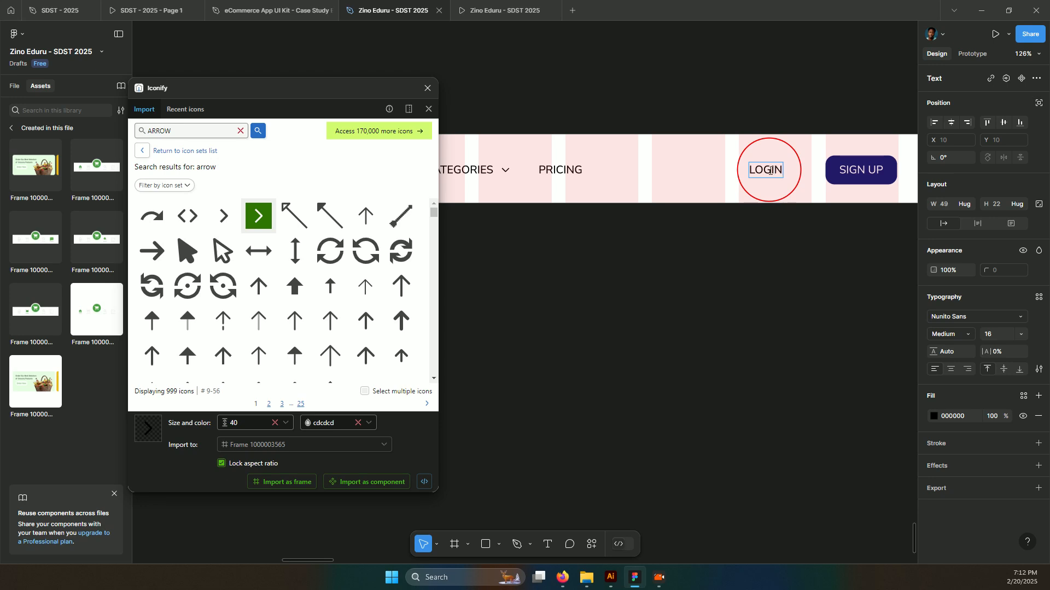
pyautogui.click(725, 170)
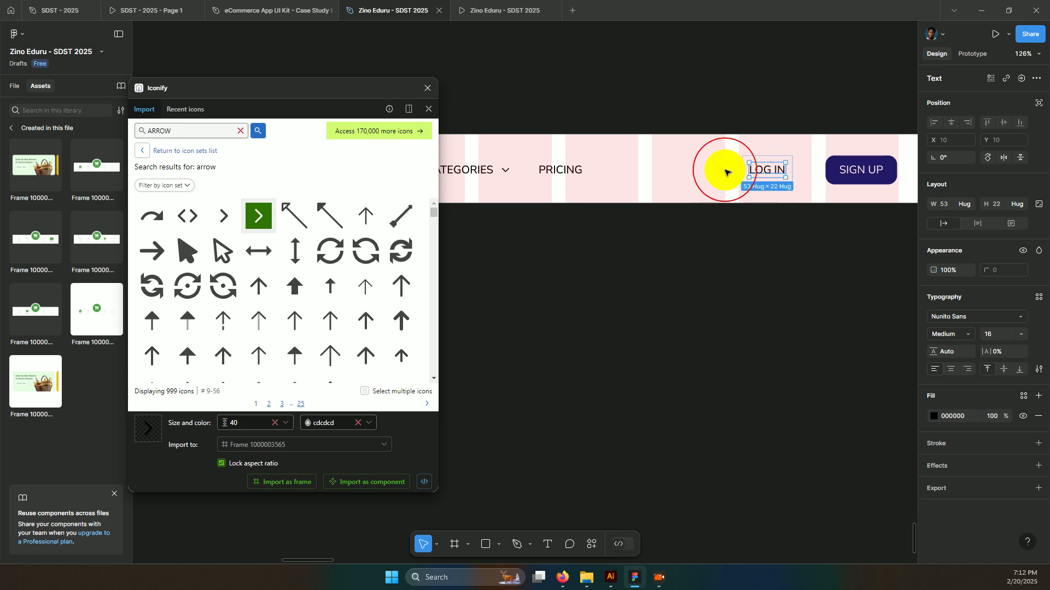
pyautogui.click(770, 180)
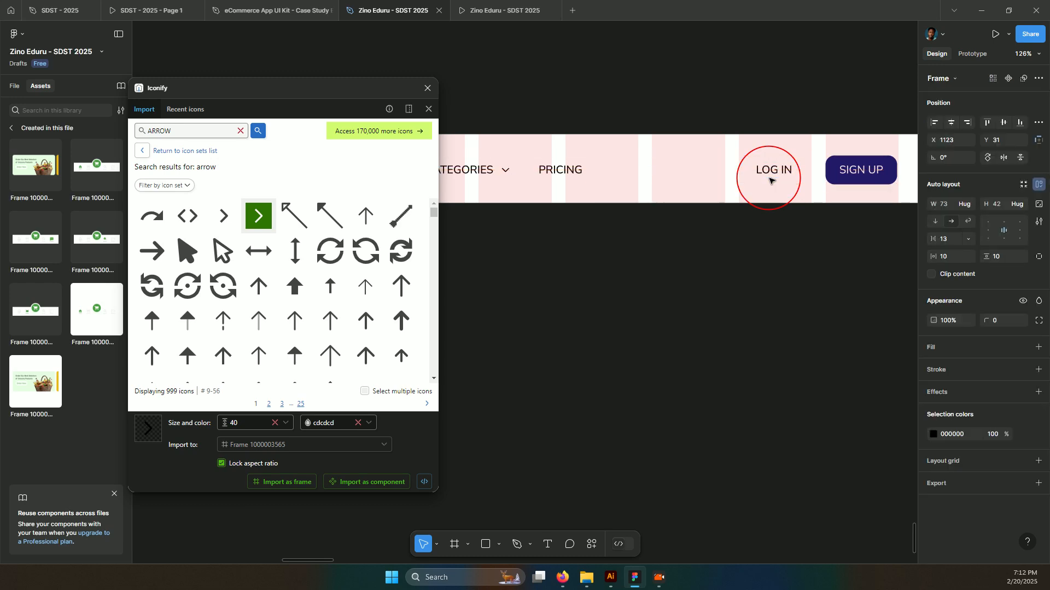
# Center the NewPulse logo vertically within the Desktop - 2 navigation bar frame.
pyautogui.scroll(-5, 631, 202)
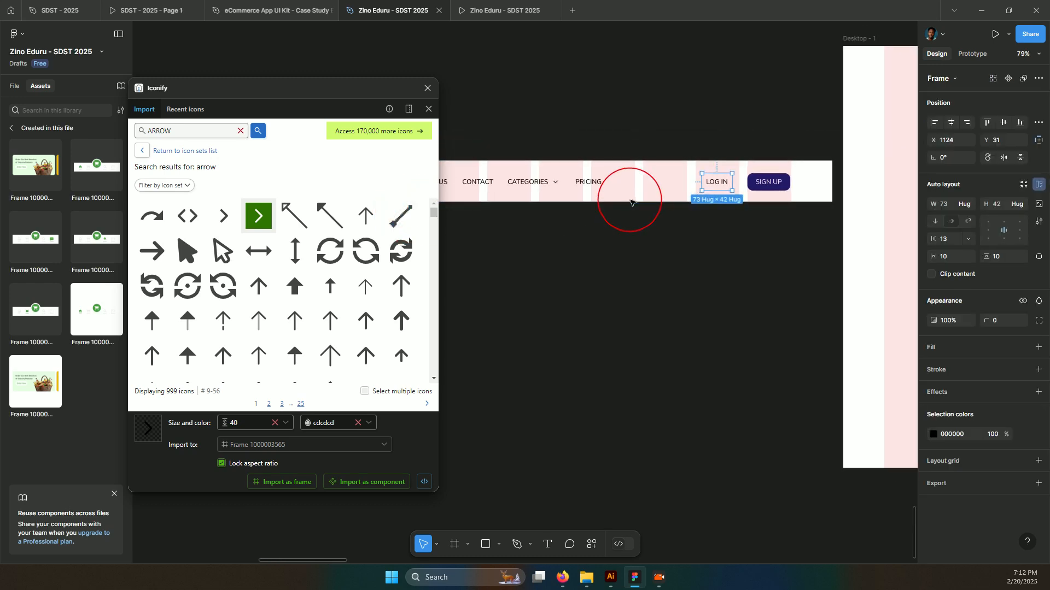
pyautogui.scroll(-10, 631, 202)
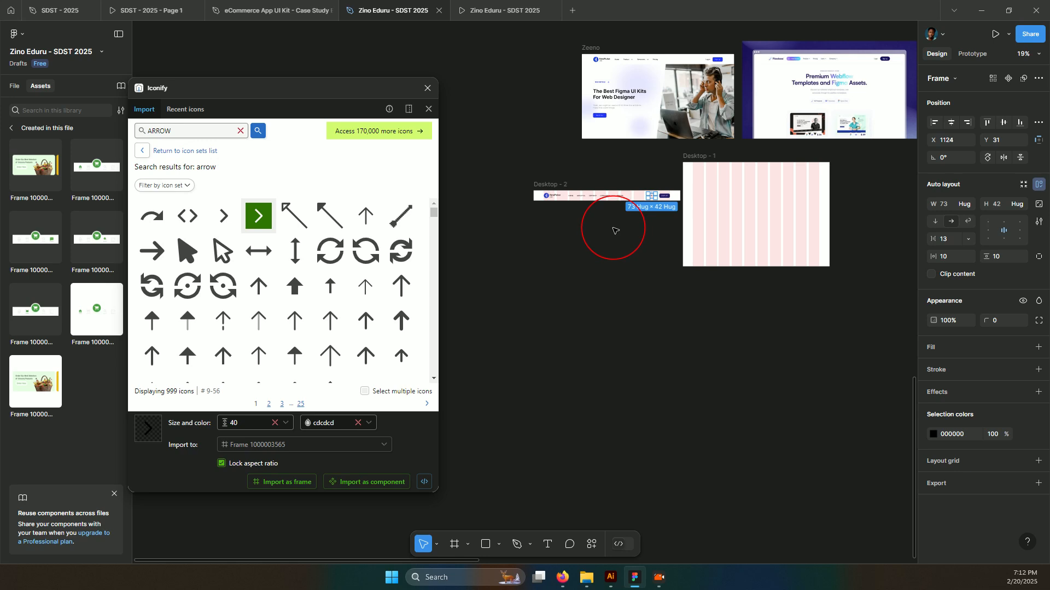
pyautogui.scroll(3, 613, 210)
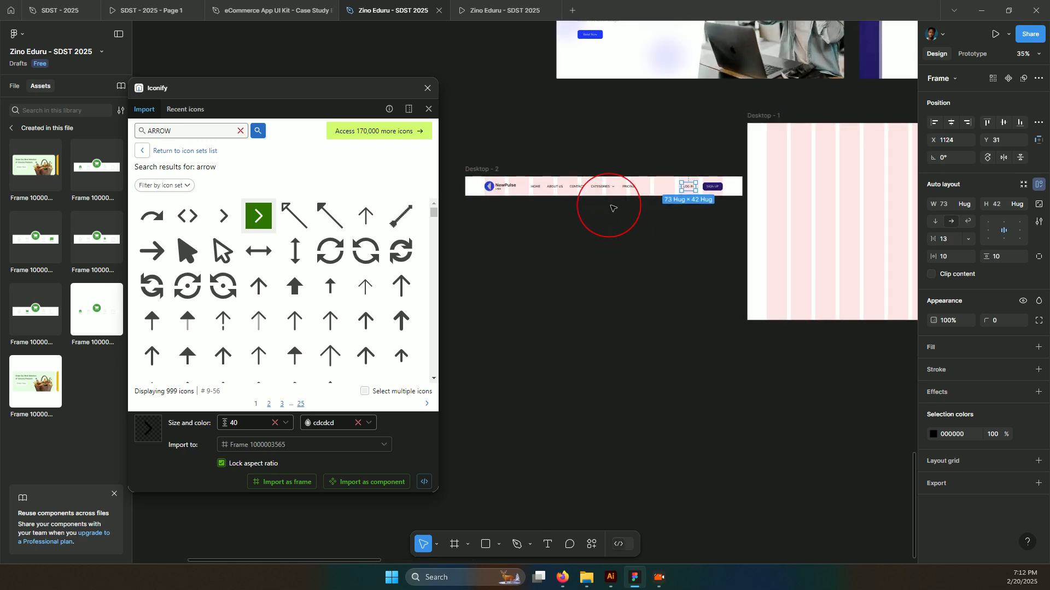
pyautogui.scroll(3, 610, 207)
pyautogui.scroll(-2, 609, 207)
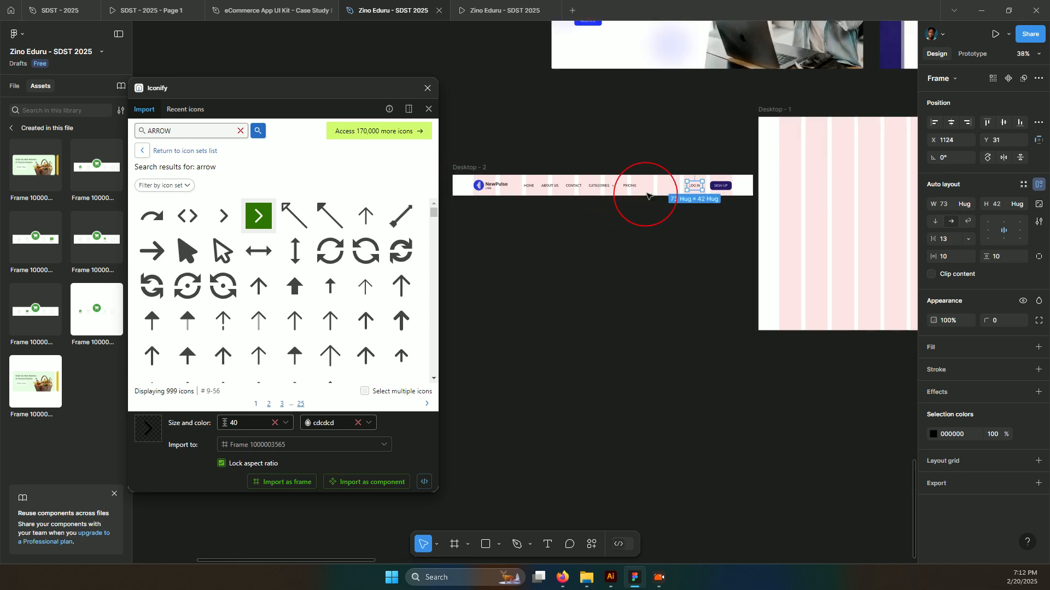
pyautogui.click(488, 189)
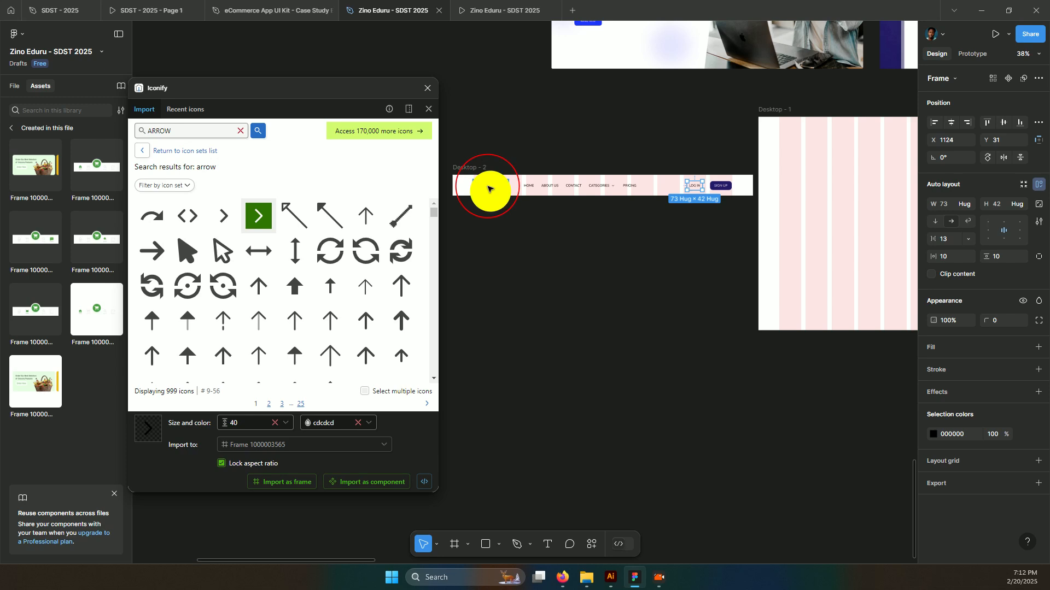
pyautogui.click(1003, 122)
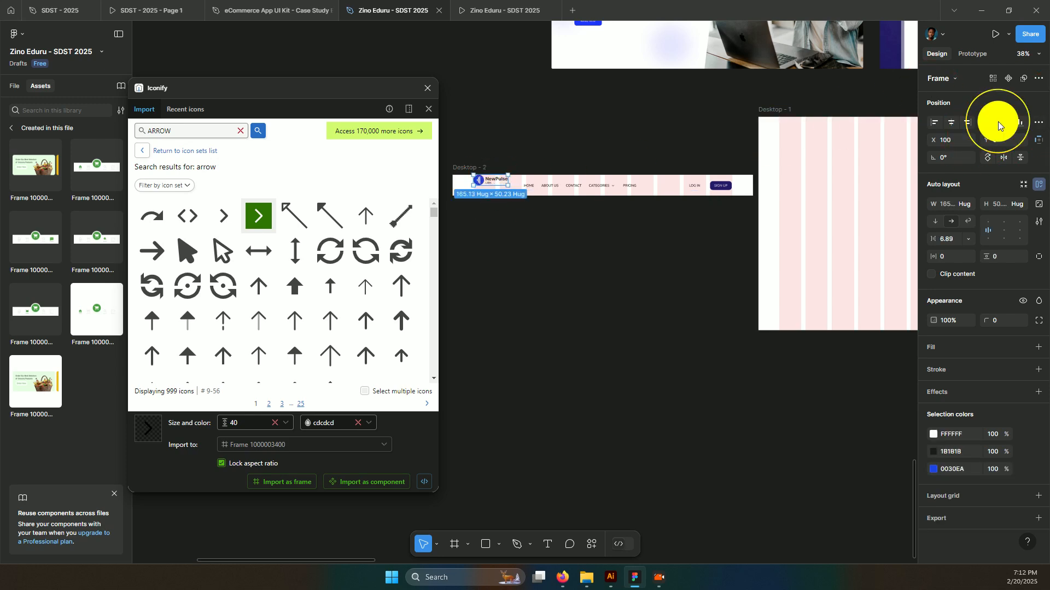
# Move the whole Desktop - 2 navigation bar frame into the upper part of the Desktop - 1 frame.
pyautogui.click(473, 170)
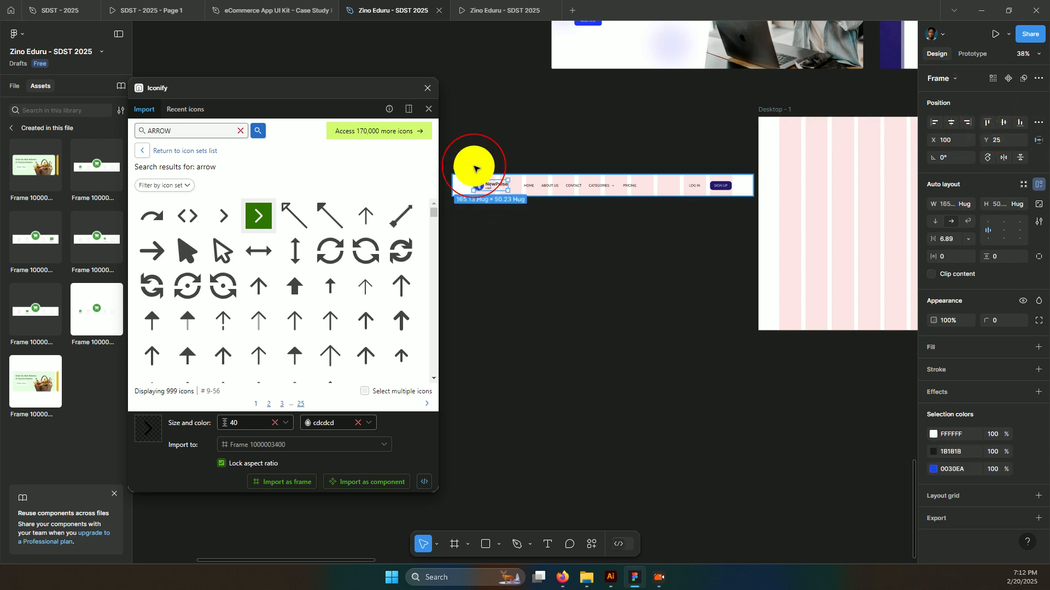
pyautogui.scroll(-3, 486, 225)
pyautogui.scroll(5, 489, 227)
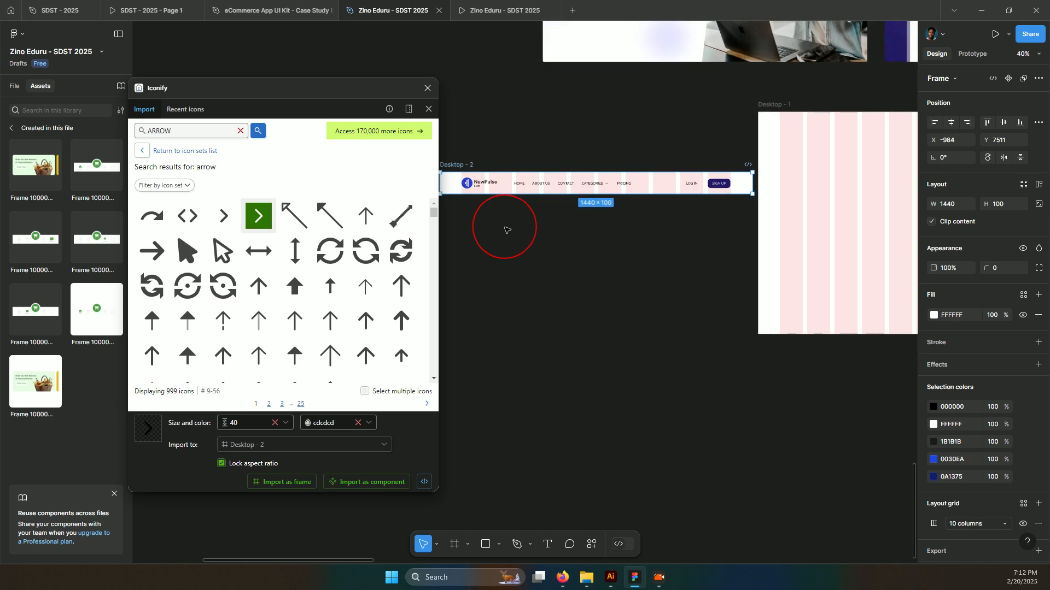
pyautogui.scroll(-3, 507, 227)
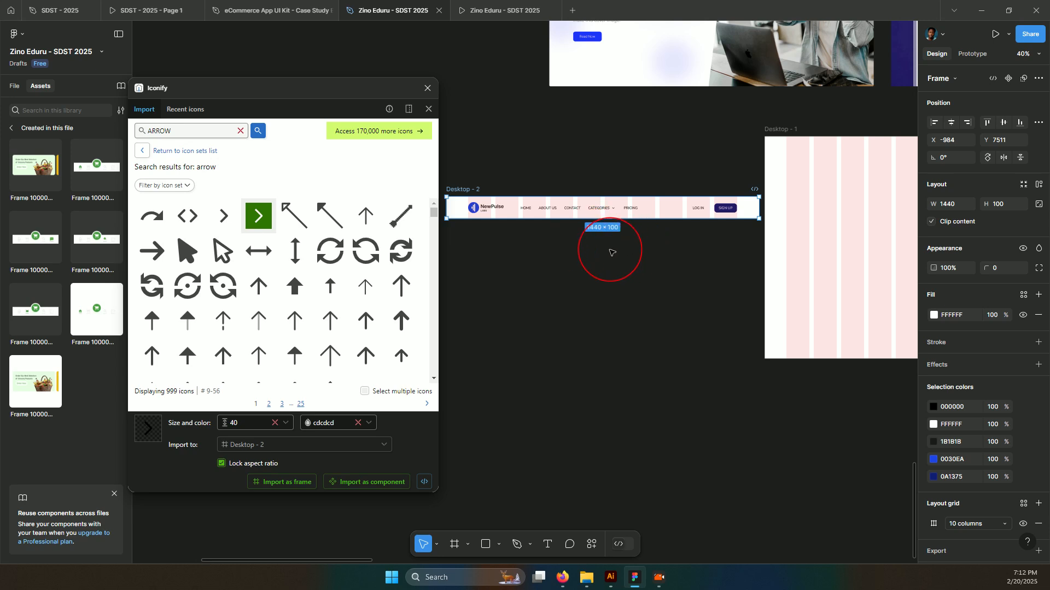
pyautogui.hscroll(4, 612, 252)
pyautogui.hscroll(-4, 567, 248)
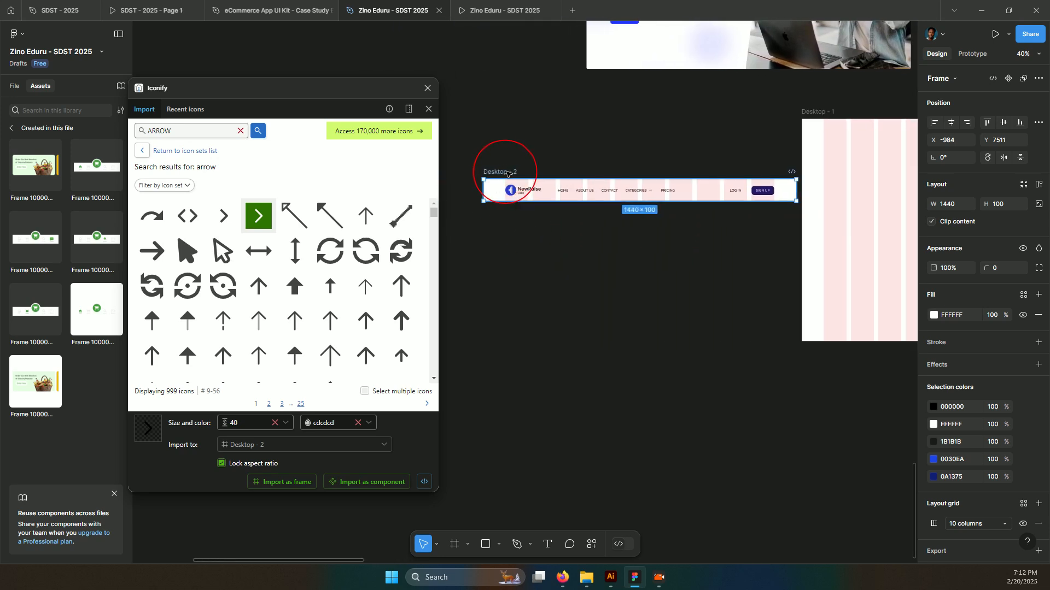
pyautogui.moveTo(497, 176); pyautogui.dragTo(799, 134)
pyautogui.hscroll(5, 796, 136)
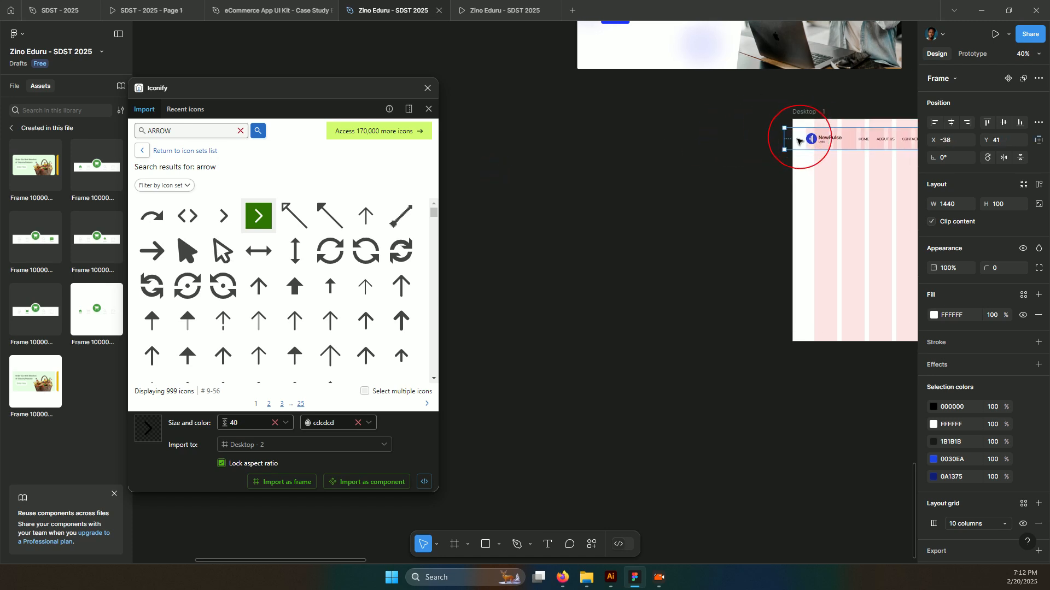
pyautogui.hscroll(2, 786, 147)
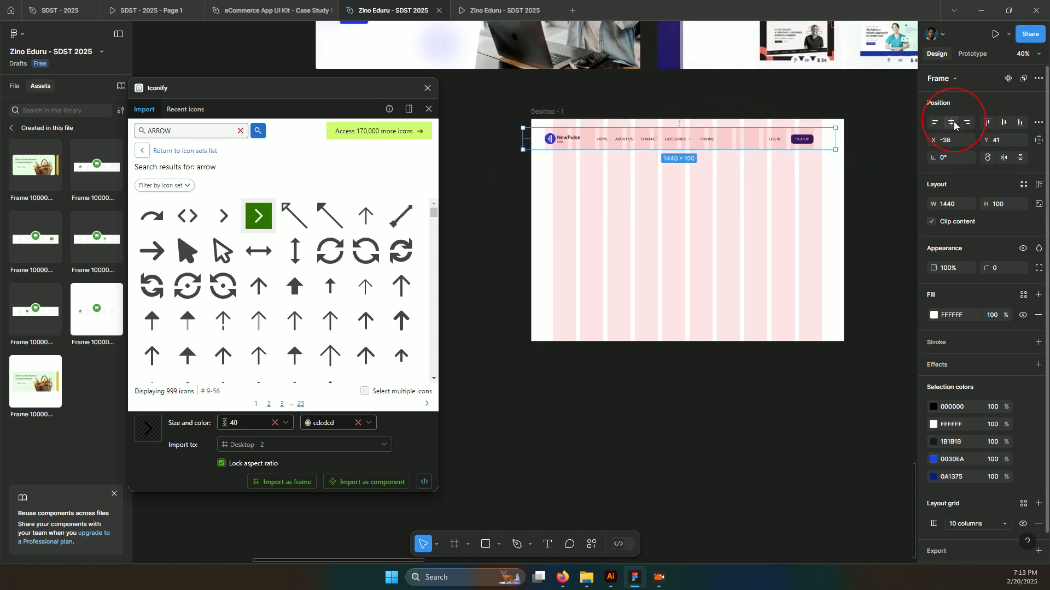
# Align the navigation bar horizontally centered and flush with the top of the Desktop - 1 frame, at X 0, Y 0.
pyautogui.click(954, 126)
pyautogui.click(1003, 121)
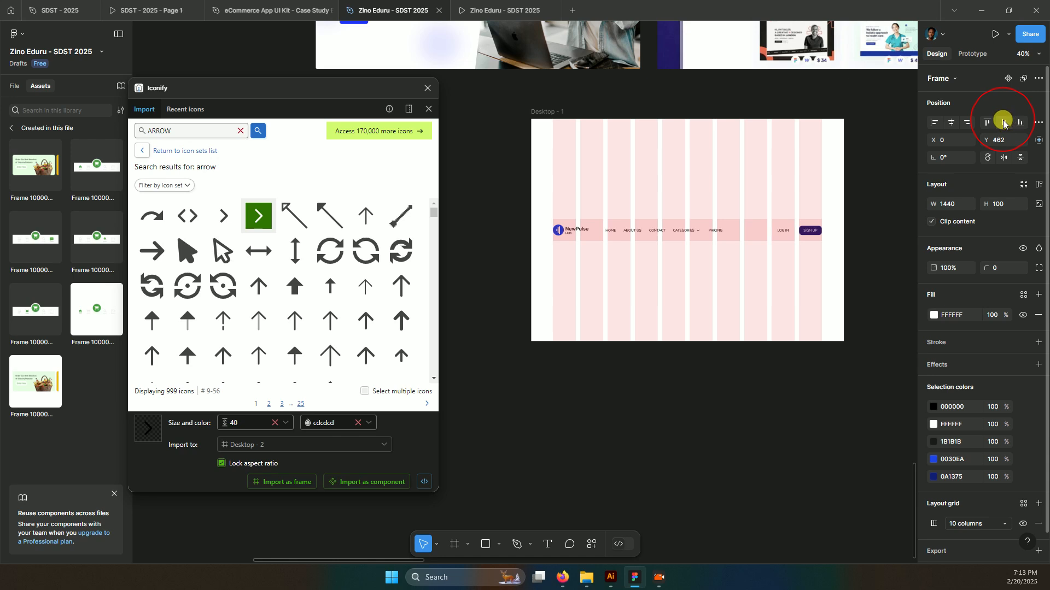
pyautogui.click(987, 122)
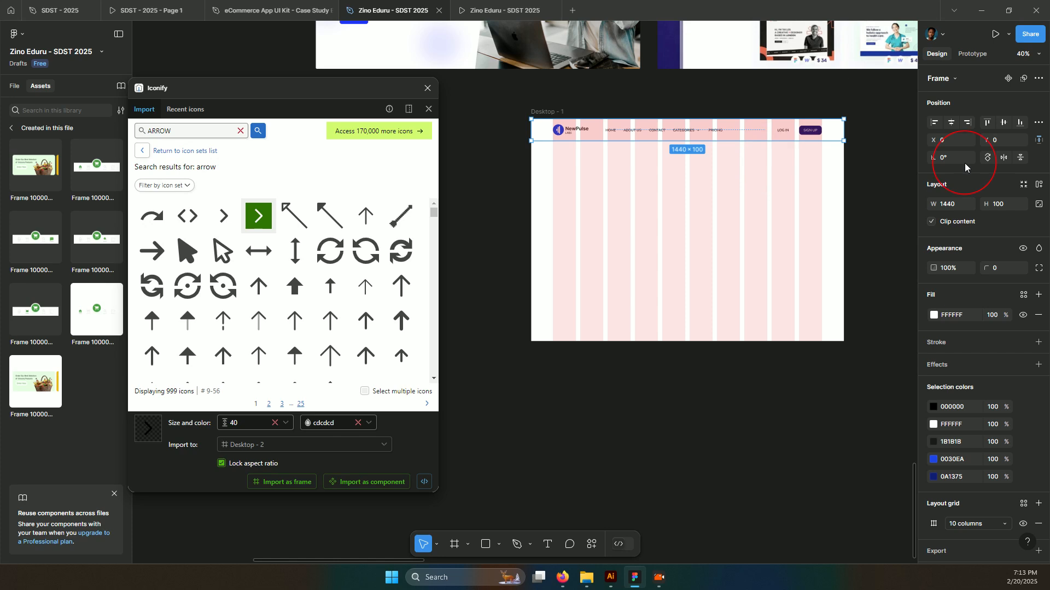
# Remove the 10-column layout grid from the navigation bar frame.
pyautogui.moveTo(1012, 480)
pyautogui.scroll(-1, 1009, 477)
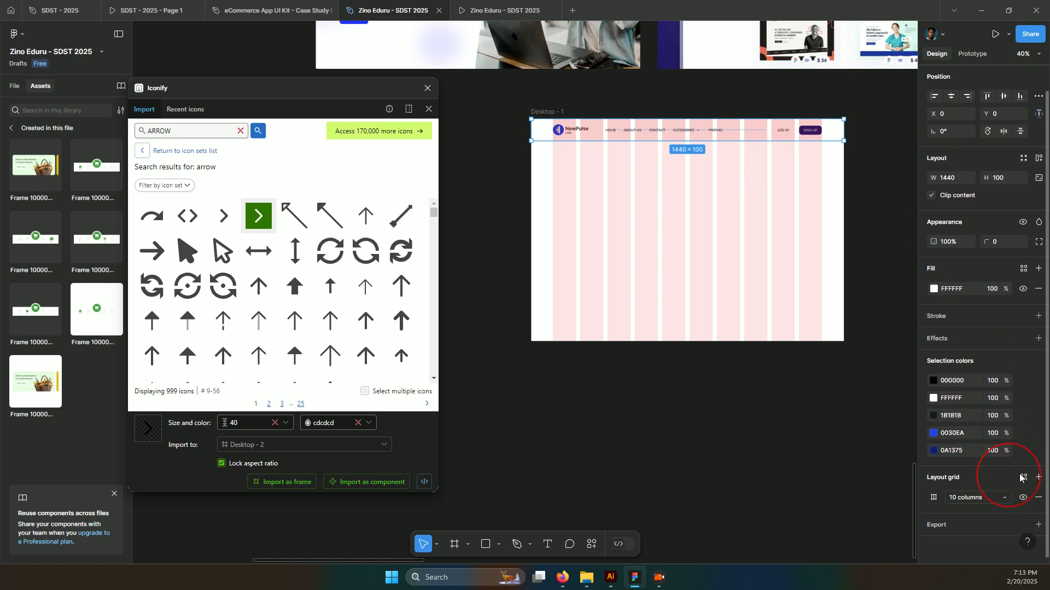
pyautogui.click(1038, 499)
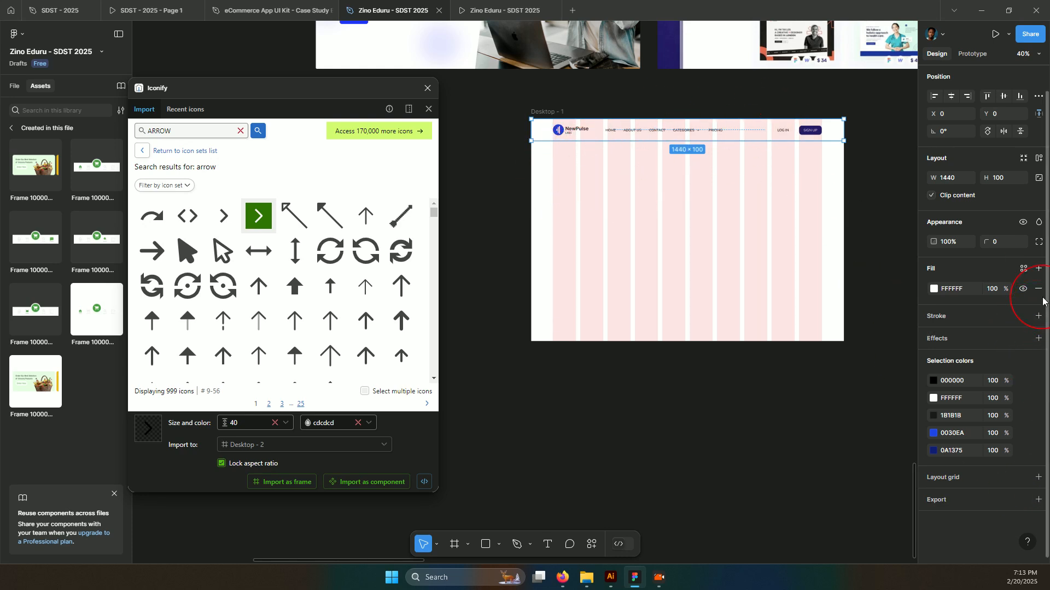
# Add an outside stroke of weight 1 to the navigation bar frame, applied to its bottom side only.
pyautogui.click(1040, 315)
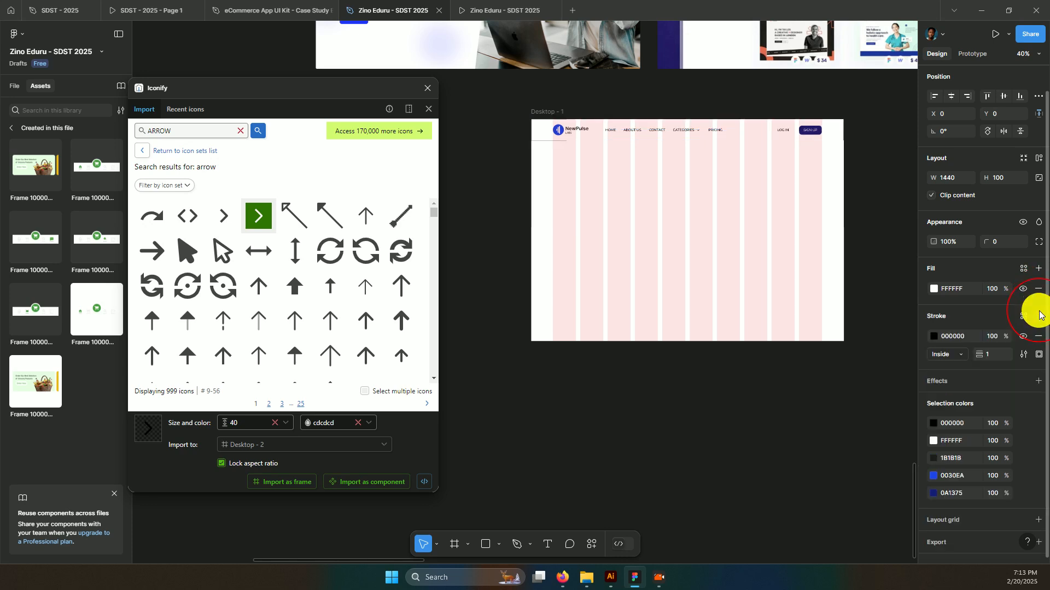
pyautogui.click(963, 353)
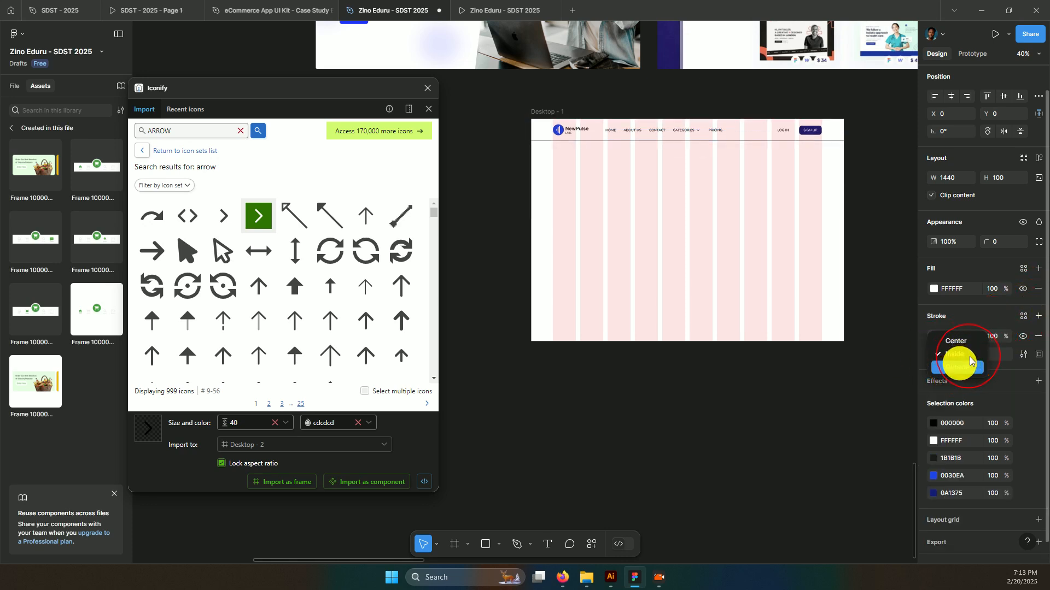
pyautogui.click(968, 365)
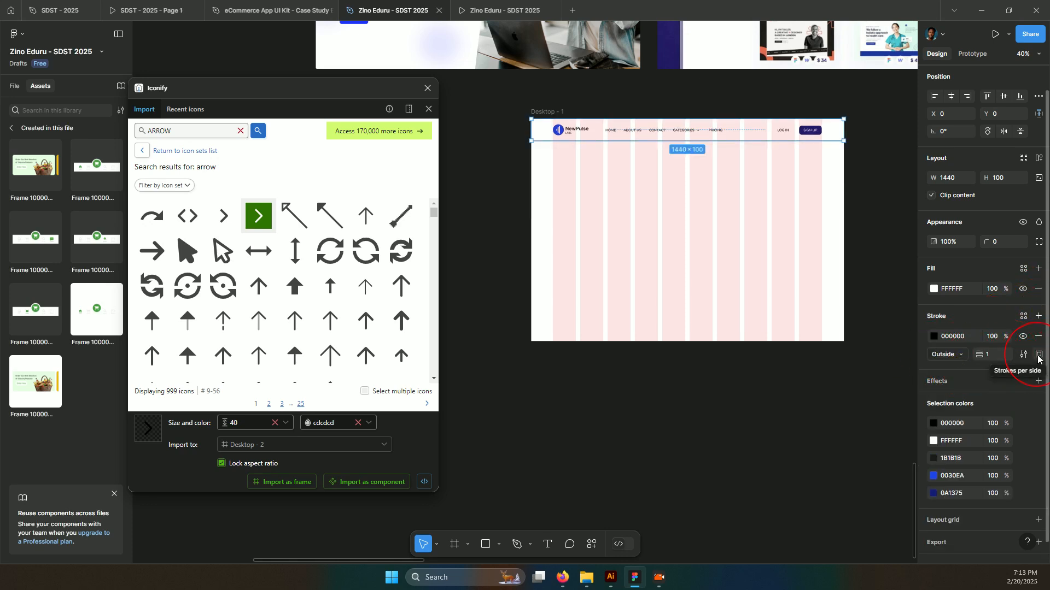
pyautogui.click(1039, 355)
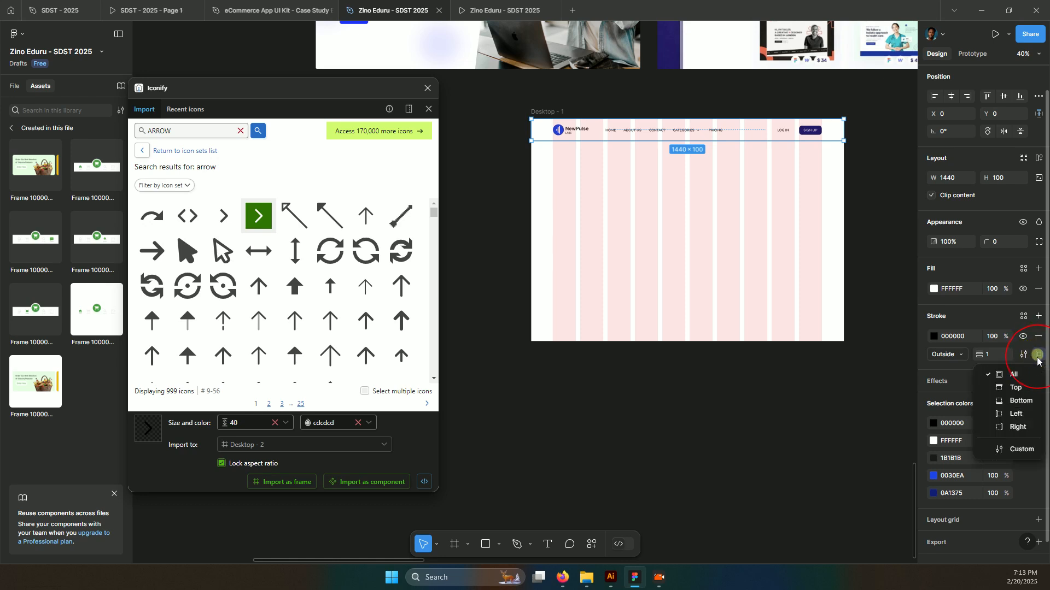
pyautogui.click(1009, 402)
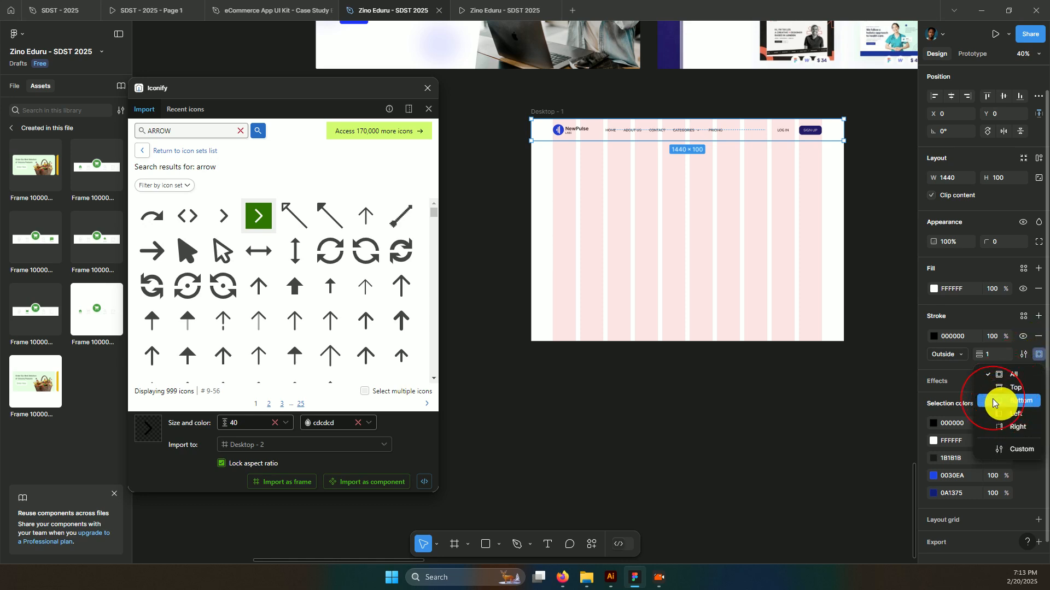
# Change the navigation bar's bottom stroke colour to light grey EEEEEE.
pyautogui.click(936, 337)
pyautogui.moveTo(868, 346)
pyautogui.mouseDown()
pyautogui.moveTo(754, 338)
pyautogui.moveTo(692, 311)
pyautogui.mouseUp()
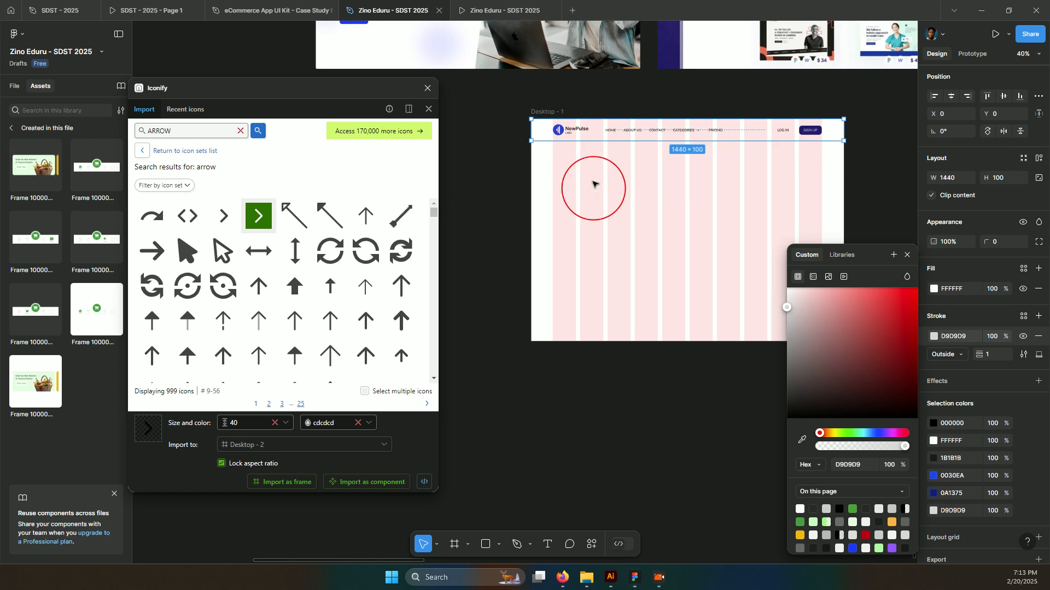
pyautogui.scroll(5, 738, 116)
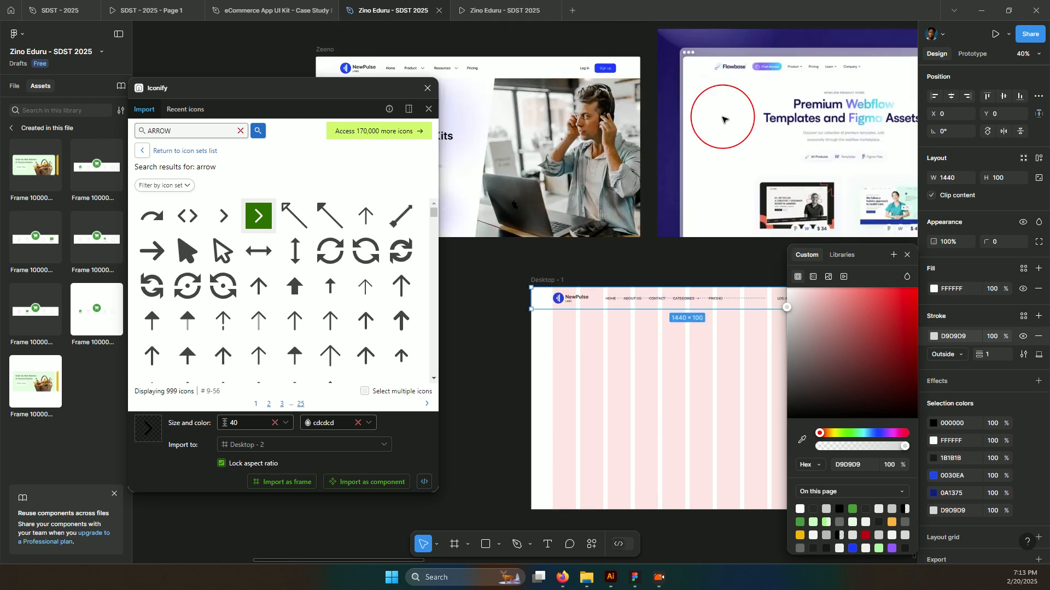
pyautogui.moveTo(808, 392)
pyautogui.mouseDown()
pyautogui.moveTo(797, 331)
pyautogui.moveTo(805, 300)
pyautogui.moveTo(773, 301)
pyautogui.mouseUp()
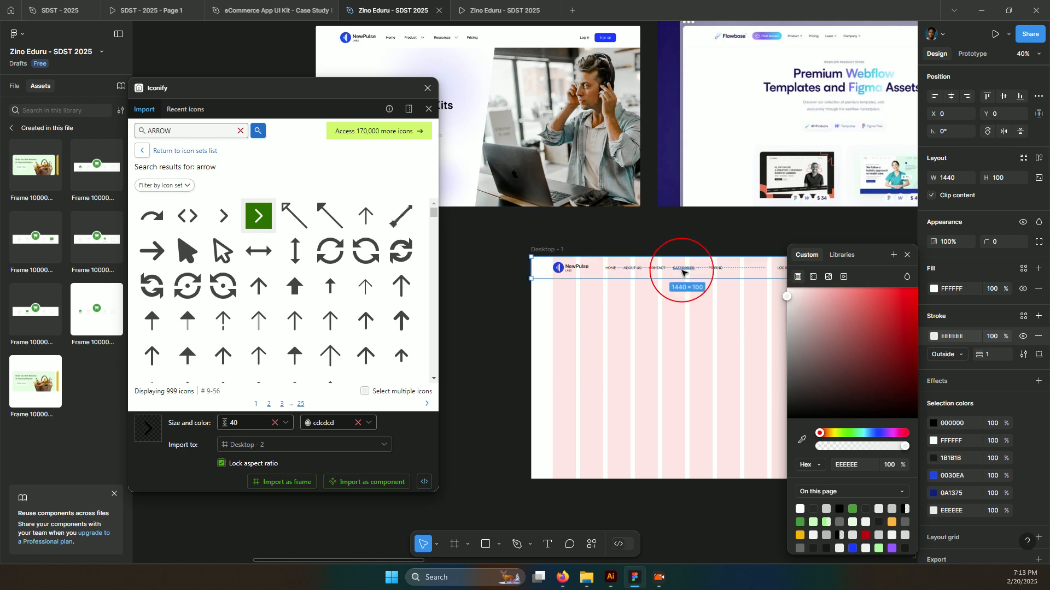
pyautogui.scroll(5, 680, 276)
pyautogui.scroll(-4, 660, 309)
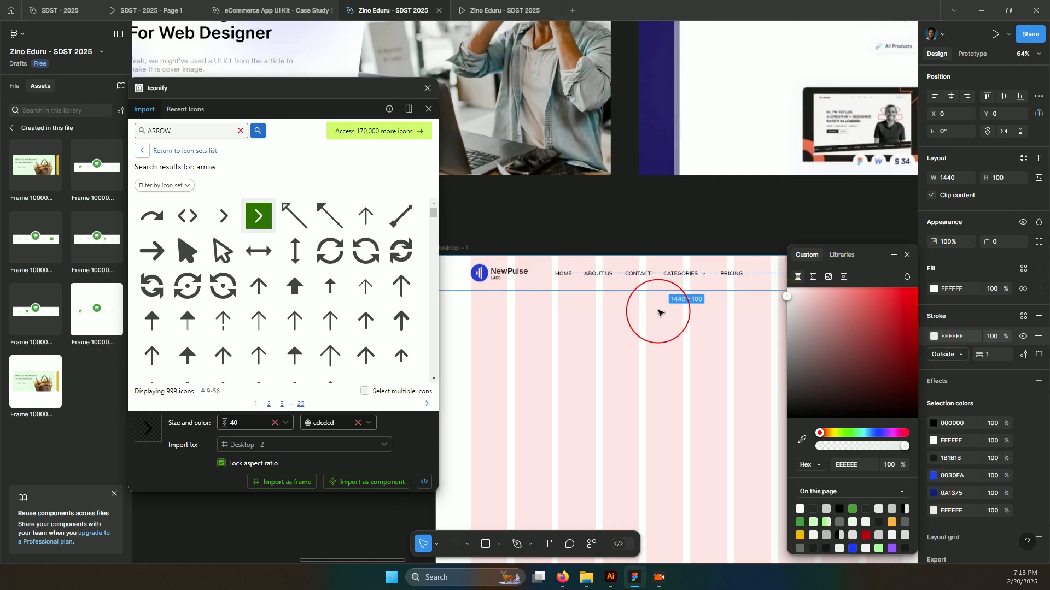
pyautogui.scroll(-3, 651, 301)
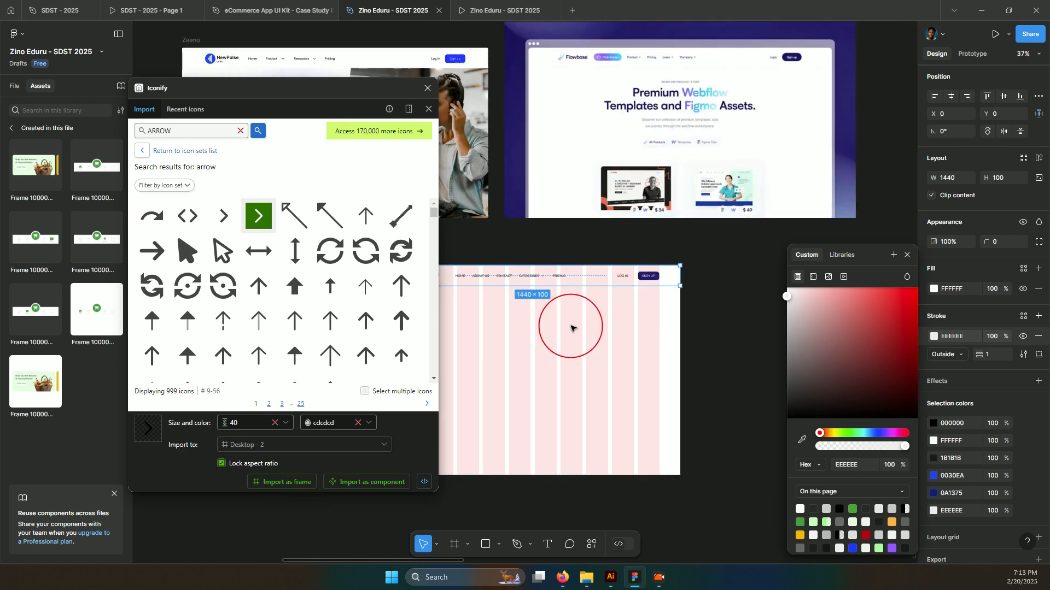
# Move the Iconify window away from the Desktop - 1 frame so the whole frame is uncovered.
pyautogui.hscroll(-2, 710, 117)
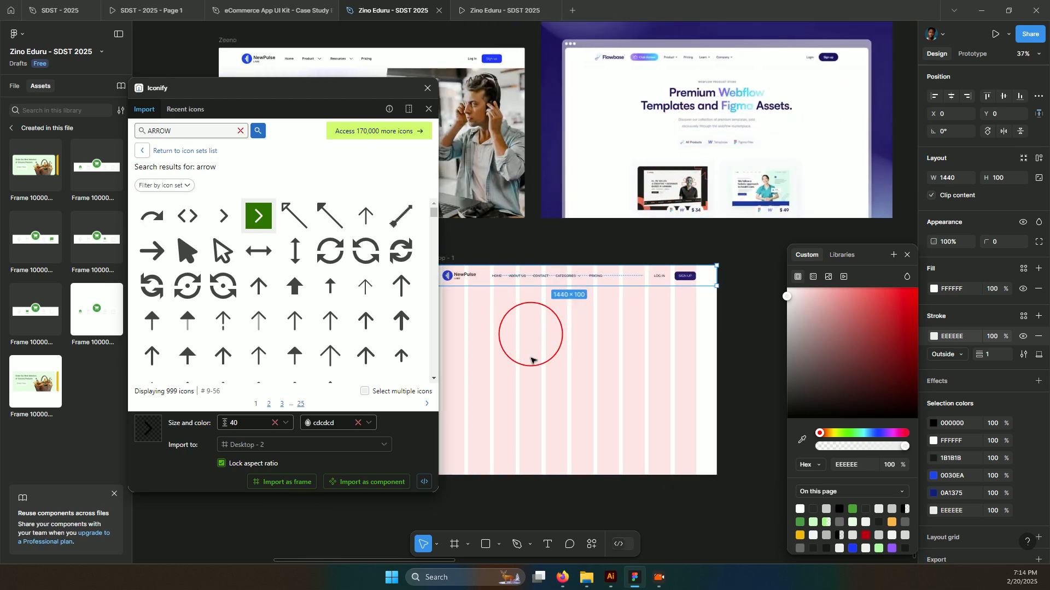
pyautogui.scroll(-2, 535, 358)
pyautogui.scroll(-2, 535, 359)
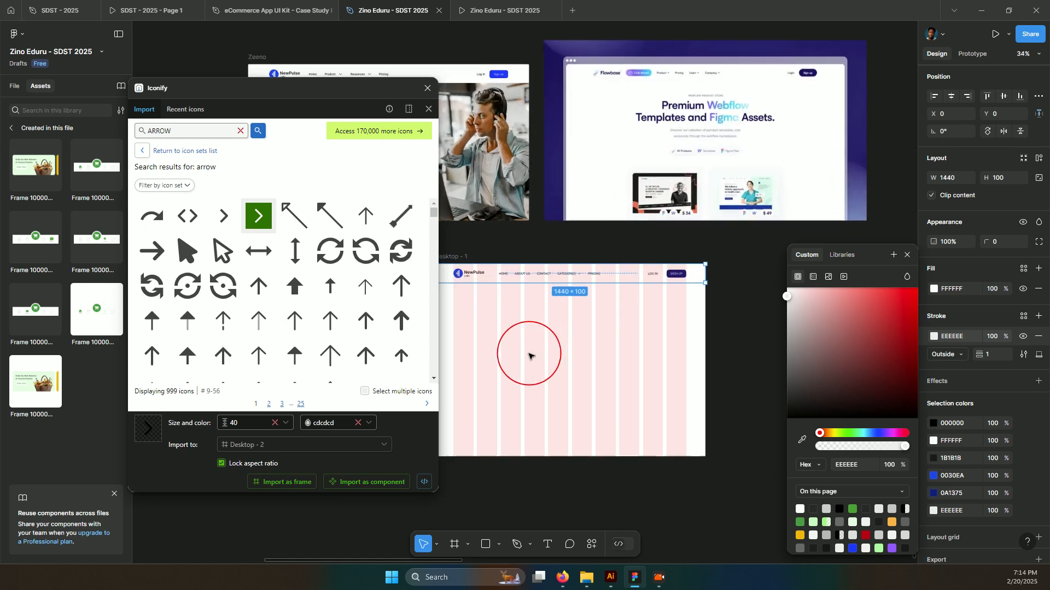
pyautogui.moveTo(342, 100); pyautogui.dragTo(245, 145)
pyautogui.hscroll(1, 621, 198)
pyautogui.scroll(1, 597, 261)
pyautogui.scroll(2, 597, 264)
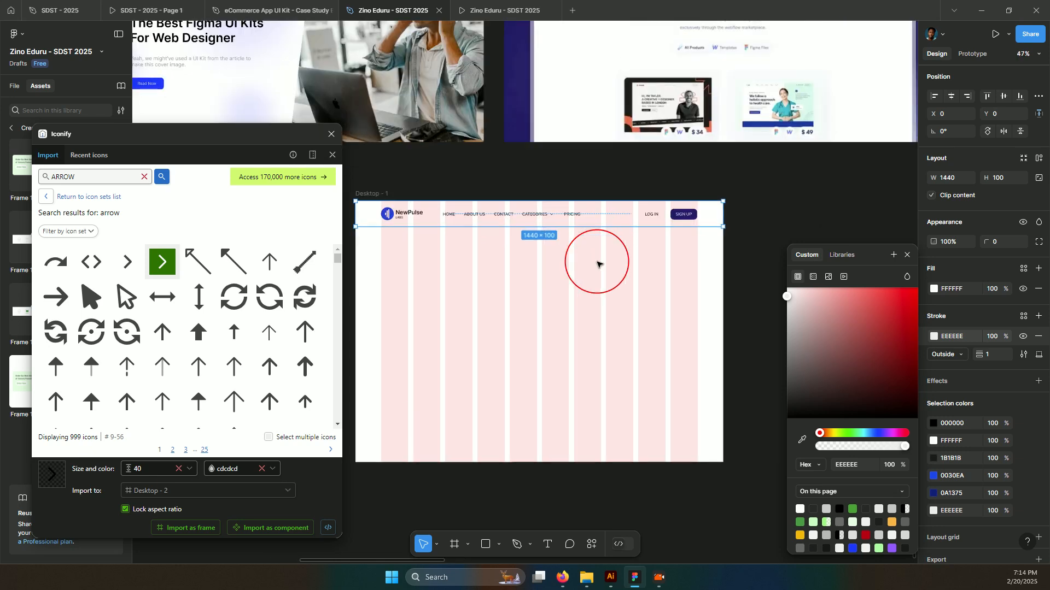
pyautogui.scroll(2, 597, 264)
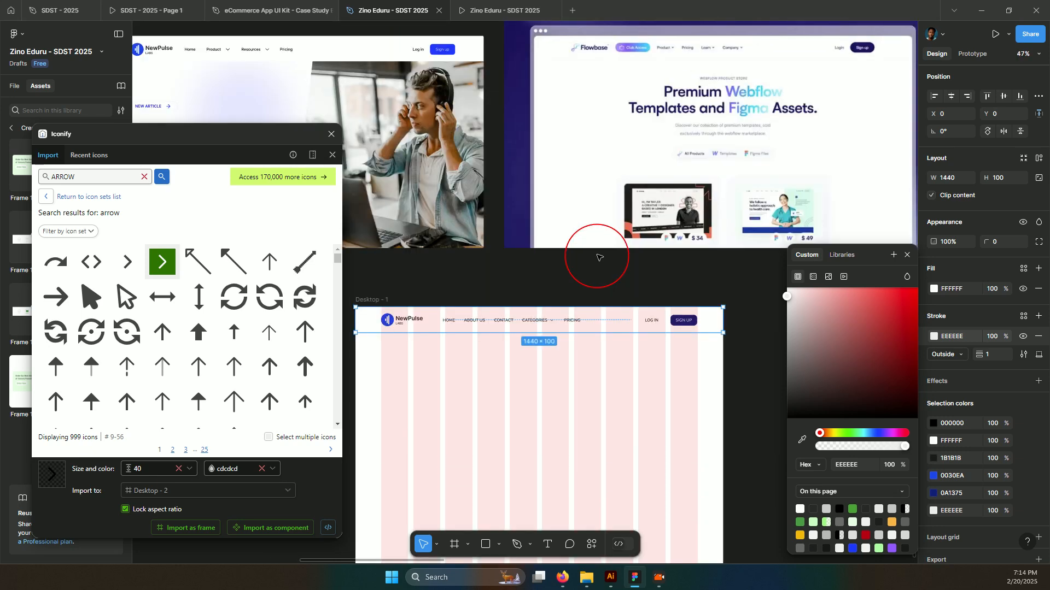
# Place a size 58 text in the Desktop - 1 frame below the navigation bar, starting with the line "Learn a Digital".
pyautogui.click(398, 325)
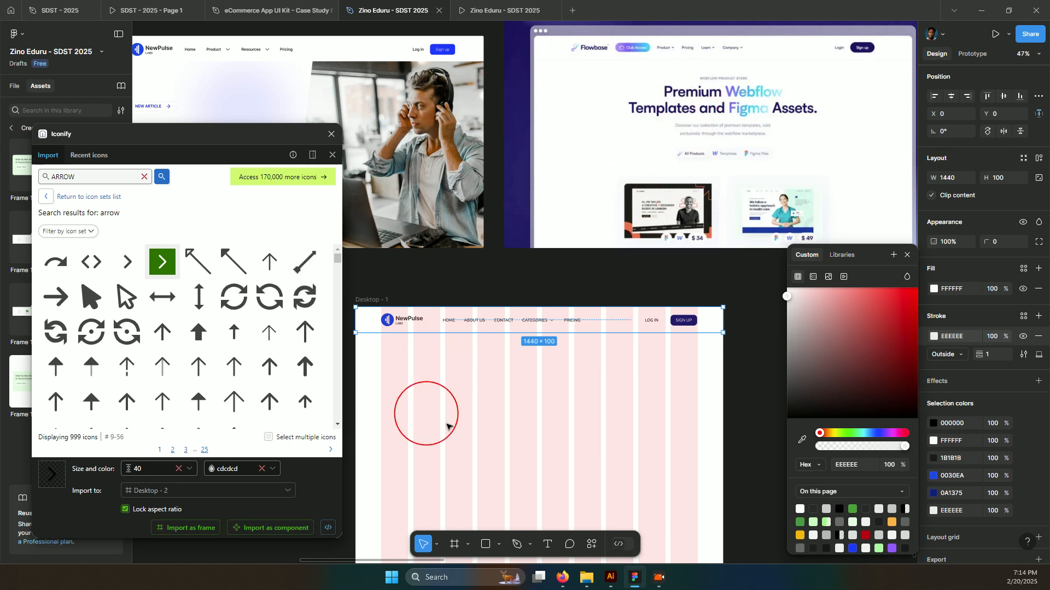
pyautogui.press('t')
pyautogui.click(476, 387)
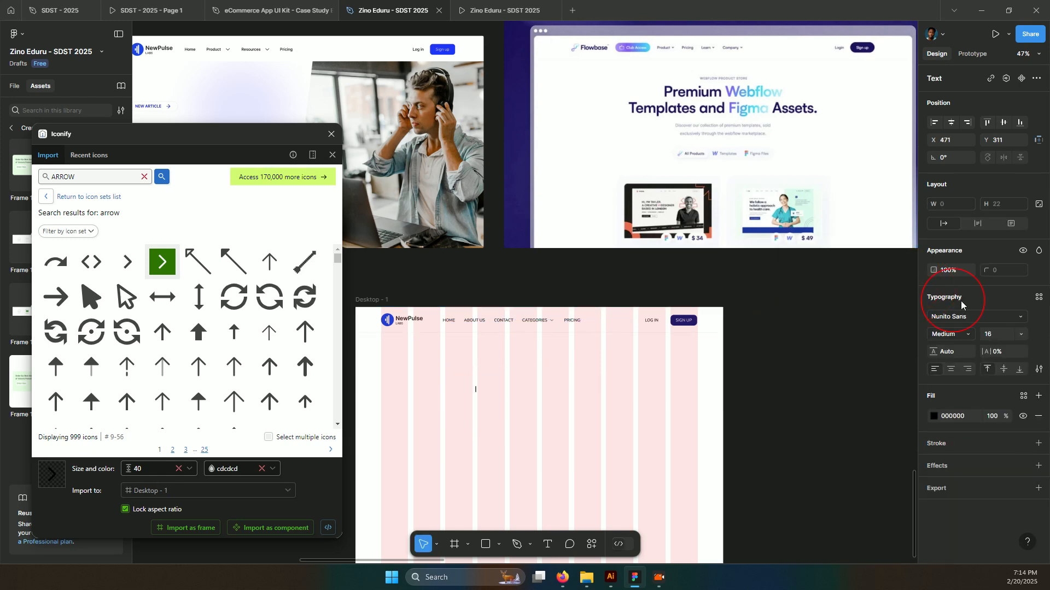
pyautogui.click(995, 334)
pyautogui.write('nr')
pyautogui.press('BackSpace')
pyautogui.press('BackSpace')
pyautogui.write('rn')
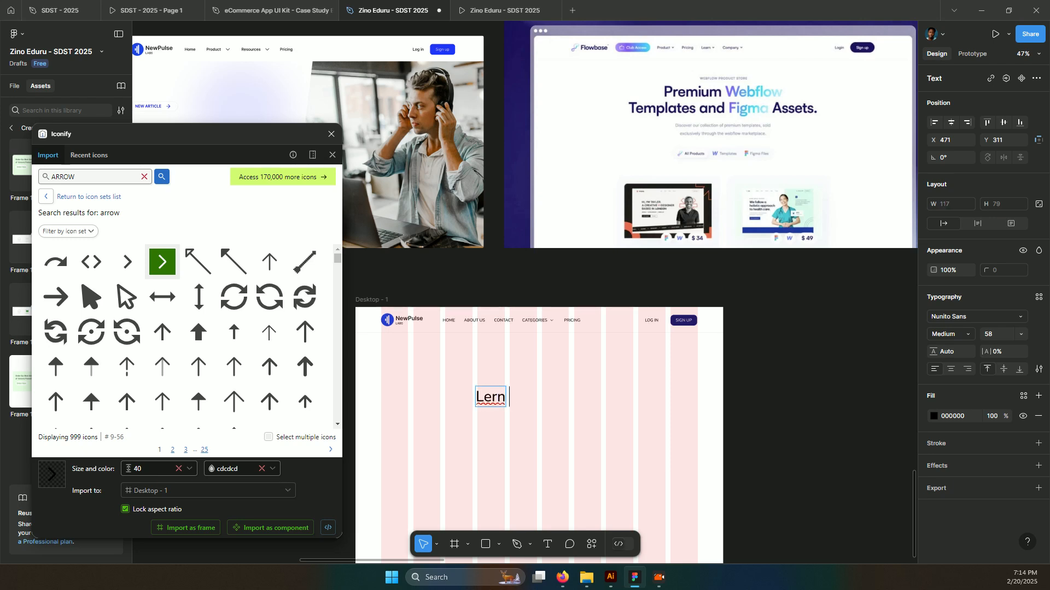
pyautogui.press('BackSpace')
pyautogui.press('BackSpace')
pyautogui.write('arn aq')
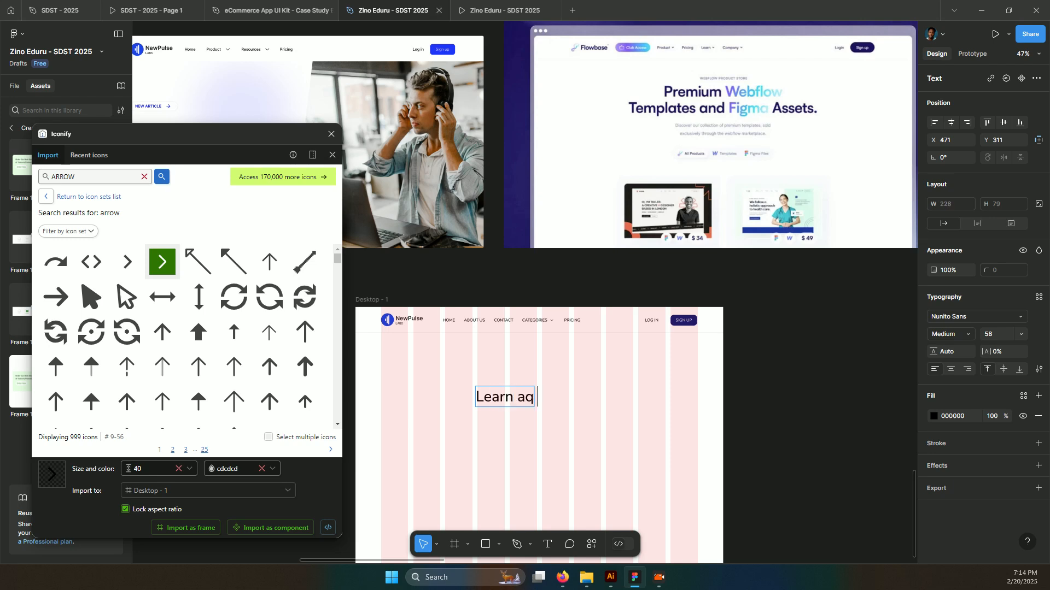
pyautogui.write(' Digital')
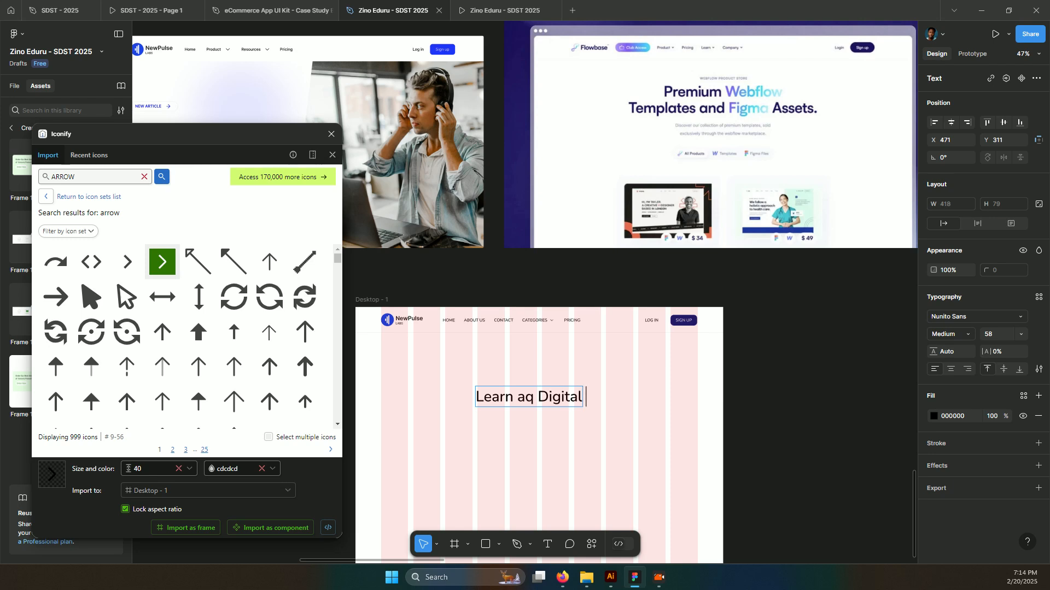
# Add the second heading line "Skill at SDST 2025" and correct the stray "aq" in the first line to "a".
pyautogui.press('Return')
pyautogui.write('Skill ')
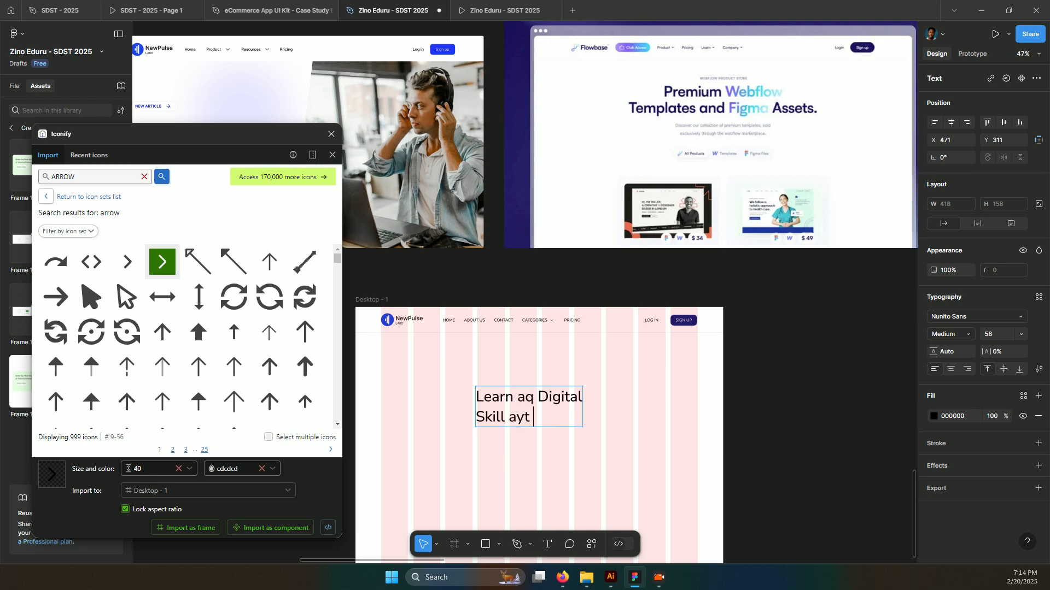
pyautogui.write('ay')
pyautogui.press('BackSpace')
pyautogui.write('t')
pyautogui.press('Delete')
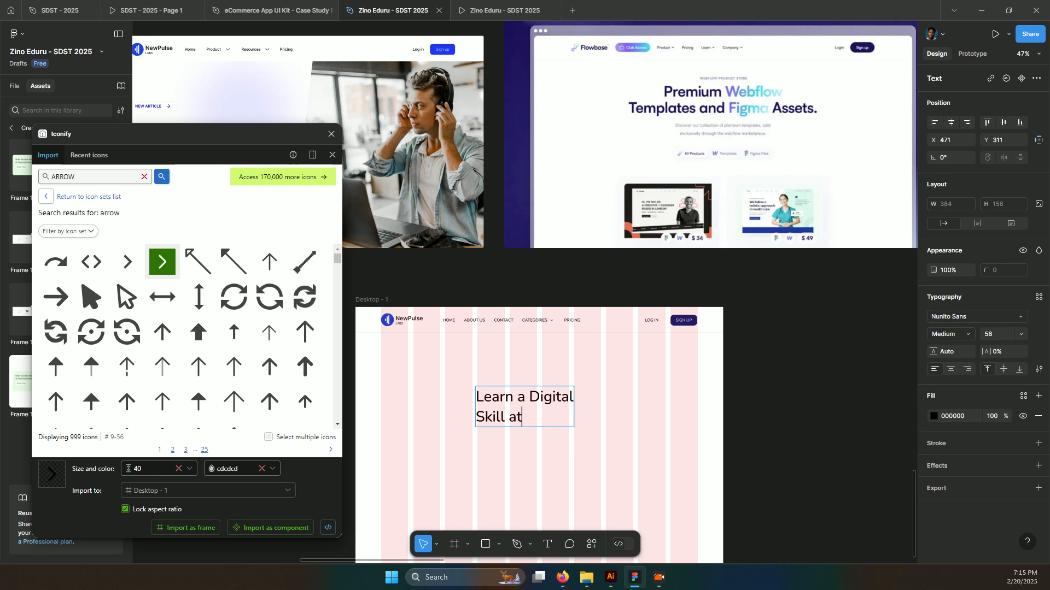
pyautogui.write('S')
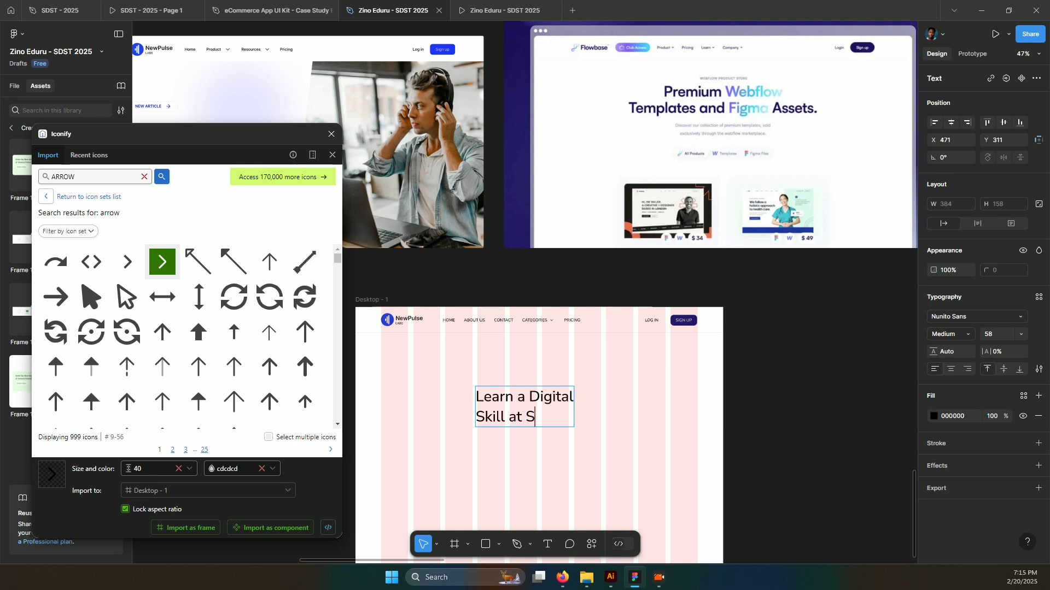
pyautogui.write('DST2025')
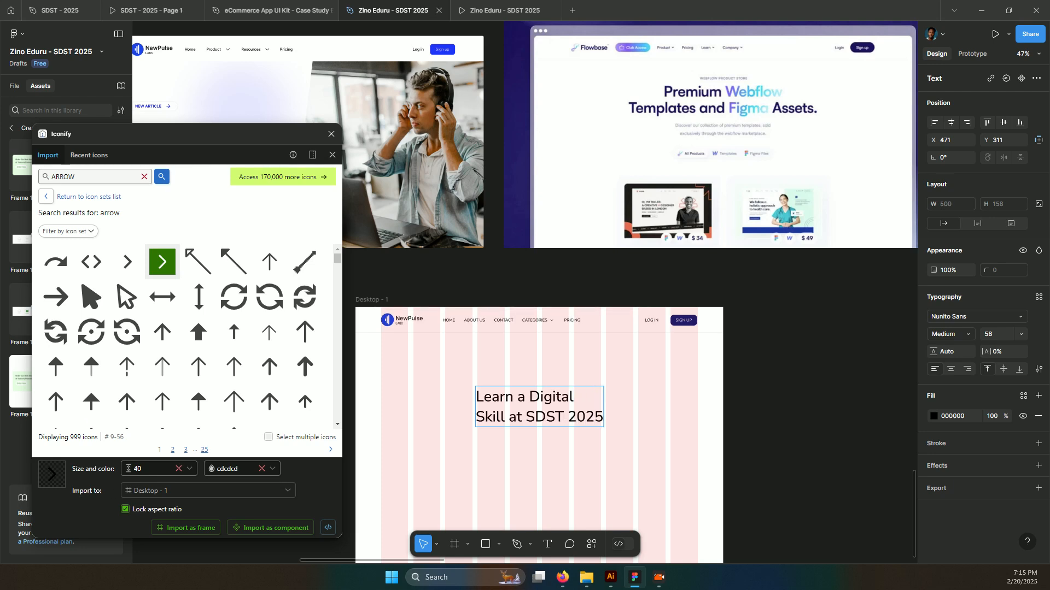
pyautogui.click(540, 374)
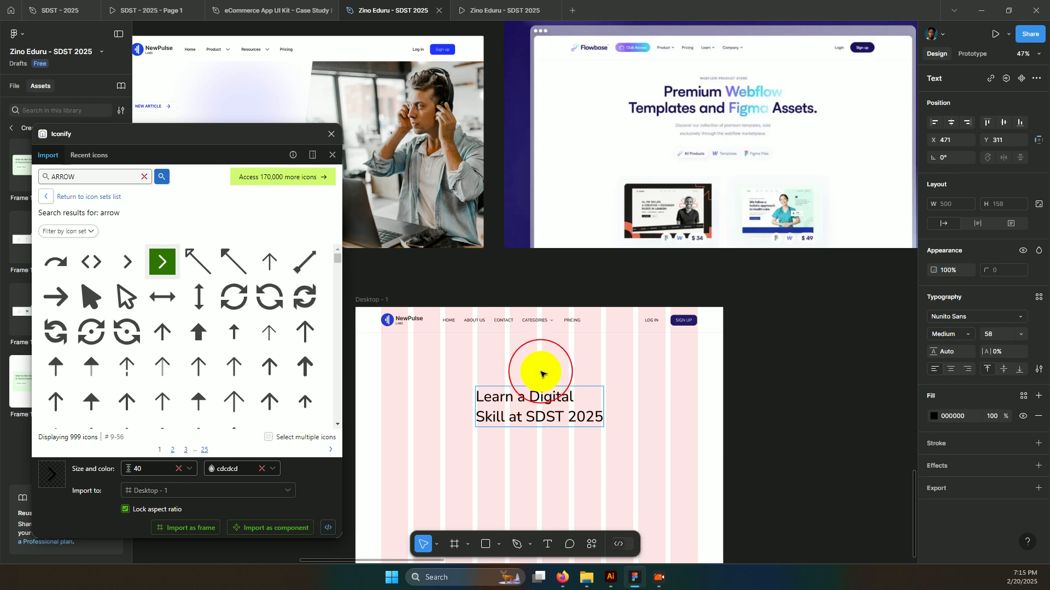
# Center-align the heading's text and center the text box horizontally in the Desktop - 1 frame.
pyautogui.click(980, 390)
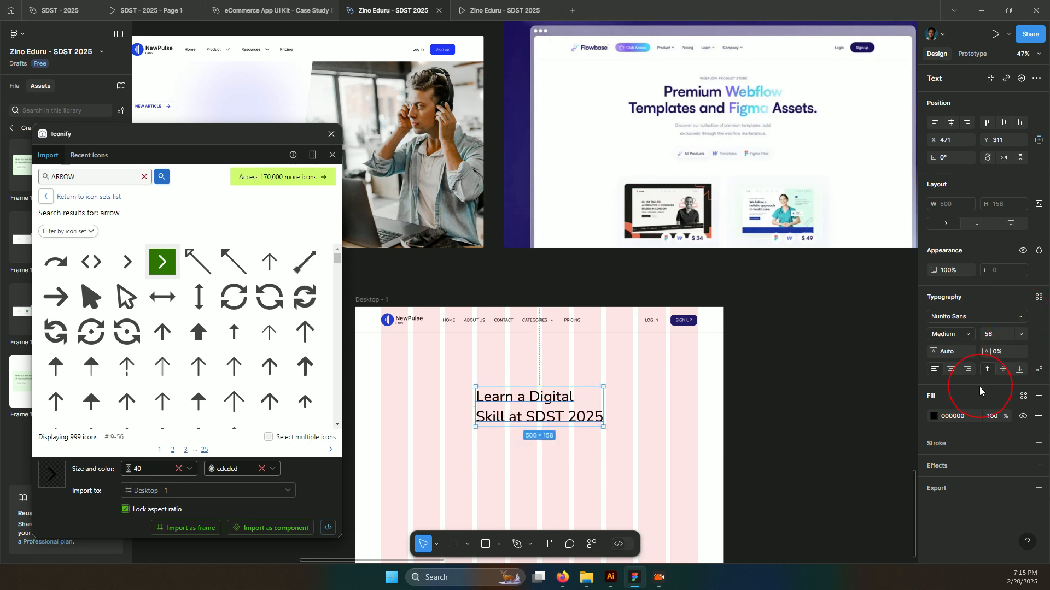
pyautogui.click(952, 368)
pyautogui.click(946, 121)
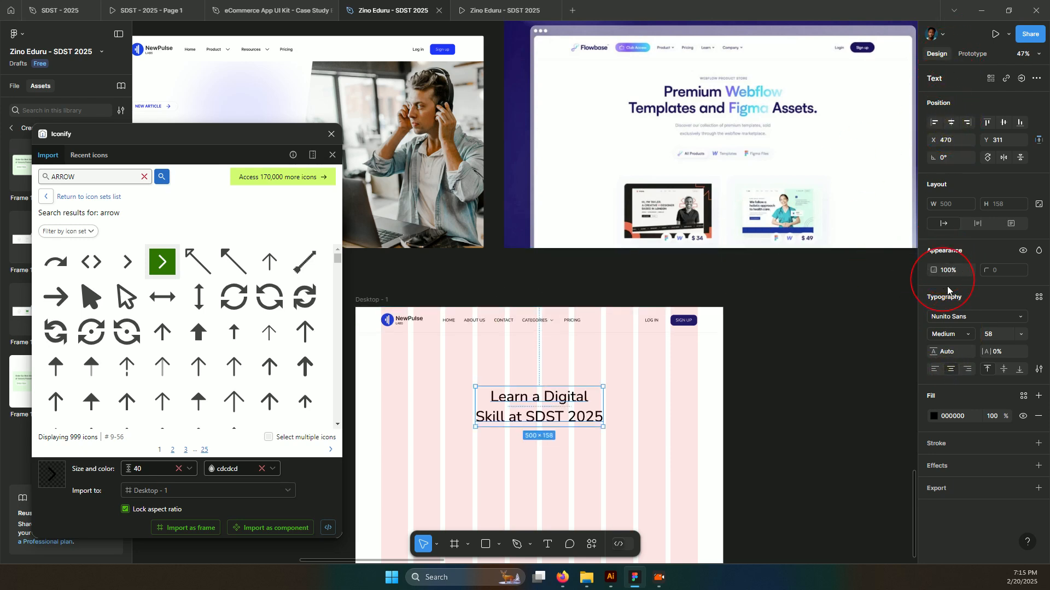
# Set the heading's Nunito Sans font weight to ExtraBold.
pyautogui.click(970, 334)
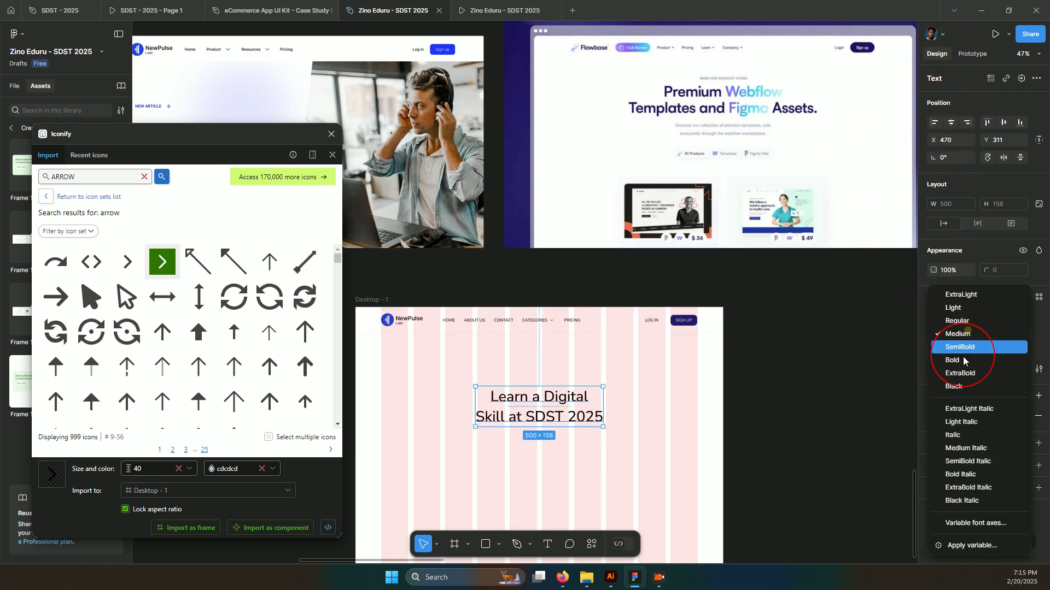
pyautogui.click(963, 361)
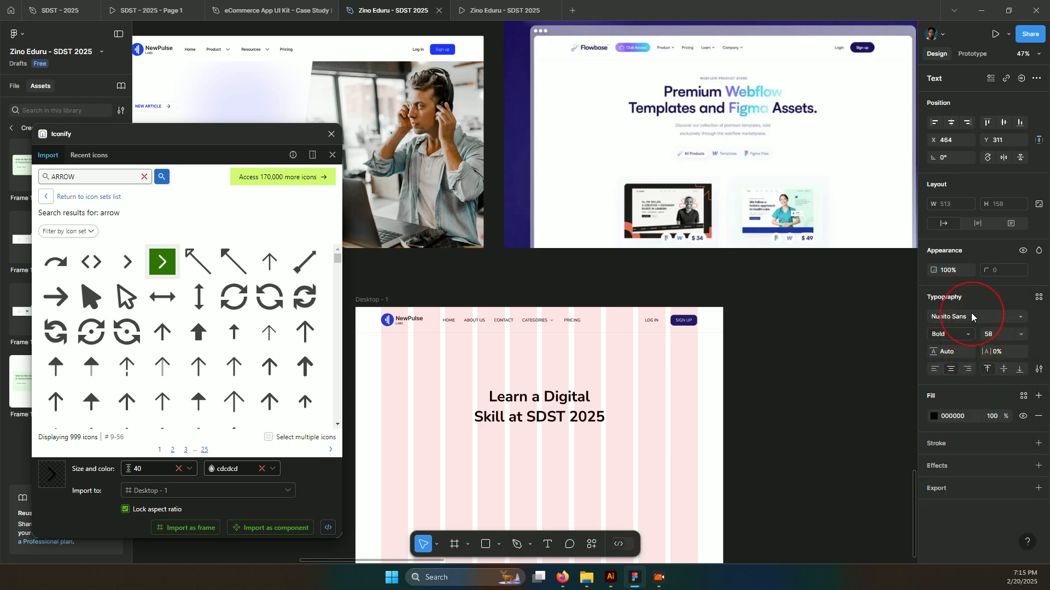
pyautogui.click(947, 334)
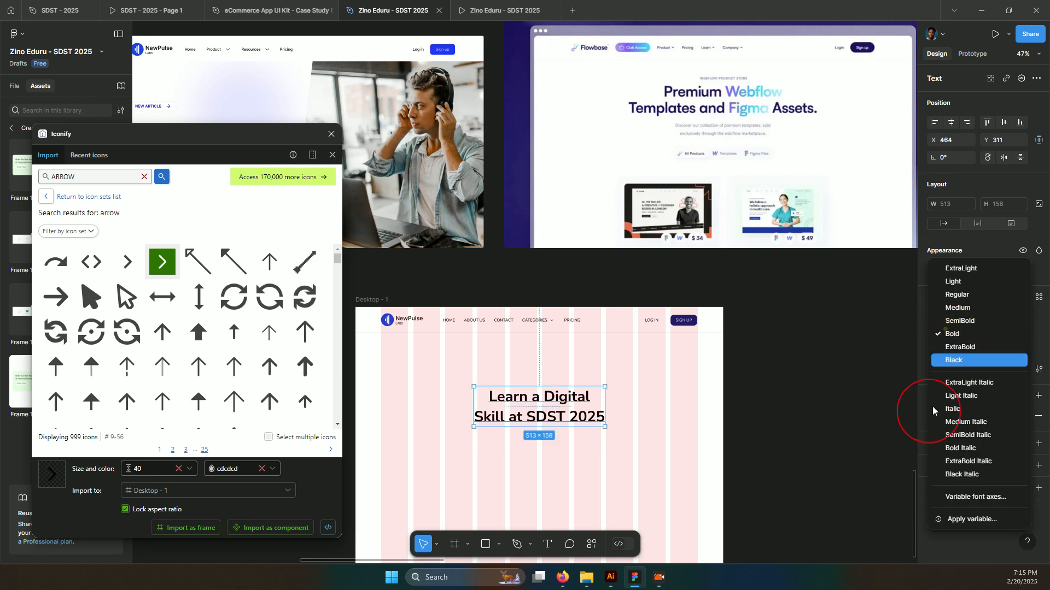
pyautogui.click(965, 349)
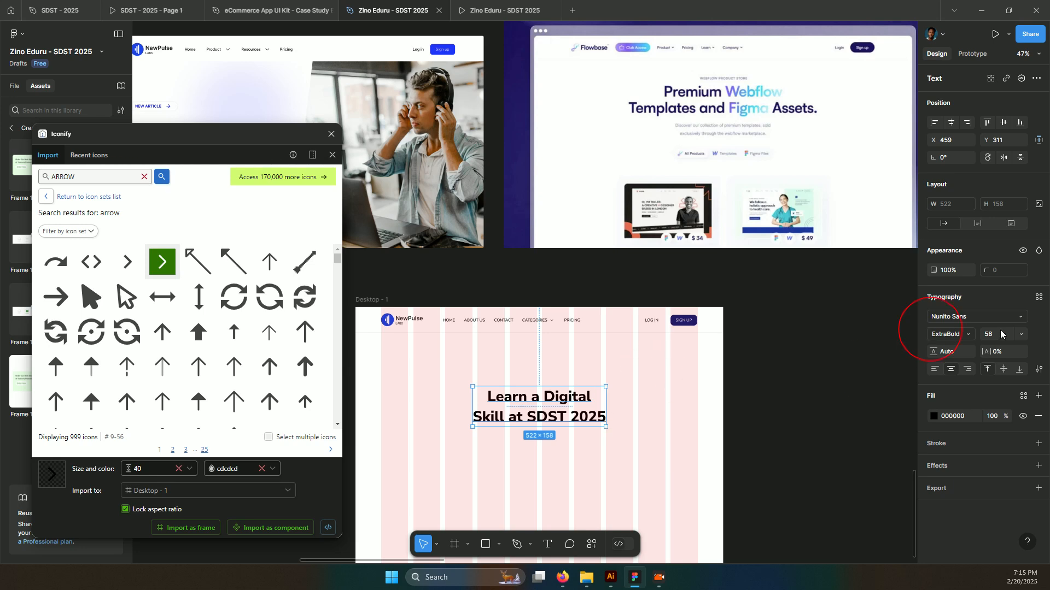
# Increase the heading's font size to 72.
pyautogui.click(1022, 335)
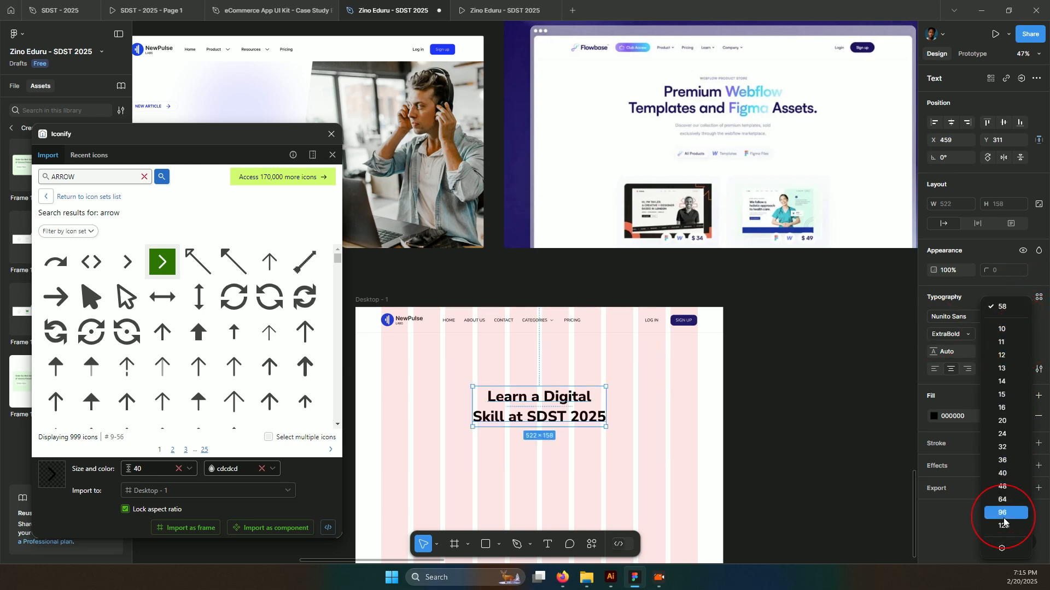
pyautogui.click(854, 507)
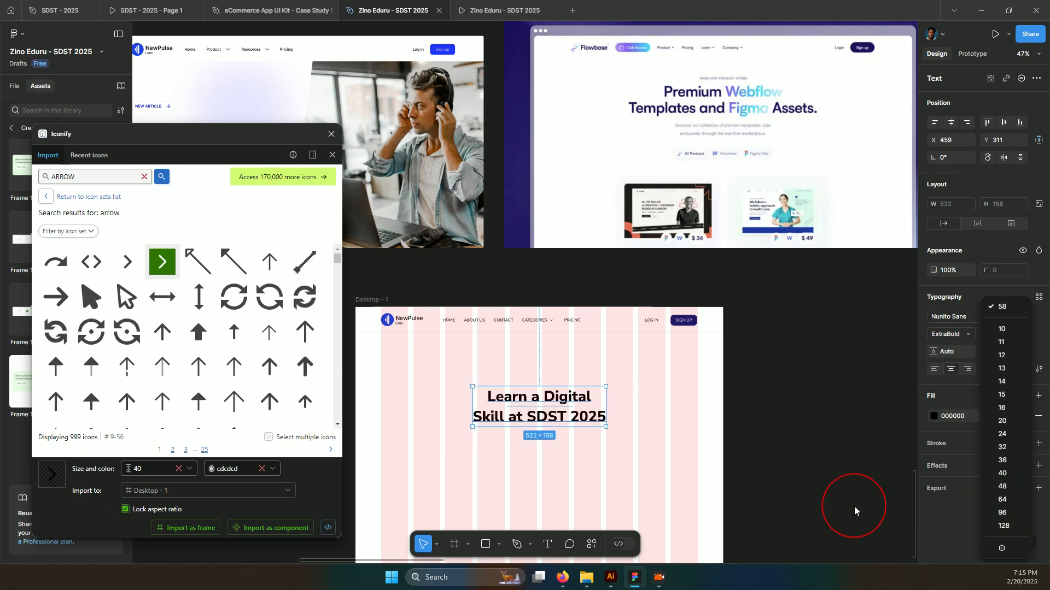
pyautogui.click(1013, 336)
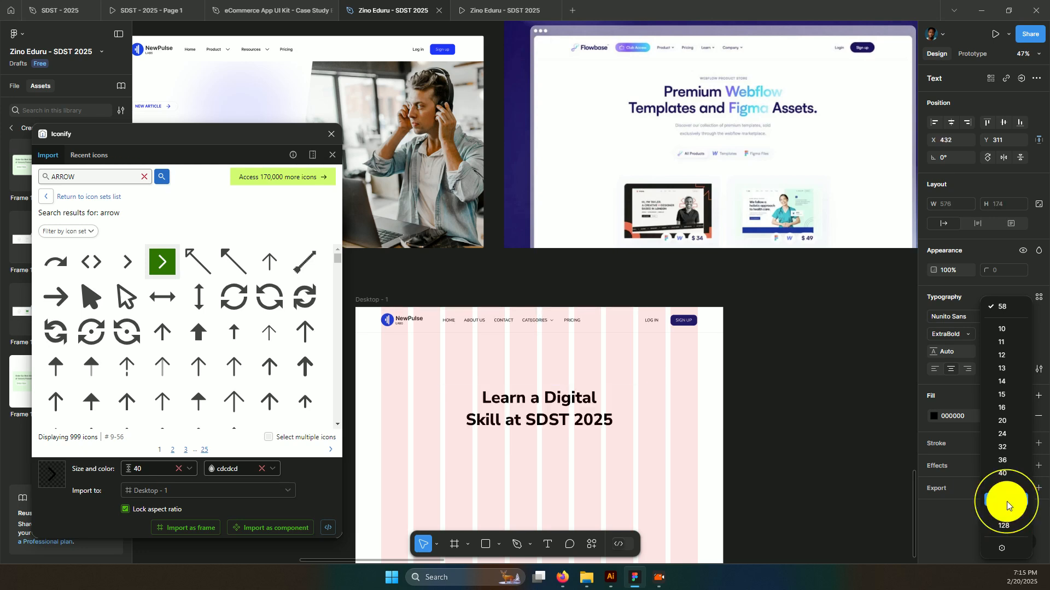
pyautogui.click(1004, 500)
pyautogui.click(999, 337)
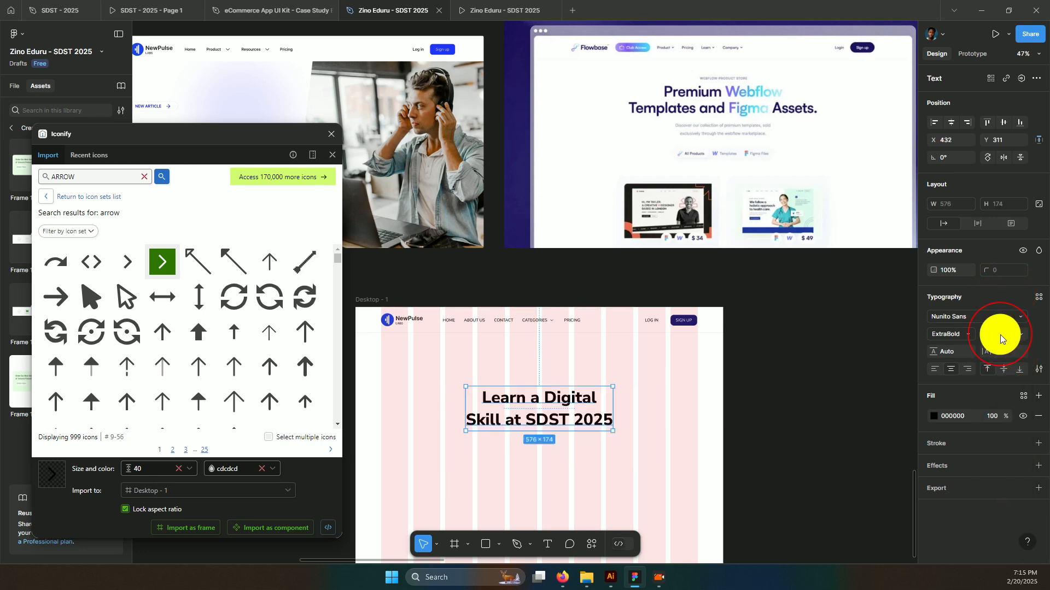
pyautogui.write('72')
pyautogui.press('Return')
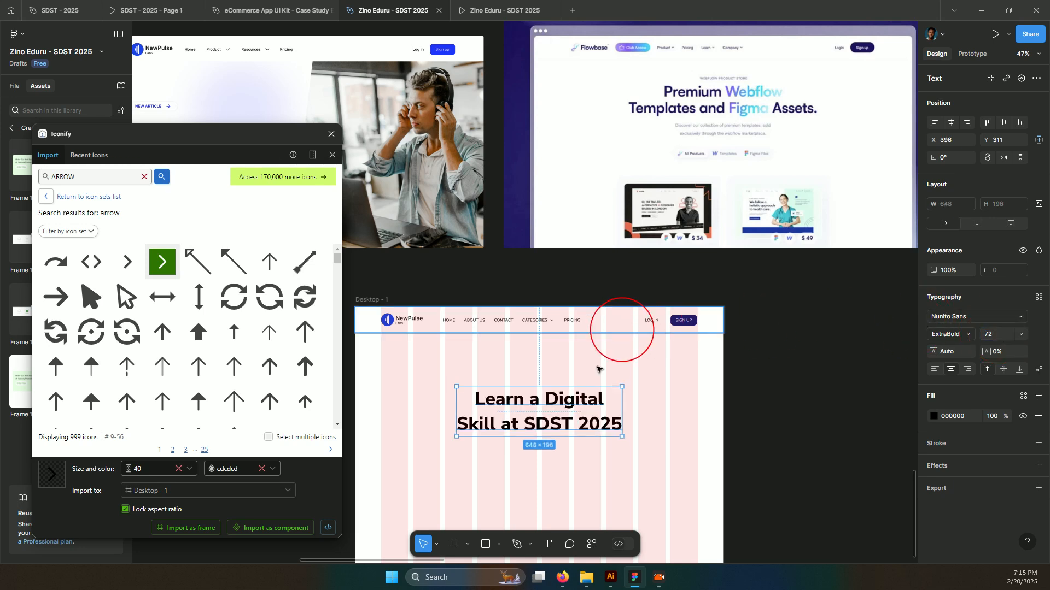
# Try line heights of 72 and 80 on the hero heading.
pyautogui.click(957, 351)
pyautogui.click(952, 353)
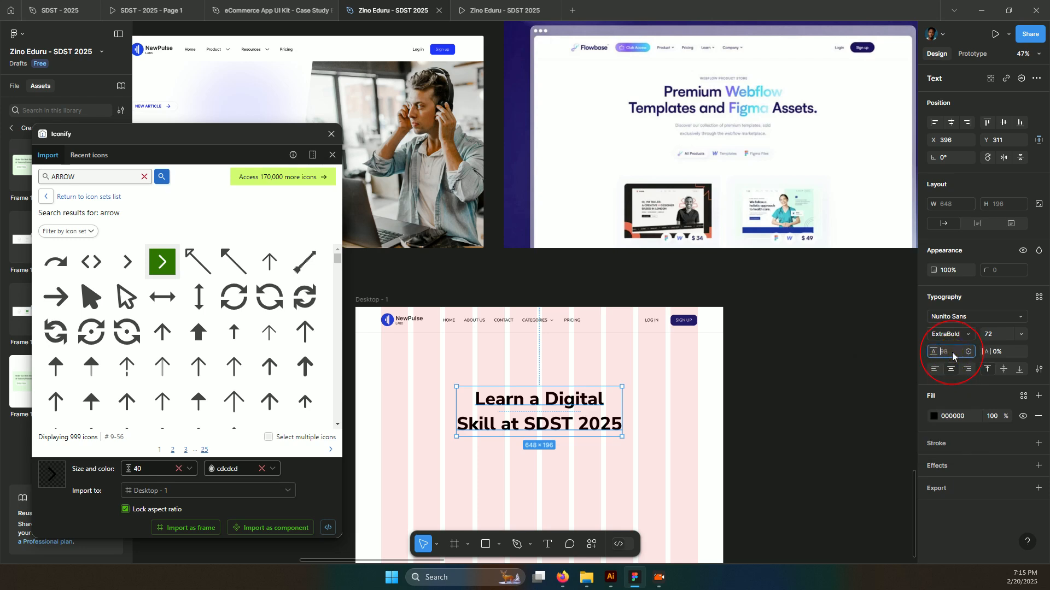
pyautogui.write('72')
pyautogui.press('Return')
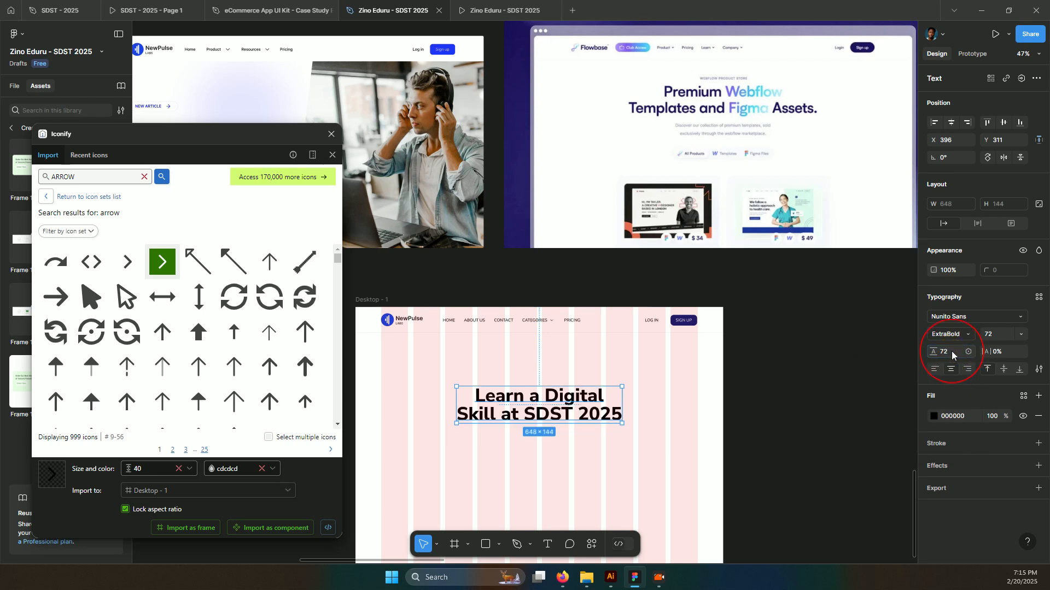
pyautogui.click(947, 353)
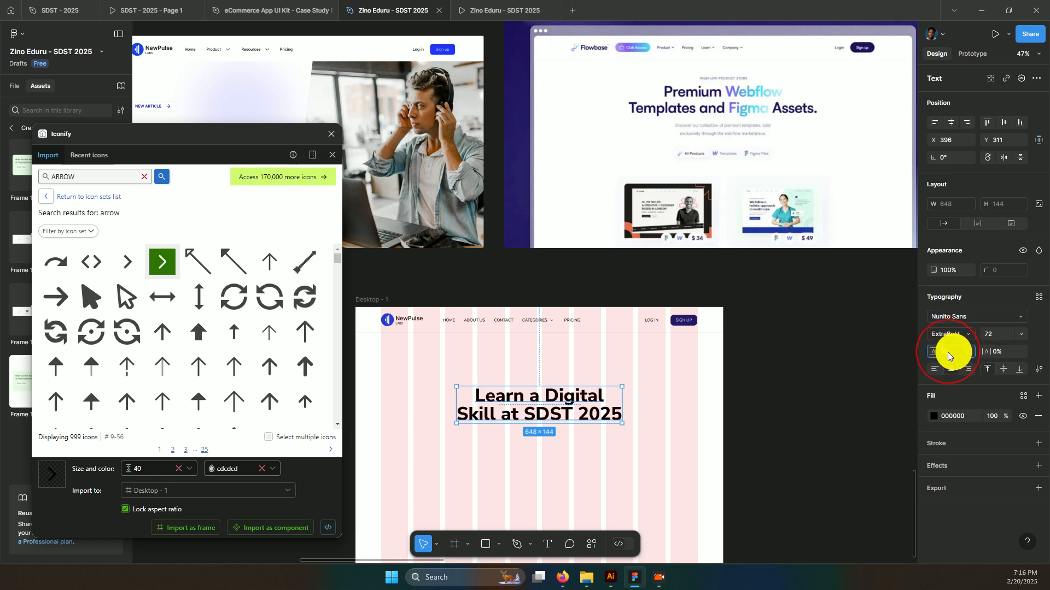
pyautogui.write('87-0')
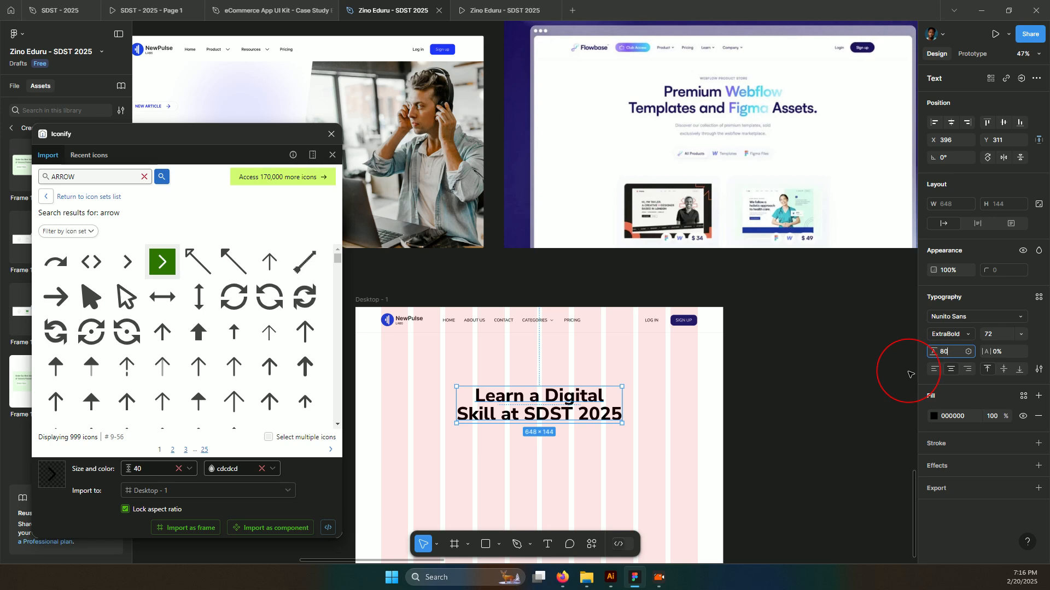
pyautogui.press('Return')
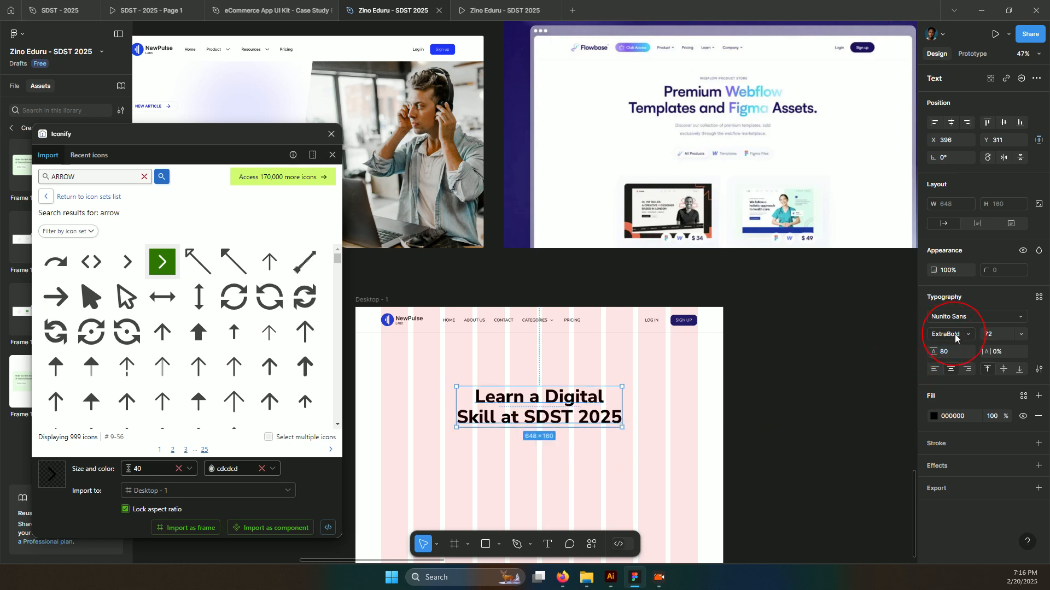
# Set the hero heading's line height to 86 and move the heading up to Y 236.
pyautogui.click(953, 353)
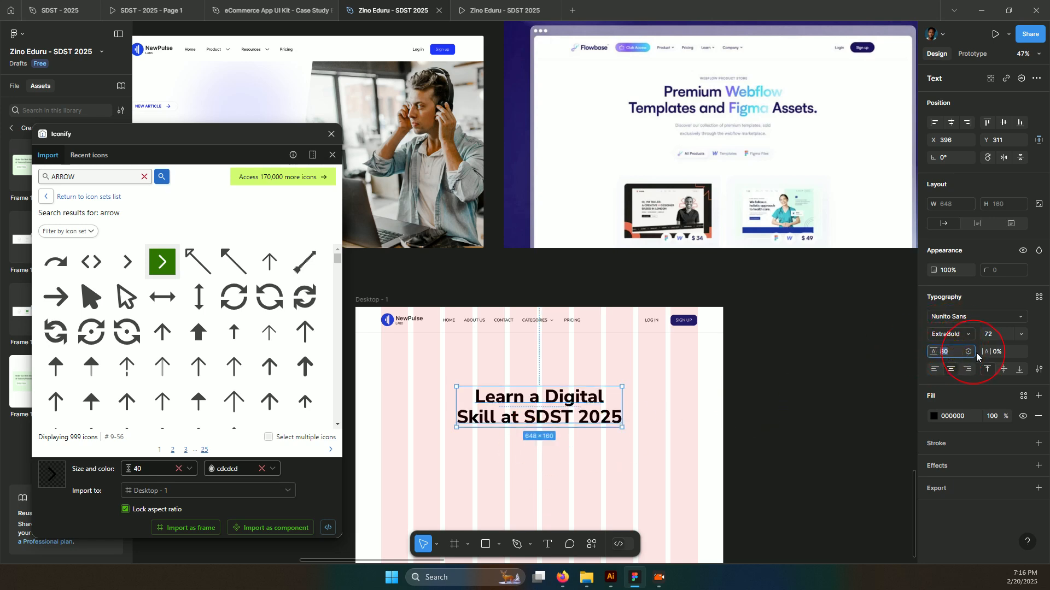
pyautogui.write('86')
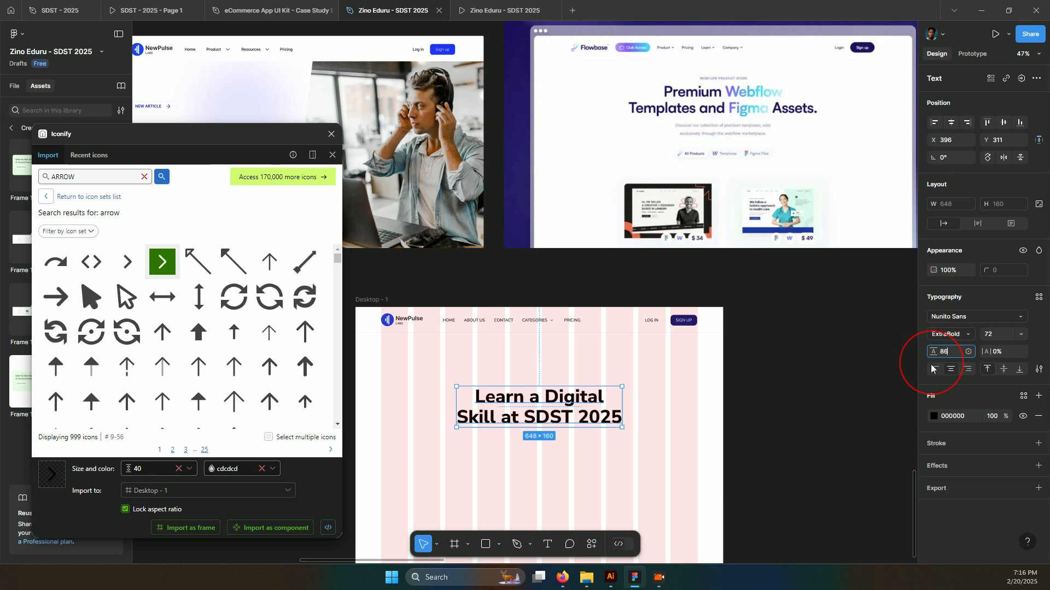
pyautogui.press('Return')
pyautogui.moveTo(528, 416); pyautogui.dragTo(533, 384)
pyautogui.scroll(3, 624, 402)
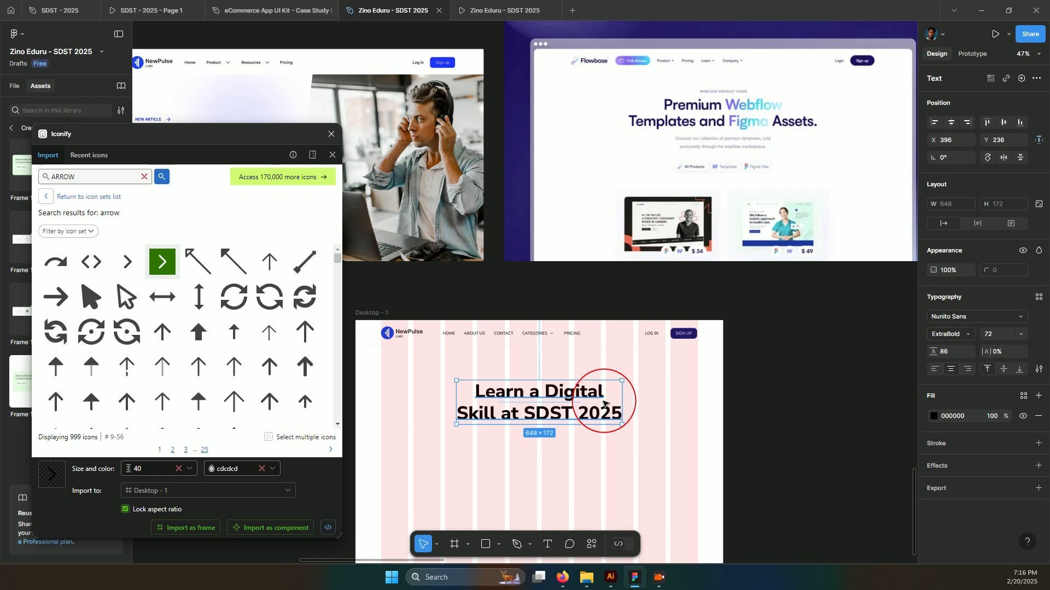
pyautogui.scroll(-3, 603, 403)
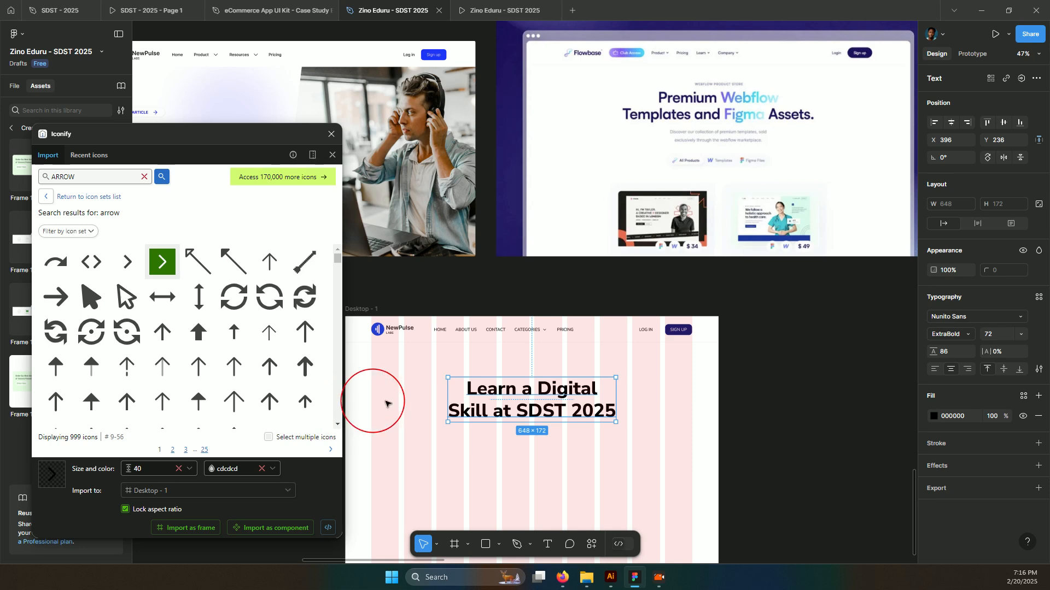
# Change the fill of the word "Digital" in the heading to a linear gradient.
pyautogui.doubleClick(544, 387)
pyautogui.click(540, 383)
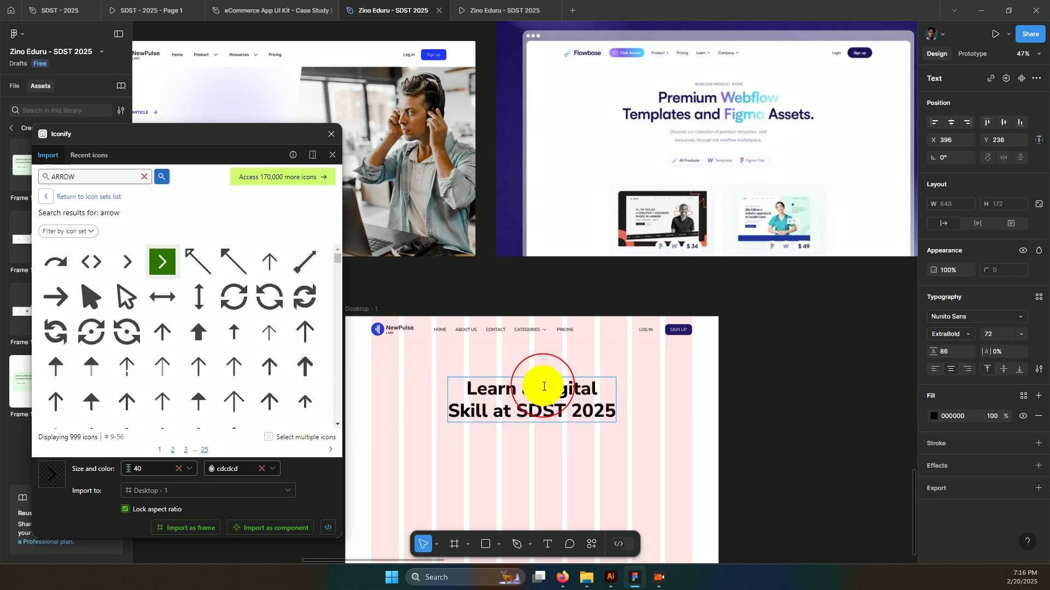
pyautogui.moveTo(539, 386); pyautogui.dragTo(604, 384)
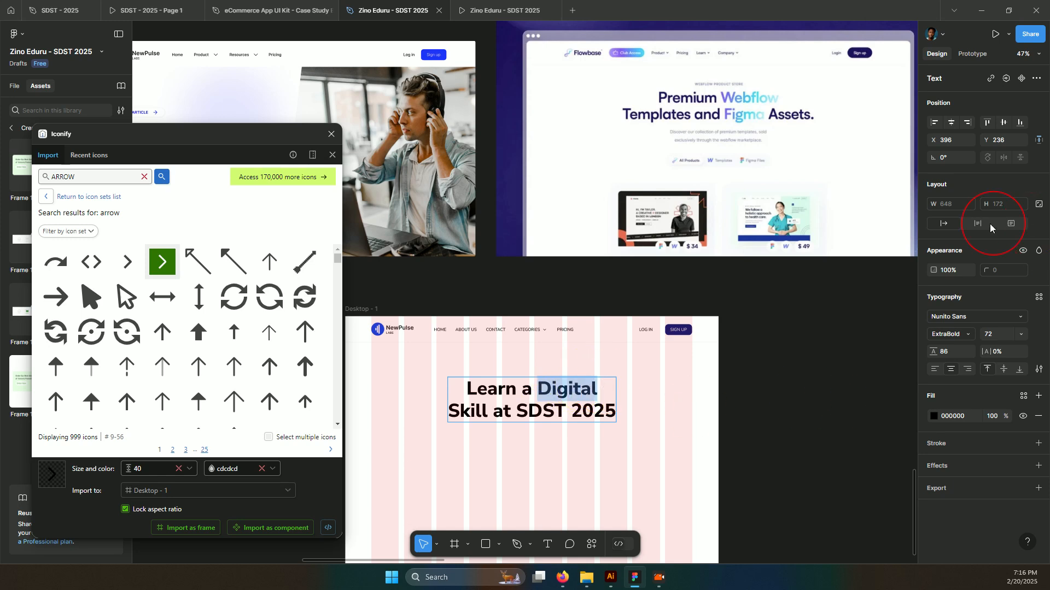
pyautogui.click(934, 416)
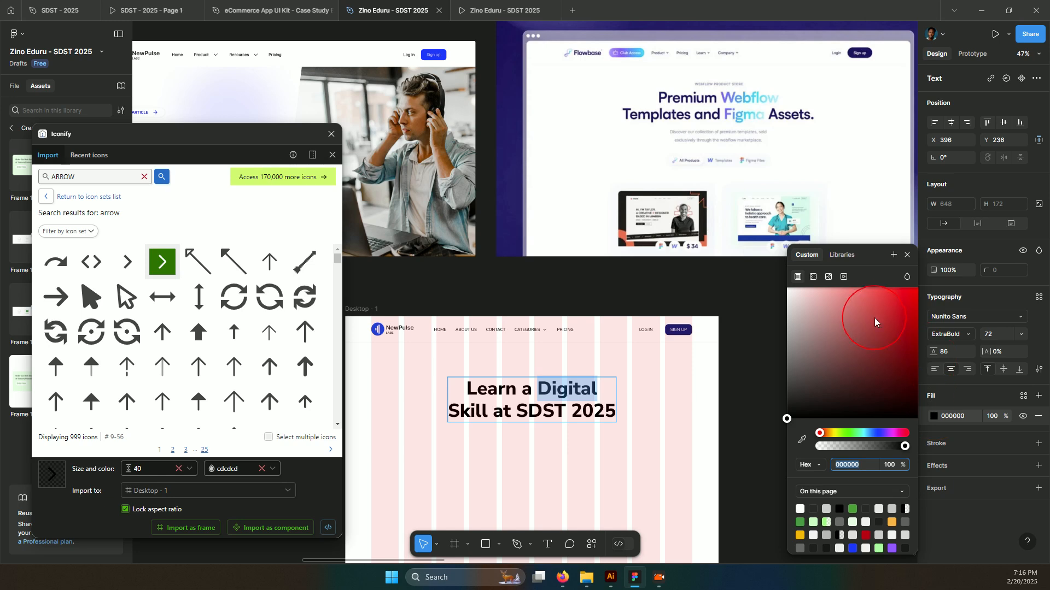
pyautogui.click(814, 280)
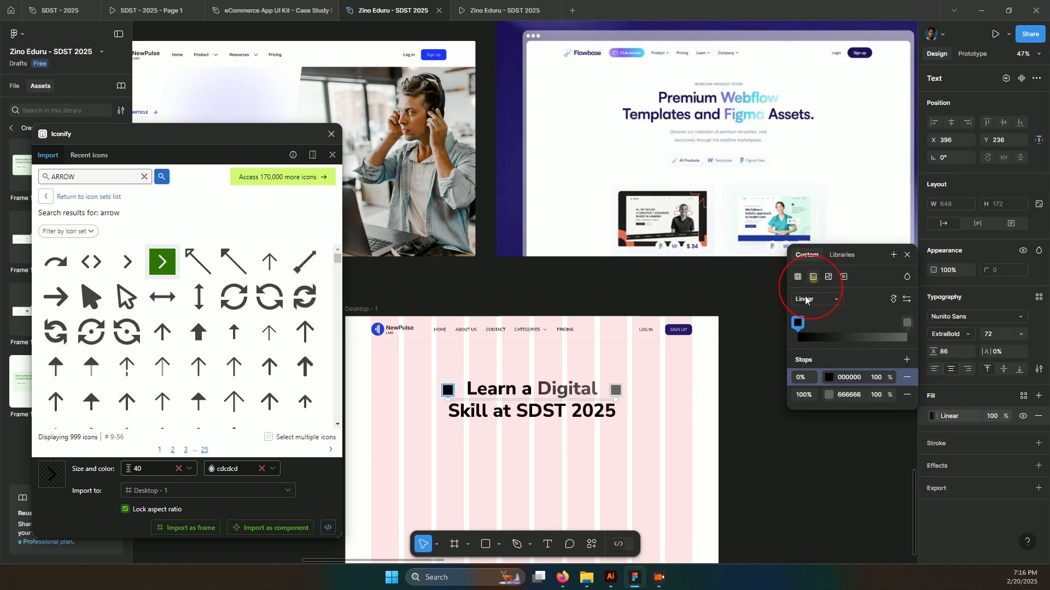
# Set the gradient's 0% stop to the purple 7243FF.
pyautogui.click(830, 377)
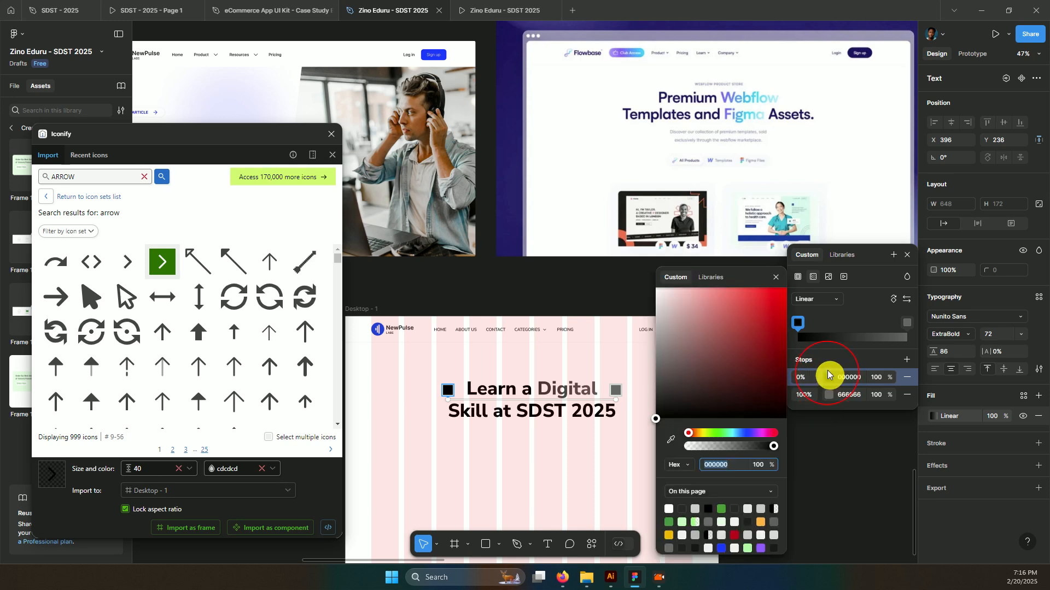
pyautogui.click(768, 288)
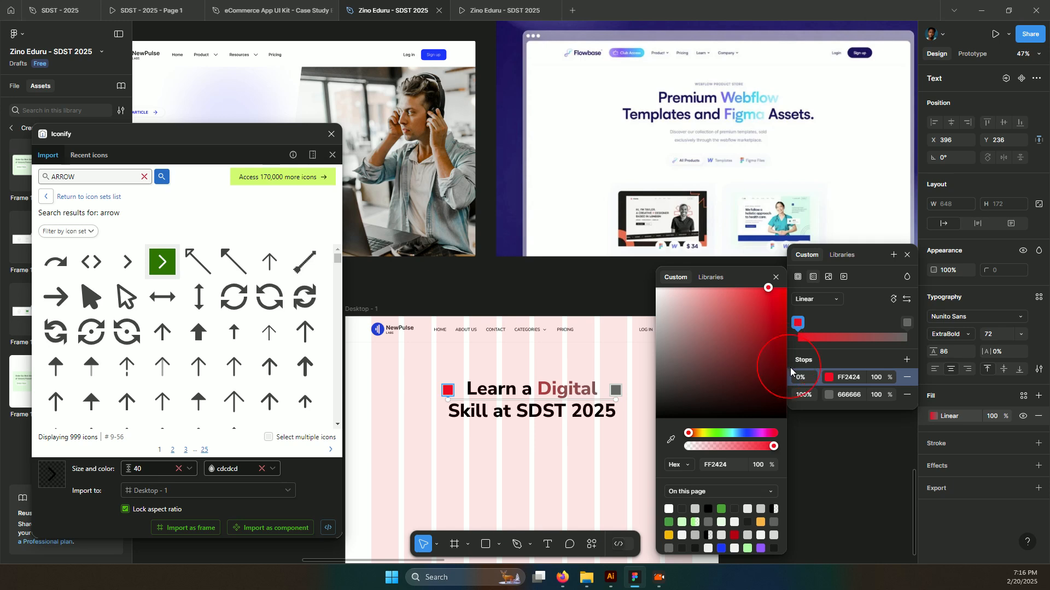
pyautogui.click(749, 433)
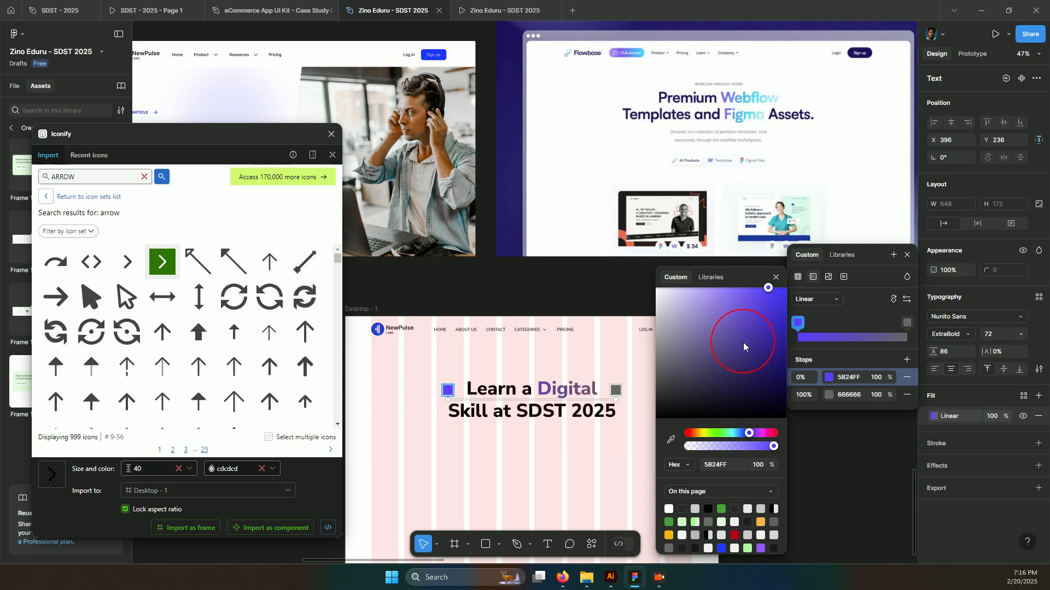
pyautogui.moveTo(742, 309); pyautogui.dragTo(752, 287)
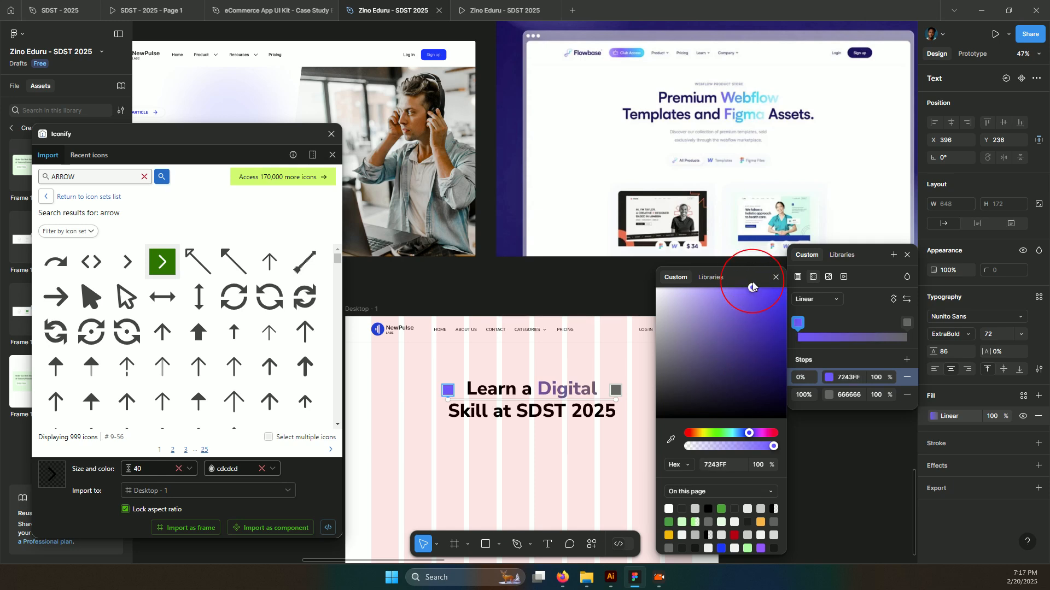
# Add a middle gradient stop at 44% and color it light blue, about 68C0FF.
pyautogui.click(845, 329)
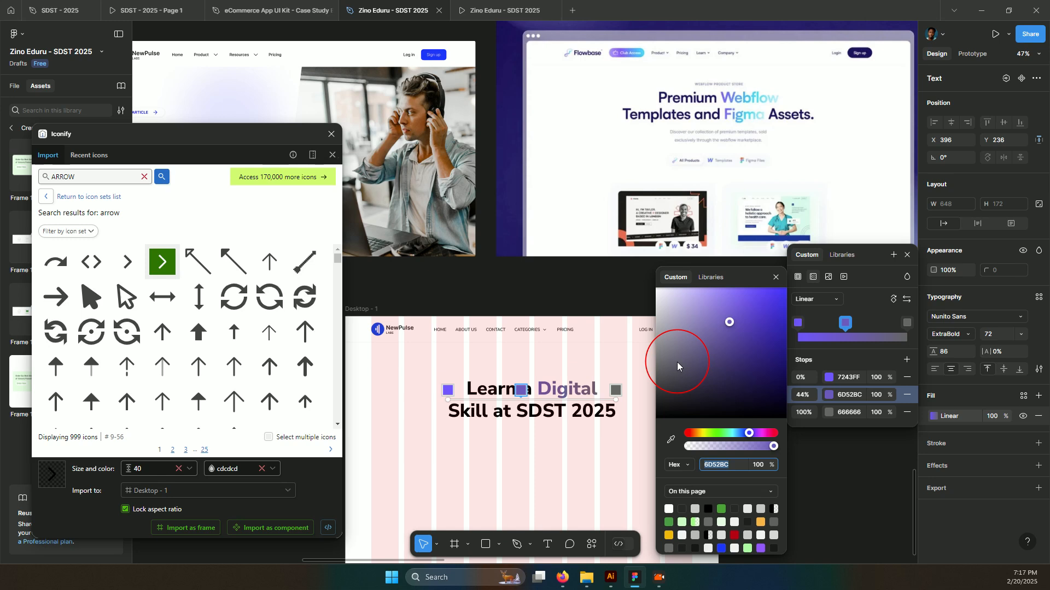
pyautogui.click(733, 429)
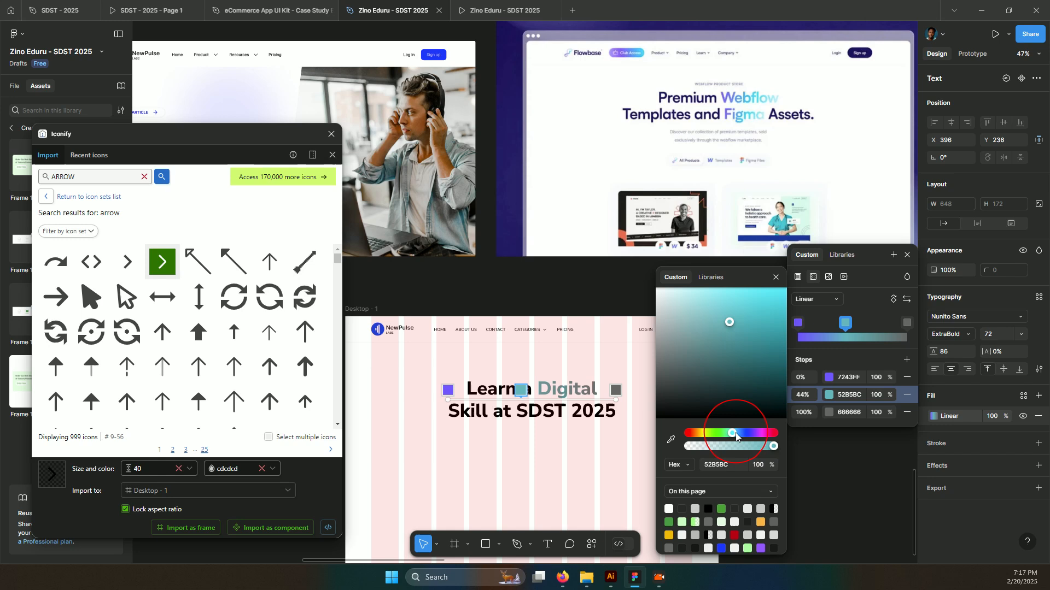
pyautogui.moveTo(733, 432)
pyautogui.mouseDown()
pyautogui.moveTo(759, 432)
pyautogui.moveTo(737, 432)
pyautogui.mouseUp()
pyautogui.moveTo(738, 382); pyautogui.dragTo(734, 277)
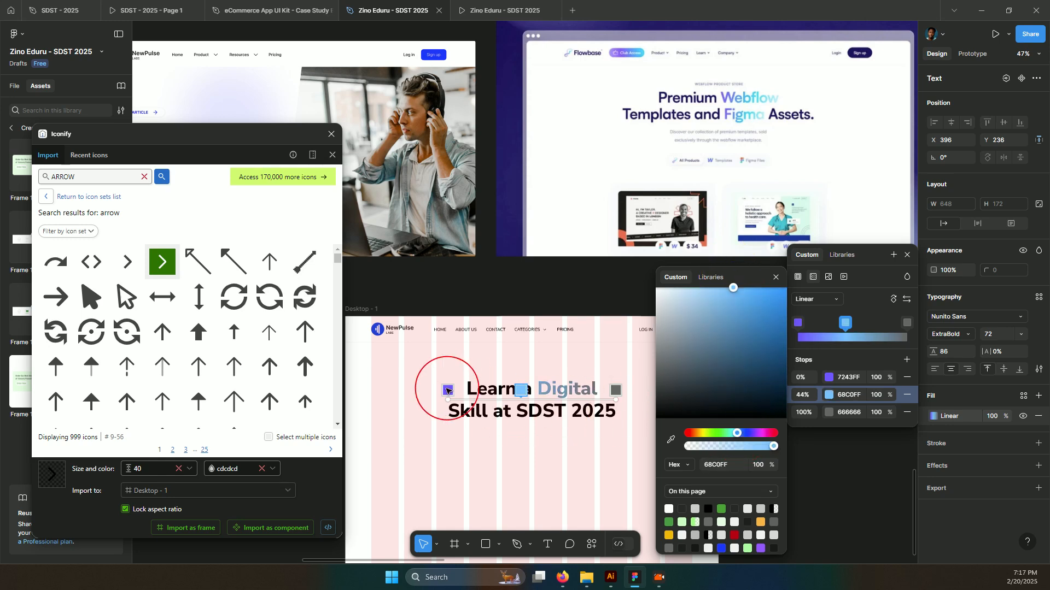
# Reposition the gradient's start and end handles so it runs from the beginning of "Digital" to just past its end.
pyautogui.moveTo(448, 400); pyautogui.dragTo(541, 400)
pyautogui.moveTo(613, 401); pyautogui.dragTo(607, 401)
pyautogui.moveTo(613, 402); pyautogui.dragTo(633, 390)
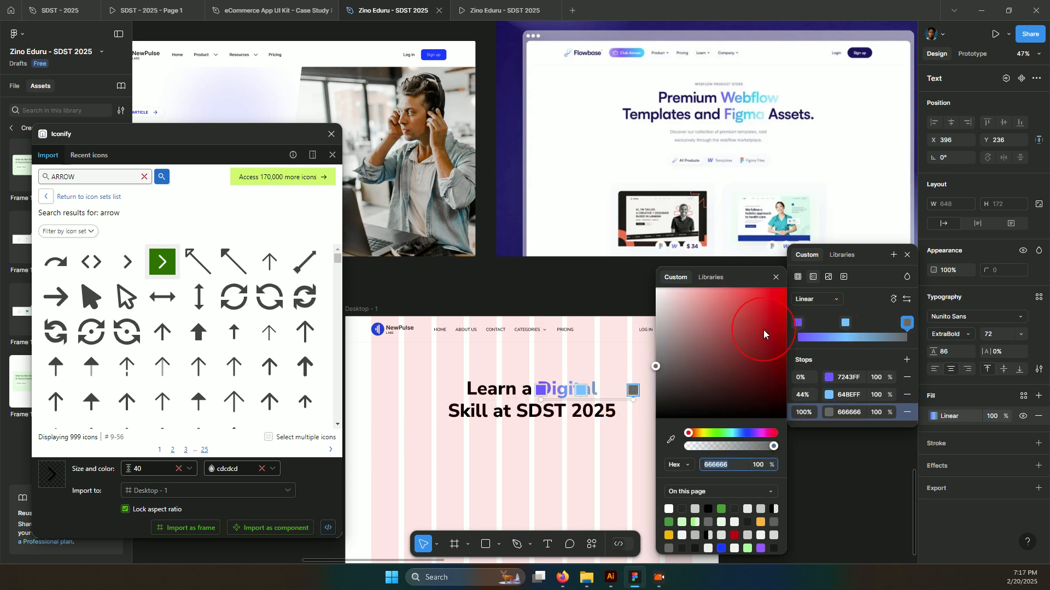
# Set the gradient's 100% stop to the pale blue EAF5FF and finish editing the fill.
pyautogui.moveTo(698, 319); pyautogui.dragTo(647, 296)
pyautogui.moveTo(614, 331); pyautogui.dragTo(614, 321)
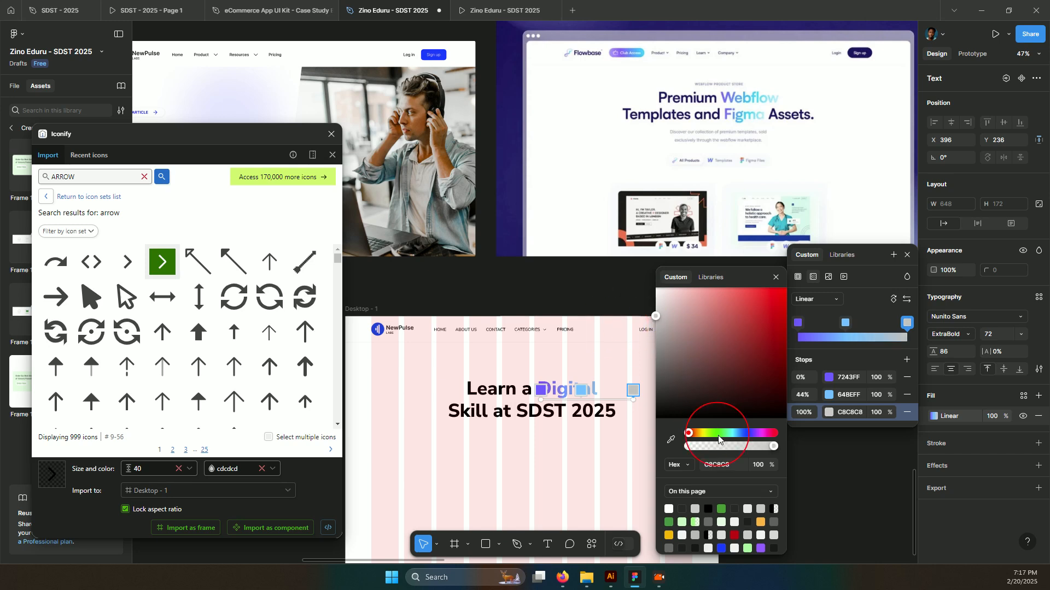
pyautogui.click(733, 433)
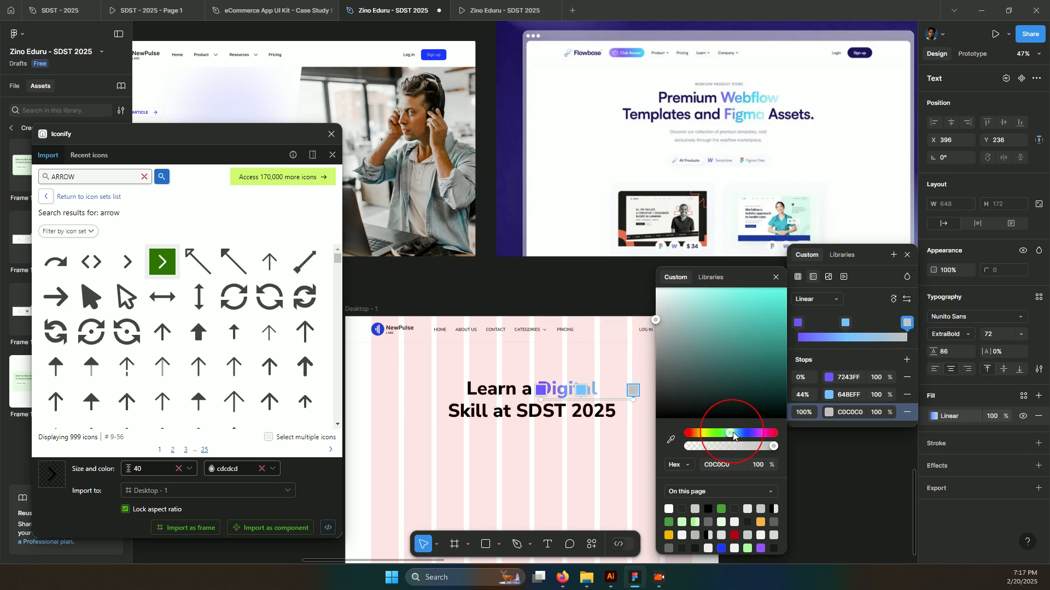
pyautogui.click(739, 433)
pyautogui.moveTo(710, 325); pyautogui.dragTo(669, 262)
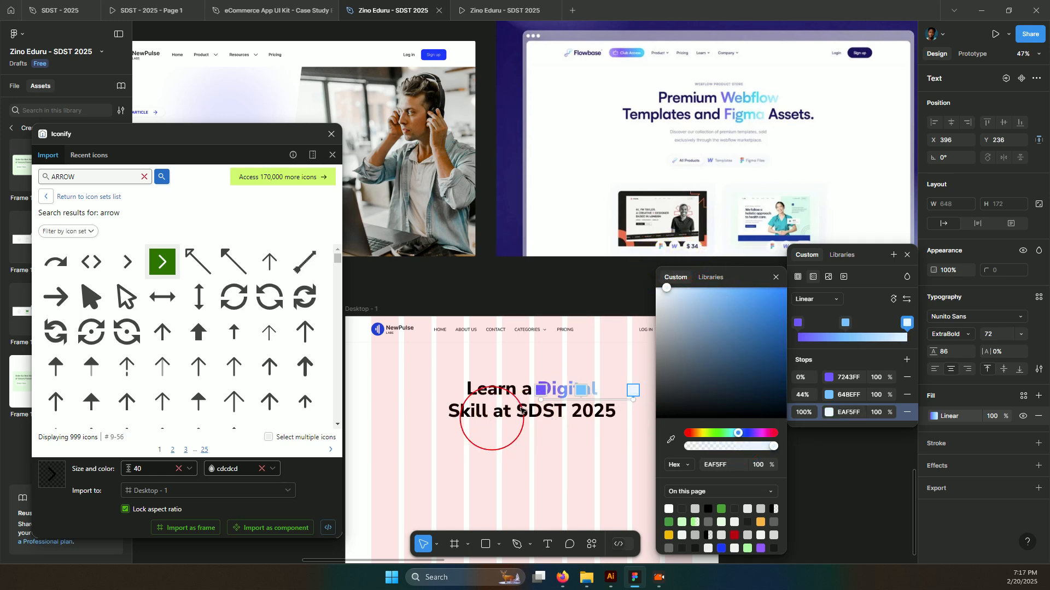
pyautogui.click(543, 409)
pyautogui.click(415, 442)
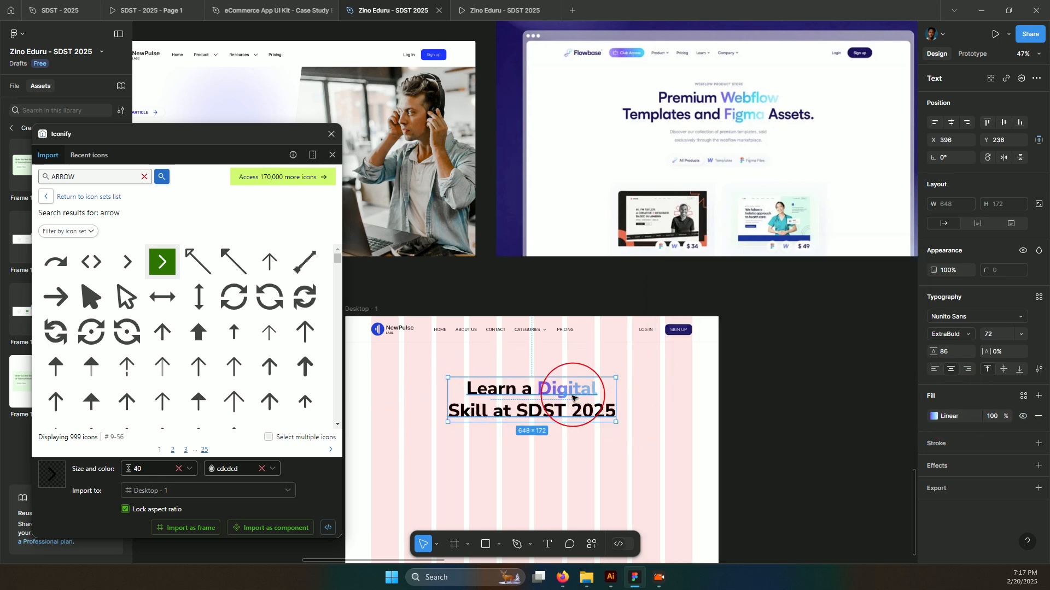
# Copy the gradient word "Digital" and paste it after "Skill at" in the heading's second line.
pyautogui.scroll(3, 570, 405)
pyautogui.scroll(-1, 572, 398)
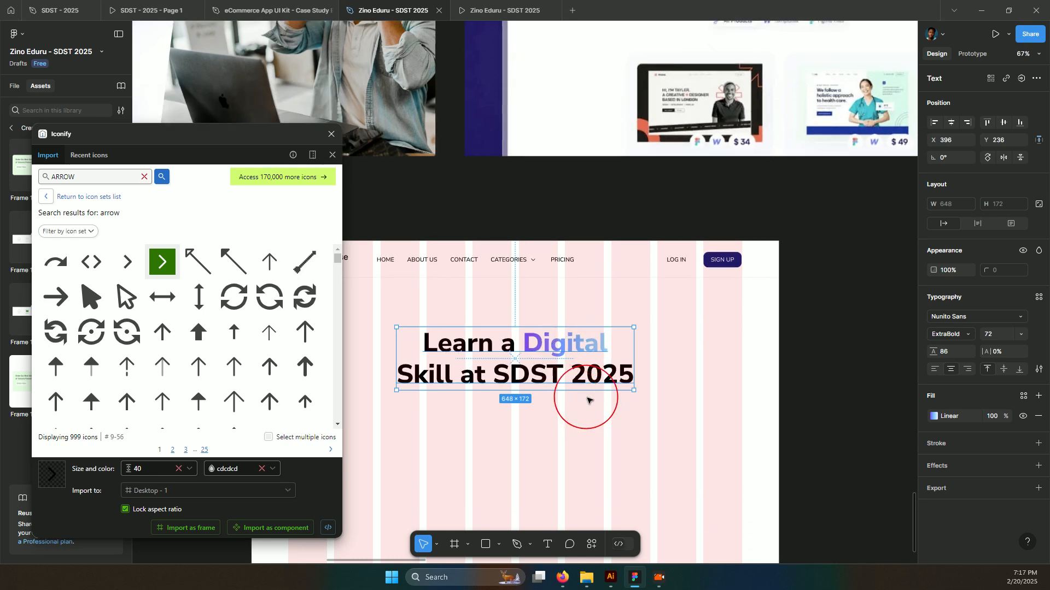
pyautogui.doubleClick(510, 381)
pyautogui.click(508, 378)
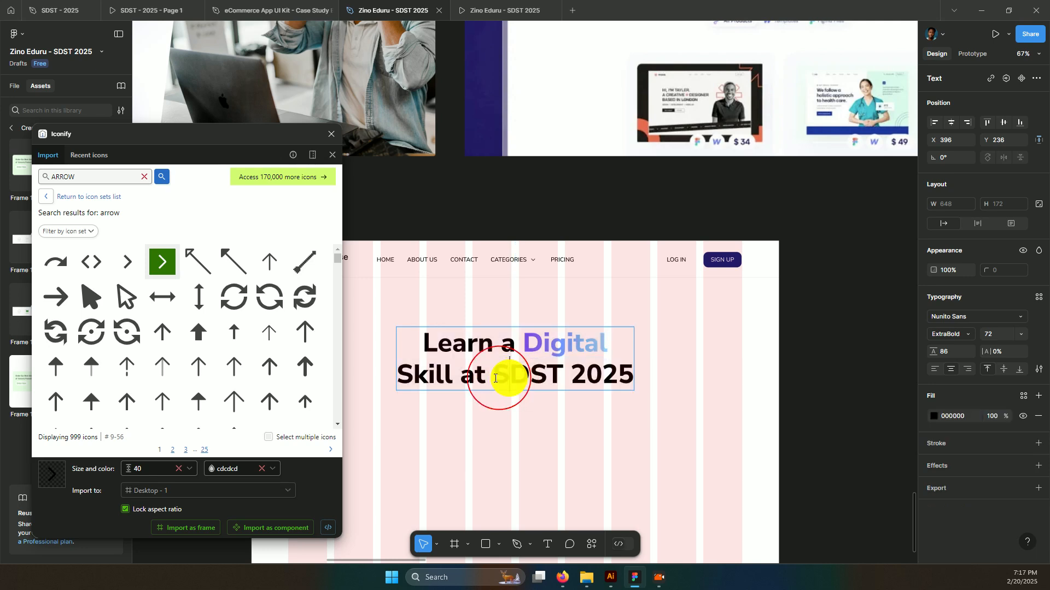
pyautogui.click(527, 341)
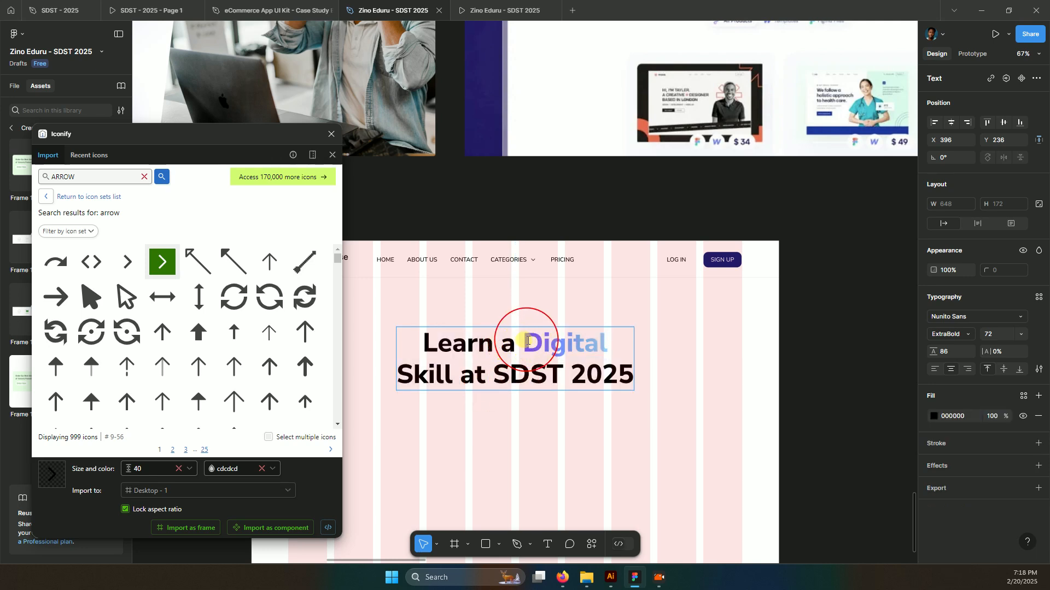
pyautogui.moveTo(529, 340); pyautogui.dragTo(611, 343)
pyautogui.hotkey('ctrl', 'c')
pyautogui.click(472, 376)
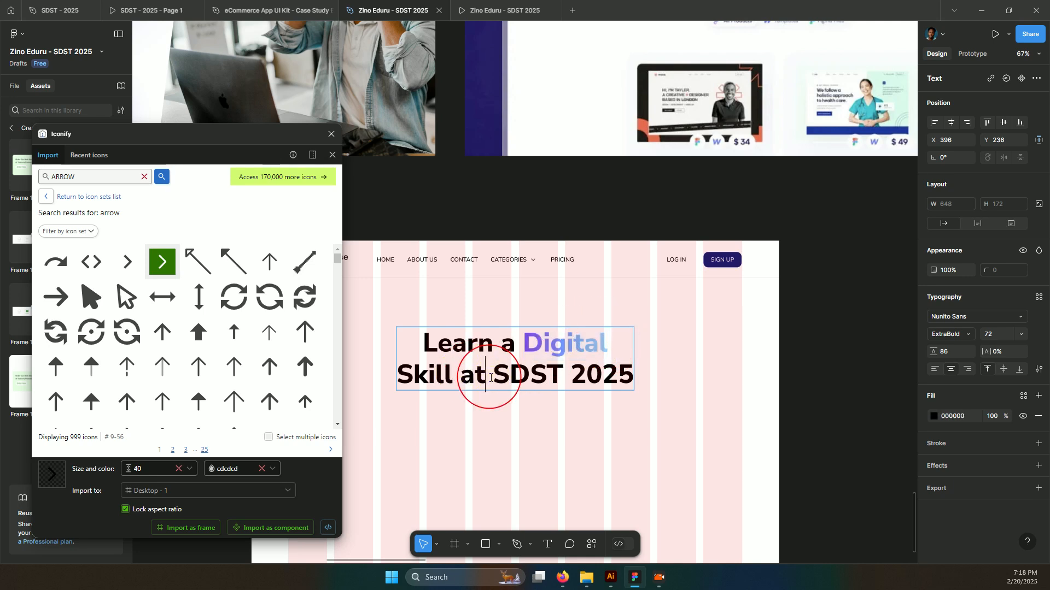
pyautogui.hotkey('ctrl', 'v')
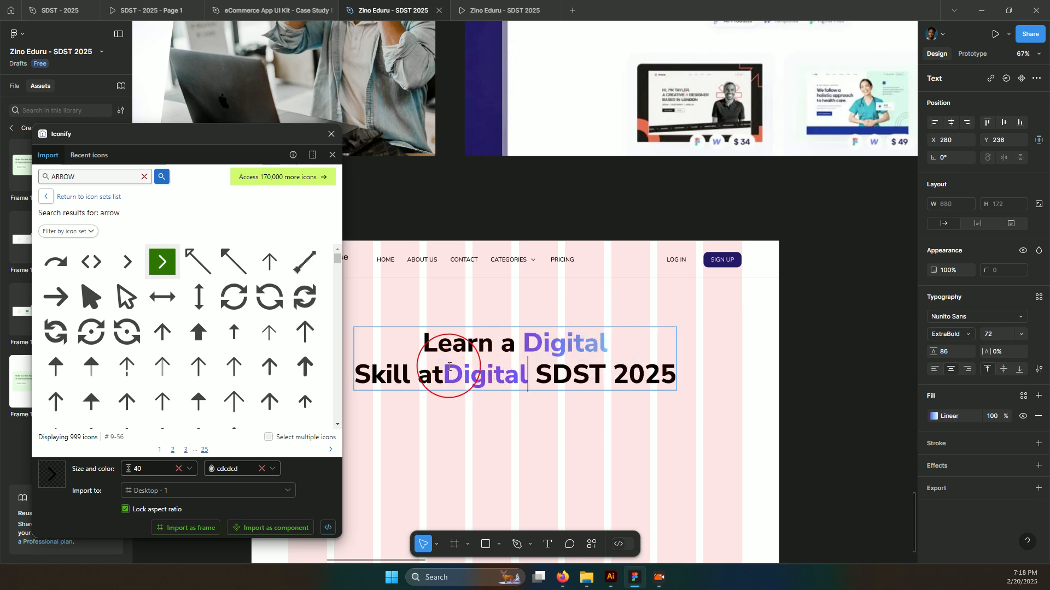
# Replace the pasted "Digital" with "SDST" and delete the original black "SDST" so the line reads "Skill at SDST 2025".
pyautogui.moveTo(462, 367); pyautogui.dragTo(528, 375)
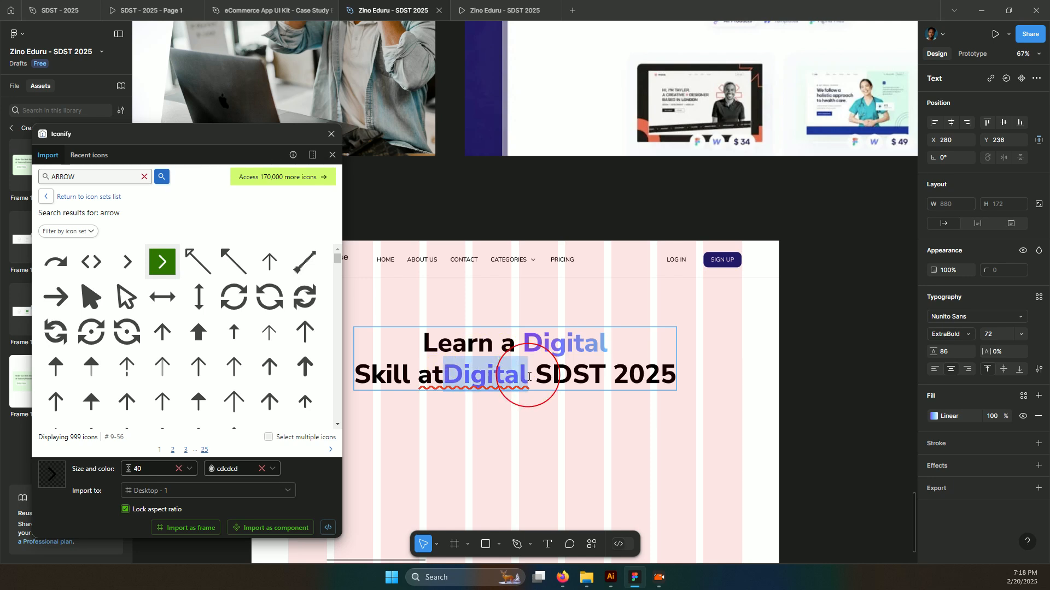
pyautogui.write('SDST')
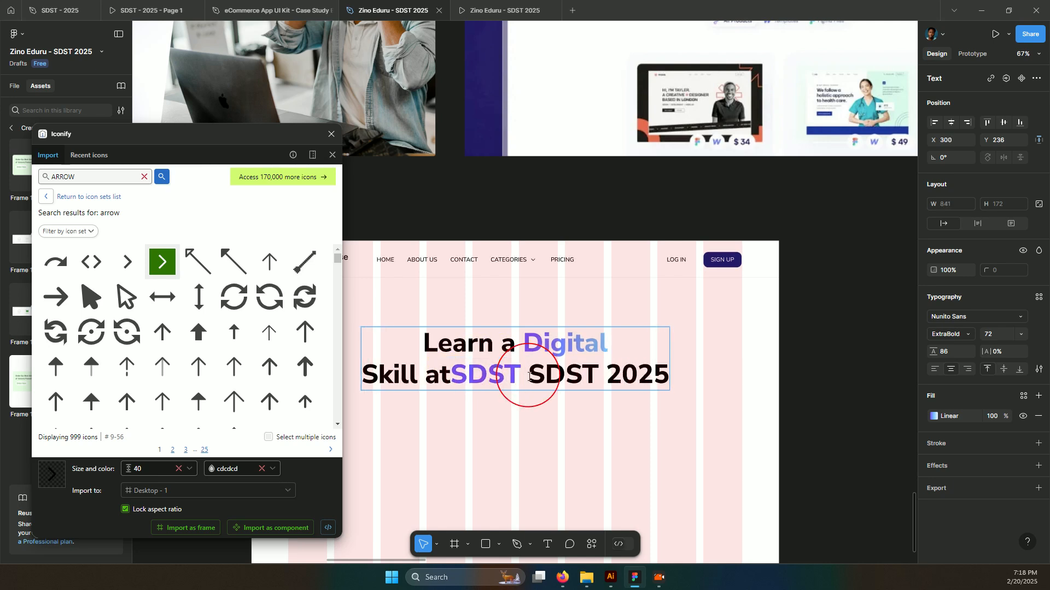
pyautogui.press('Delete')
pyautogui.press('Delete')
pyautogui.press('Delete')
pyautogui.press('Delete')
pyautogui.press('Delete')
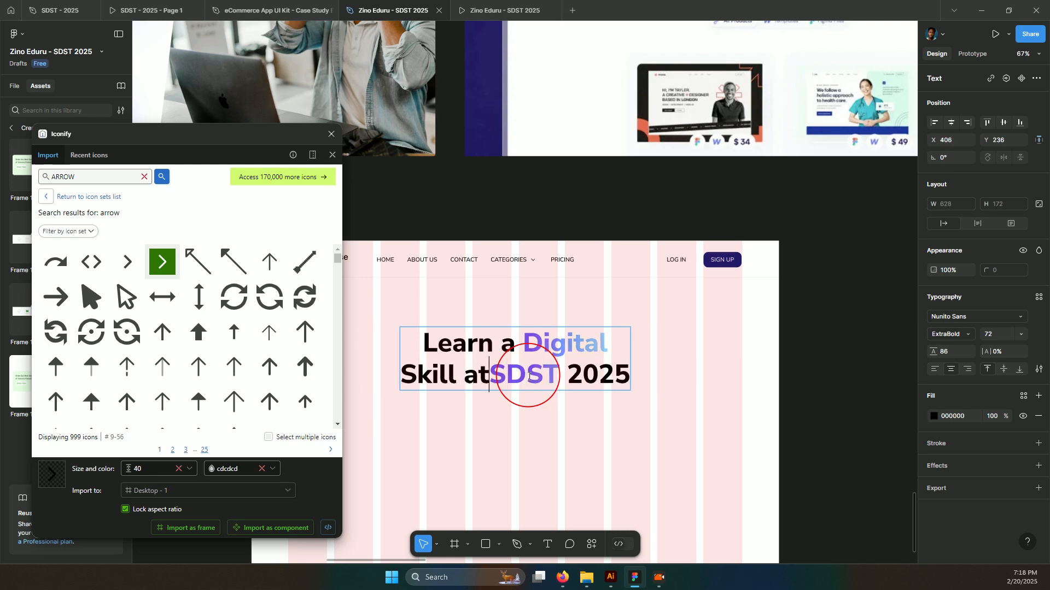
# Reposition the start and end handles of the gradient on "SDST" so it runs from the word's beginning to just past its end.
pyautogui.doubleClick(500, 378)
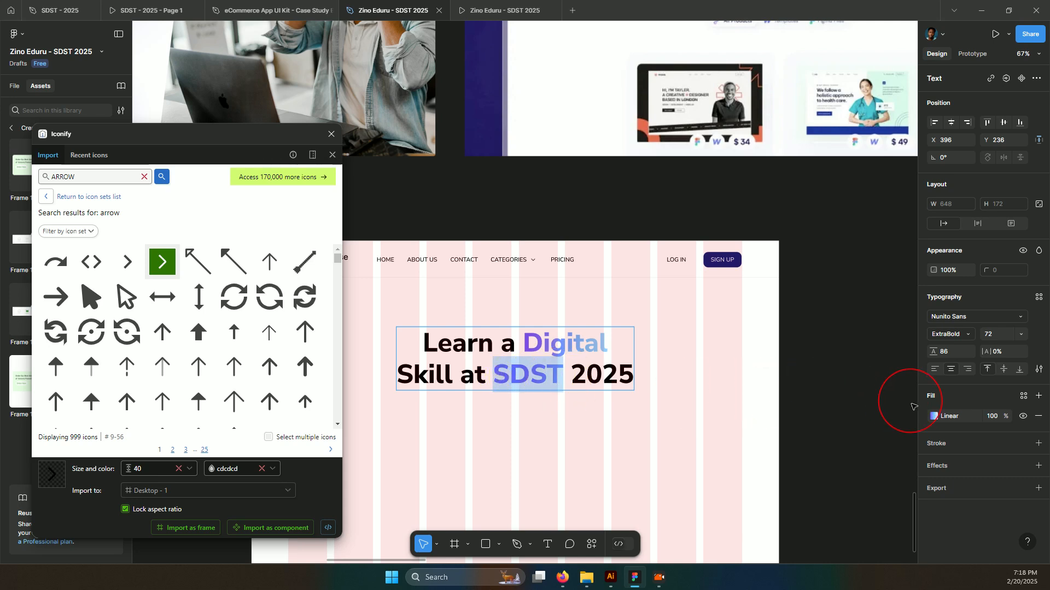
pyautogui.click(933, 417)
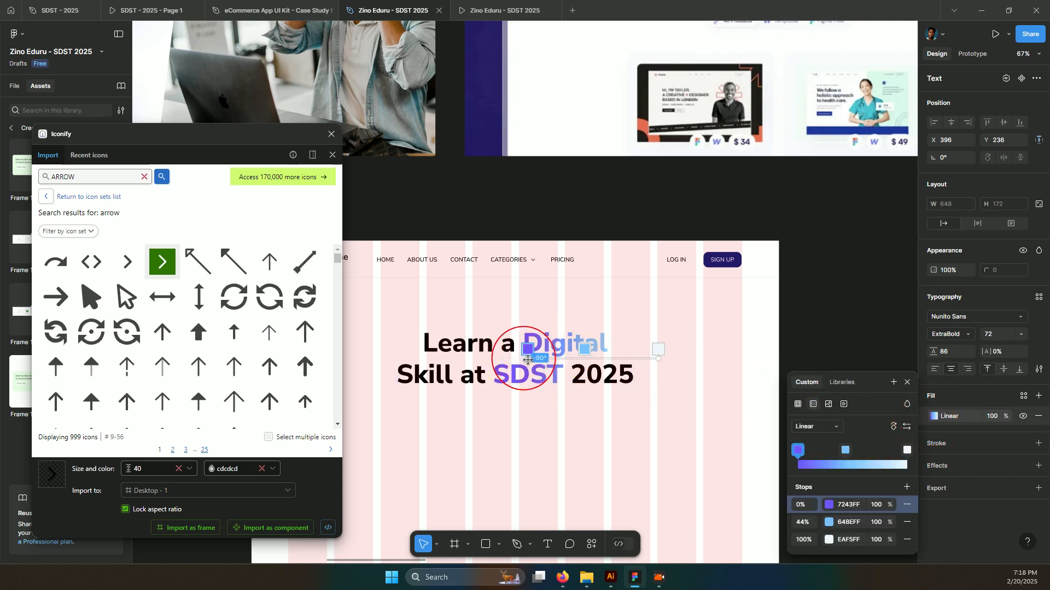
pyautogui.moveTo(528, 360); pyautogui.dragTo(491, 389)
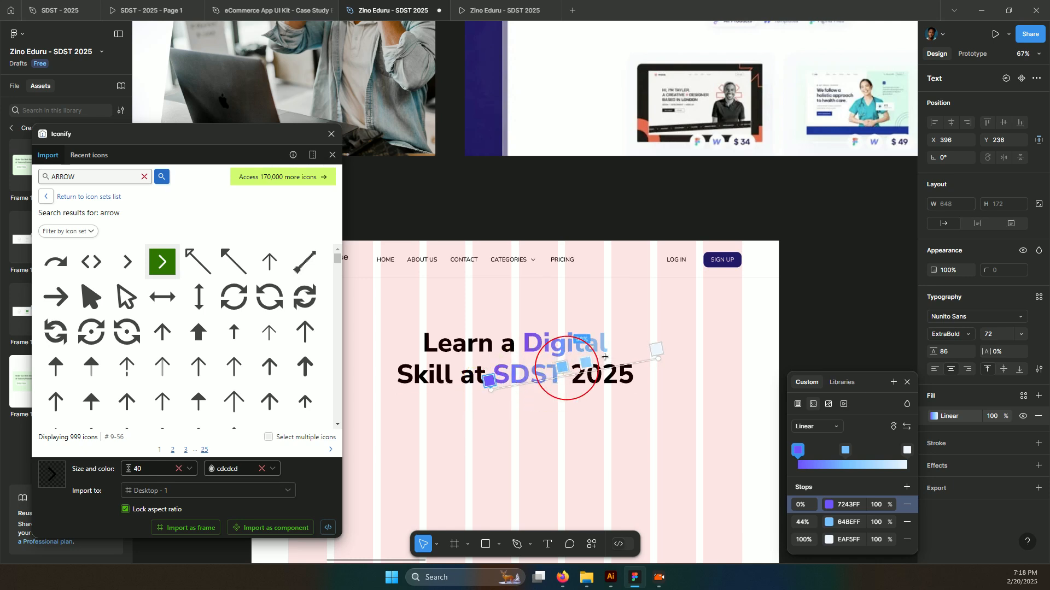
pyautogui.moveTo(658, 356); pyautogui.dragTo(579, 388)
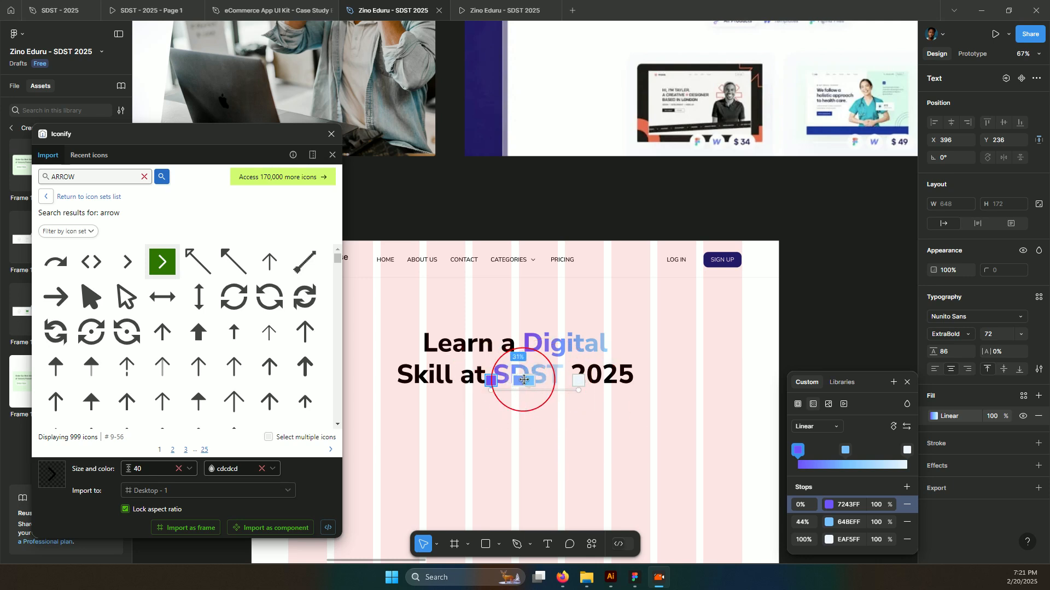
pyautogui.click(543, 429)
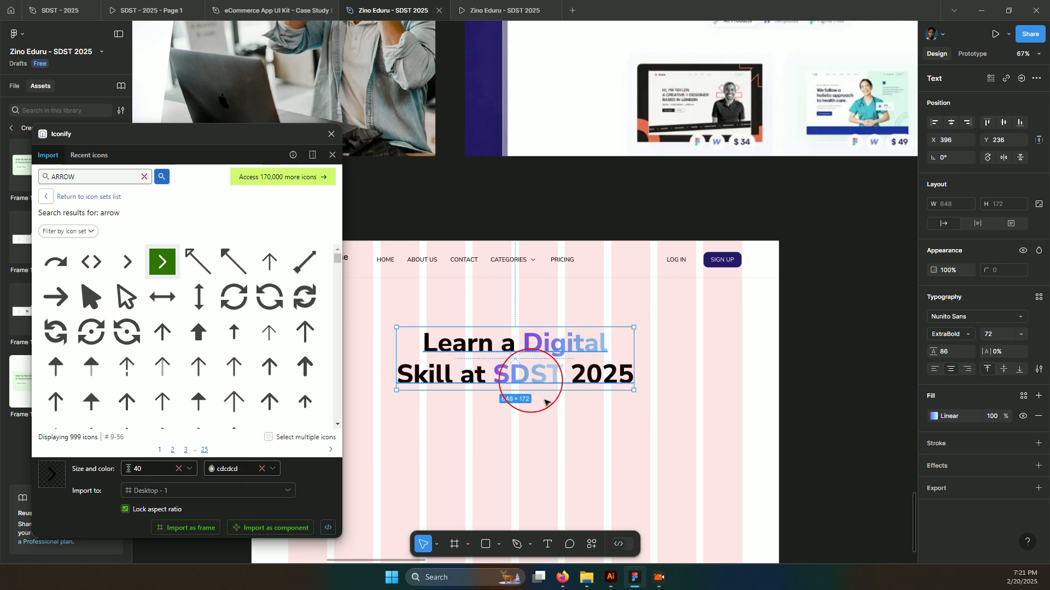
# Start a new text object below the heading's second line and set its font size to 24.
pyautogui.scroll(1, 546, 429)
pyautogui.scroll(-5, 546, 429)
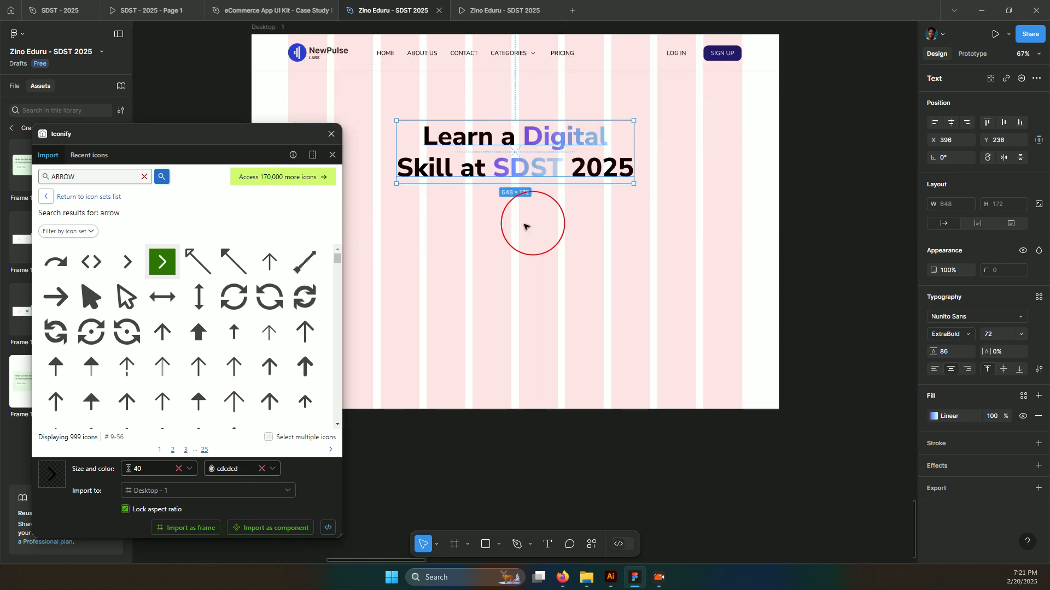
pyautogui.scroll(-1, 546, 231)
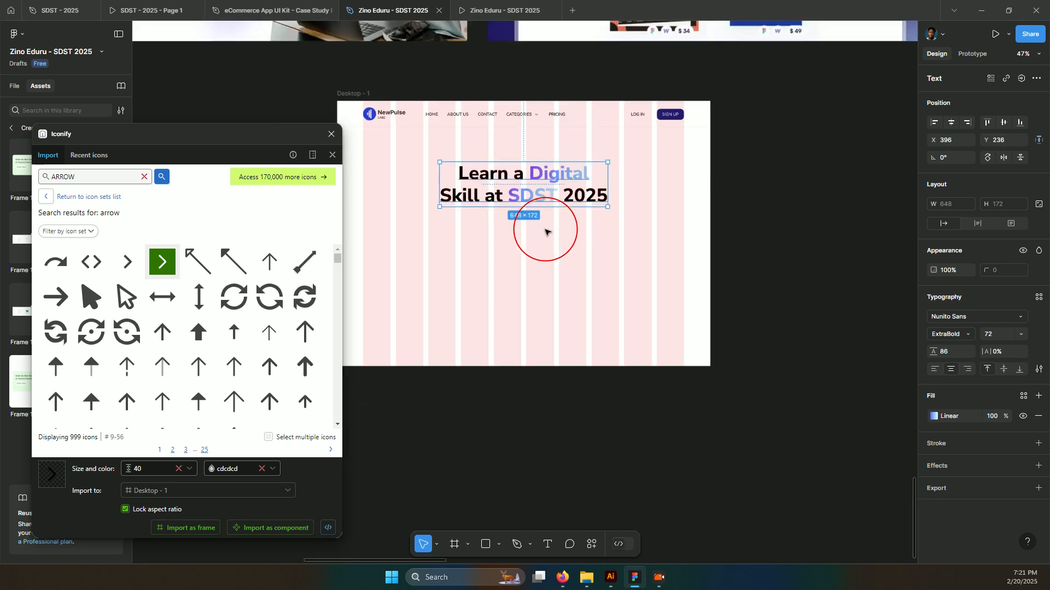
pyautogui.scroll(3, 546, 232)
pyautogui.scroll(-2, 546, 232)
pyautogui.scroll(-1, 544, 232)
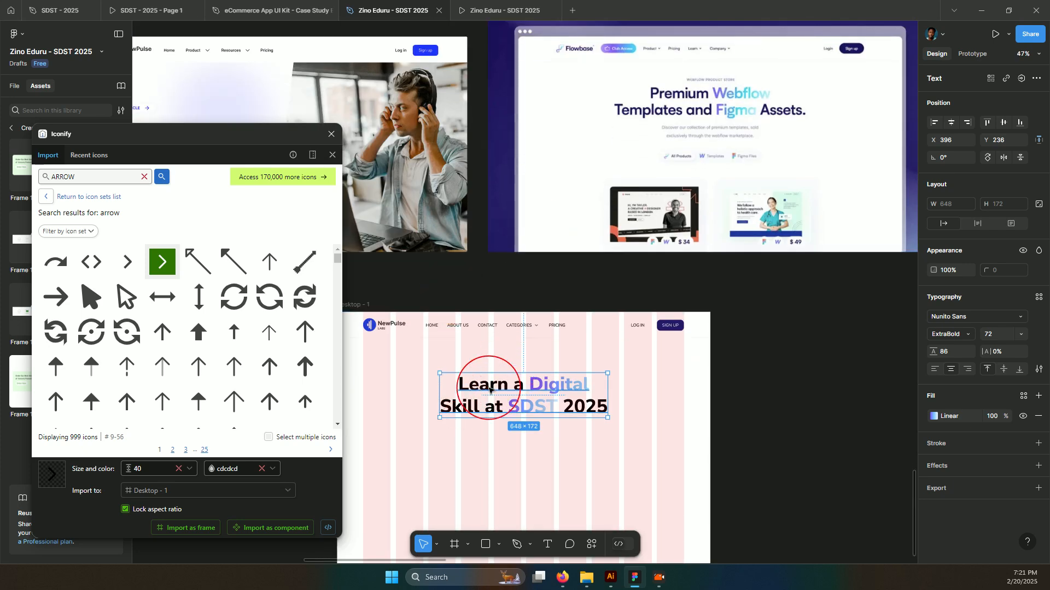
pyautogui.scroll(-1, 424, 385)
pyautogui.scroll(2, 491, 393)
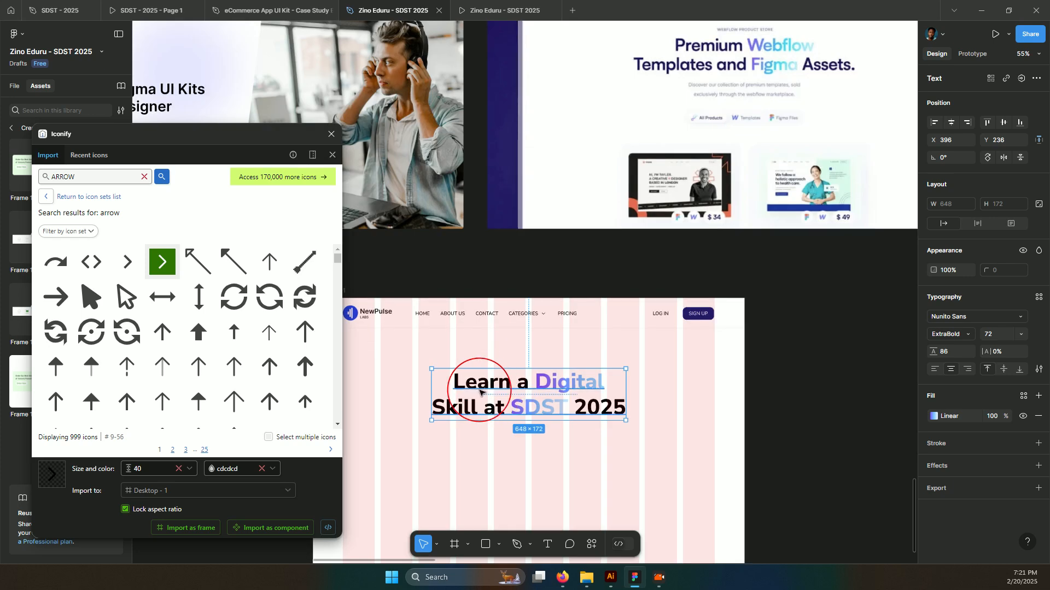
pyautogui.doubleClick(481, 404)
pyautogui.click(508, 454)
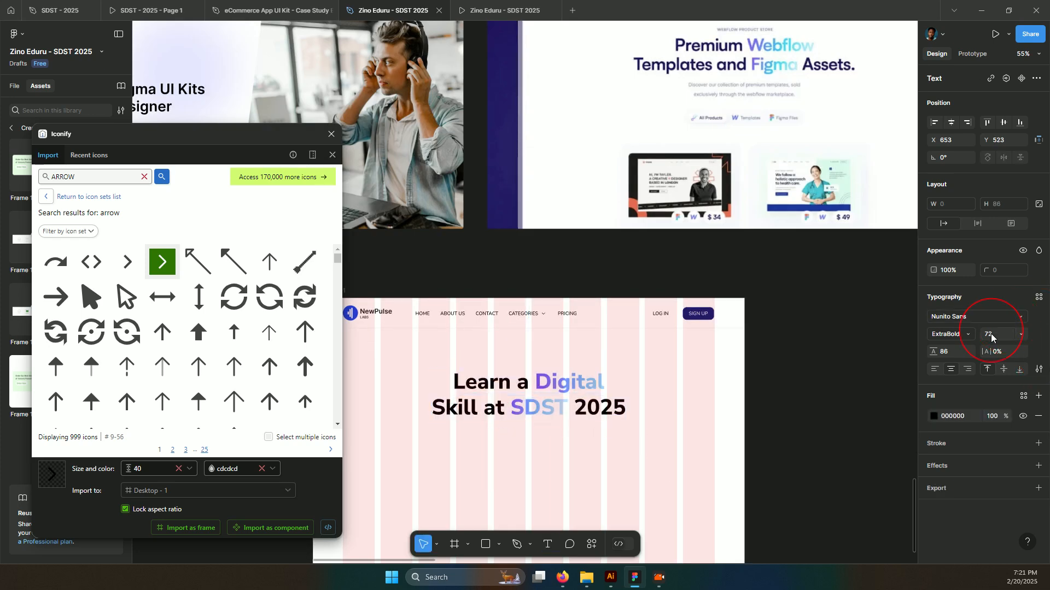
pyautogui.write('36')
pyautogui.press('Return')
pyautogui.click(986, 334)
pyautogui.write('24')
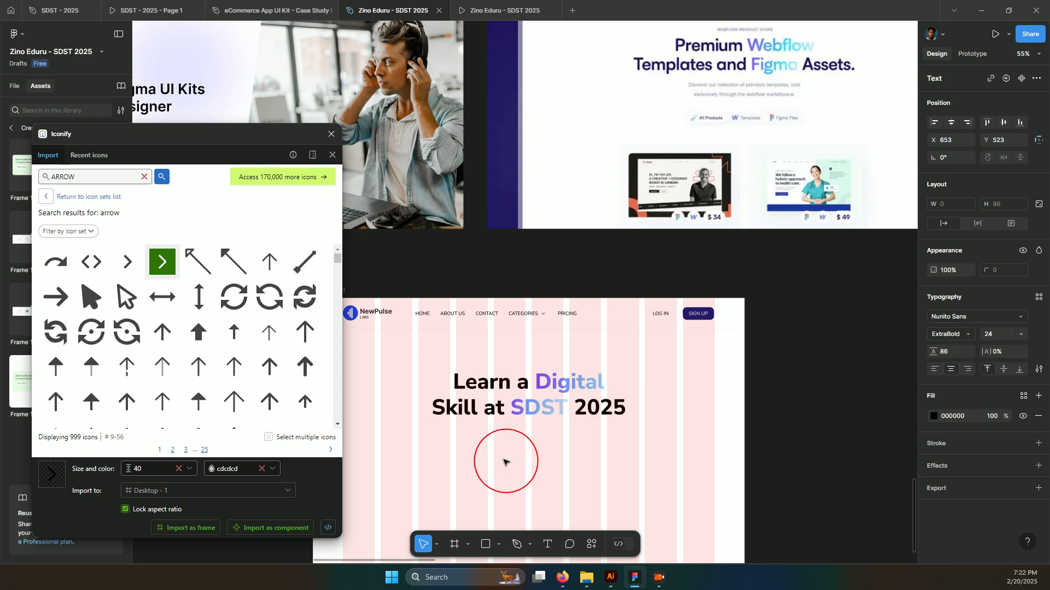
# Enter the subtitle "Discover a Tech skill that can change and elevate your life and your pockets, including your social skills".
pyautogui.write('JSIION')
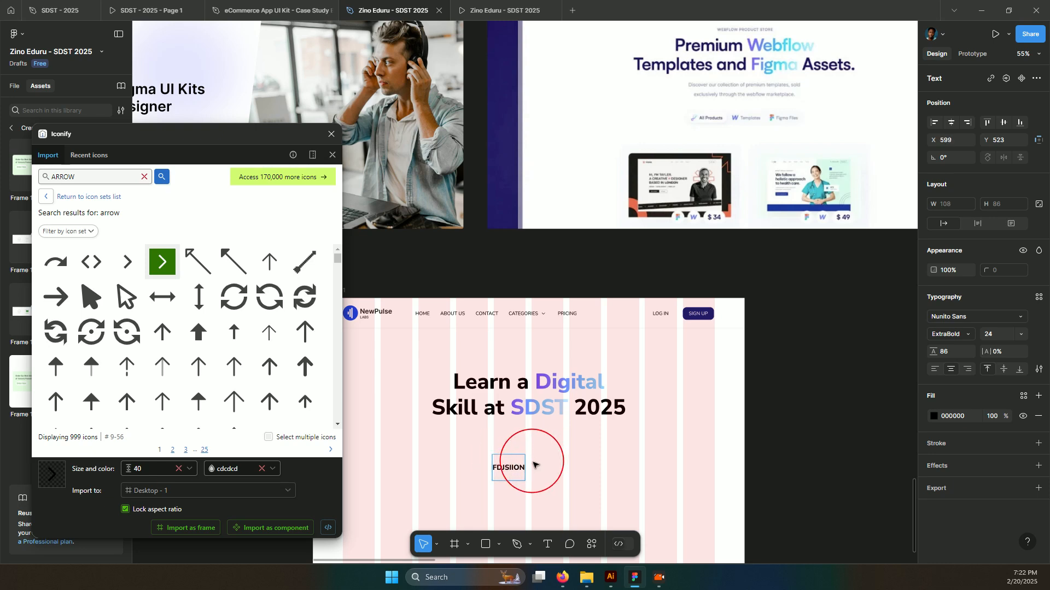
pyautogui.hotkey('ctrl', 'a')
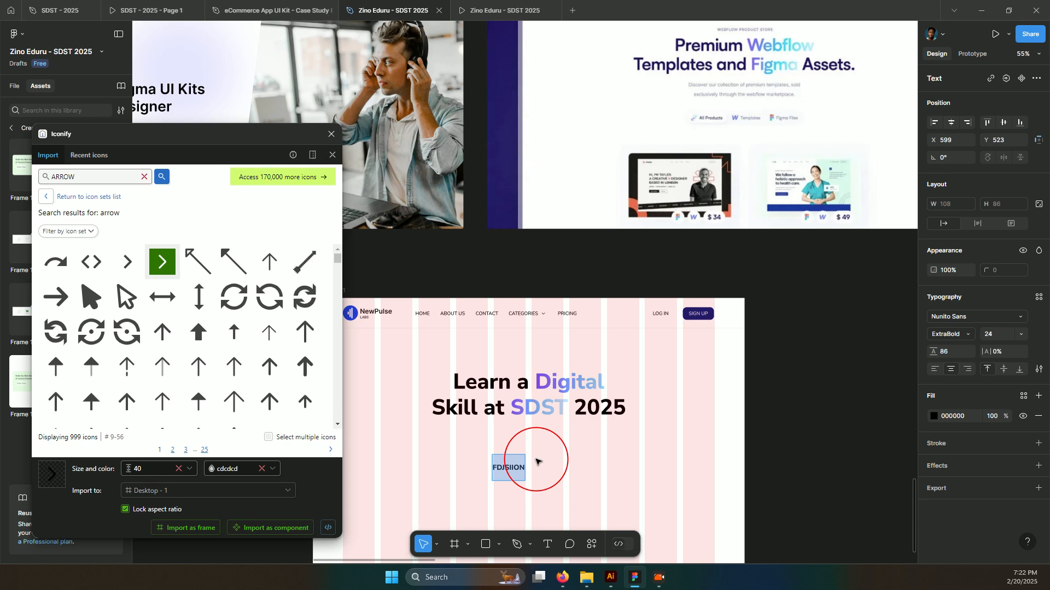
pyautogui.write('Discover a Tech')
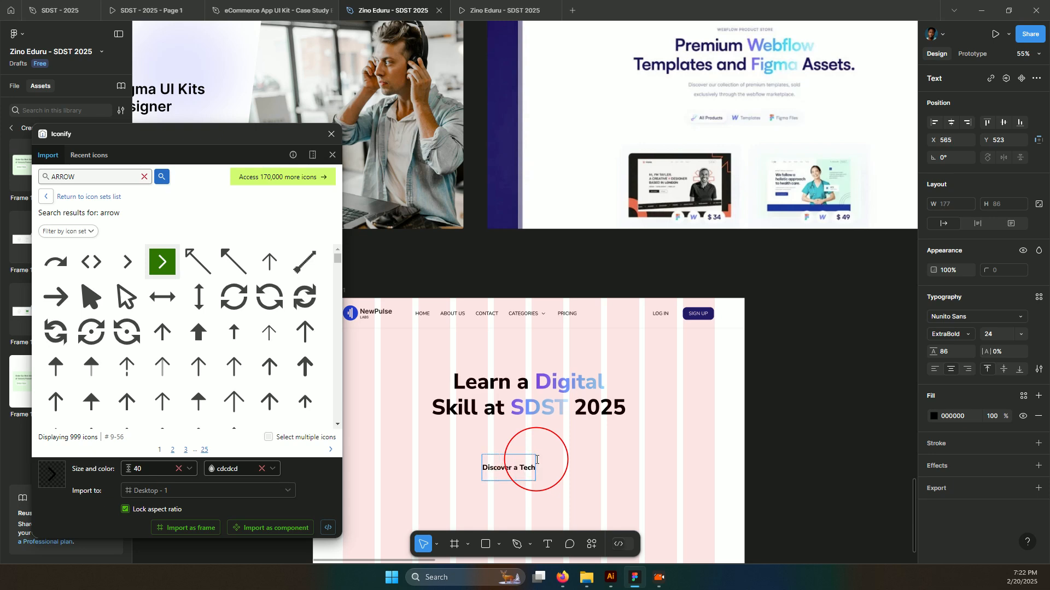
pyautogui.write('at can change and elevate your ')
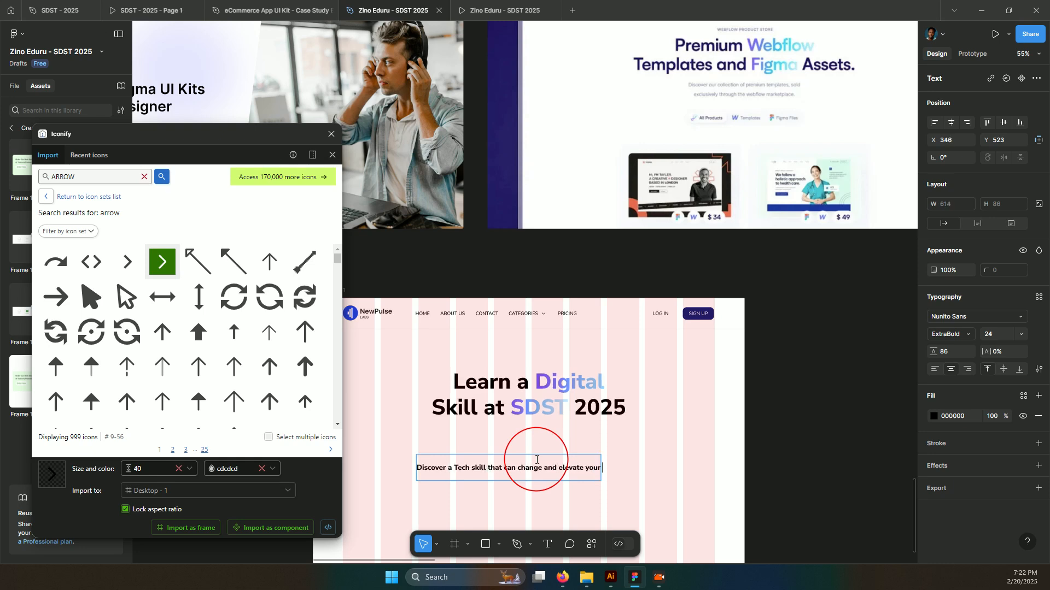
pyautogui.write('life')
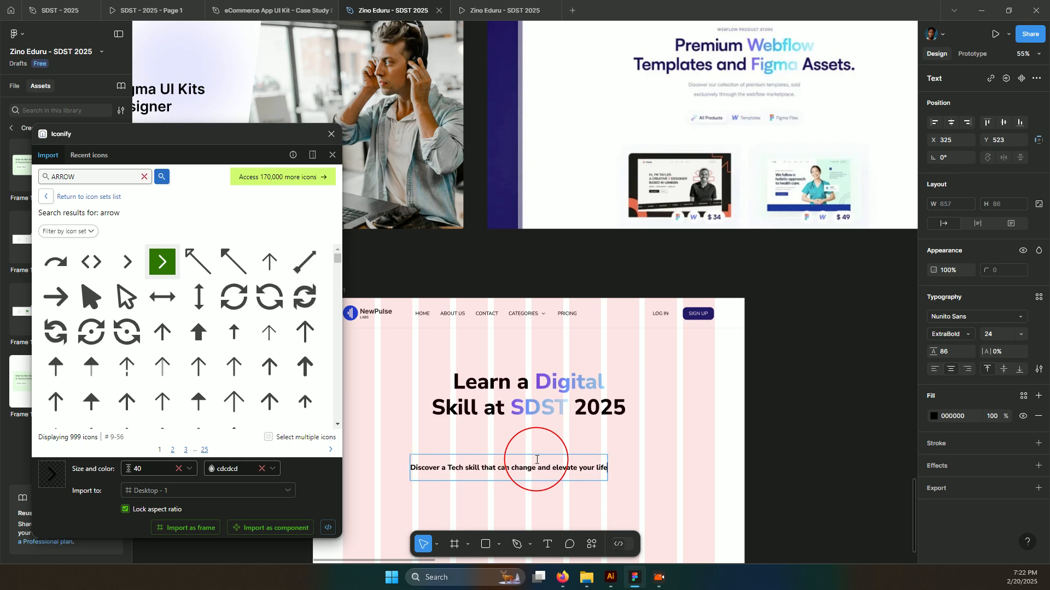
pyautogui.write(' and your')
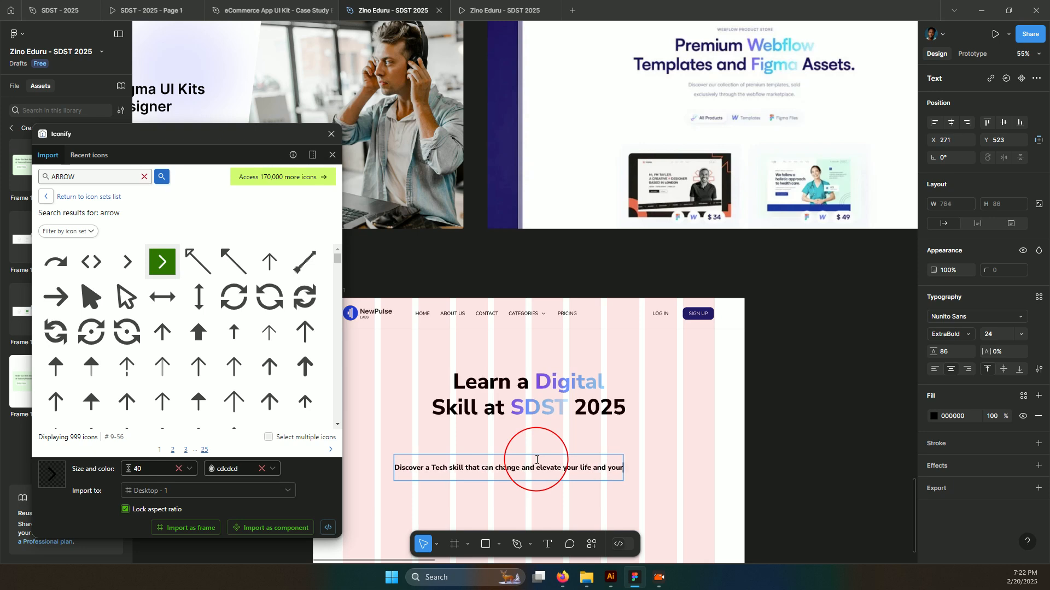
pyautogui.write(' pockets')
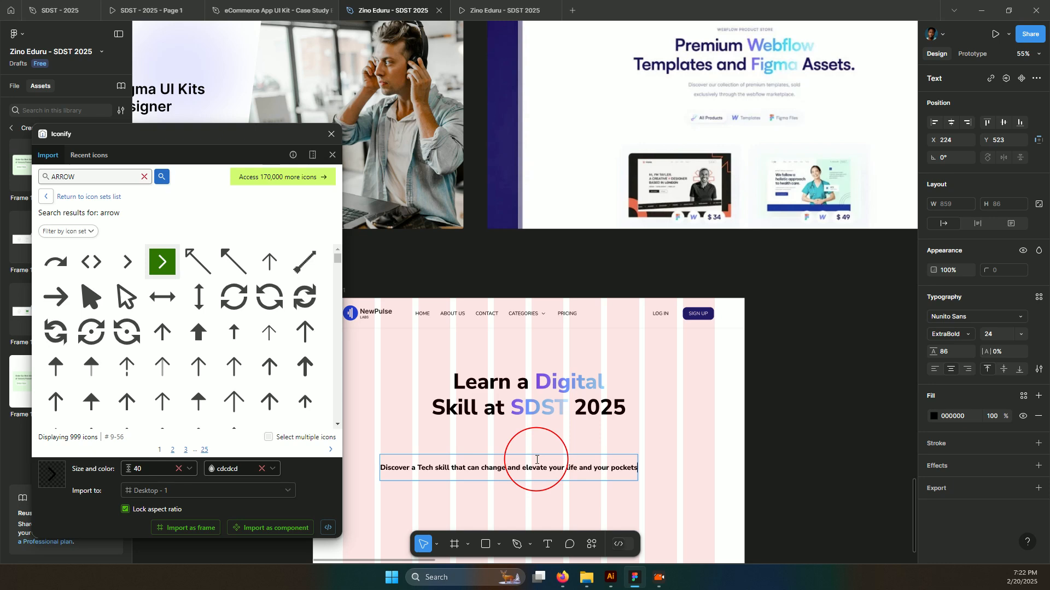
pyautogui.write(', i')
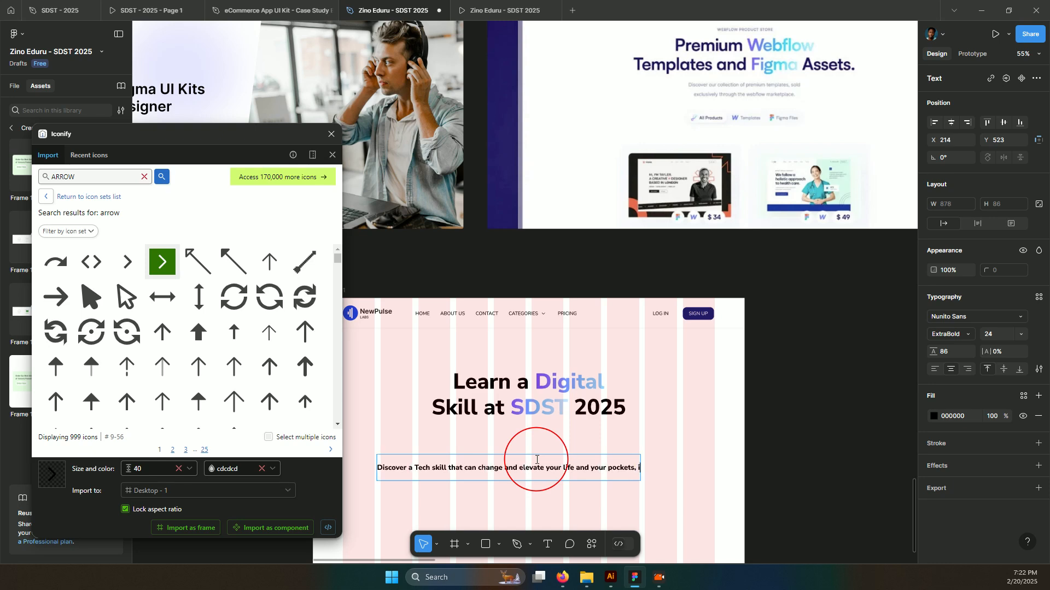
pyautogui.write('ncludin')
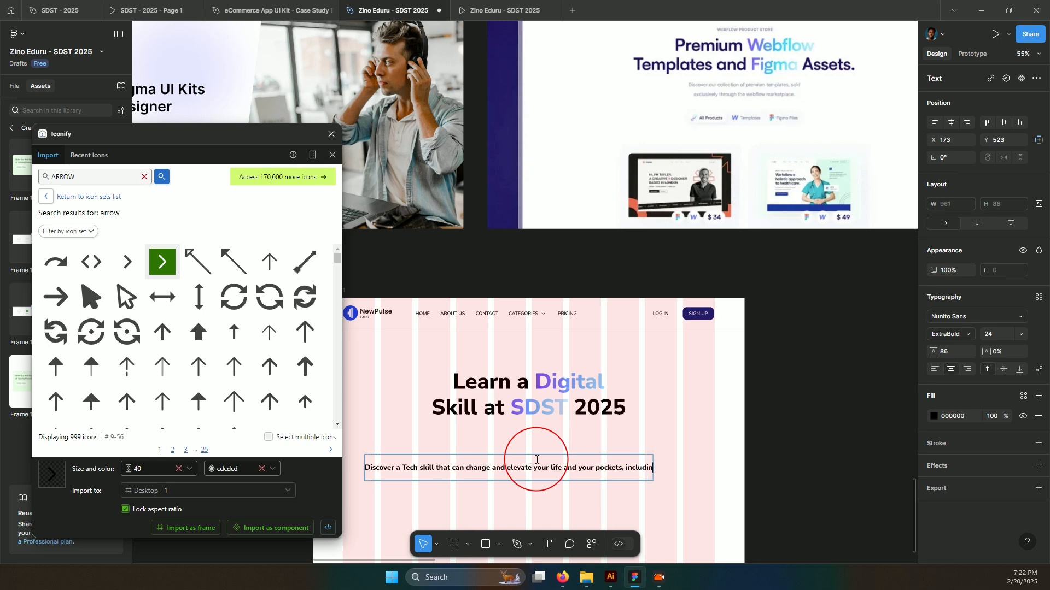
pyautogui.write('g yo')
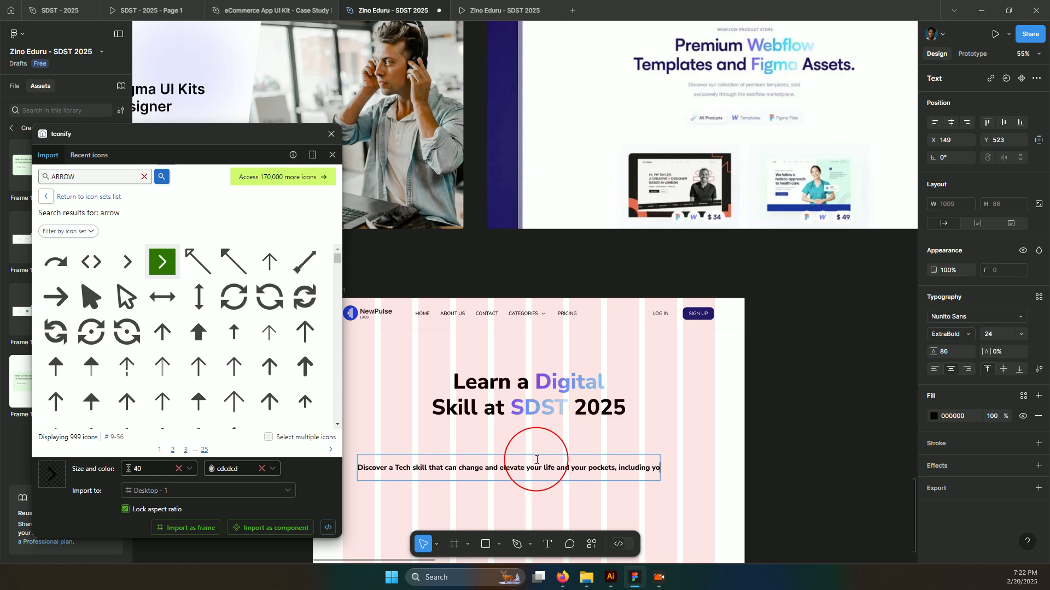
pyautogui.write('ur social')
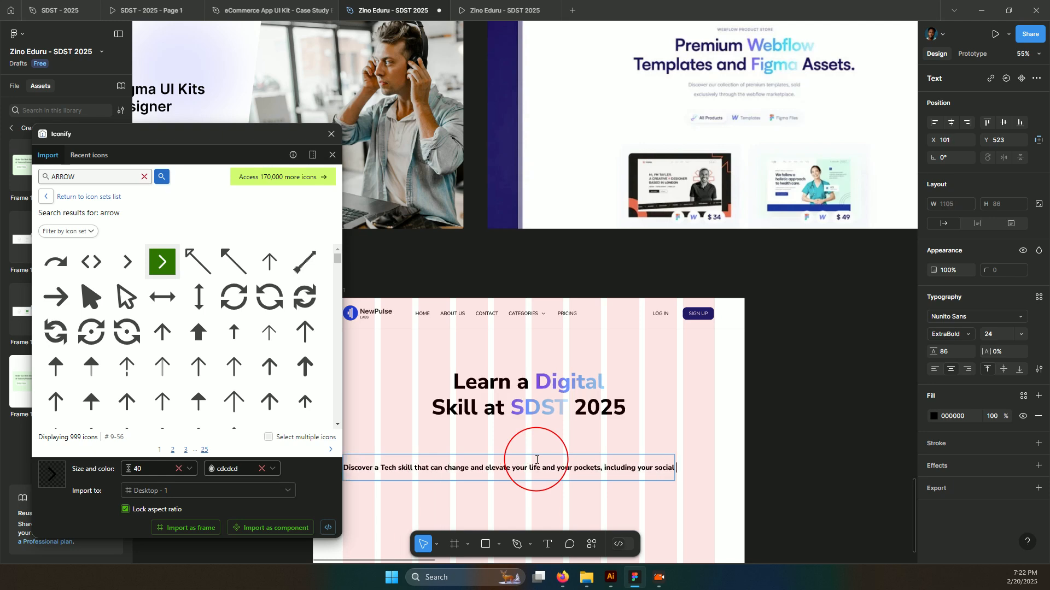
pyautogui.write(' skills')
pyautogui.press('Escape')
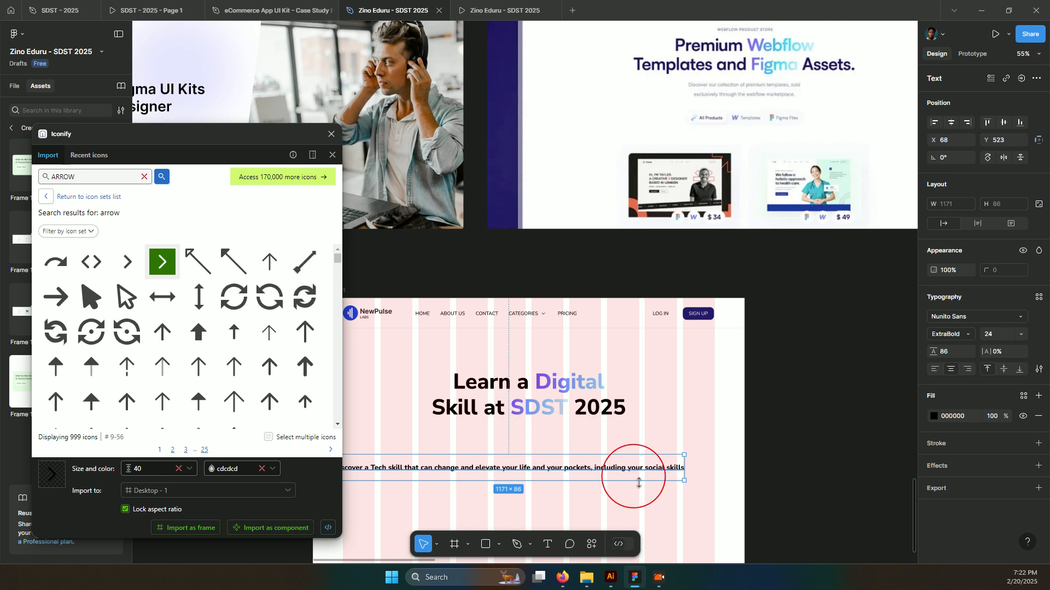
# Set the subtitle's line height to 24.
pyautogui.click(947, 354)
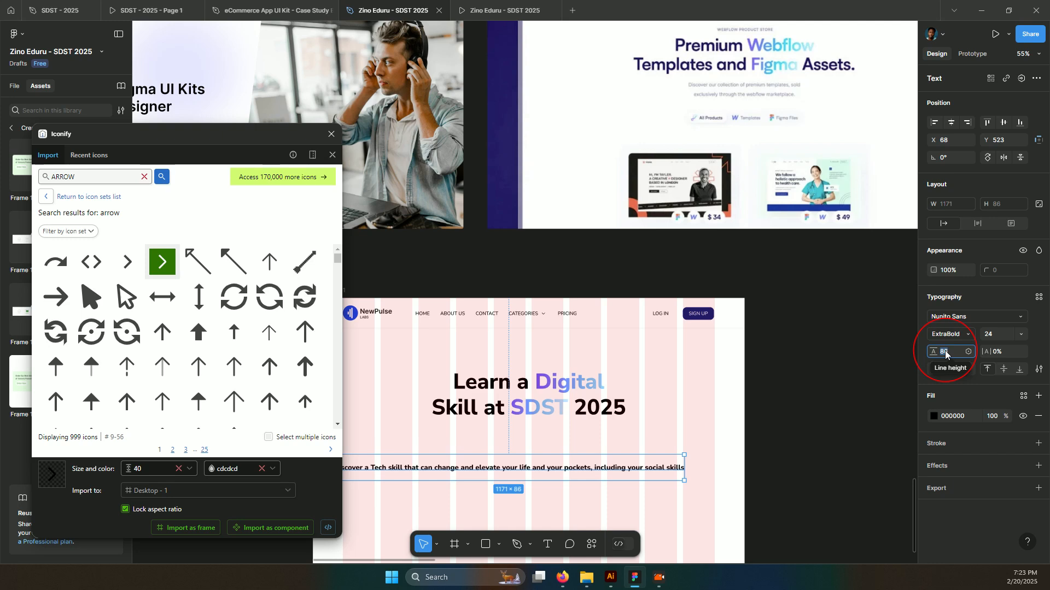
pyautogui.write('1')
pyautogui.press('BackSpace')
pyautogui.write('24')
pyautogui.press('Return')
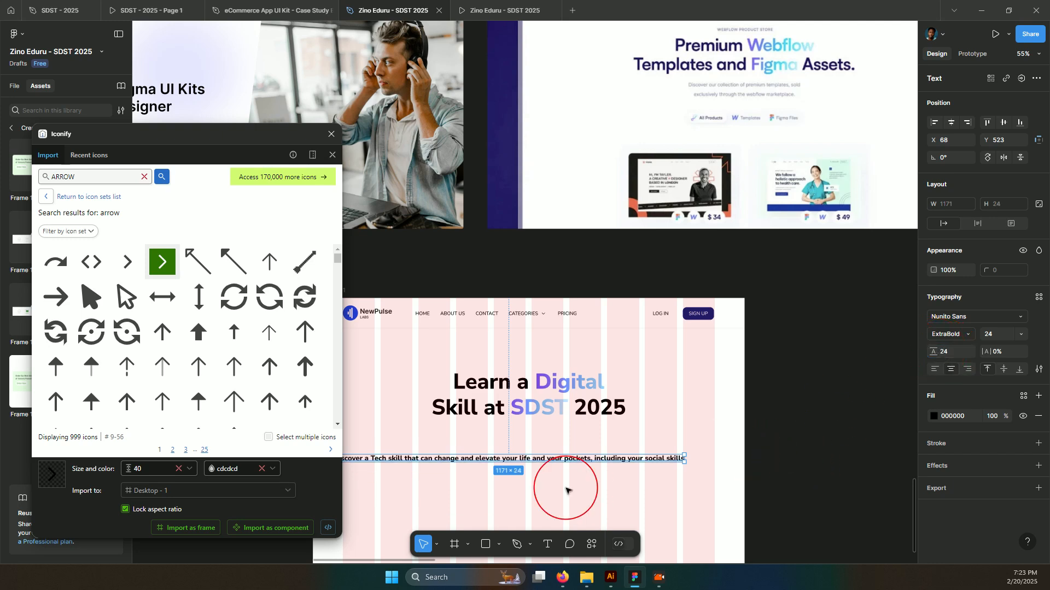
# Narrow the subtitle's text box to a width of about 510 so it wraps onto three lines, and center it horizontally in the frame.
pyautogui.scroll(-1, 572, 470)
pyautogui.moveTo(684, 416); pyautogui.dragTo(671, 412)
pyautogui.moveTo(550, 401); pyautogui.dragTo(486, 407)
pyautogui.click(951, 123)
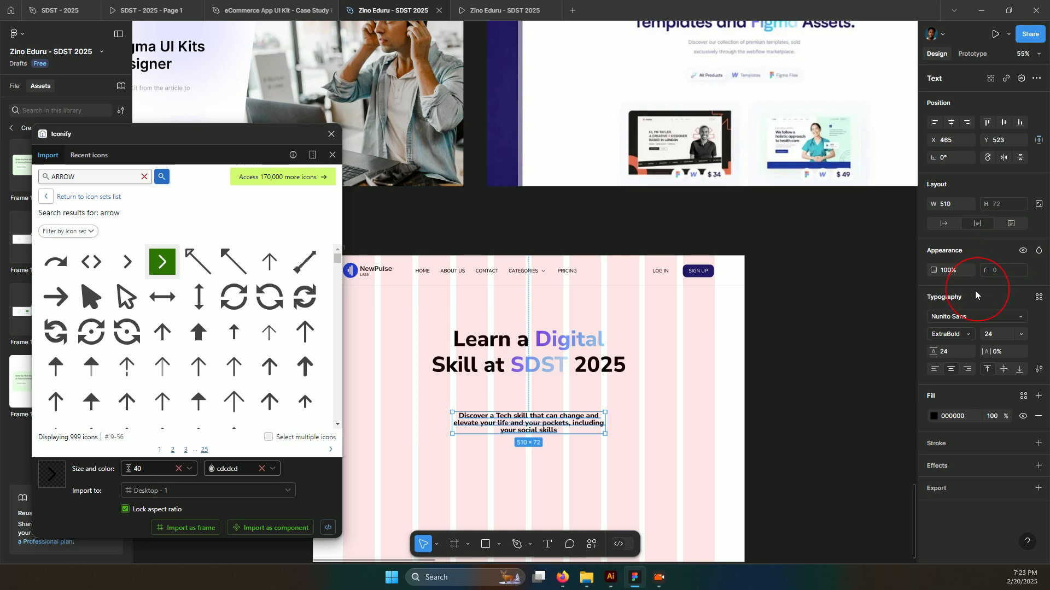
# Set the subtitle's font weight to Medium and its line height to 32.
pyautogui.click(966, 336)
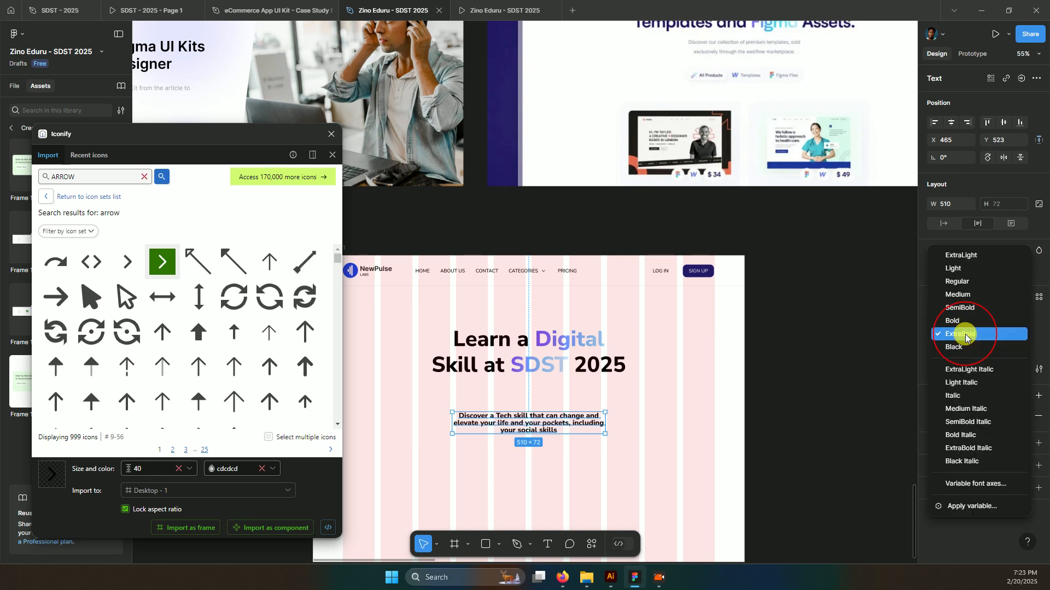
pyautogui.click(965, 295)
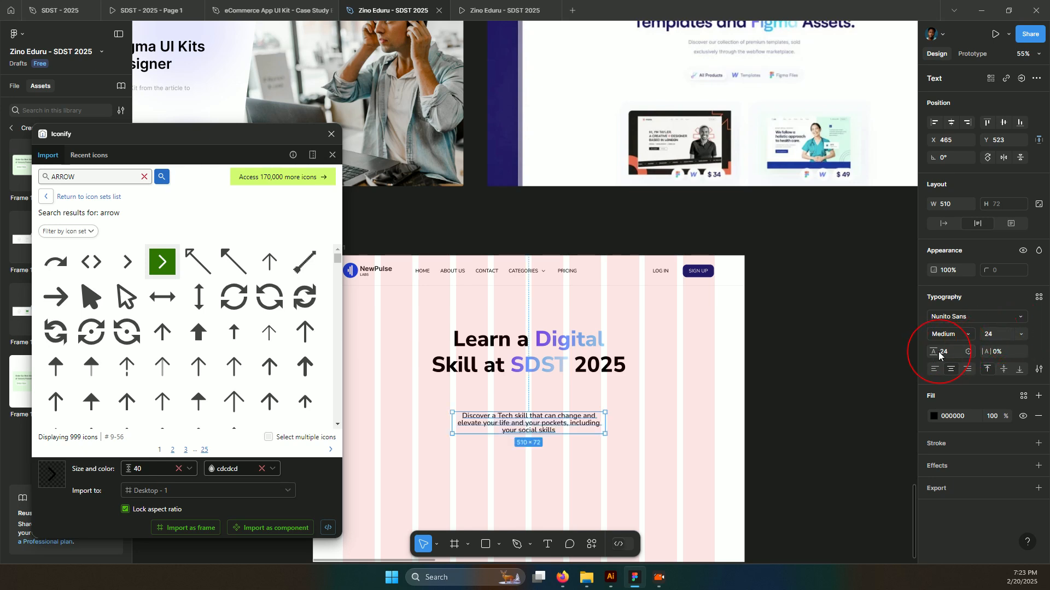
pyautogui.moveTo(934, 352); pyautogui.dragTo(943, 352)
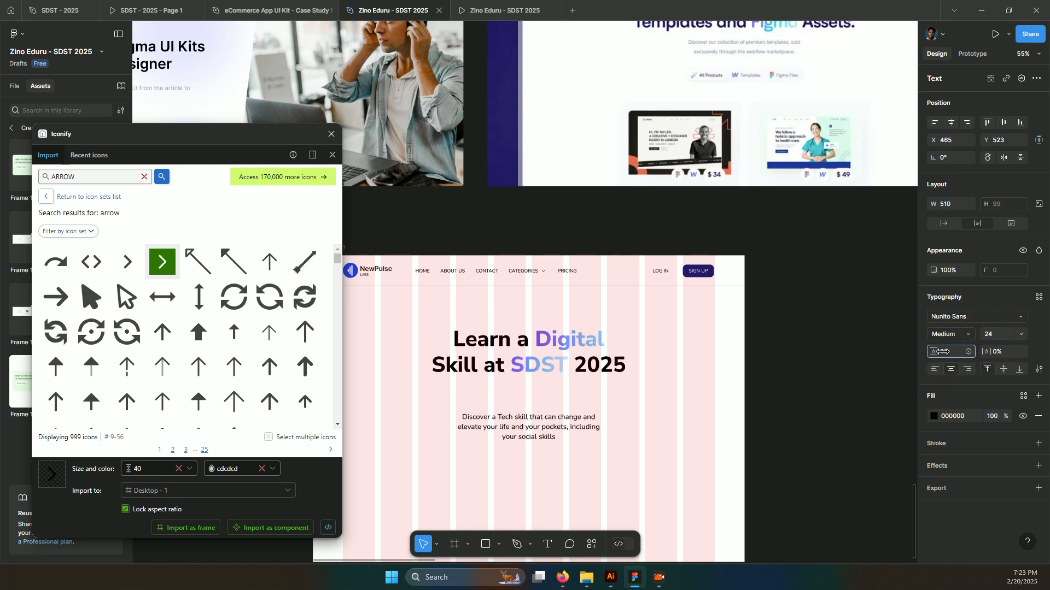
# Set the subtitle's fill to gray 6F6F6F and move it up to Y 416, just beneath the heading.
pyautogui.click(934, 415)
pyautogui.moveTo(800, 345); pyautogui.dragTo(648, 366)
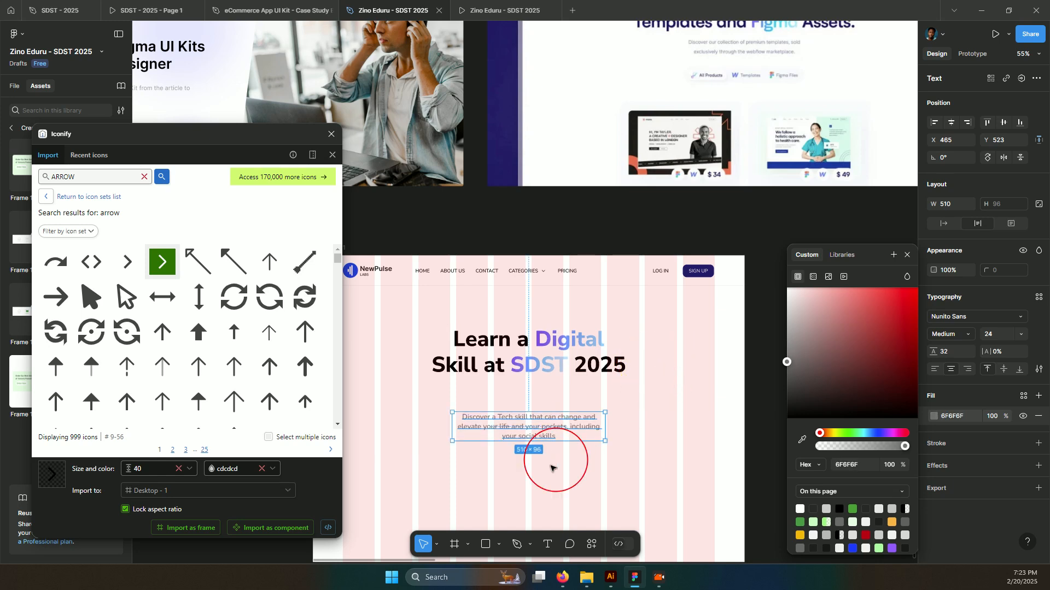
pyautogui.click(534, 433)
pyautogui.moveTo(530, 407); pyautogui.dragTo(529, 376)
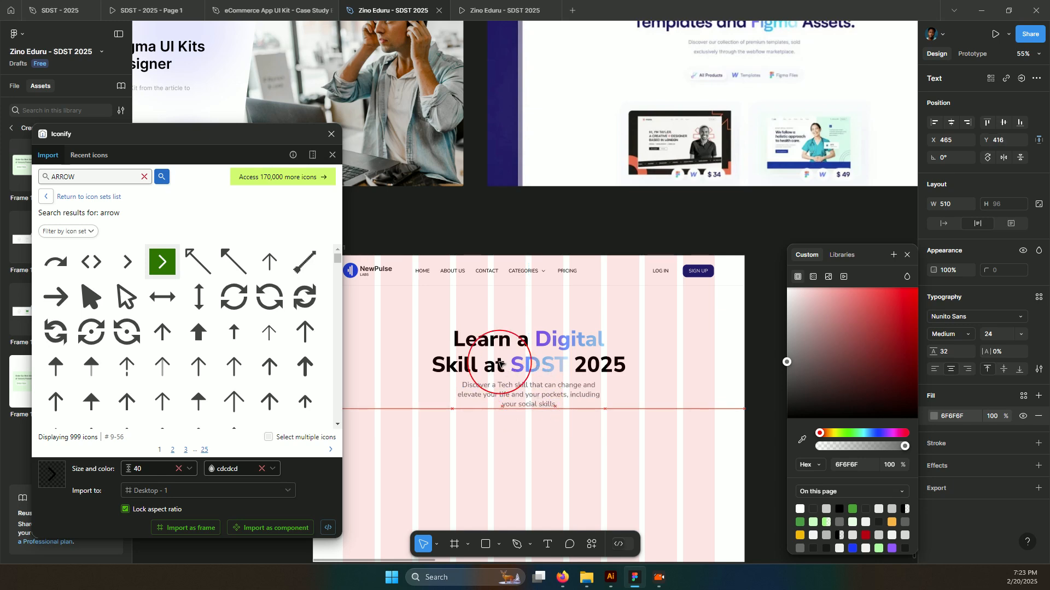
# Change the black color of the heading "Learn a Digital Skill at SDST 2025" to dark gray 2F2F2F, keeping the two gradient words.
pyautogui.click(549, 365)
pyautogui.click(932, 507)
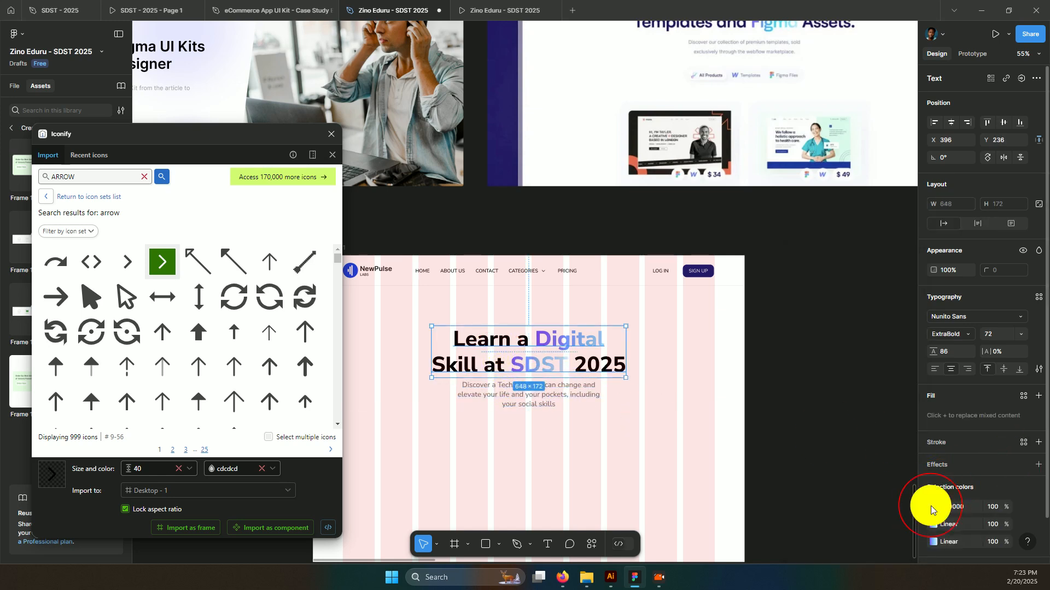
pyautogui.moveTo(804, 335)
pyautogui.mouseDown()
pyautogui.moveTo(757, 347)
pyautogui.moveTo(700, 383)
pyautogui.mouseUp()
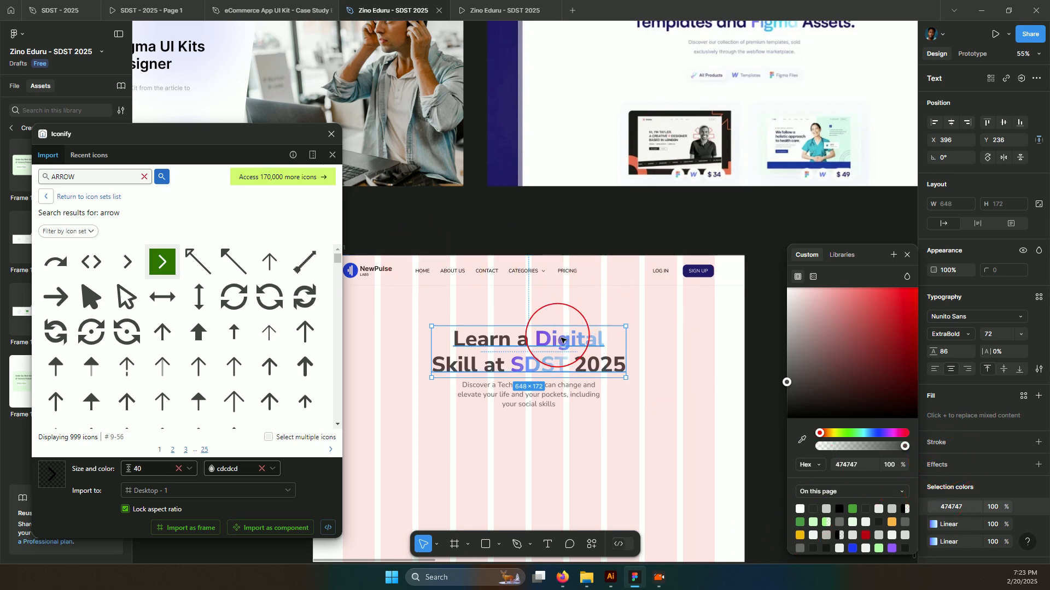
pyautogui.moveTo(804, 401); pyautogui.dragTo(772, 395)
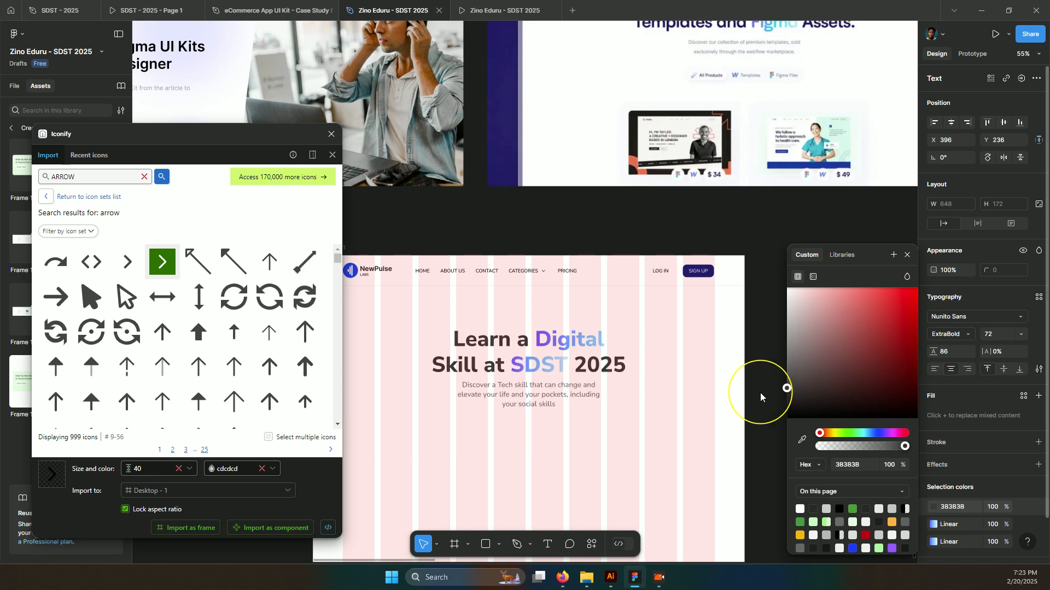
pyautogui.moveTo(757, 391); pyautogui.dragTo(750, 400)
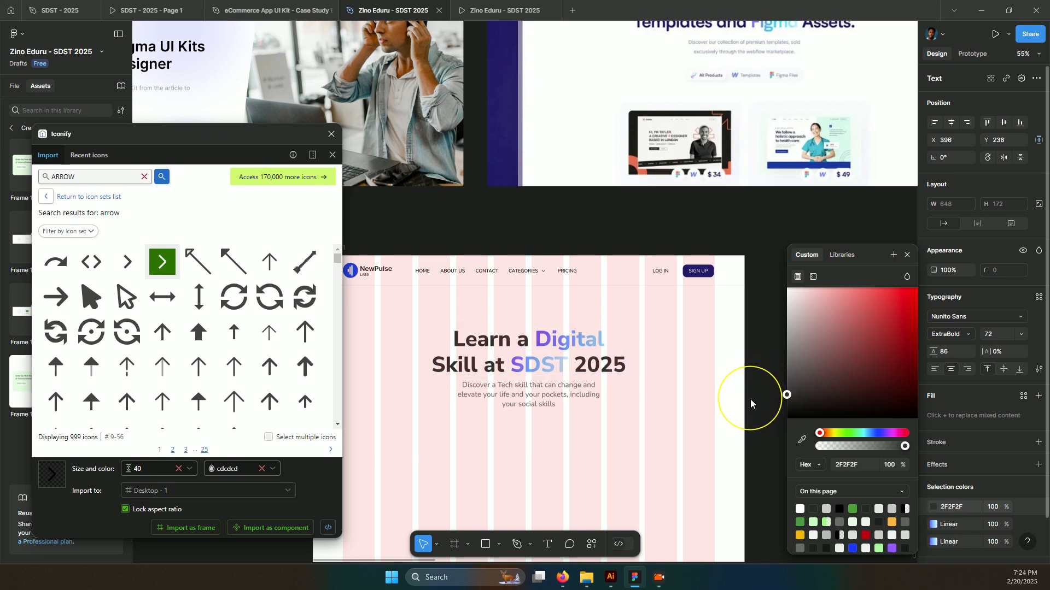
# Recolor the heading's dark gray text to navy 0A1375, sampled from the SIGN UP button.
pyautogui.click(801, 440)
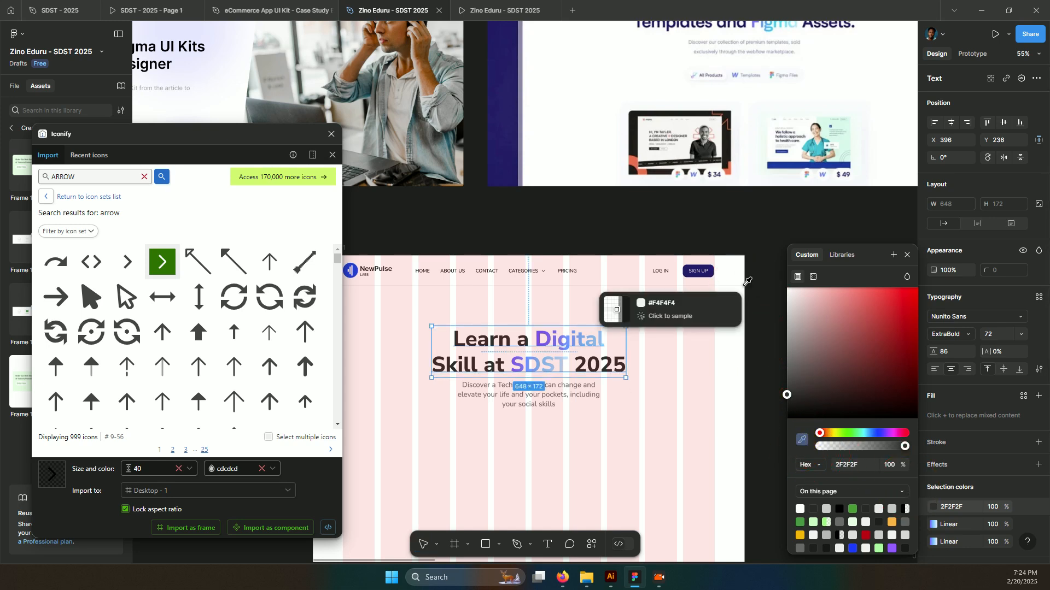
pyautogui.click(713, 269)
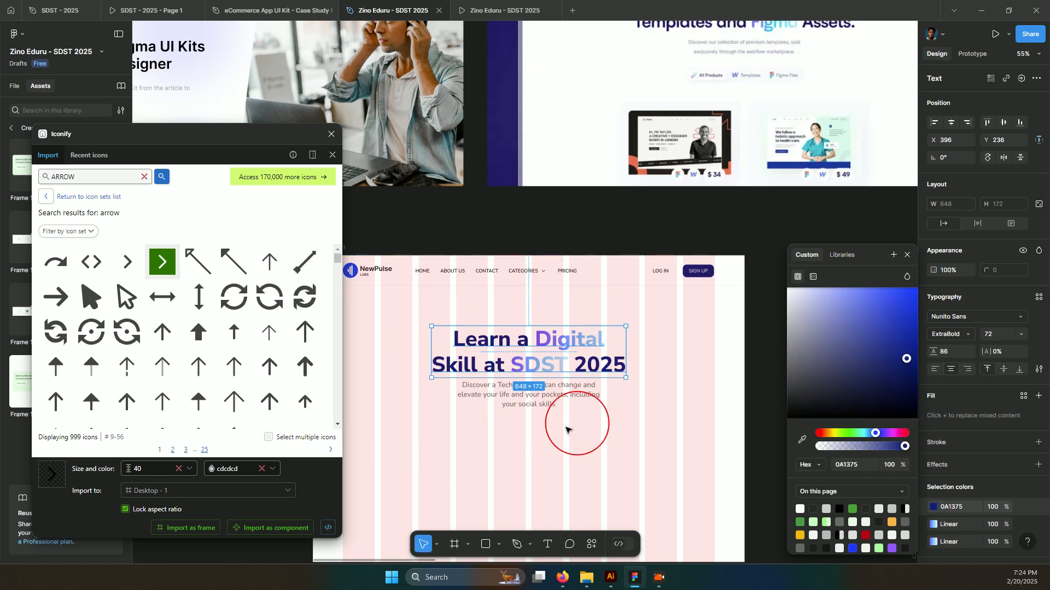
# Widen the subtitle's text box symmetrically to about 622 so the text wraps onto two lines.
pyautogui.click(529, 389)
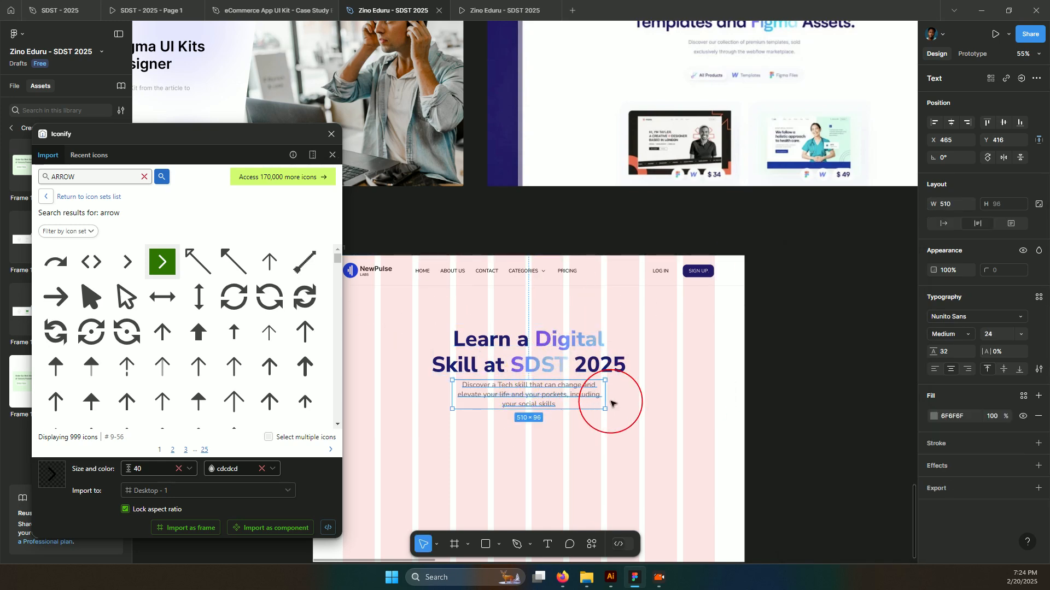
pyautogui.press('alt')
pyautogui.moveTo(613, 398); pyautogui.dragTo(623, 401)
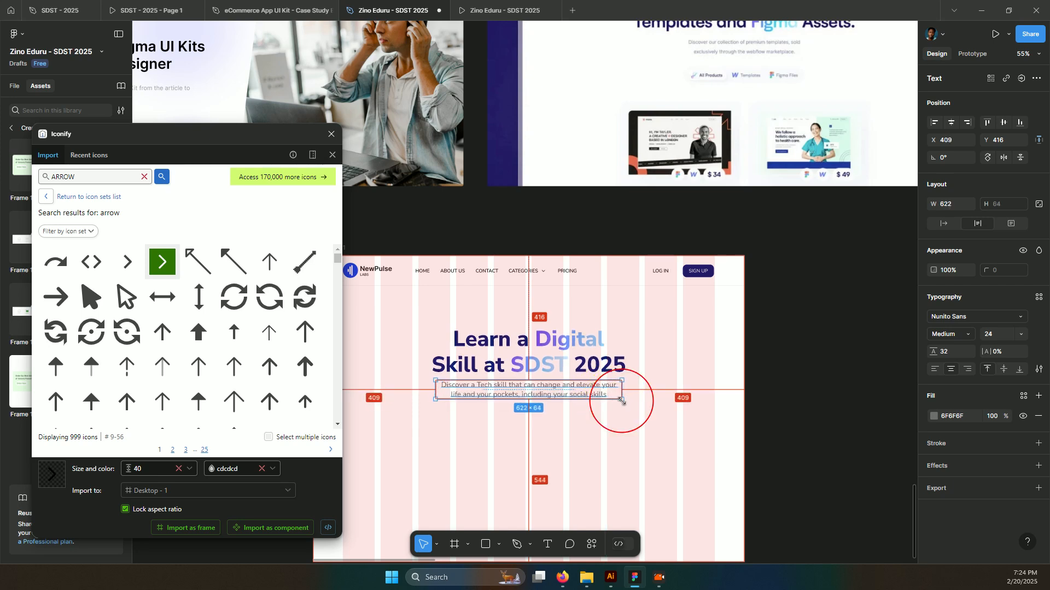
# Replace the NewPulse logo's bright blue with navy 0A1375, sampled from the SIGN UP button.
pyautogui.scroll(3, 456, 347)
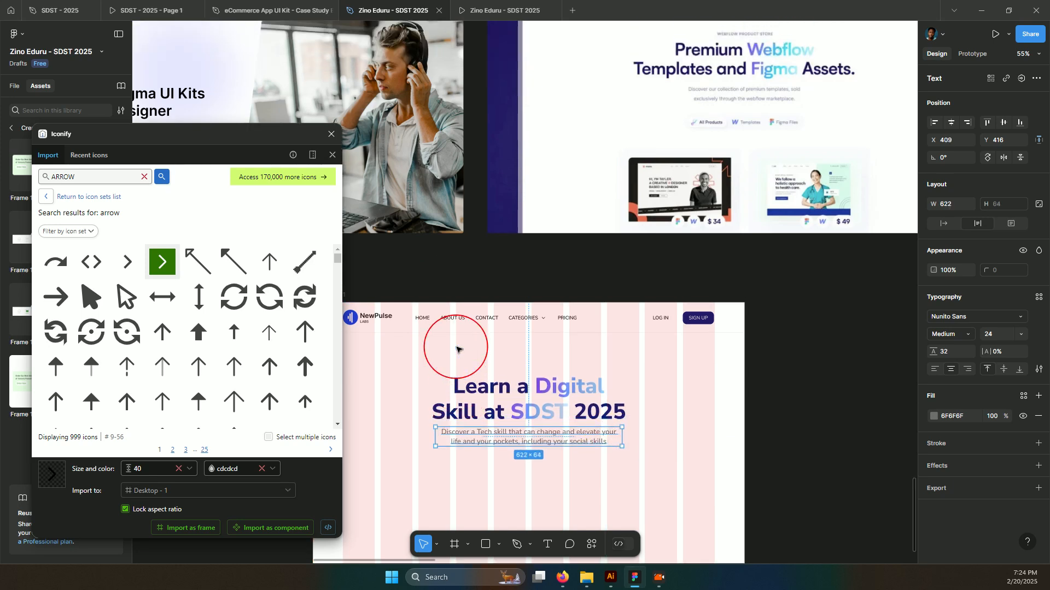
pyautogui.click(353, 322)
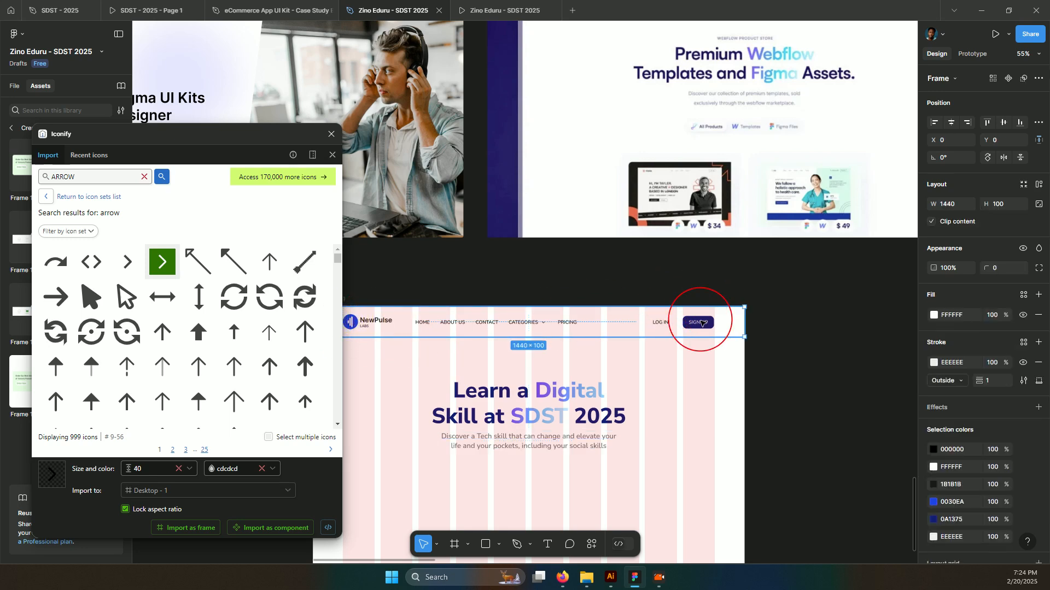
pyautogui.click(822, 460)
pyautogui.click(931, 471)
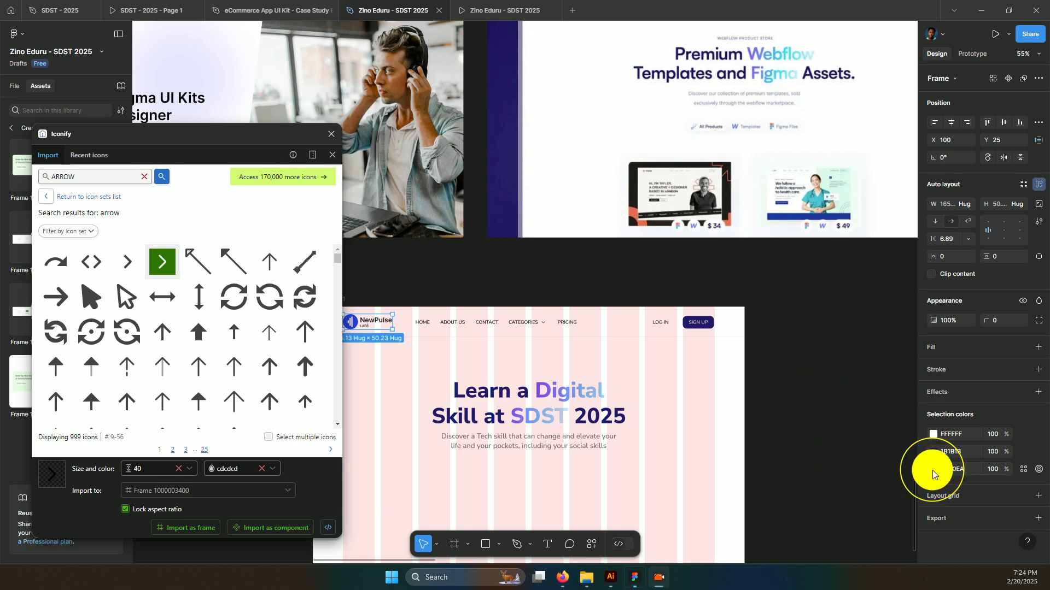
pyautogui.click(803, 440)
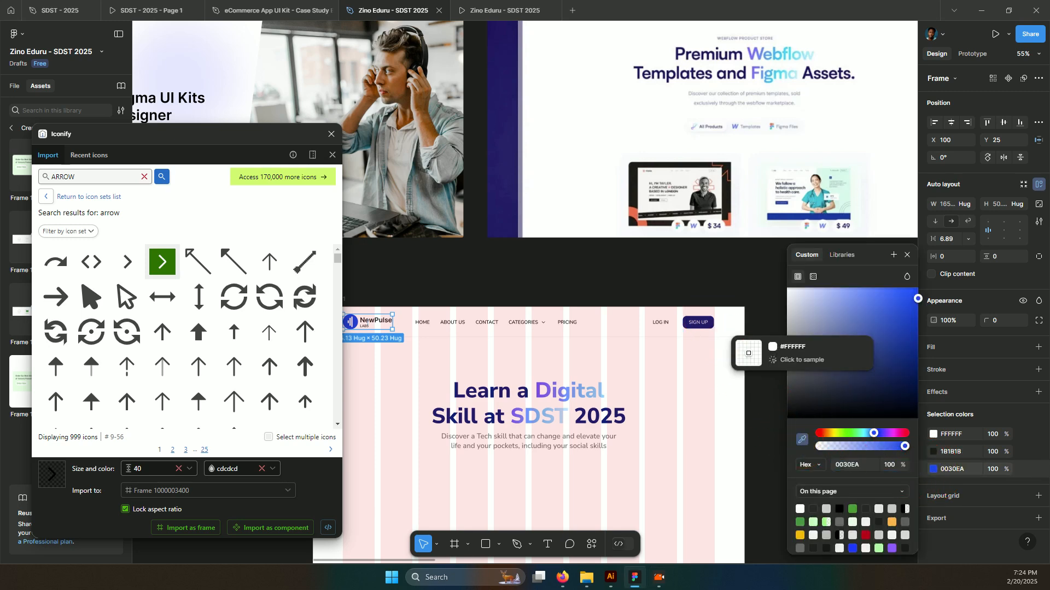
pyautogui.click(712, 322)
# Duplicate the subtitle above the heading and change the copy's text to "Do you want to change your tech status?".
pyautogui.scroll(-5, 544, 365)
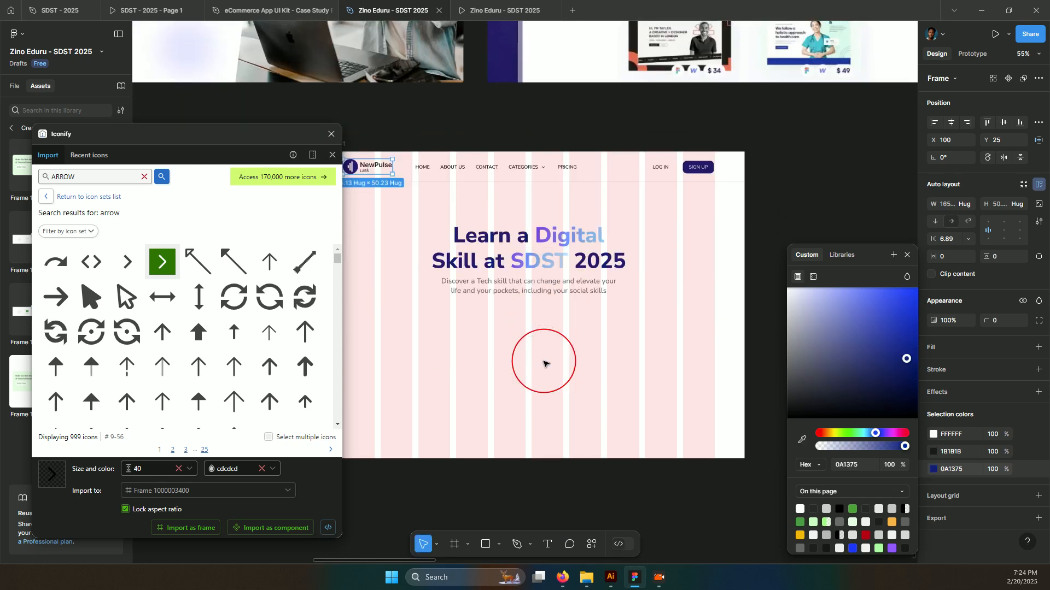
pyautogui.click(527, 287)
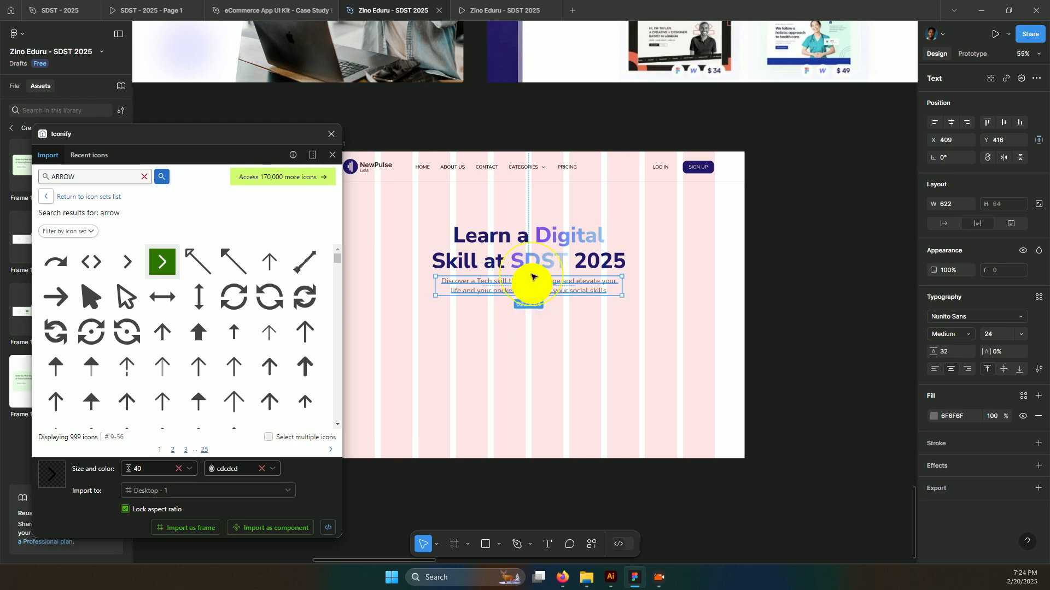
pyautogui.moveTo(531, 198); pyautogui.dragTo(529, 200)
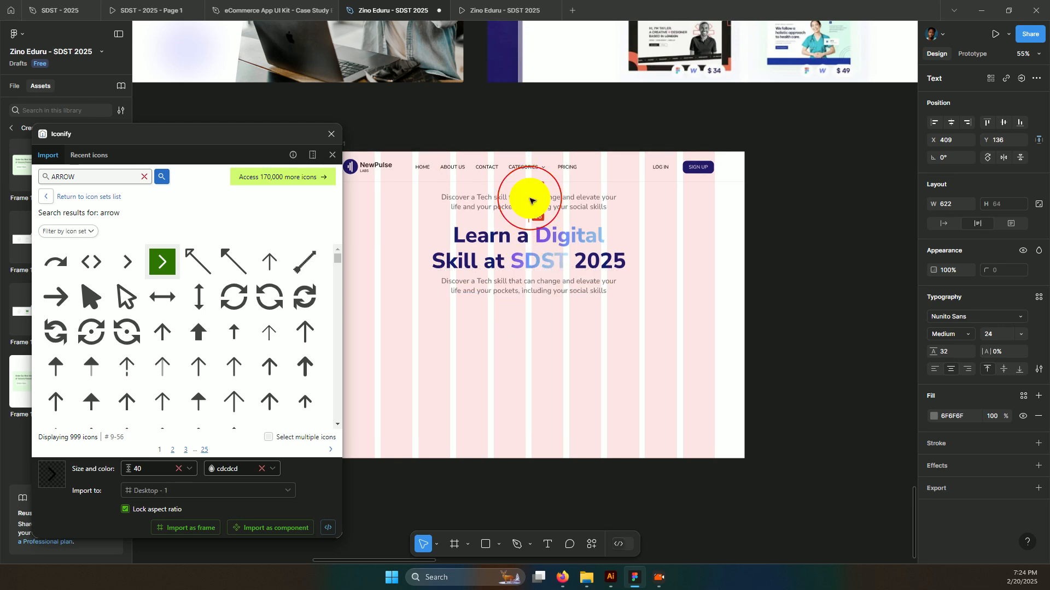
pyautogui.doubleClick(531, 199)
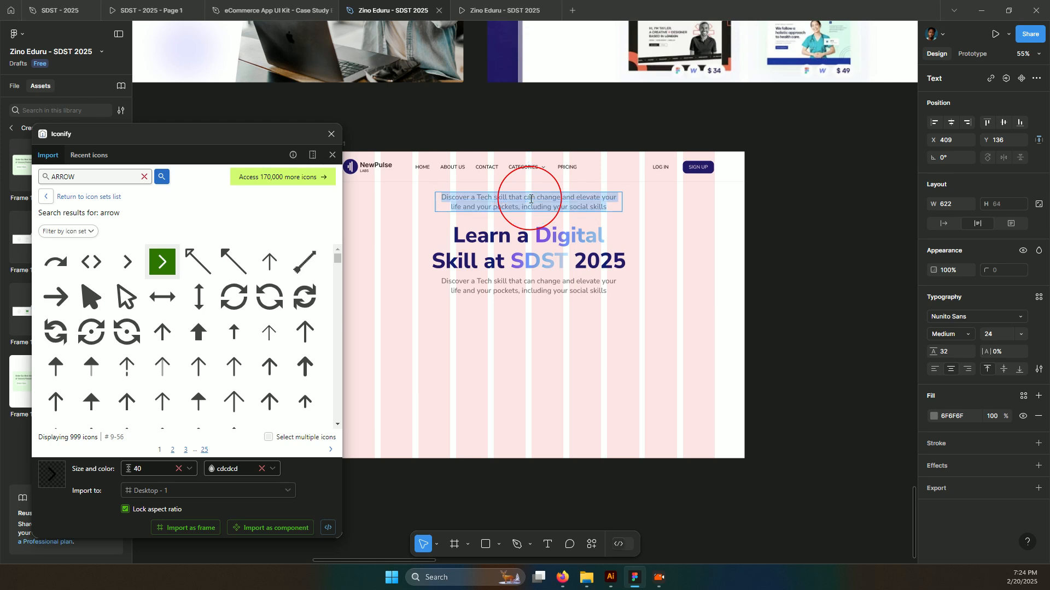
pyautogui.write('Do')
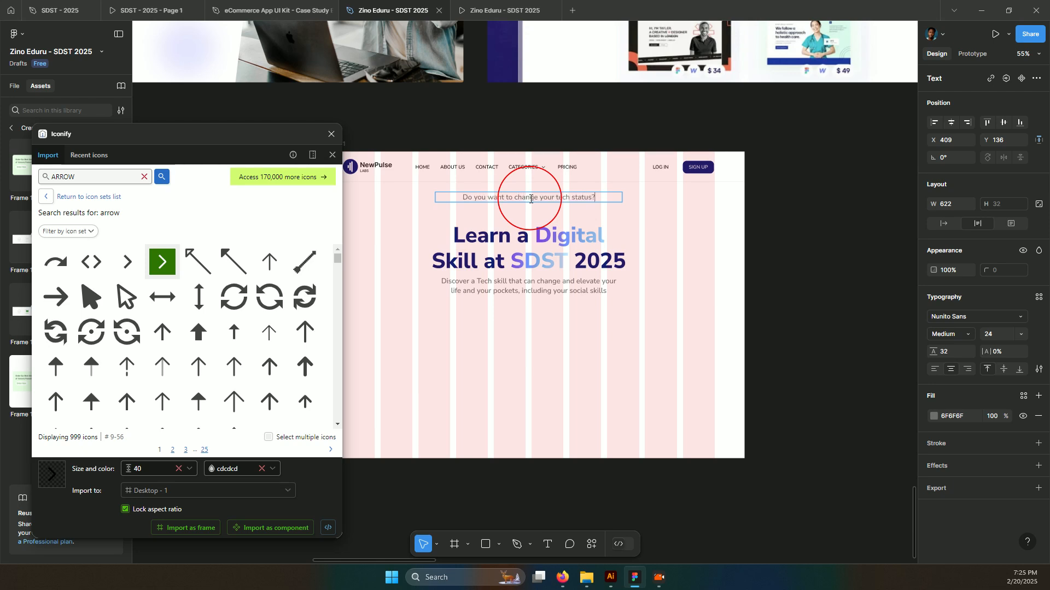
pyautogui.click(530, 199)
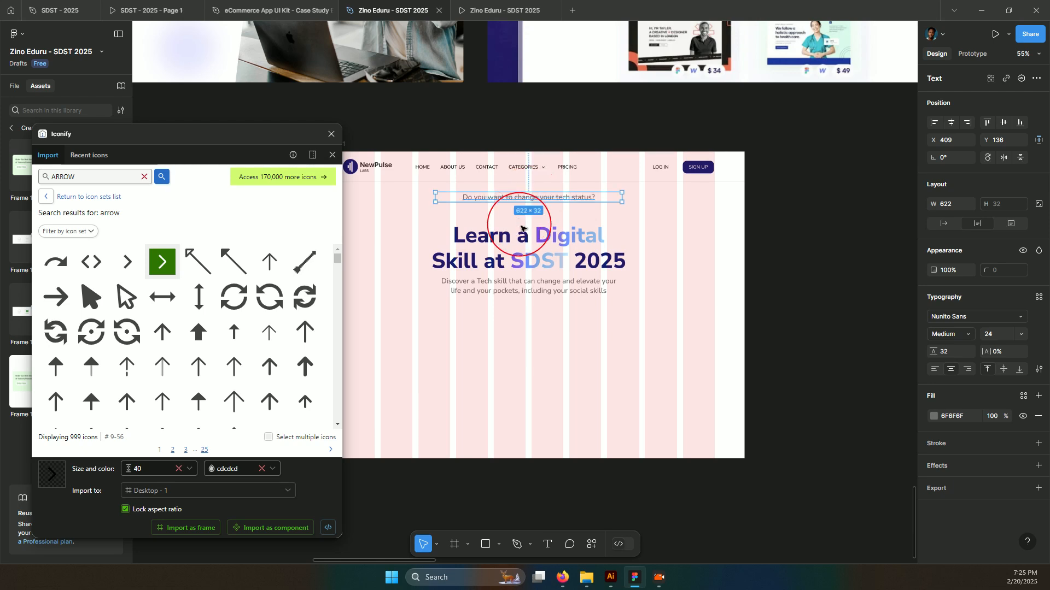
# Fit the question line's text box to its content and set its font size to 18.
pyautogui.doubleClick(625, 196)
pyautogui.click(995, 337)
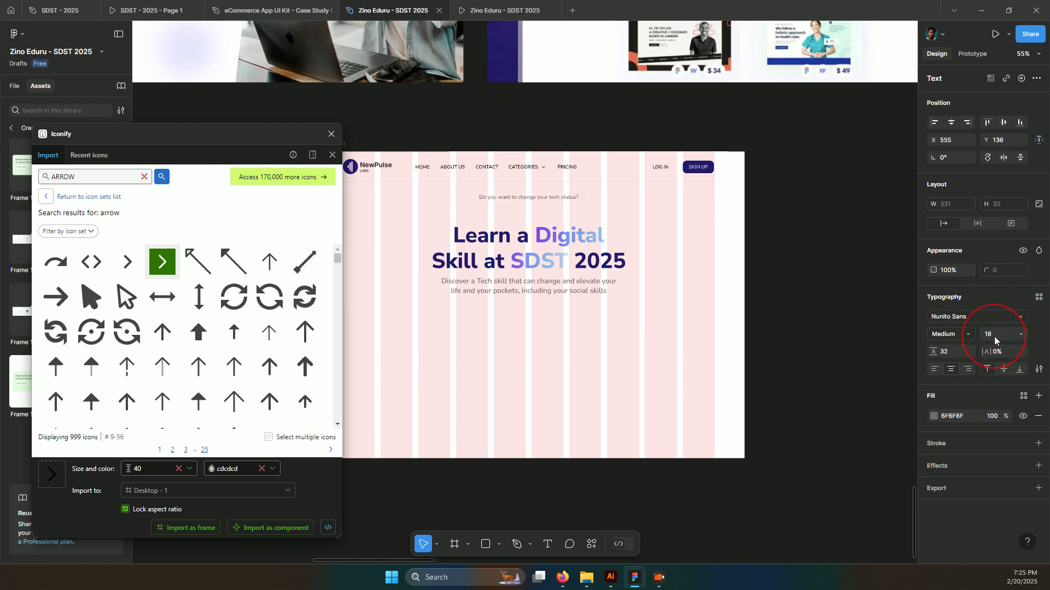
# Move the question line down to Y 196, just above the heading.
pyautogui.click(552, 201)
pyautogui.moveTo(553, 214); pyautogui.dragTo(552, 217)
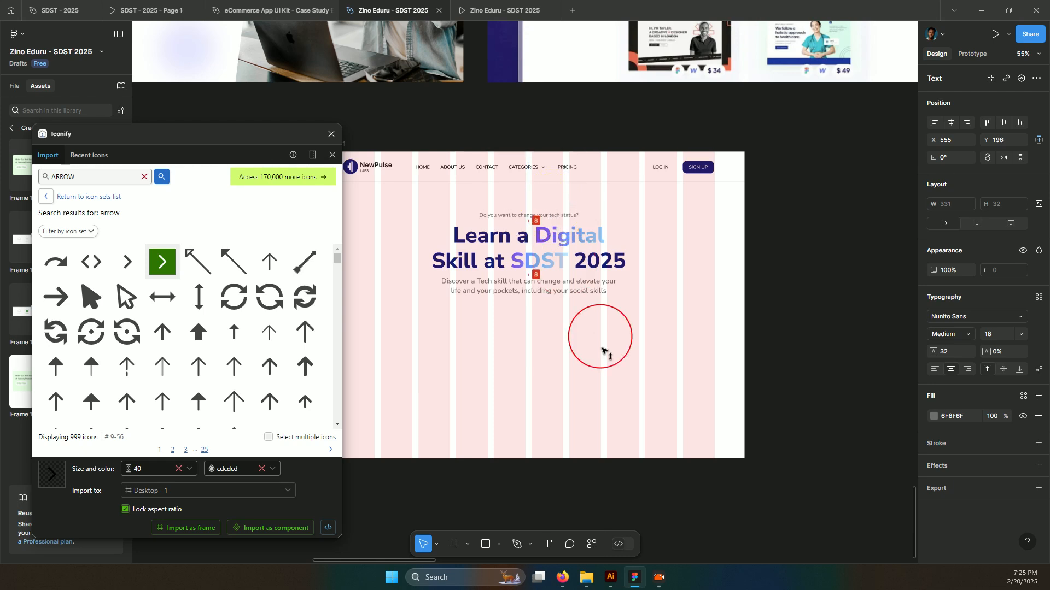
pyautogui.click(755, 216)
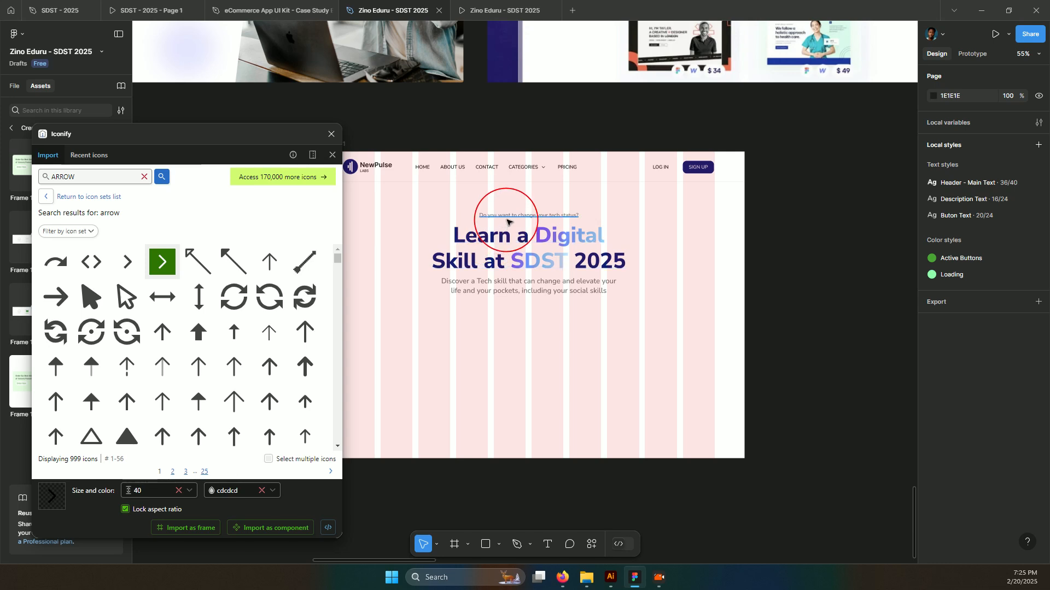
pyautogui.scroll(-1, 502, 281)
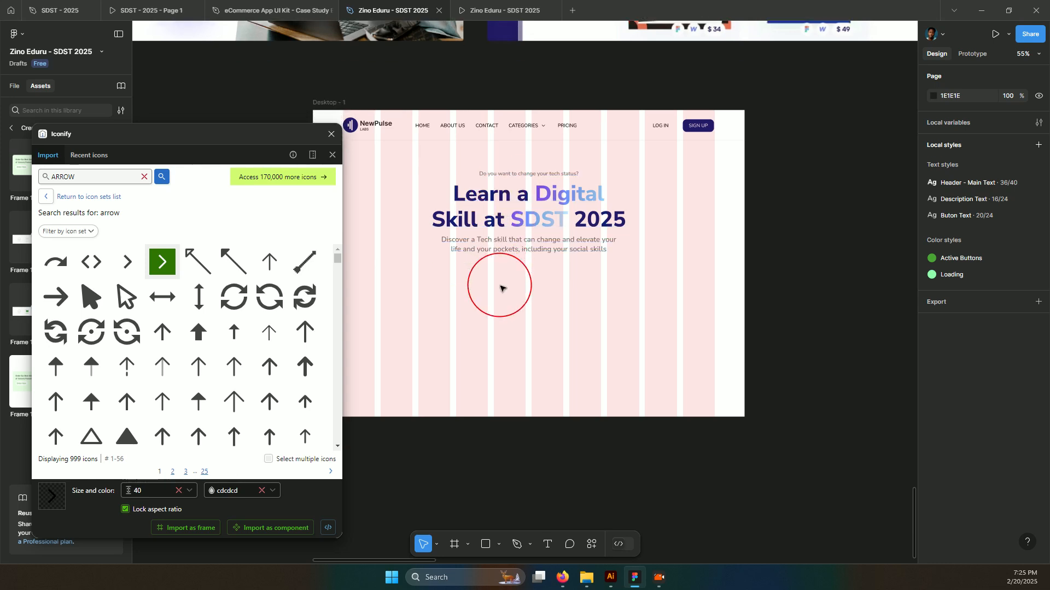
pyautogui.scroll(-5, 501, 281)
pyautogui.scroll(3, 501, 284)
pyautogui.scroll(-2, 501, 290)
pyautogui.scroll(-2, 501, 291)
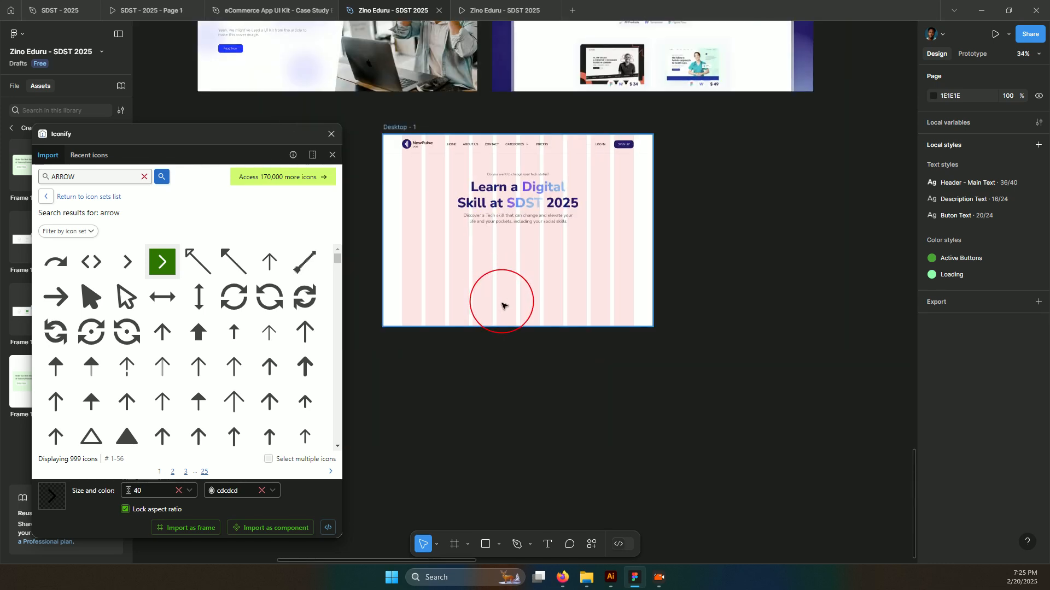
pyautogui.scroll(3, 497, 298)
pyautogui.scroll(-5, 488, 309)
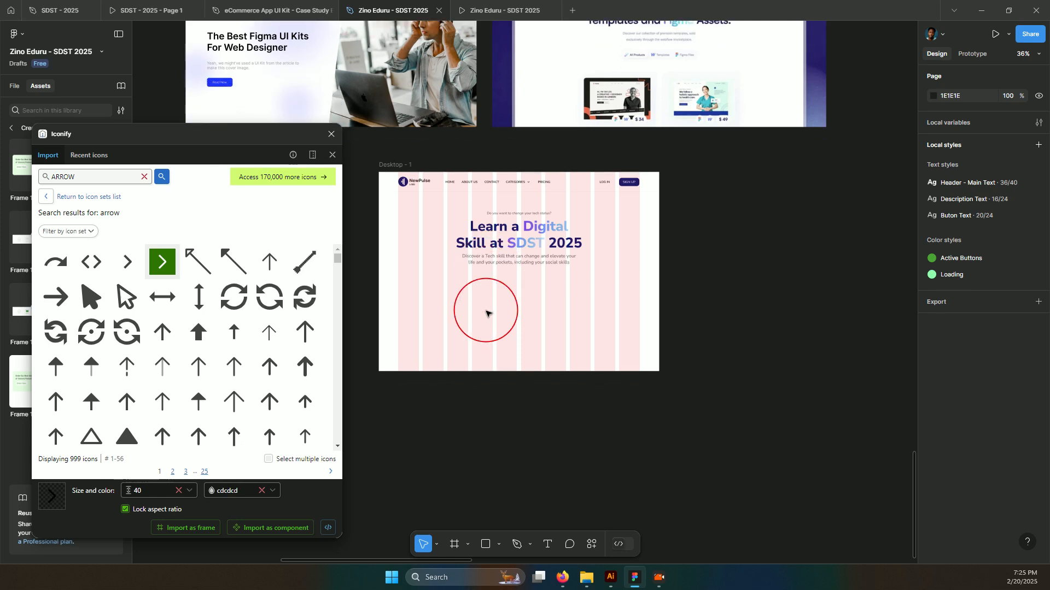
pyautogui.scroll(1, 437, 186)
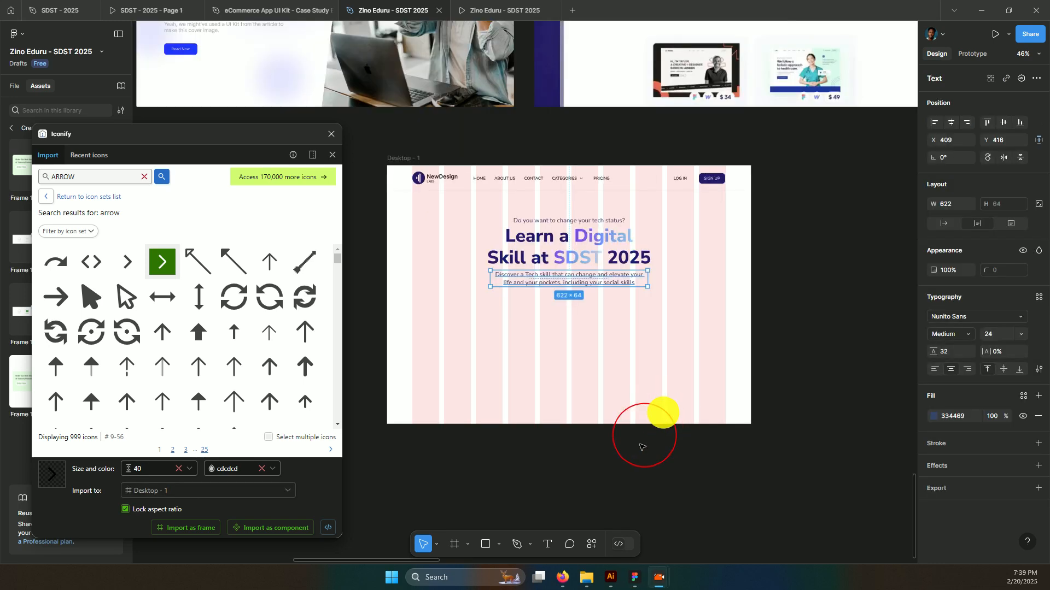
# Bring four SDST flyer images from the Downloads folder onto the Figma canvas.
pyautogui.click(584, 570)
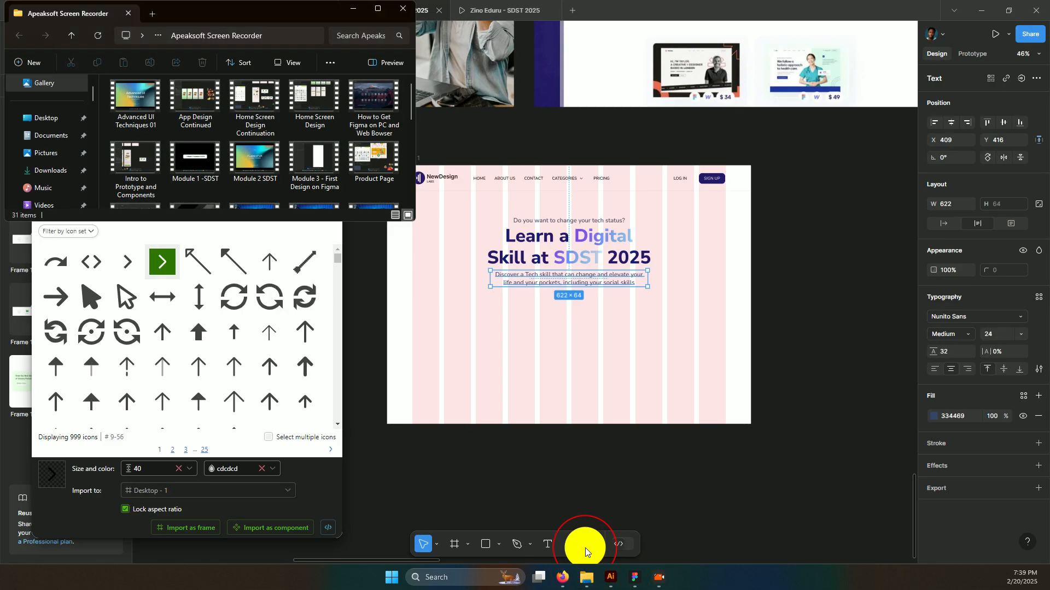
pyautogui.click(60, 170)
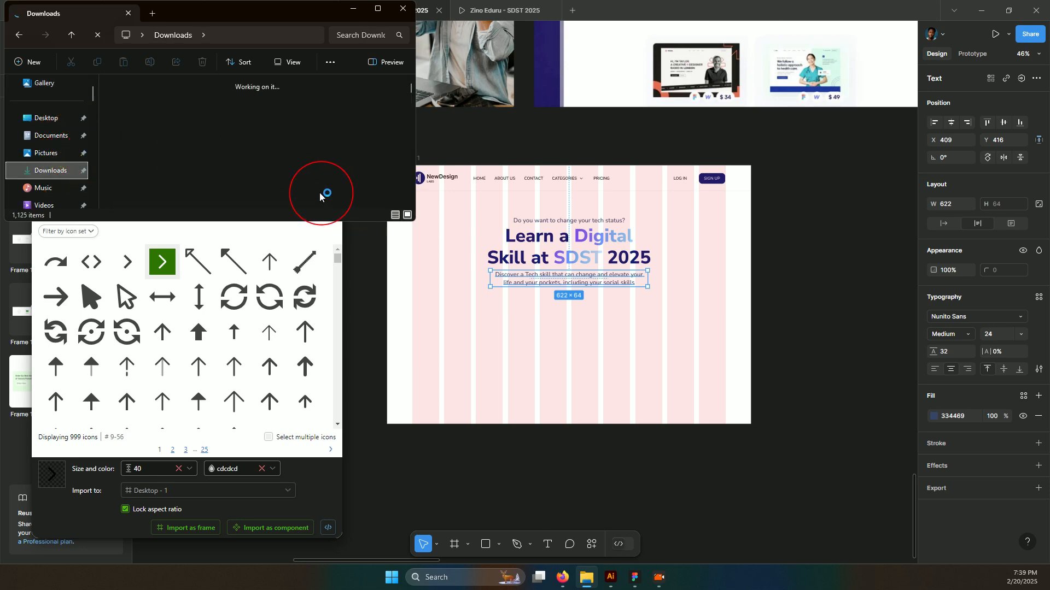
pyautogui.click(175, 140)
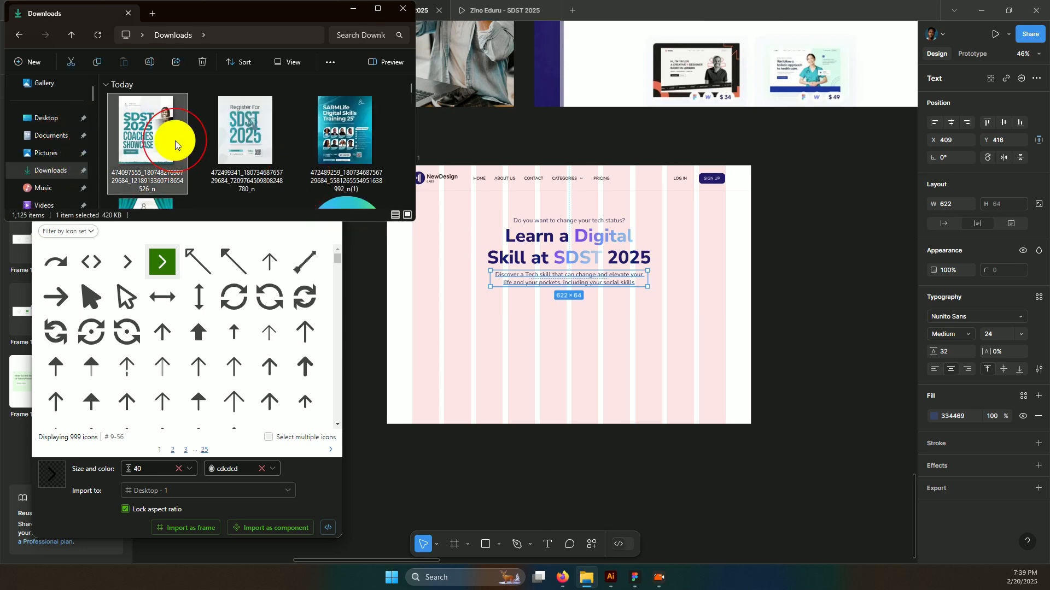
pyautogui.keyDown('ctrl'); pyautogui.click(218, 129); pyautogui.keyUp('ctrl')
pyautogui.keyDown('ctrl'); pyautogui.click(346, 152); pyautogui.keyUp('ctrl')
pyautogui.keyDown('ctrl'); pyautogui.click(145, 203); pyautogui.keyUp('ctrl')
pyautogui.moveTo(257, 189); pyautogui.dragTo(793, 211)
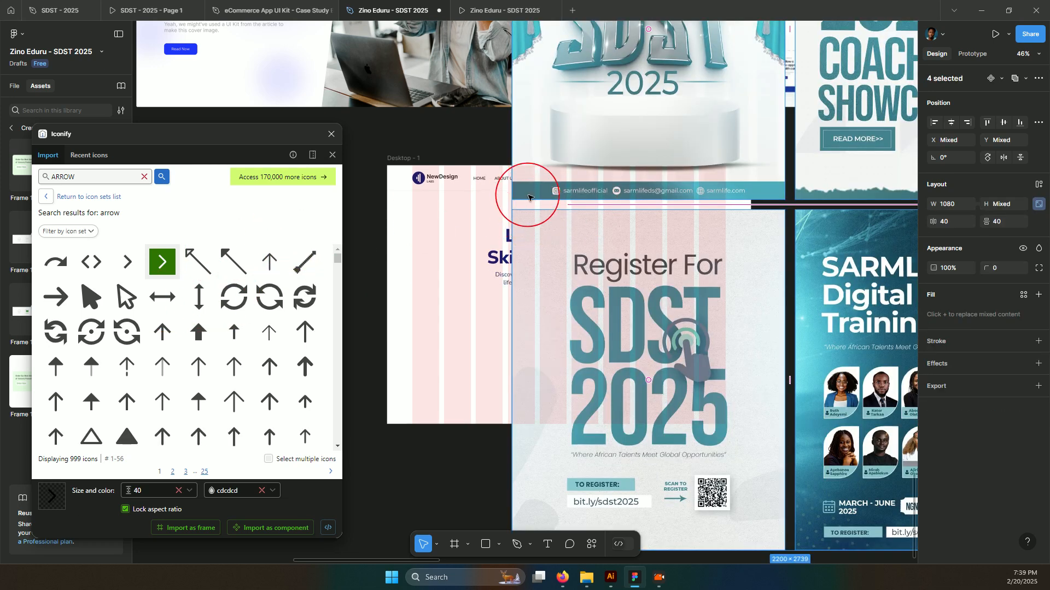
# Scale the four flyers down proportionally to about 203 wide each and place them beneath the subtitle.
pyautogui.press('k')
pyautogui.moveTo(525, 190); pyautogui.dragTo(814, 246)
pyautogui.moveTo(860, 173); pyautogui.dragTo(570, 336)
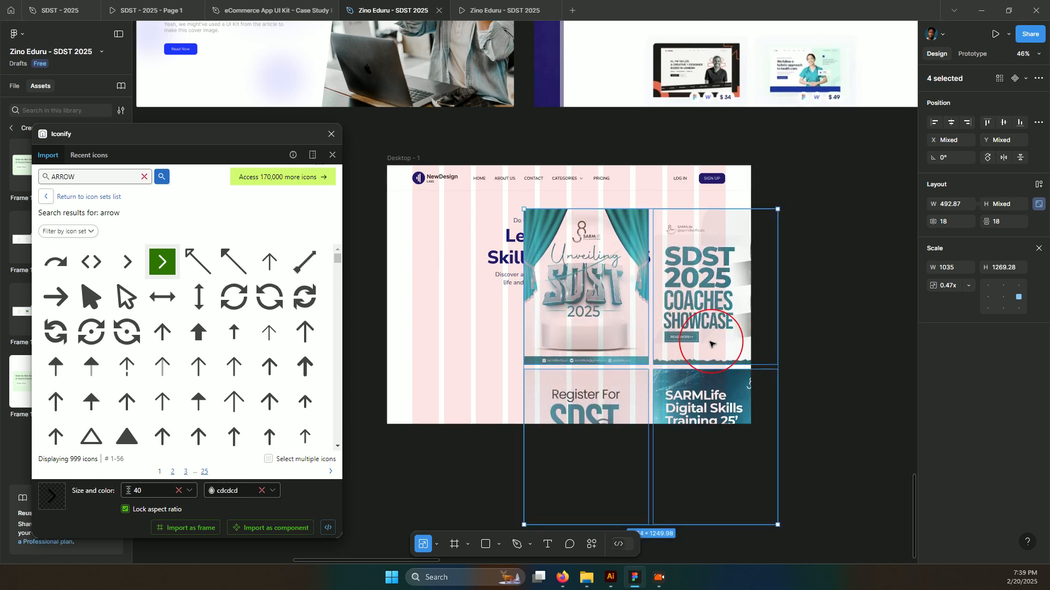
pyautogui.moveTo(777, 360); pyautogui.dragTo(628, 380)
pyautogui.click(813, 314)
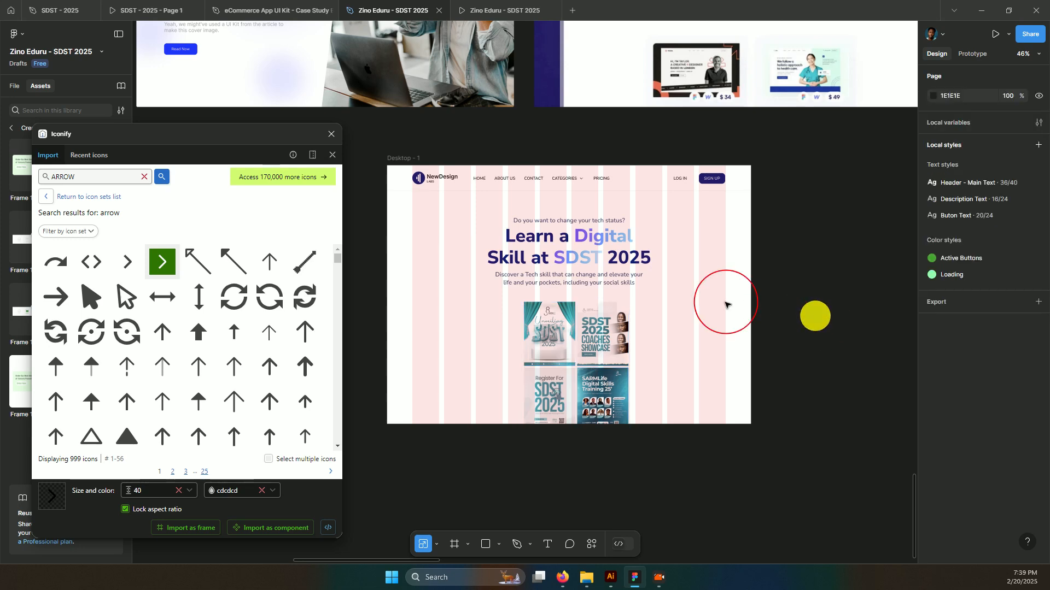
# Arrange the flyer images side by side in one row at Y 569 beneath the subtitle.
pyautogui.click(625, 340)
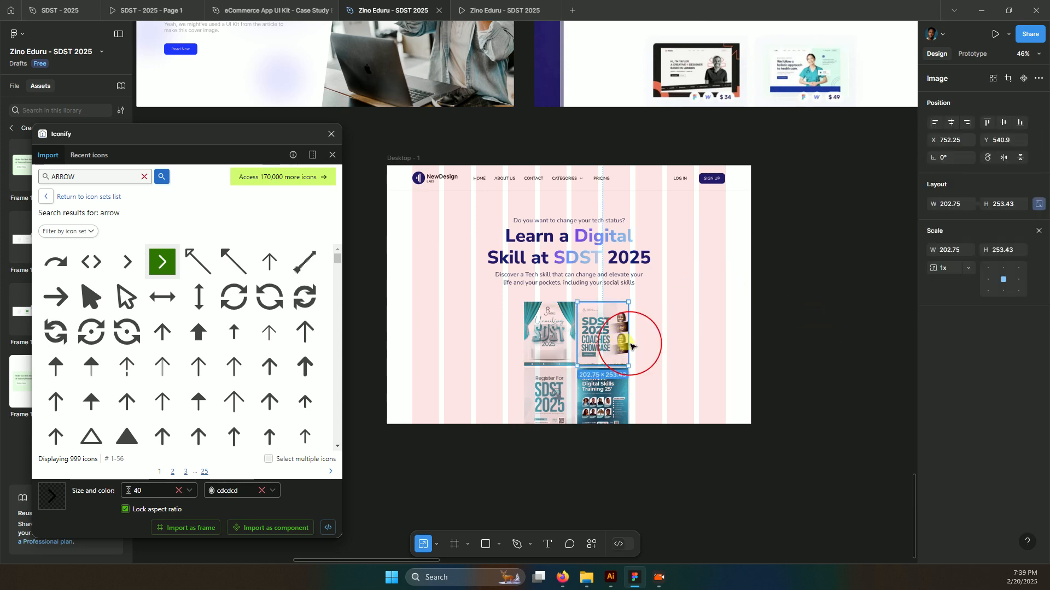
pyautogui.click(552, 348)
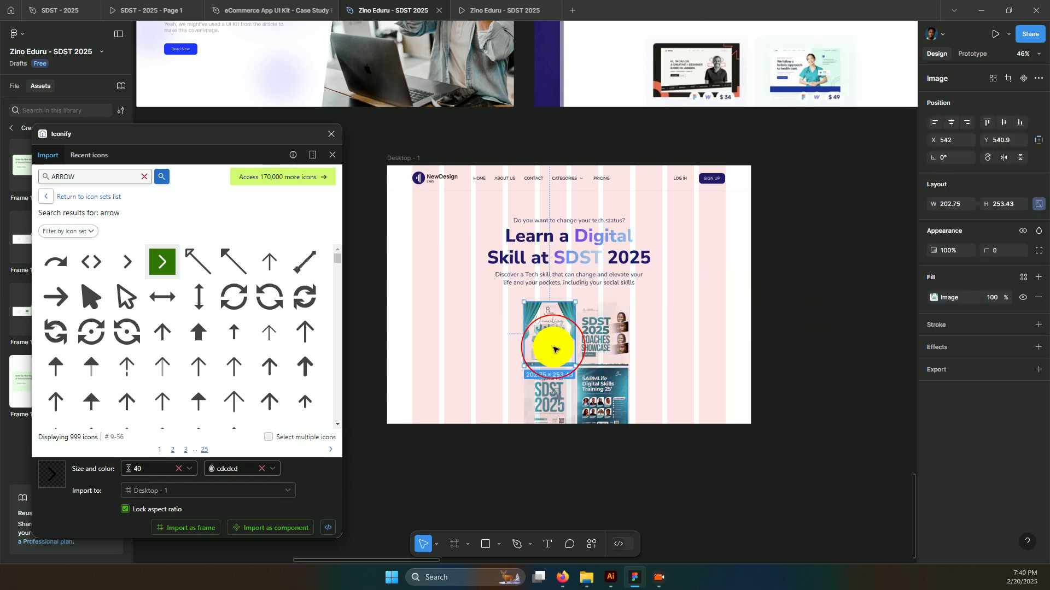
pyautogui.moveTo(557, 350); pyautogui.dragTo(494, 357)
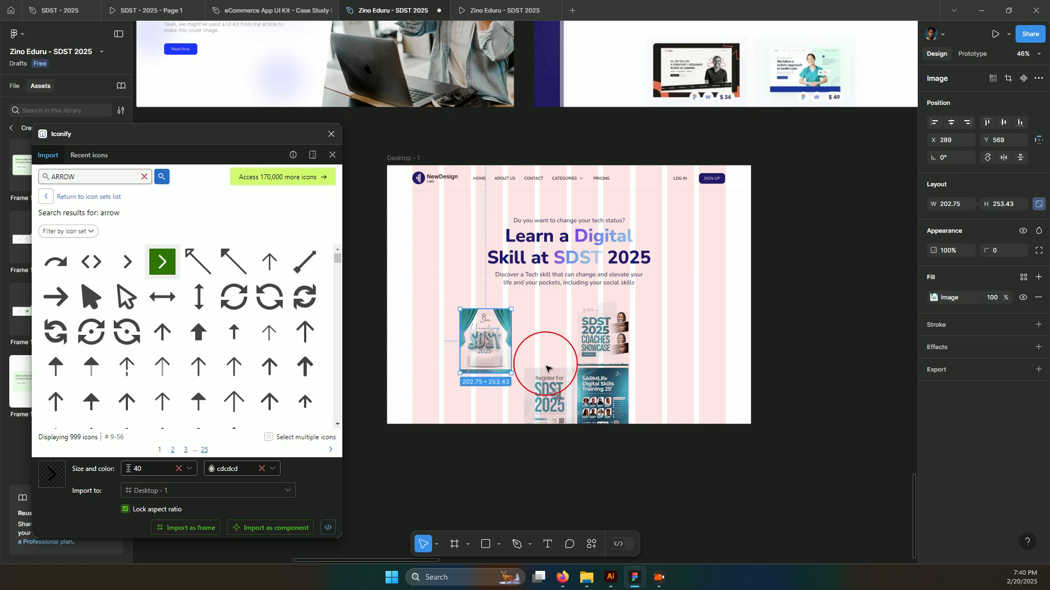
pyautogui.moveTo(585, 366); pyautogui.dragTo(554, 357)
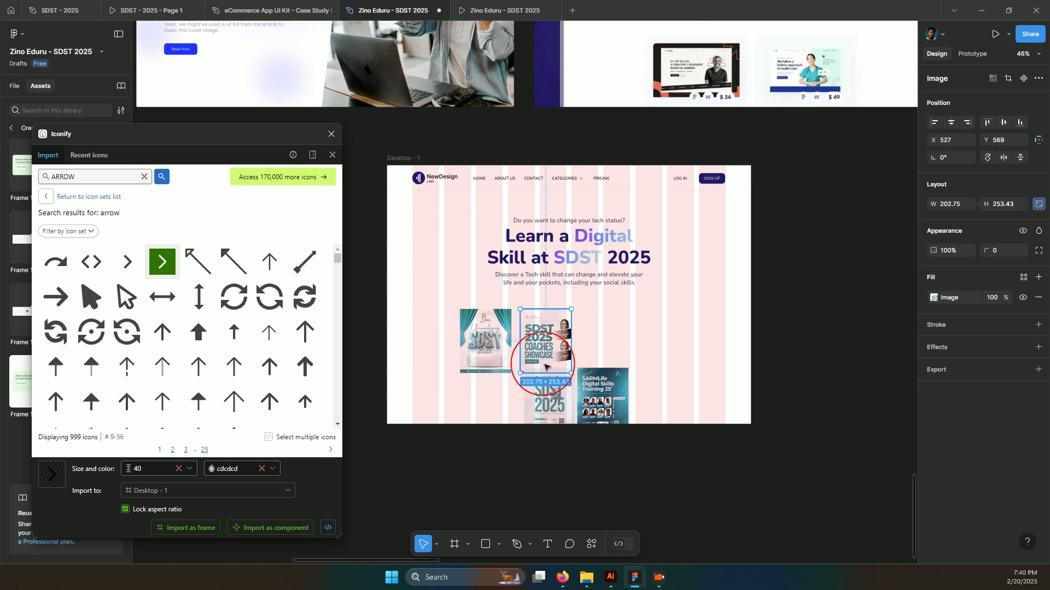
pyautogui.moveTo(552, 395); pyautogui.dragTo(655, 344)
# Distribute the four flyers evenly across their row and set the horizontal spacing between them to 32.
pyautogui.keyDown('shift'); pyautogui.click(613, 344); pyautogui.keyUp('shift')
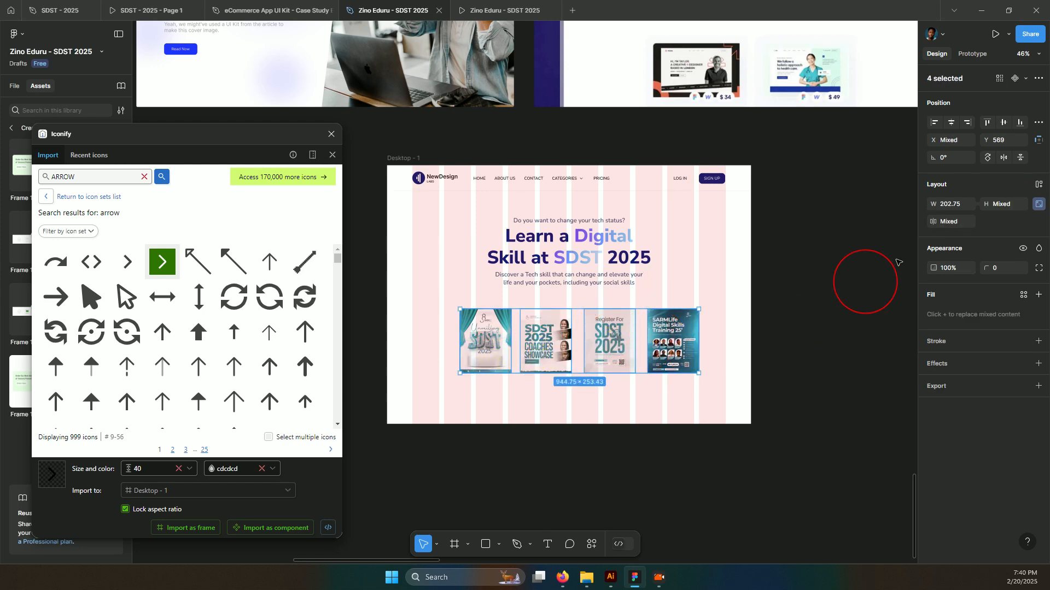
pyautogui.click(1038, 122)
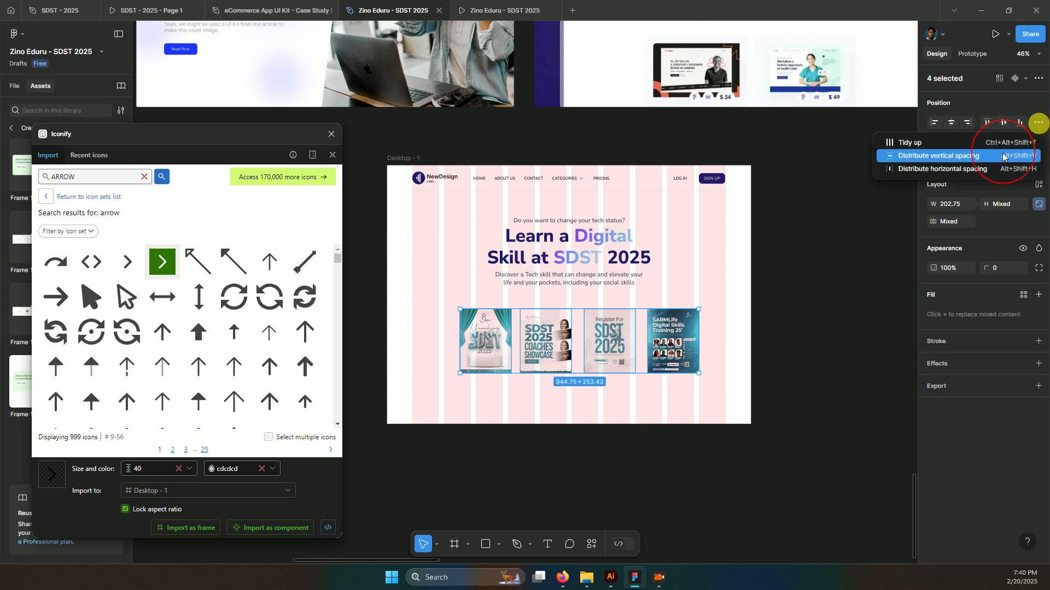
pyautogui.click(975, 172)
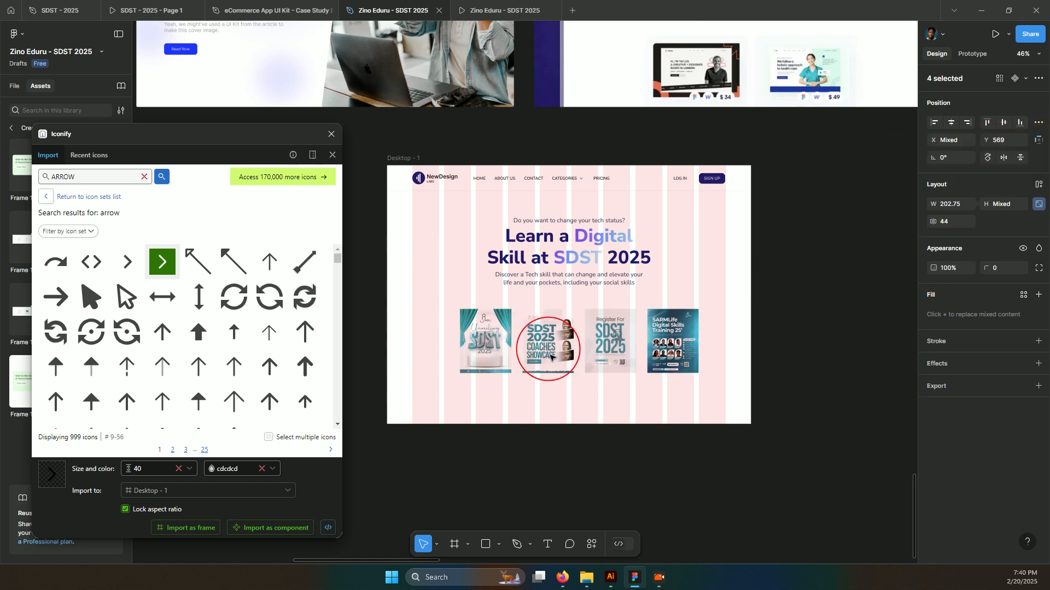
pyautogui.moveTo(611, 342); pyautogui.dragTo(599, 345)
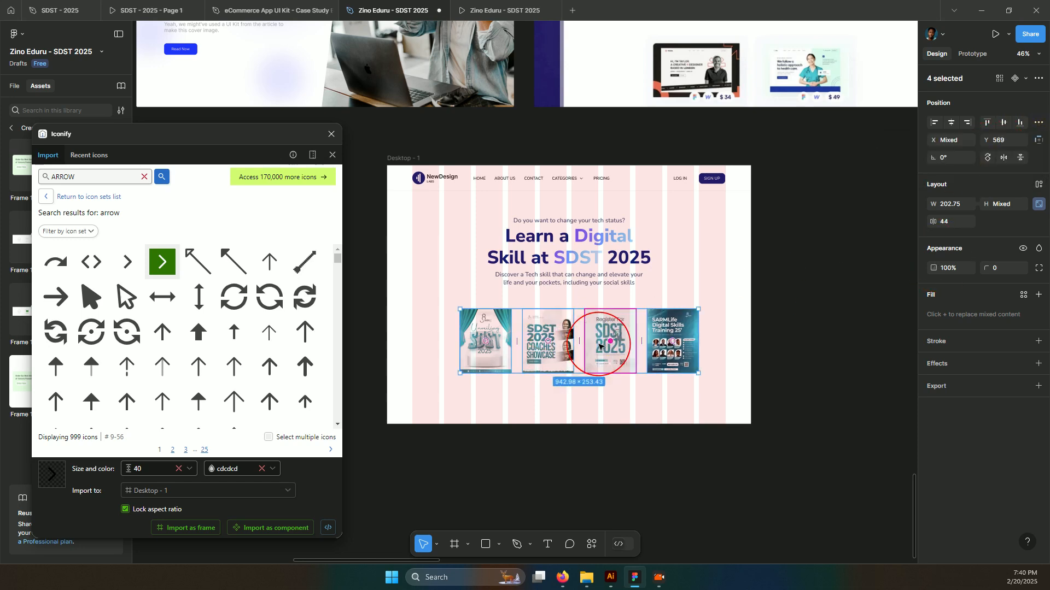
pyautogui.moveTo(529, 337); pyautogui.dragTo(548, 321)
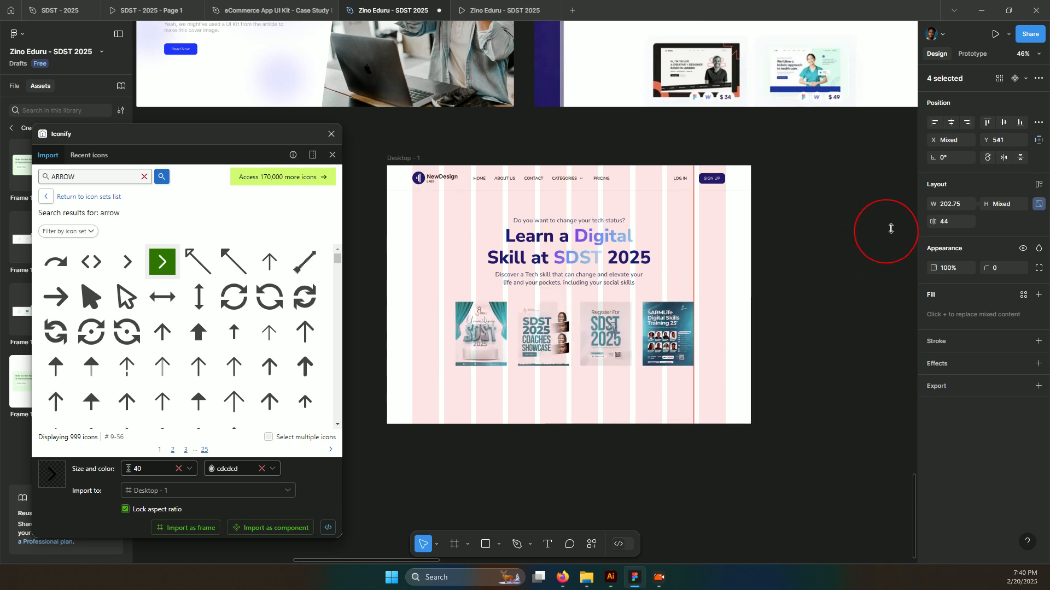
pyautogui.moveTo(934, 221); pyautogui.dragTo(923, 225)
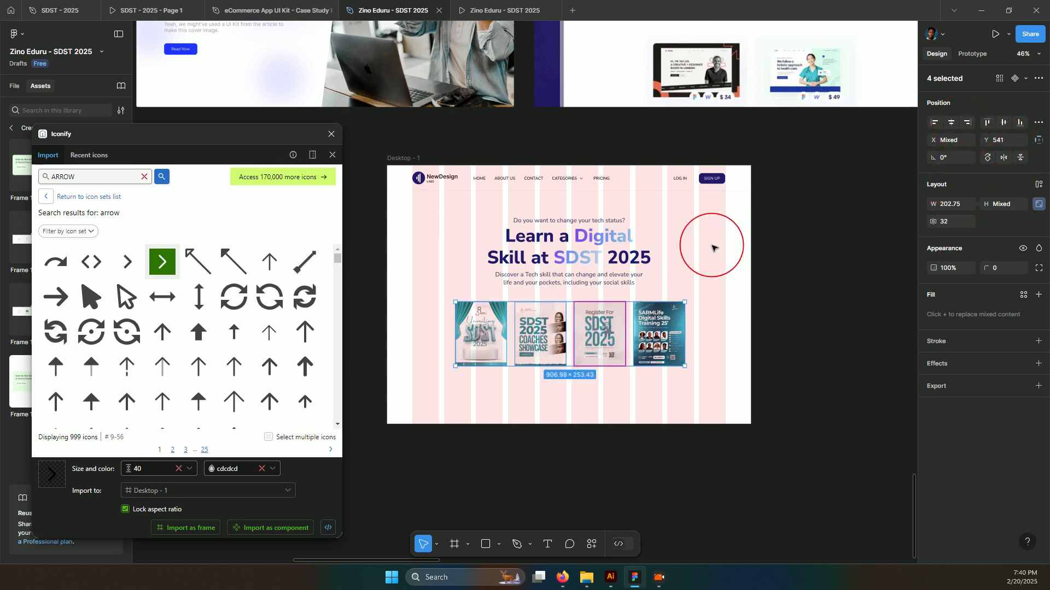
# Move the row of flyers up to Y 521, closer to the subtitle.
pyautogui.moveTo(607, 344); pyautogui.dragTo(561, 343)
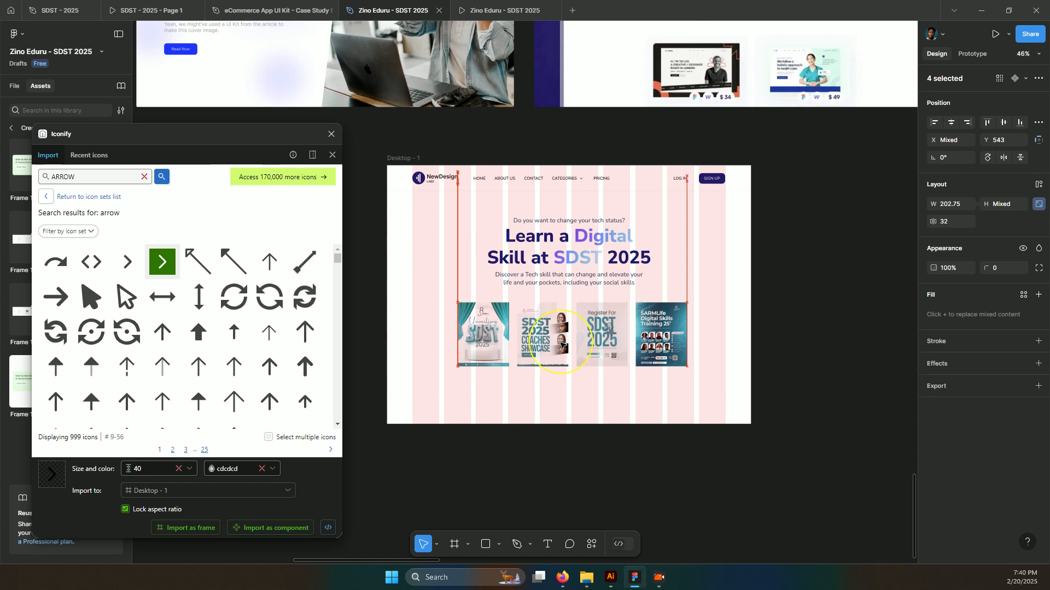
pyautogui.moveTo(558, 345); pyautogui.dragTo(558, 344)
pyautogui.hotkey('shift', 'Up')
pyautogui.hotkey('shift', 'Up')
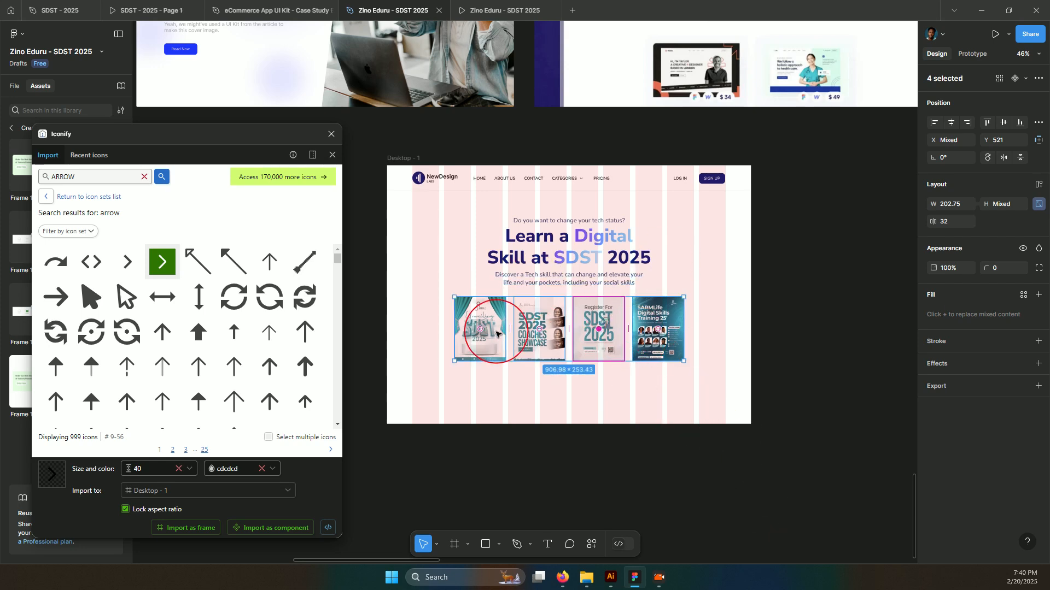
# Scale the row of flyers proportionally to about 1013 × 283 and wrap it in an auto layout frame.
pyautogui.scroll(1, 560, 373)
pyautogui.scroll(2, 560, 373)
pyautogui.scroll(-3, 560, 373)
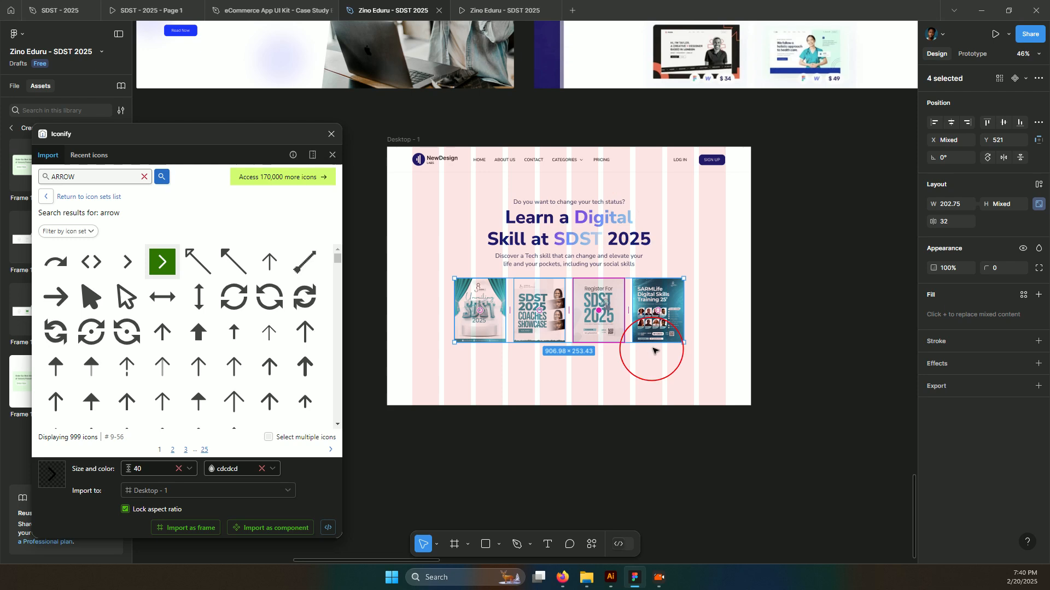
pyautogui.press('k')
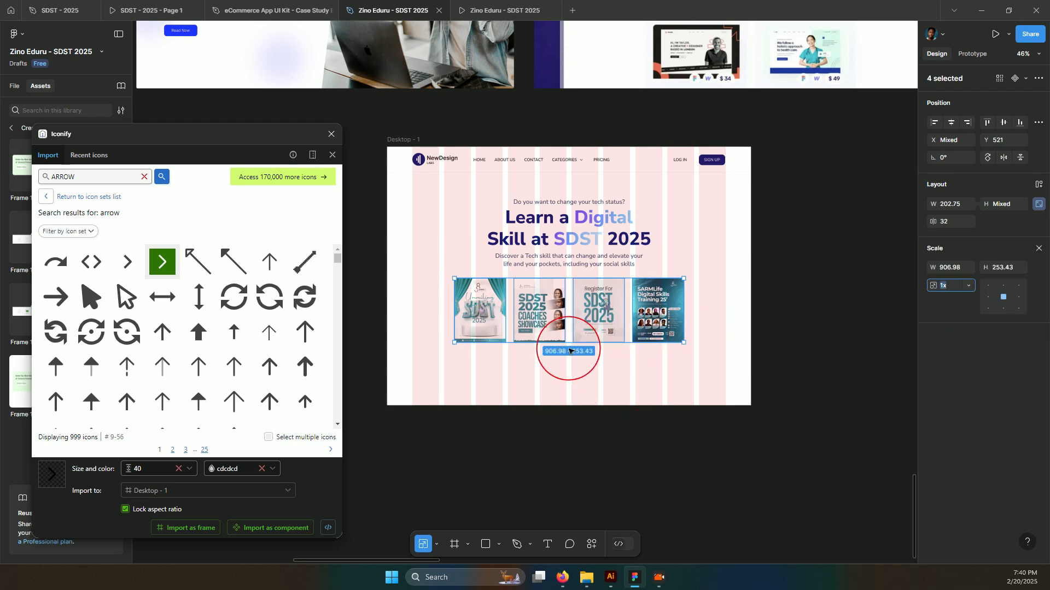
pyautogui.moveTo(562, 344); pyautogui.dragTo(566, 350)
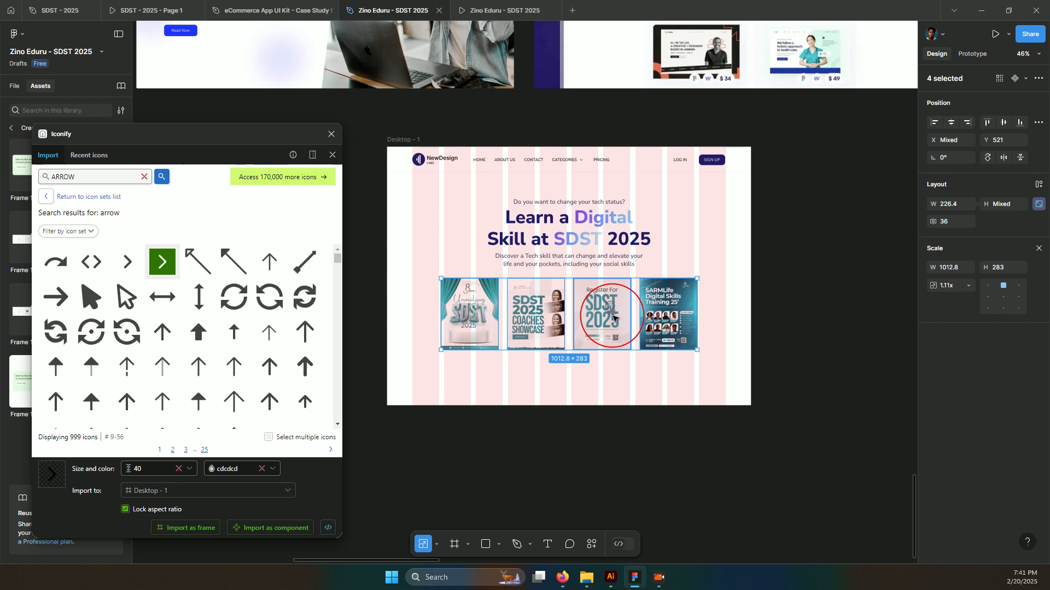
pyautogui.hotkey('shift', 'a')
pyautogui.scroll(-1, 535, 371)
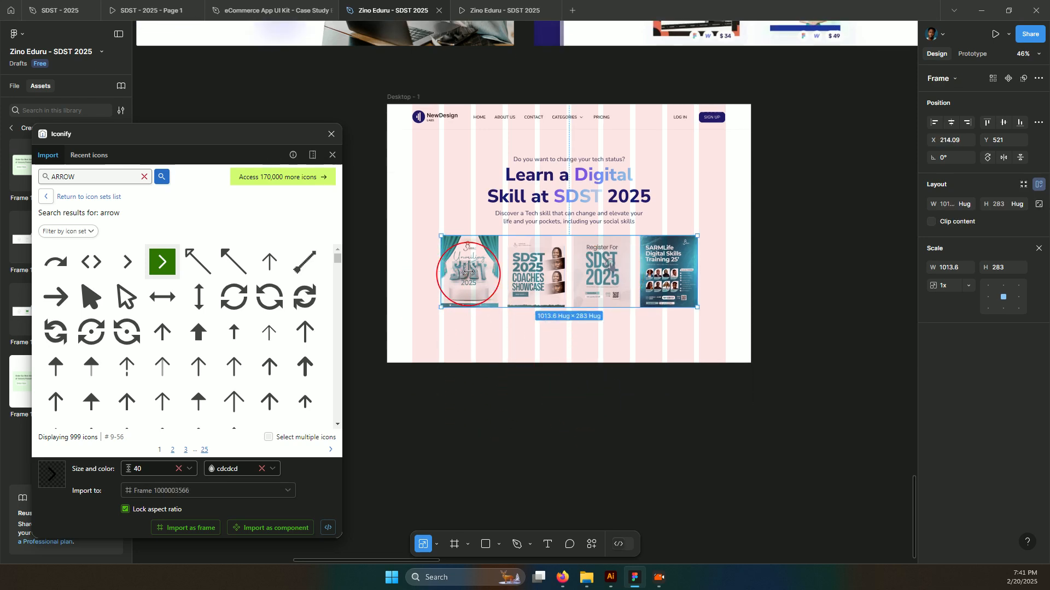
# Import the outlined right-arrow icon at size 40 into the flyer frame and move it to the row's right end.
pyautogui.scroll(3, 441, 279)
pyautogui.scroll(-2, 410, 293)
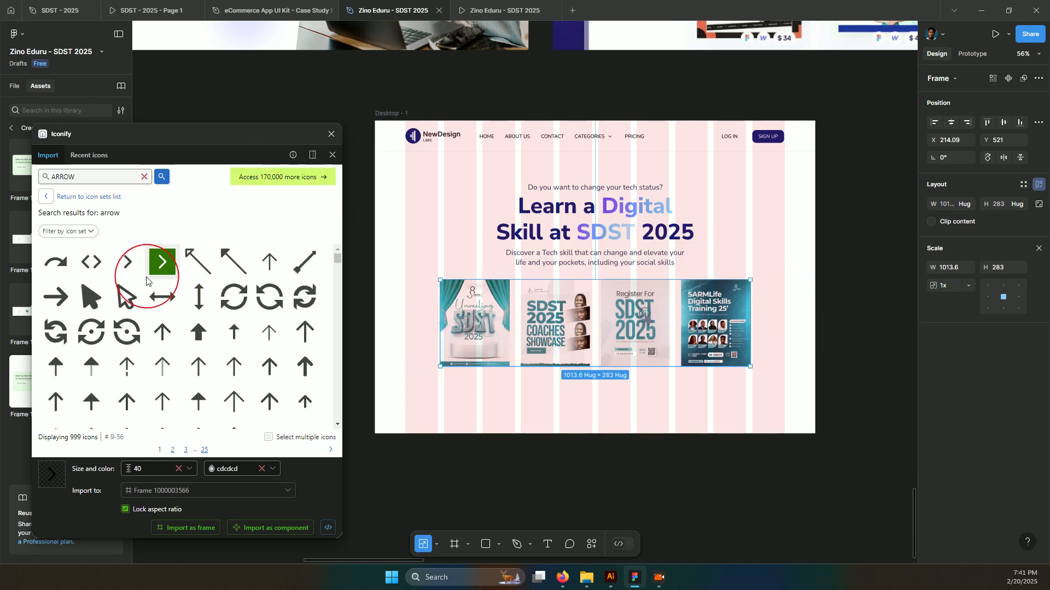
pyautogui.click(122, 272)
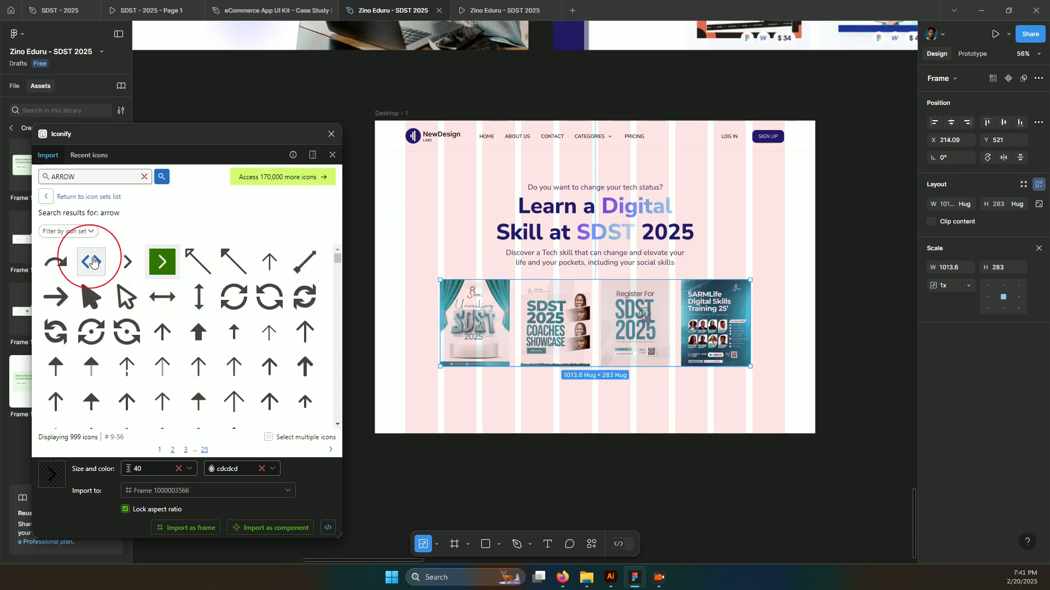
pyautogui.click(169, 529)
pyautogui.click(438, 323)
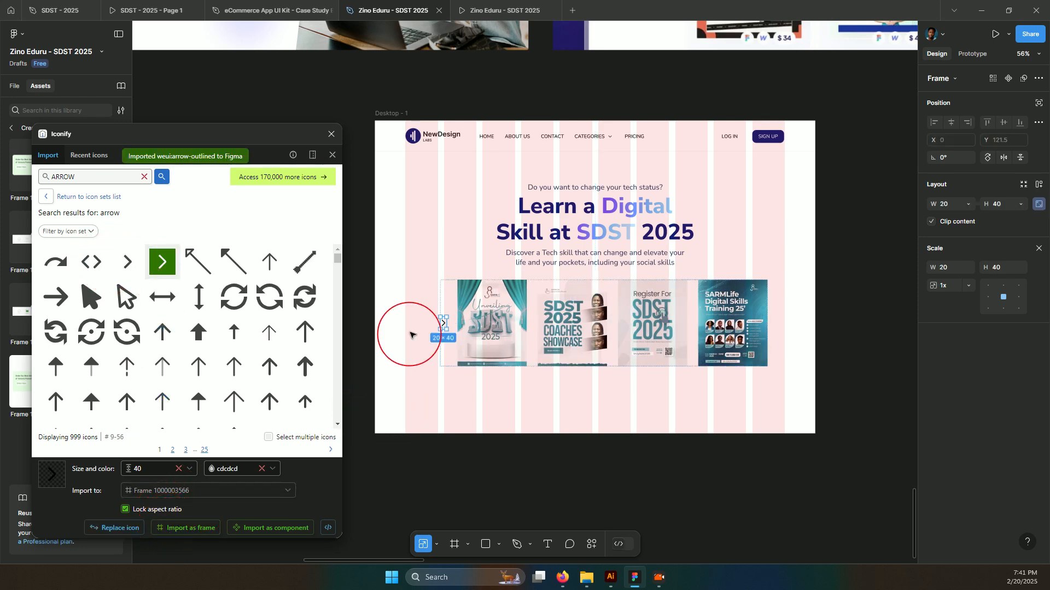
pyautogui.click(446, 324)
pyautogui.press('Right')
pyautogui.press('Right')
pyautogui.press('Right')
pyautogui.press('Right')
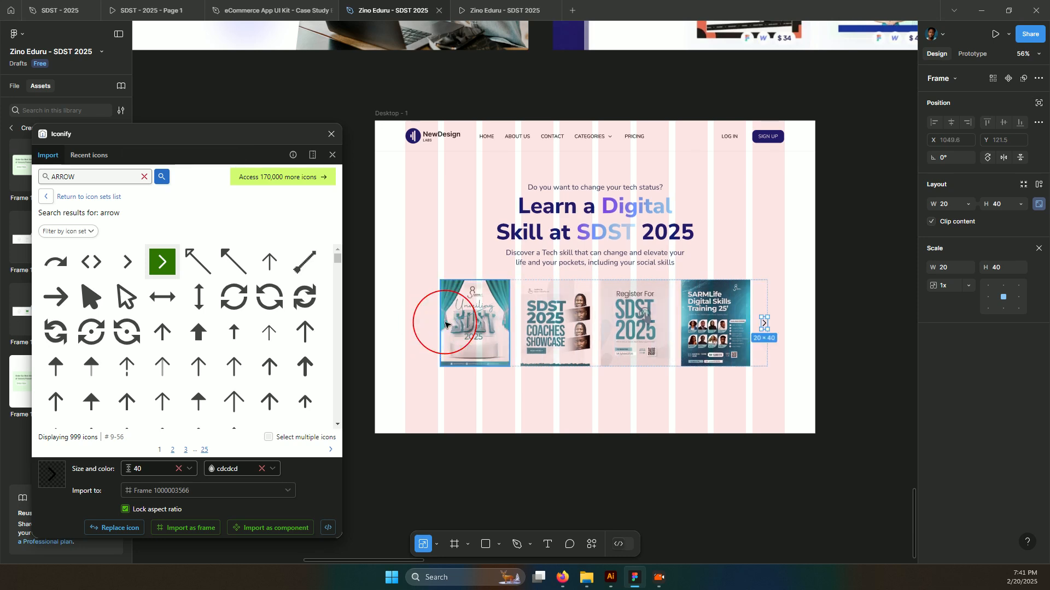
# Place a copy of the arrow at the left end of the flyer row and rotate it 180° to point outward.
pyautogui.press('Left')
pyautogui.press('Left')
pyautogui.press('Left')
pyautogui.press('Left')
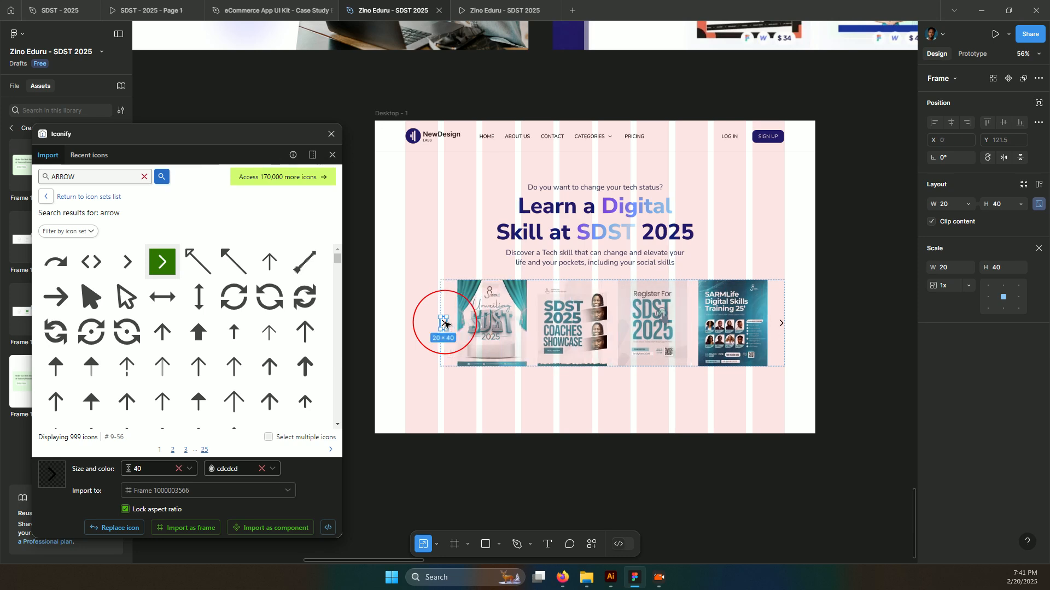
pyautogui.click(448, 314)
pyautogui.moveTo(438, 307); pyautogui.dragTo(382, 394)
pyautogui.click(802, 232)
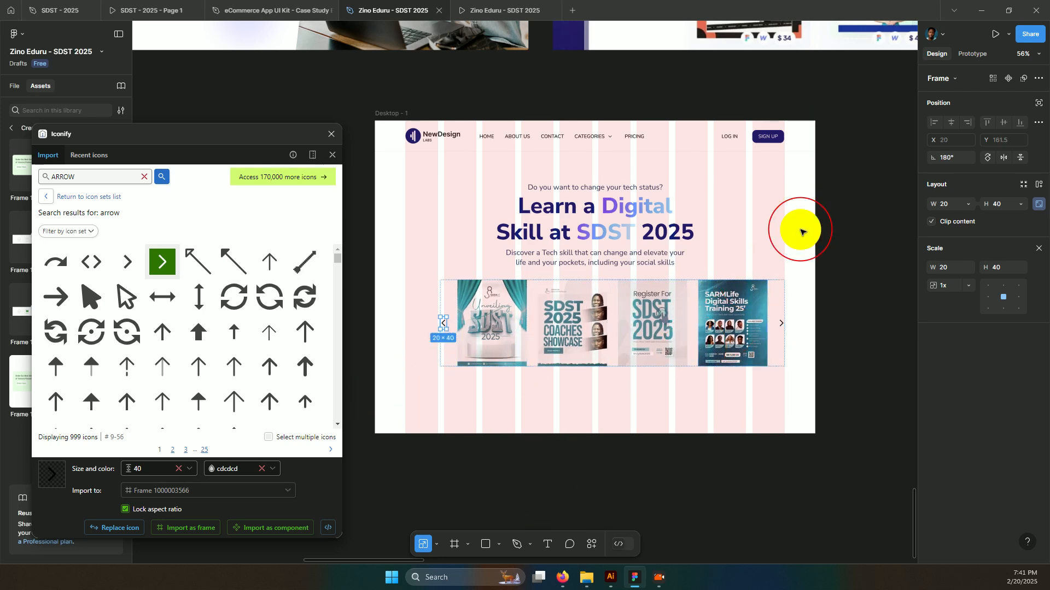
# Center the flyer row with its arrows horizontally in Desktop - 1.
pyautogui.click(756, 326)
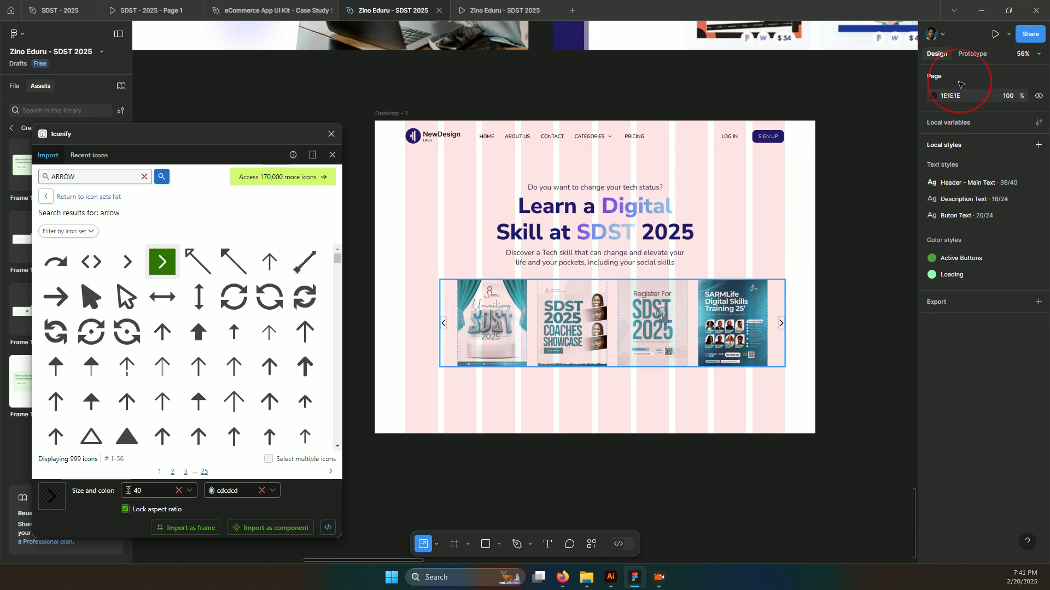
pyautogui.click(950, 123)
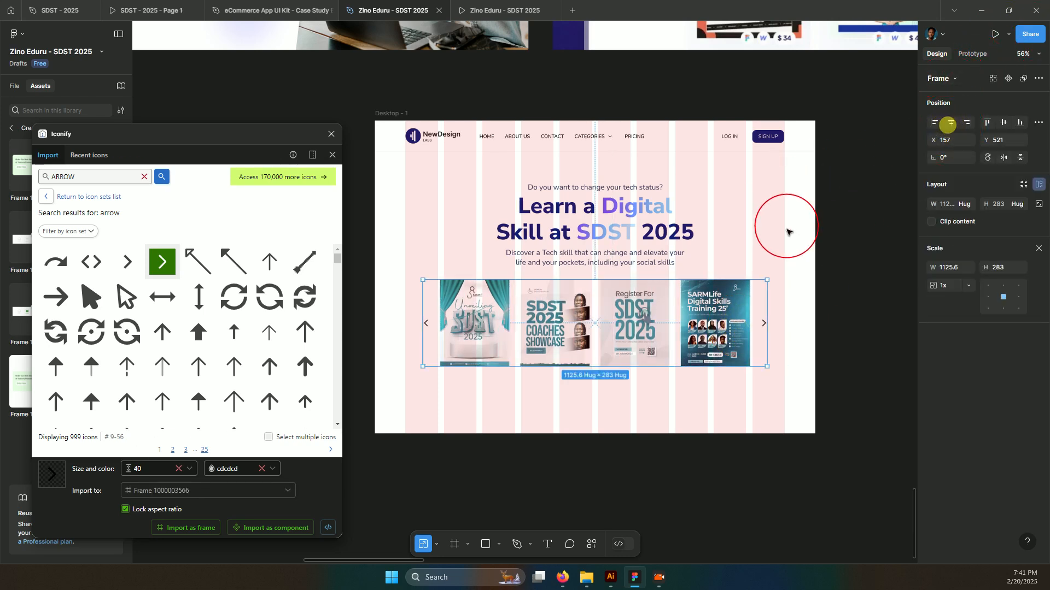
pyautogui.scroll(-1, 659, 350)
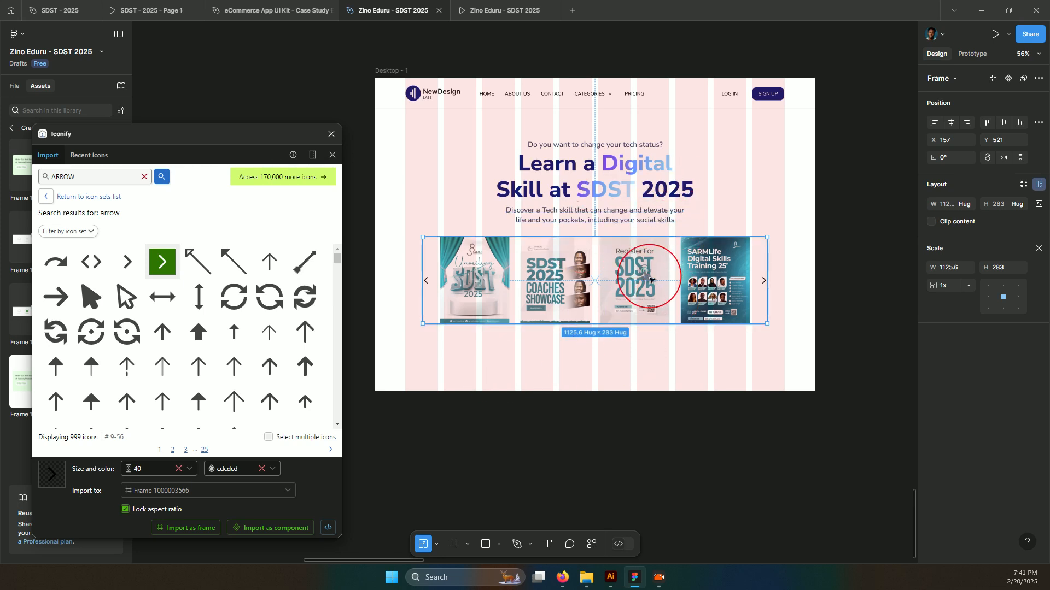
pyautogui.scroll(-3, 535, 317)
pyautogui.scroll(3, 541, 323)
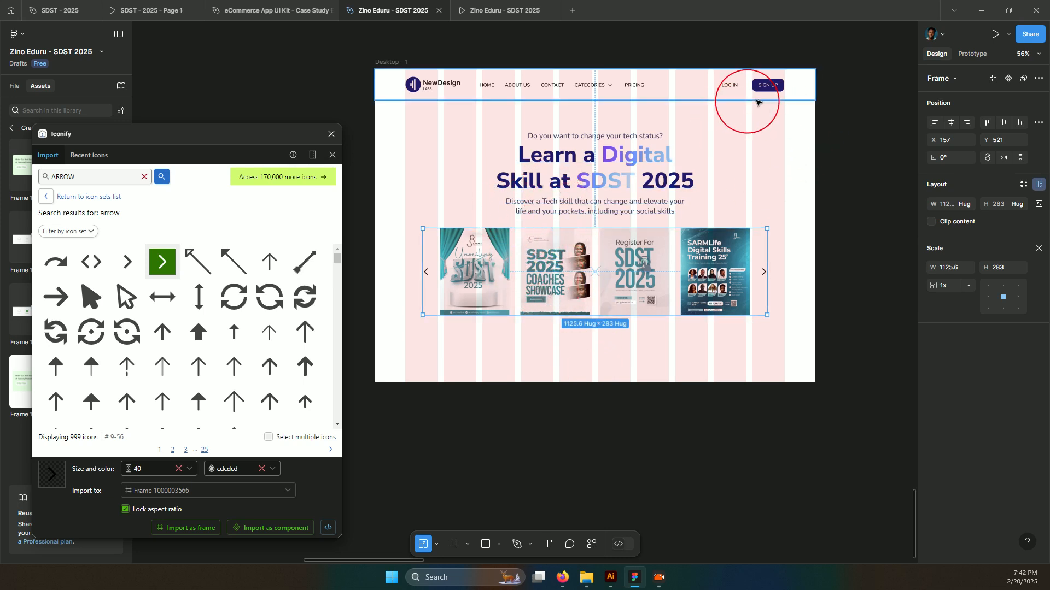
# Duplicate the navigation bar's SIGN UP button and place the copy beneath the flyers at about X 655, Y 845.
pyautogui.doubleClick(772, 86)
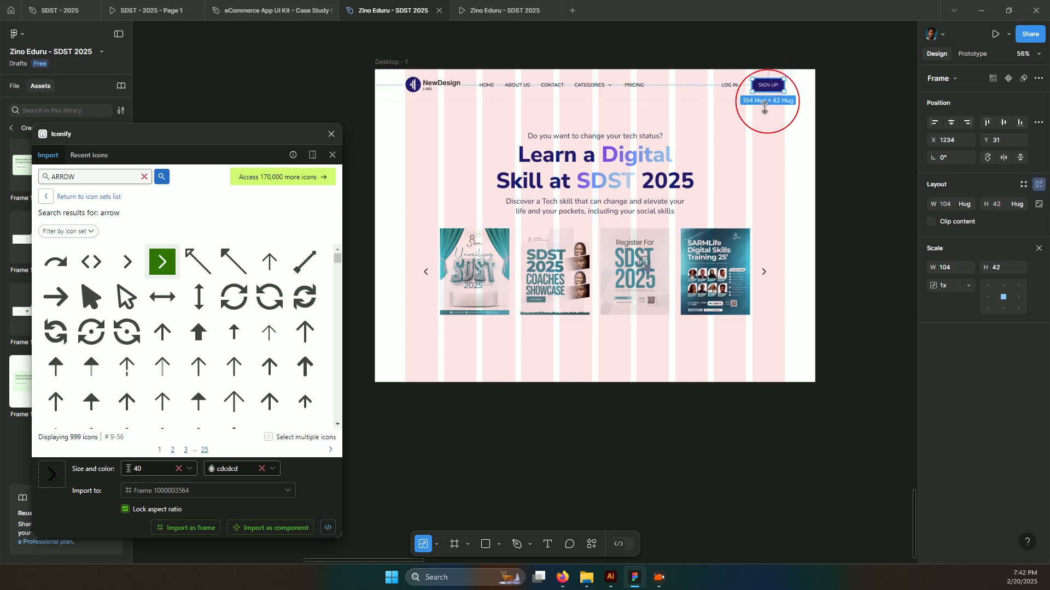
pyautogui.scroll(1, 499, 141)
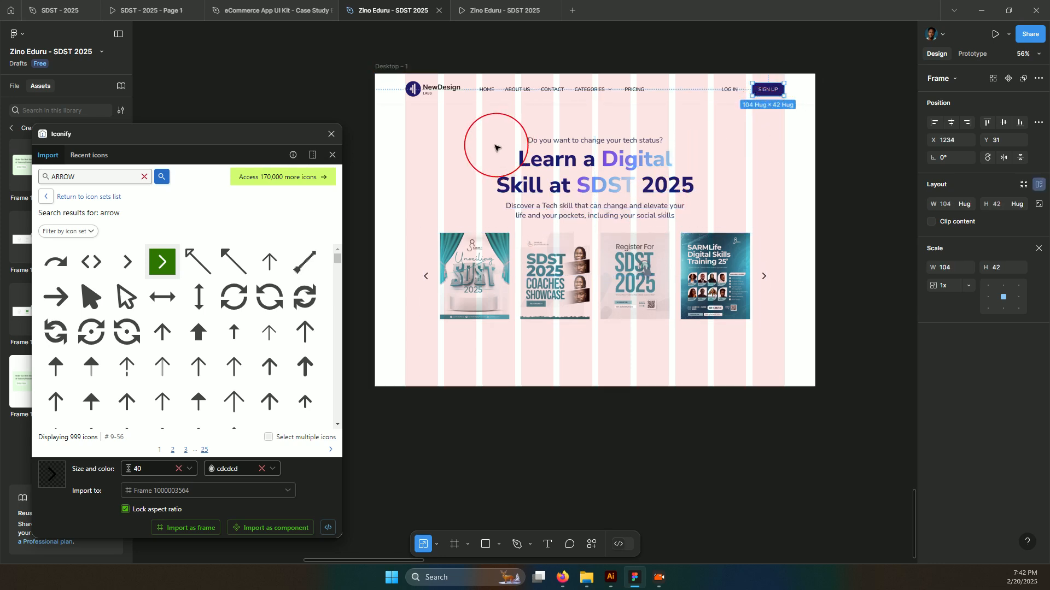
pyautogui.click(394, 71)
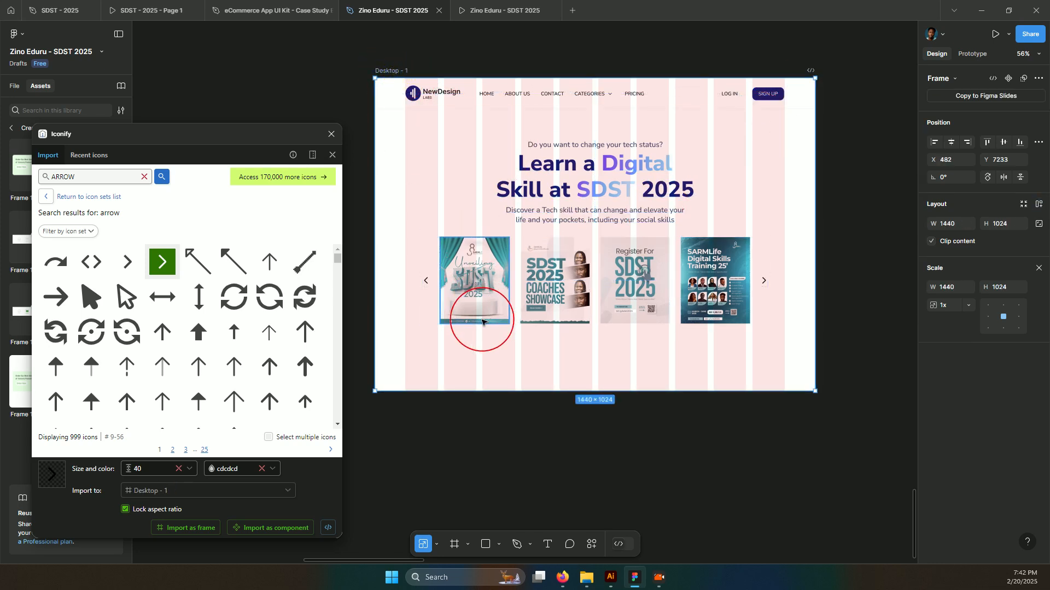
pyautogui.doubleClick(769, 98)
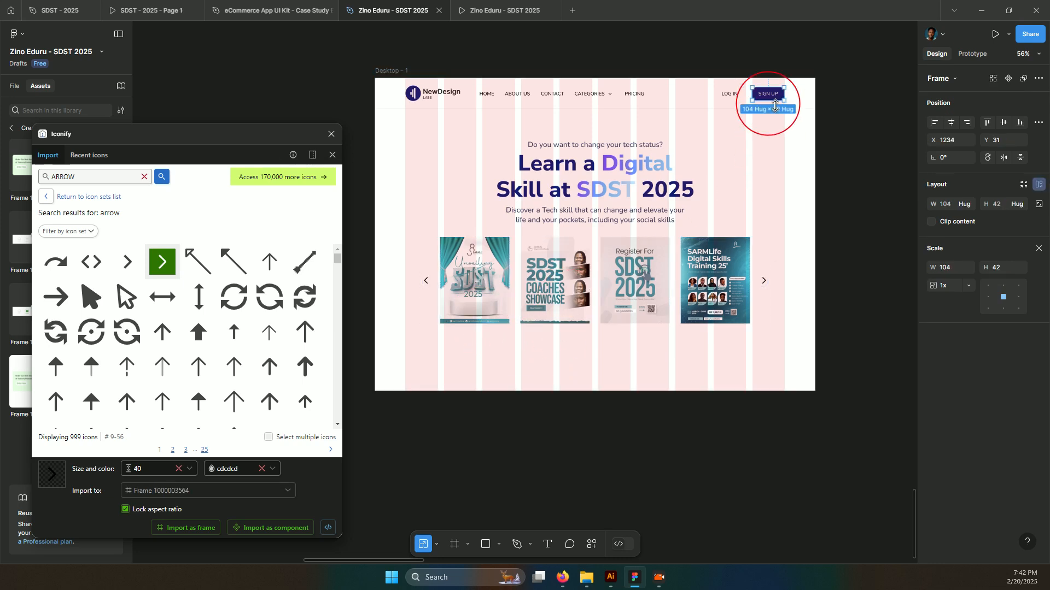
pyautogui.moveTo(769, 96); pyautogui.dragTo(592, 346)
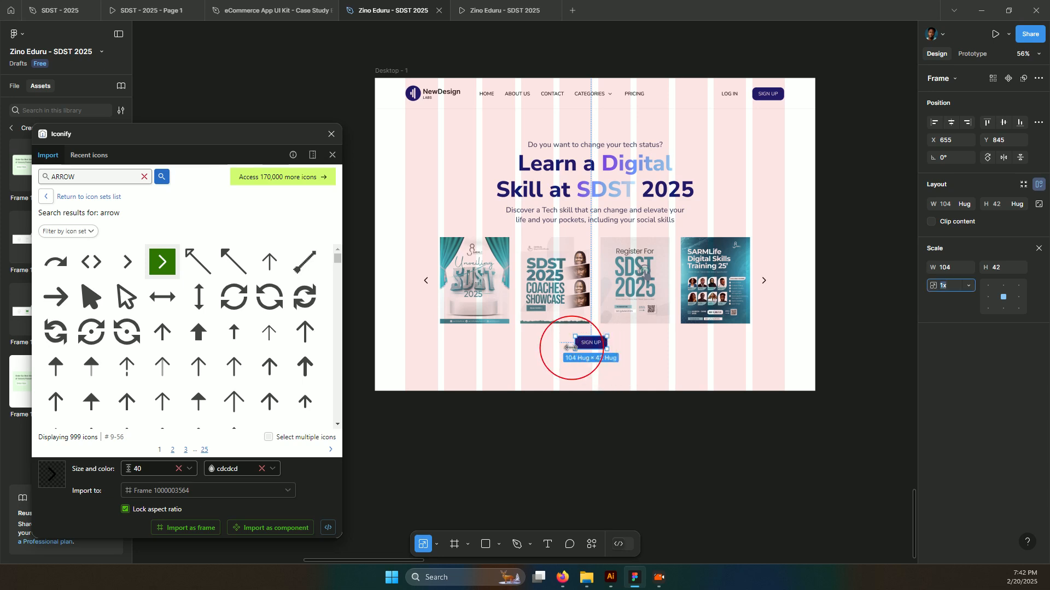
# Scale the copied button up to about 152 × 61 and center it horizontally on the page.
pyautogui.moveTo(622, 342)
pyautogui.mouseDown()
pyautogui.moveTo(657, 344)
pyautogui.moveTo(620, 343)
pyautogui.mouseUp()
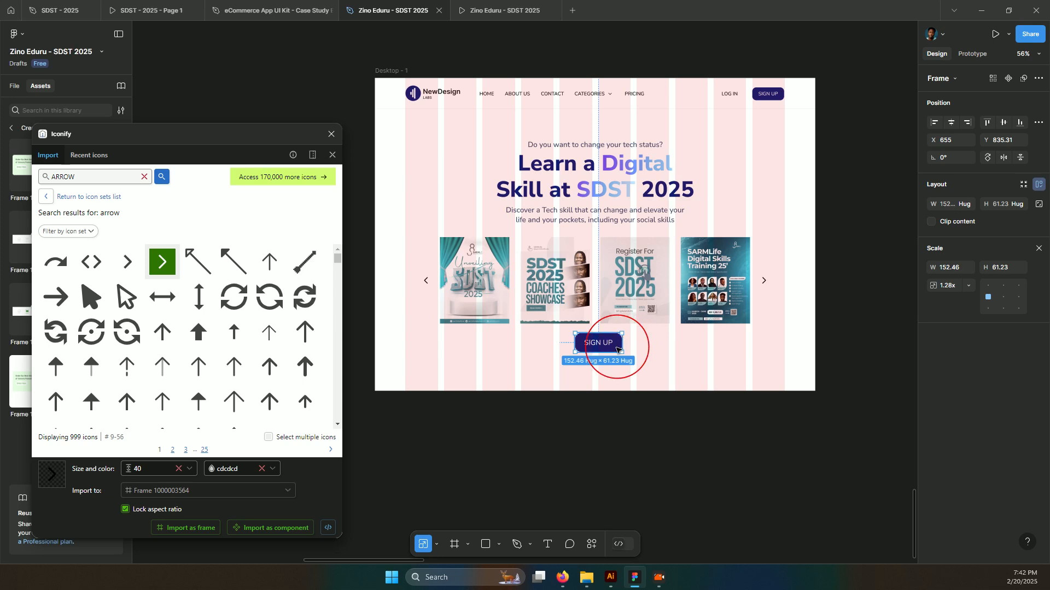
pyautogui.press('v')
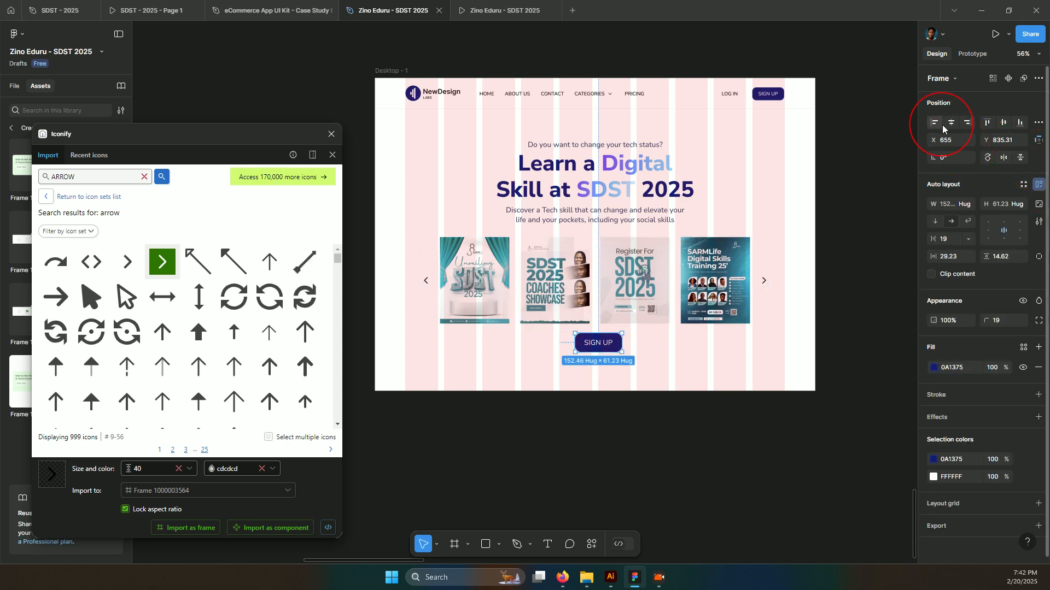
pyautogui.click(951, 124)
pyautogui.click(595, 352)
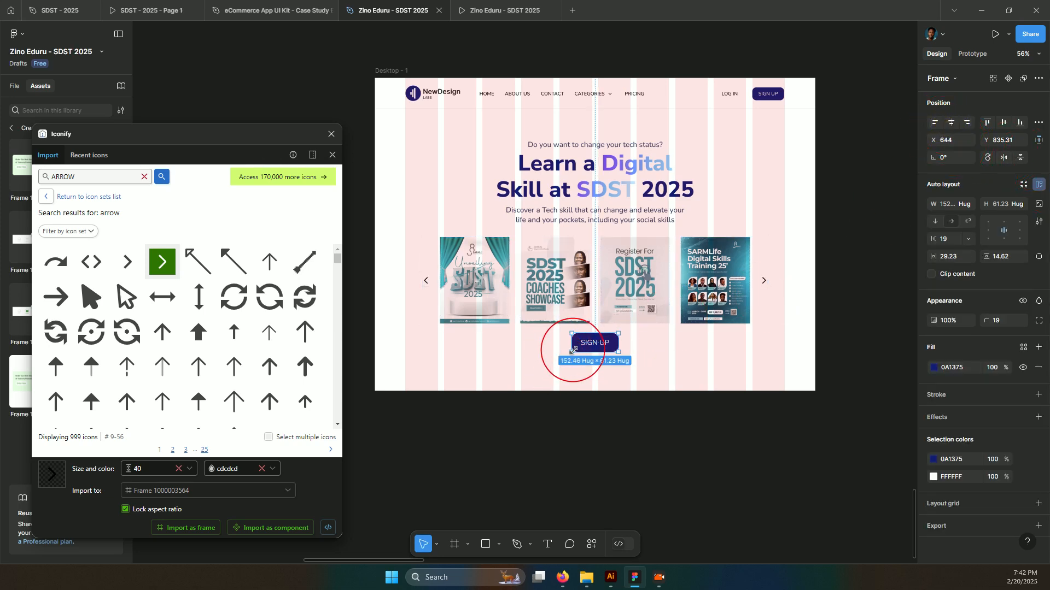
# Change the copied button's label to "Apply Now", keeping the button centered beneath the flyers.
pyautogui.doubleClick(588, 345)
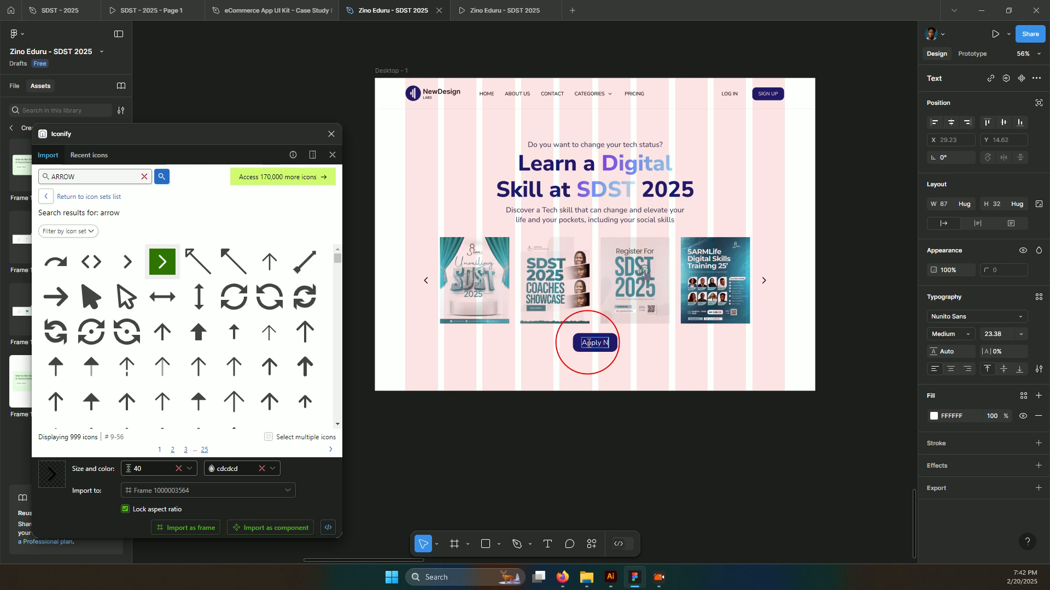
pyautogui.click(588, 345)
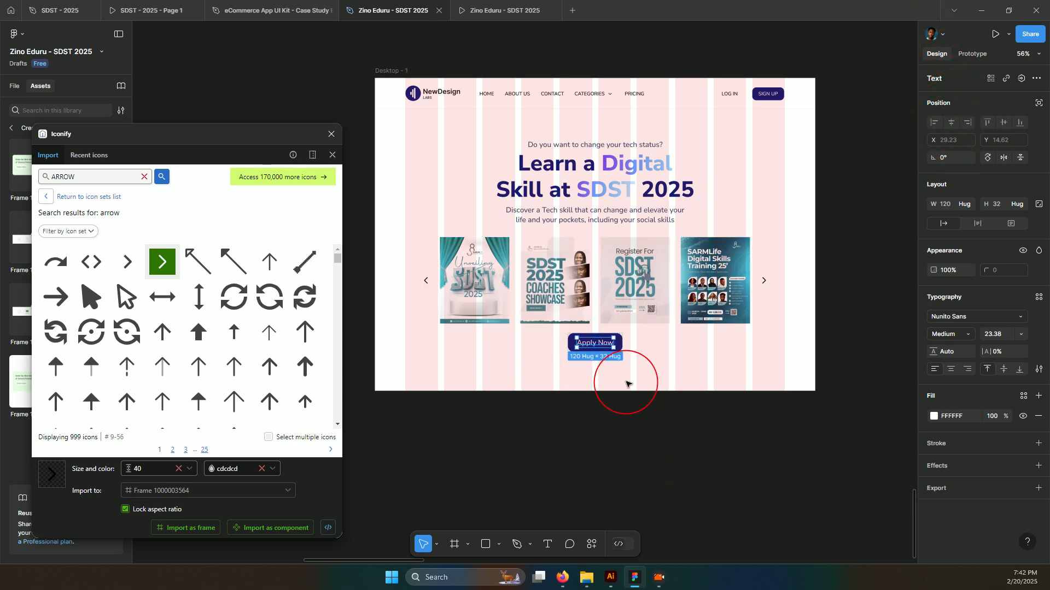
pyautogui.click(617, 338)
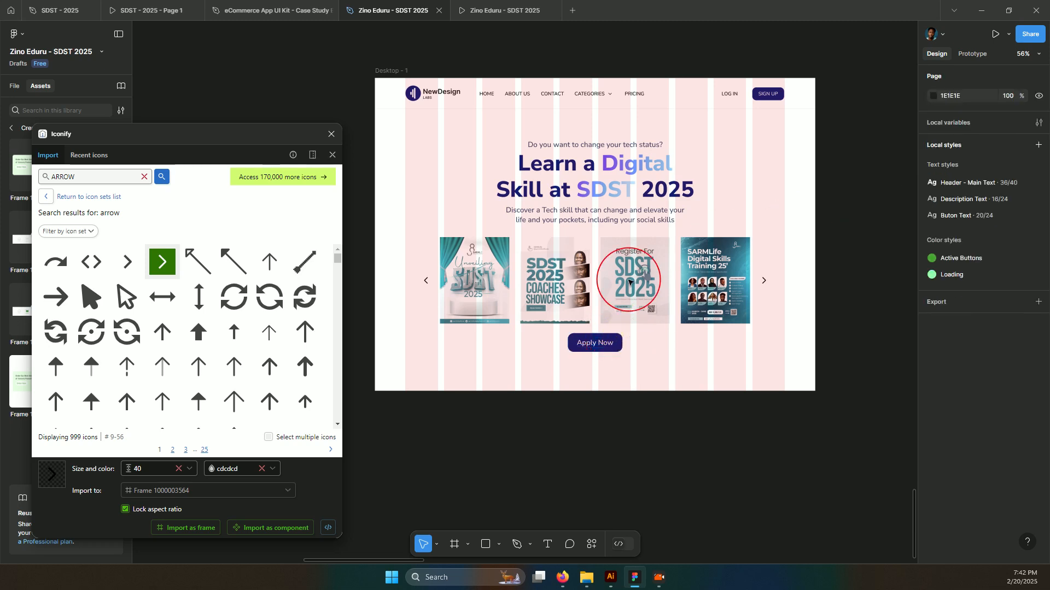
pyautogui.click(584, 340)
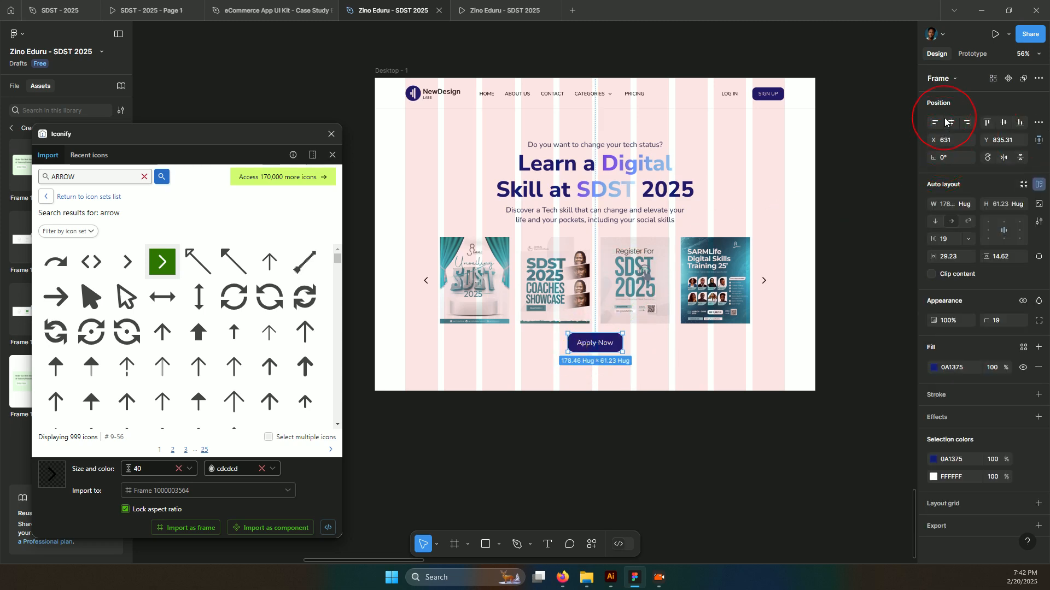
pyautogui.scroll(-3, 710, 279)
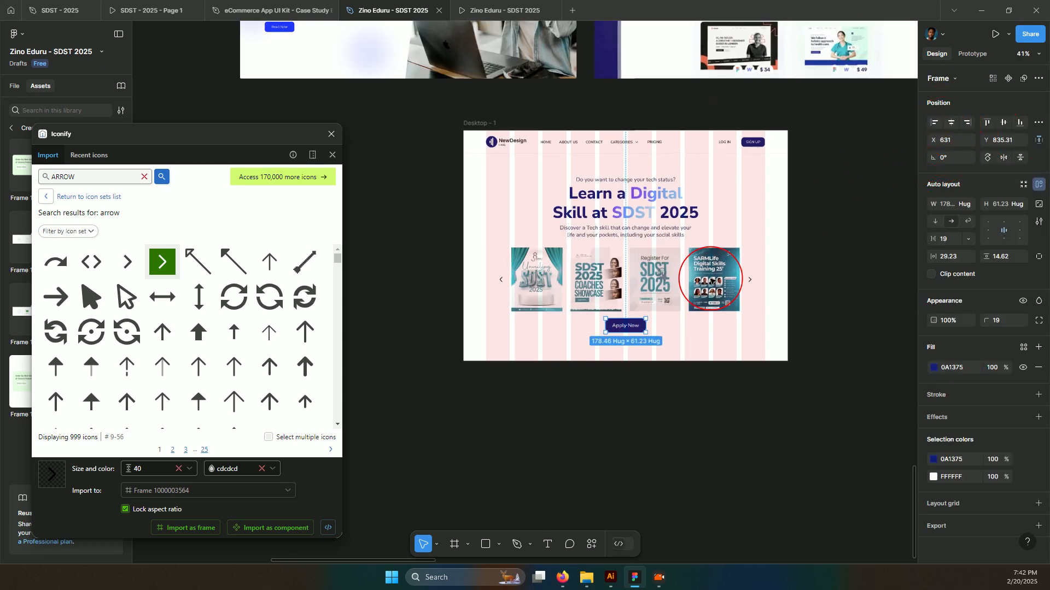
# Review the Desktop - 1 layout from the navigation bar down to the flyer row and the Apply Now button.
pyautogui.scroll(-3, 711, 280)
pyautogui.scroll(5, 733, 324)
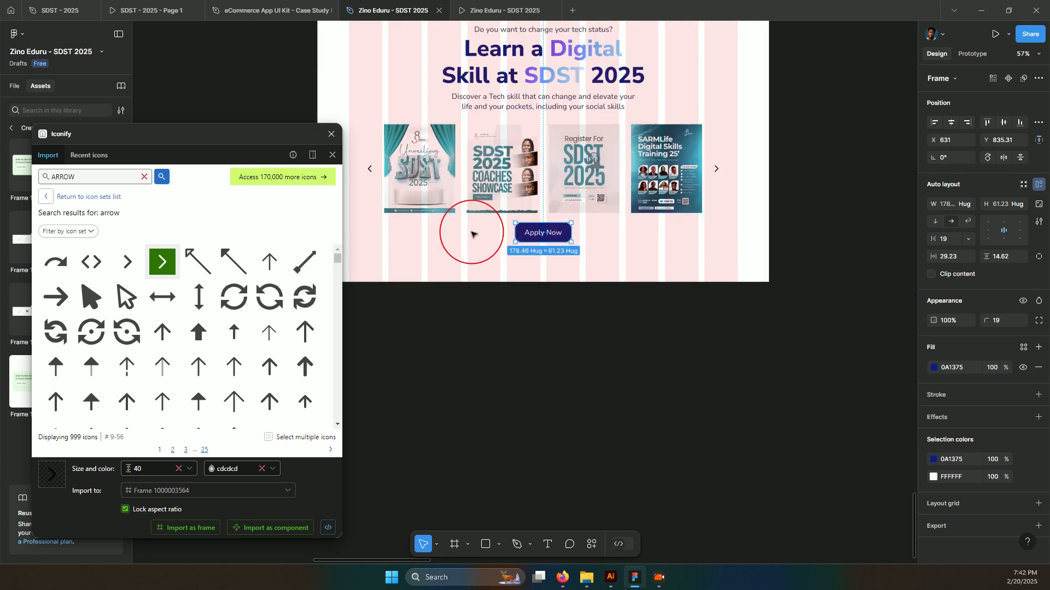
pyautogui.scroll(5, 472, 234)
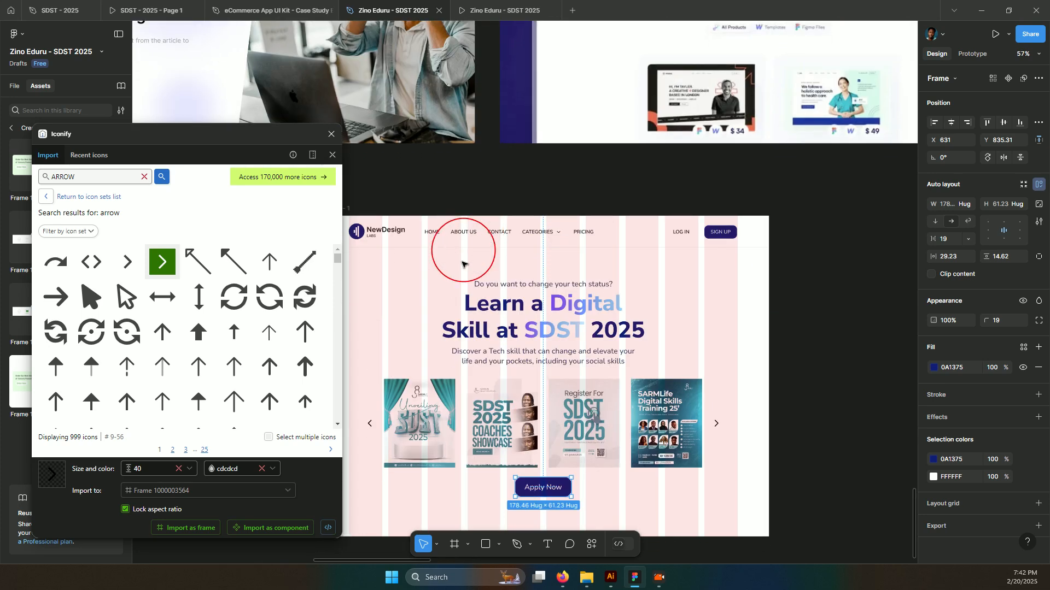
pyautogui.scroll(-1, 462, 265)
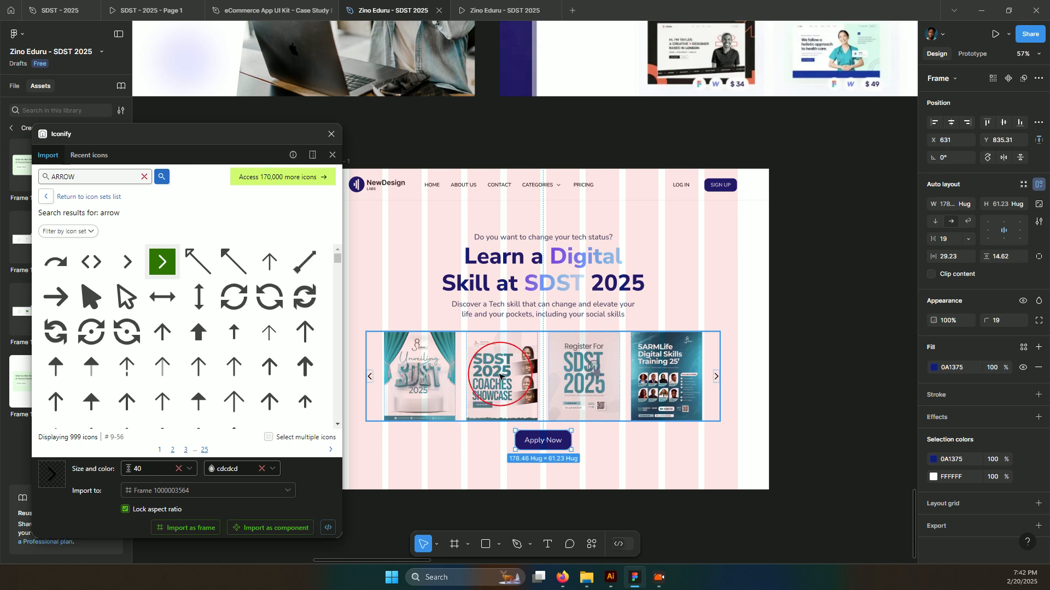
pyautogui.hscroll(-1, 494, 385)
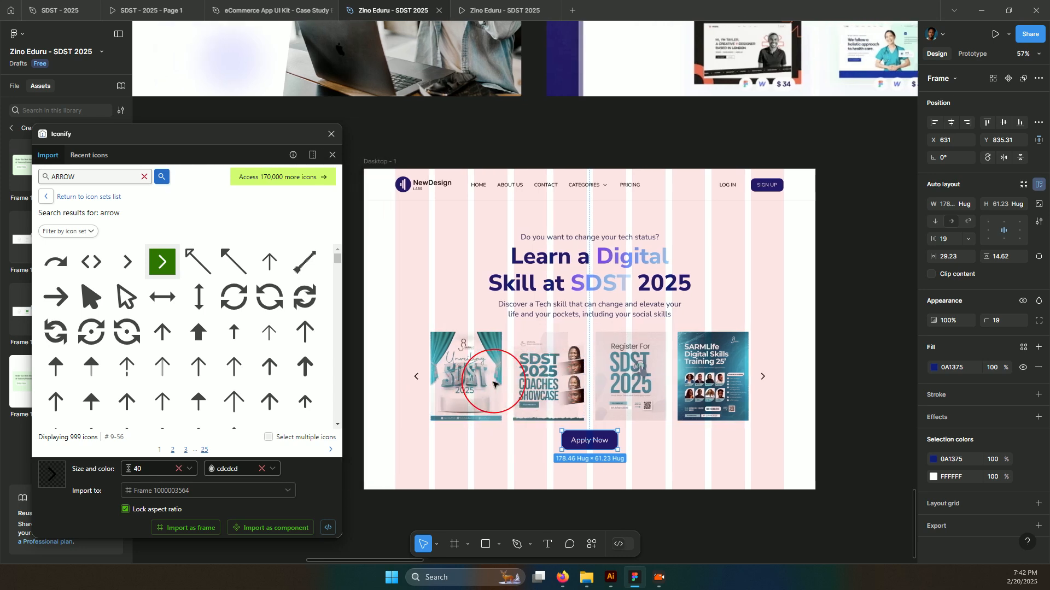
pyautogui.scroll(3, 499, 384)
pyautogui.scroll(1, 508, 386)
pyautogui.scroll(-1, 504, 386)
pyautogui.scroll(-2, 492, 393)
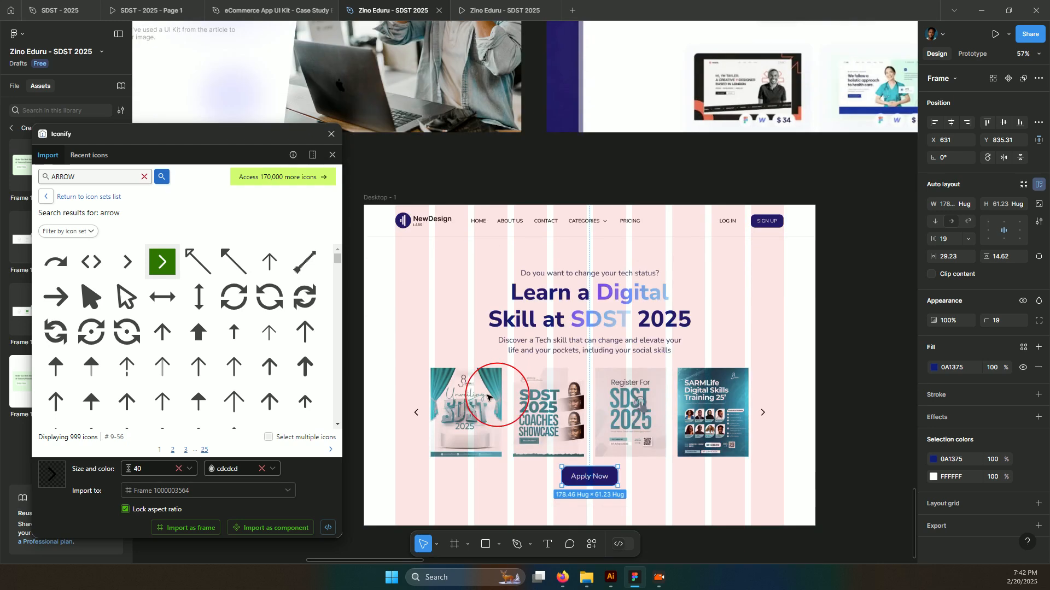
pyautogui.click(518, 405)
pyautogui.scroll(-3, 517, 410)
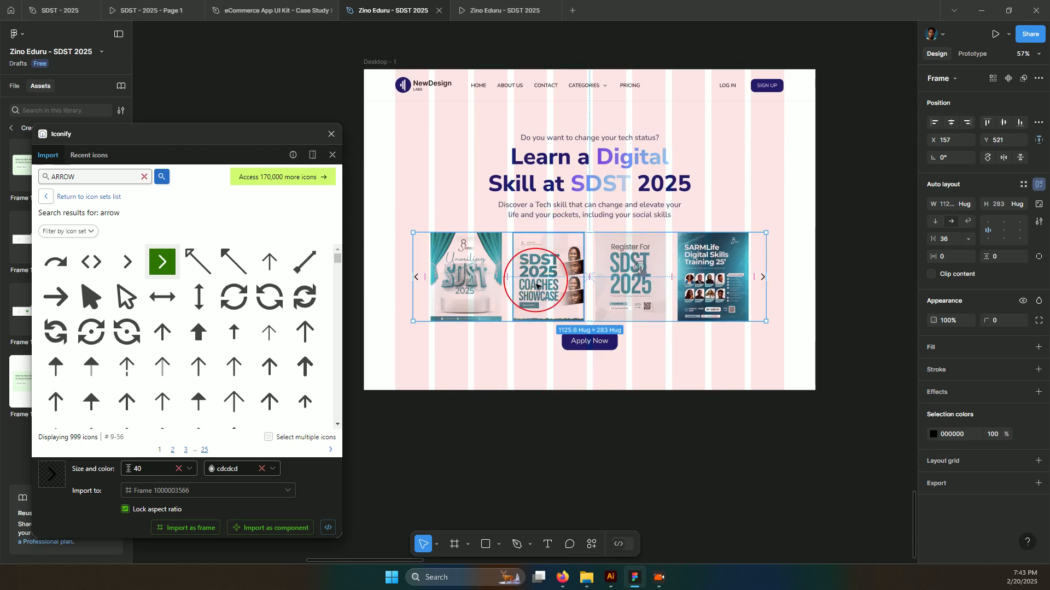
pyautogui.scroll(5, 511, 309)
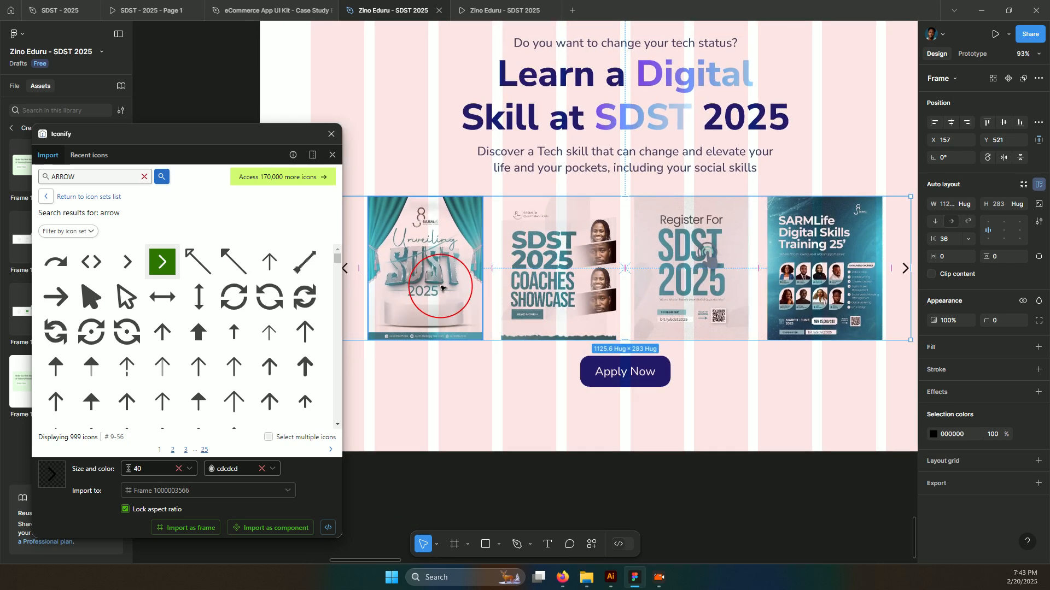
pyautogui.scroll(-2, 437, 268)
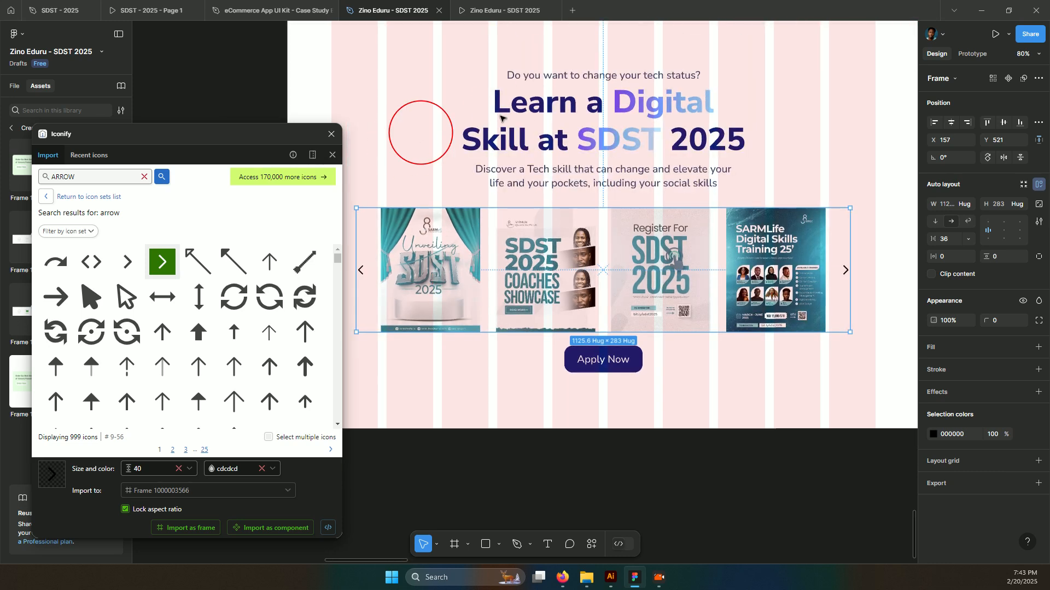
# Recolor the heading's solid navy text to dark teal 09485E, sampled from the SARMLife Digital Skills Training flyer.
pyautogui.click(502, 131)
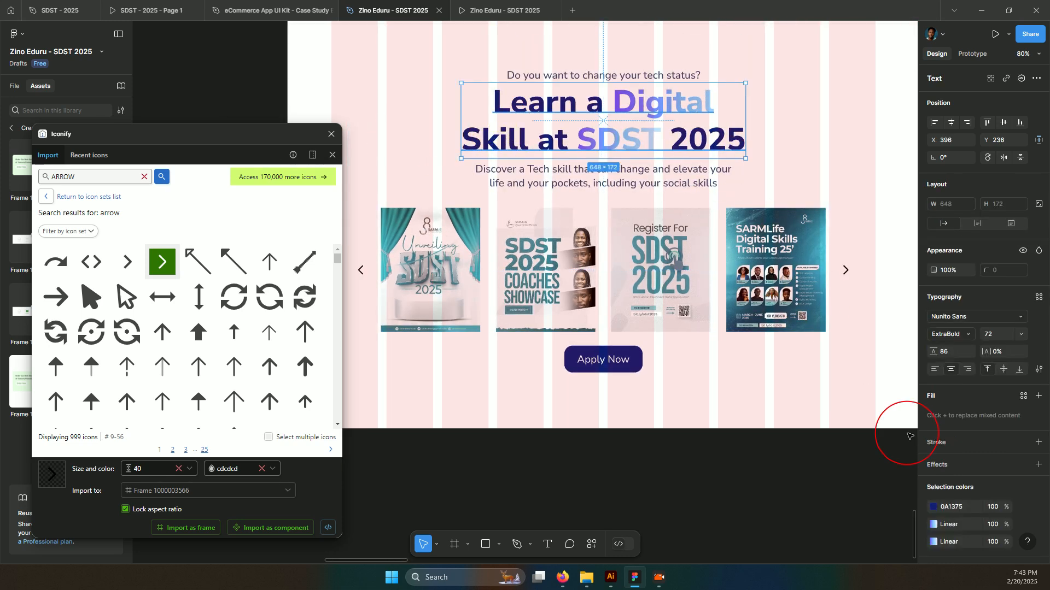
pyautogui.click(933, 507)
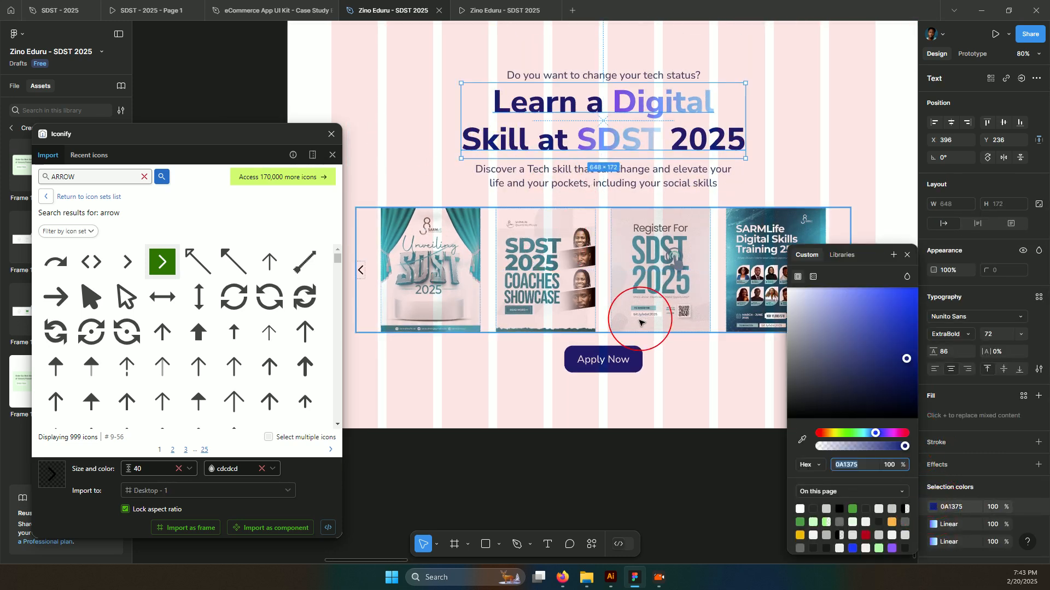
pyautogui.click(802, 439)
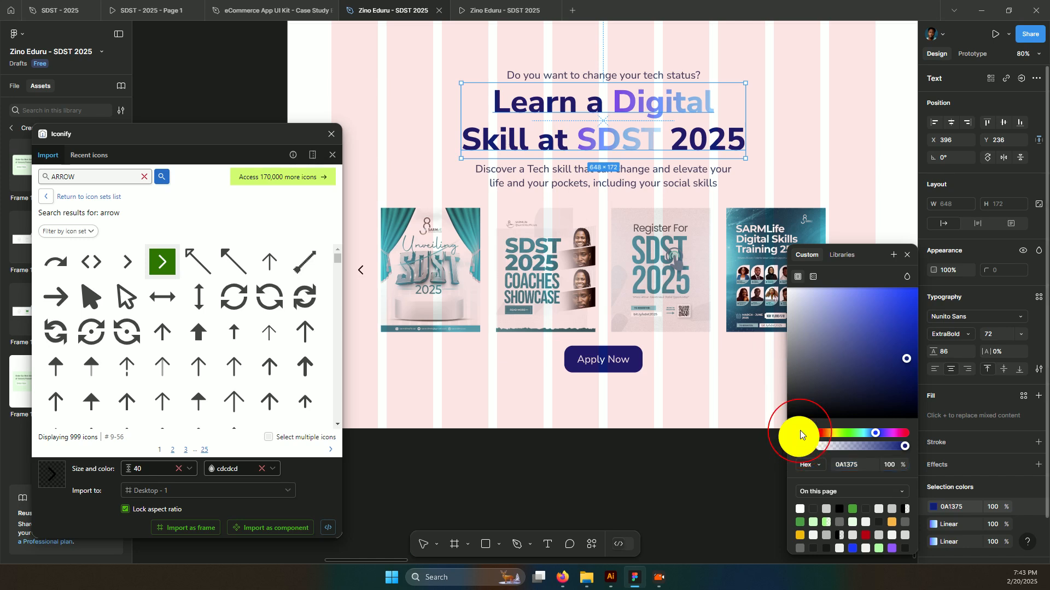
pyautogui.click(529, 253)
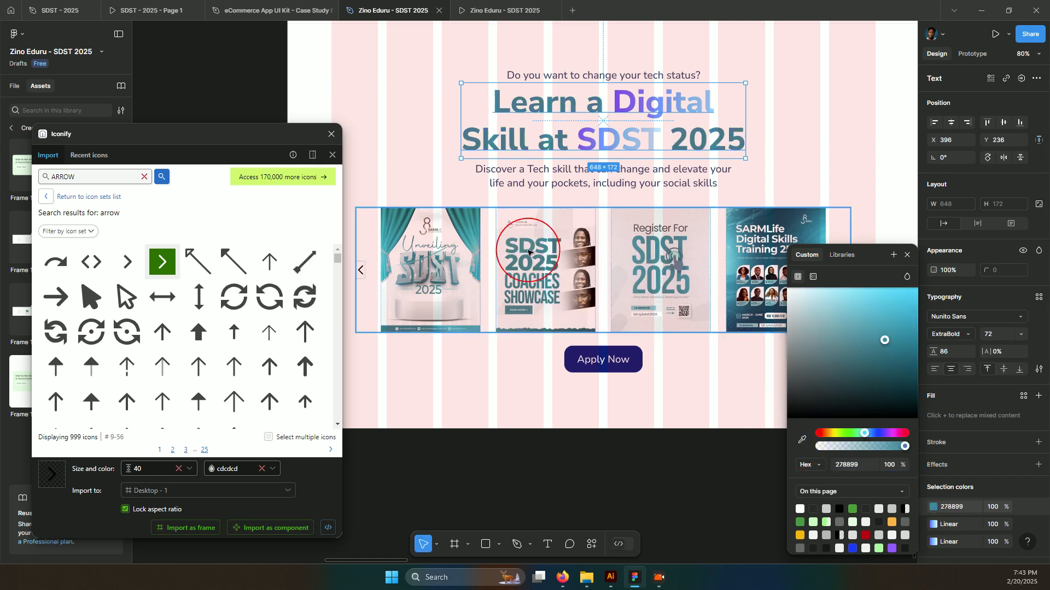
pyautogui.click(802, 439)
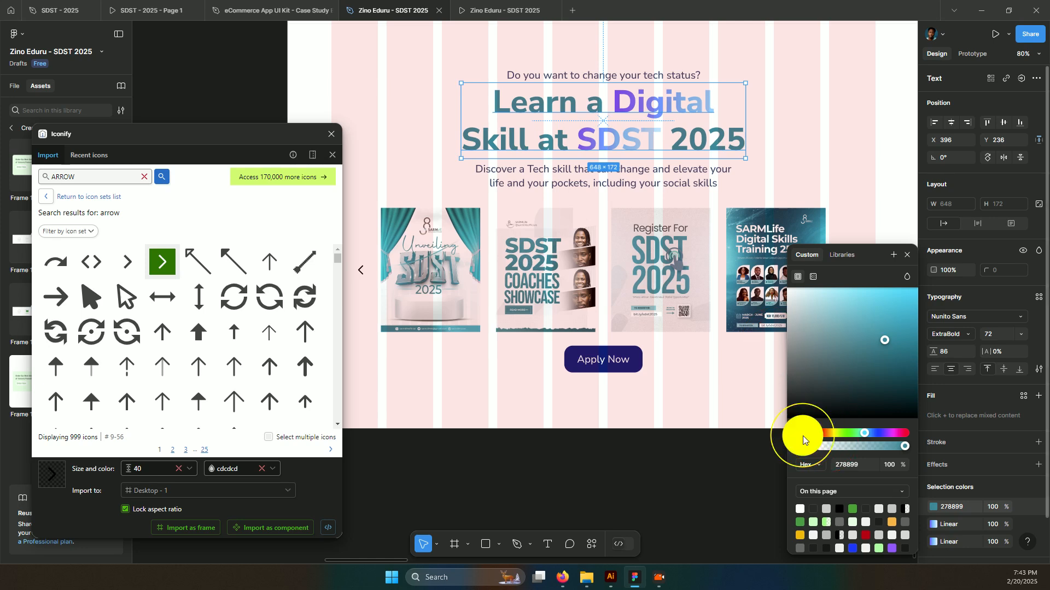
pyautogui.click(804, 221)
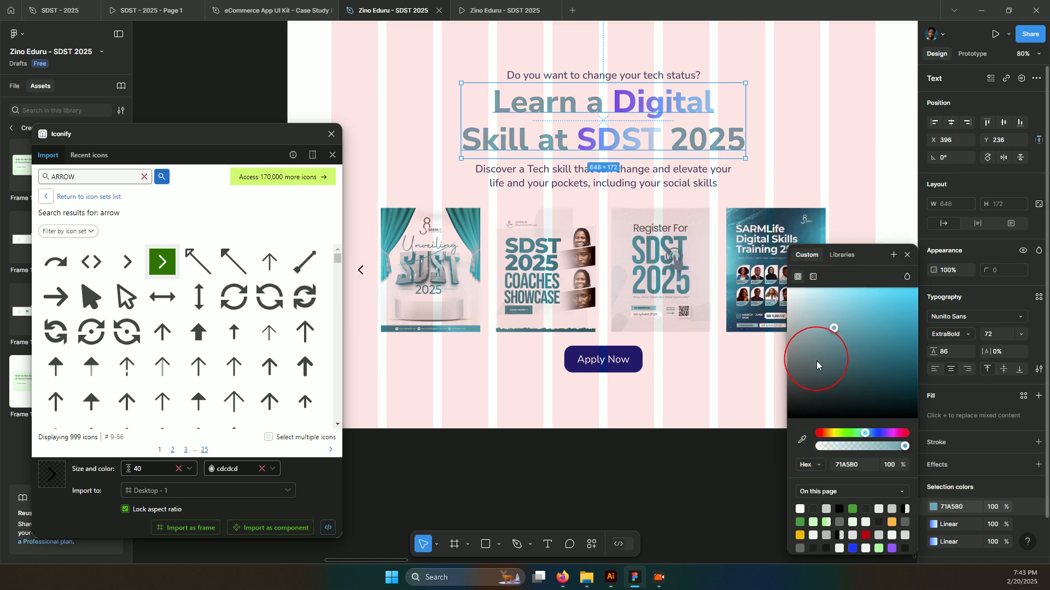
pyautogui.click(802, 440)
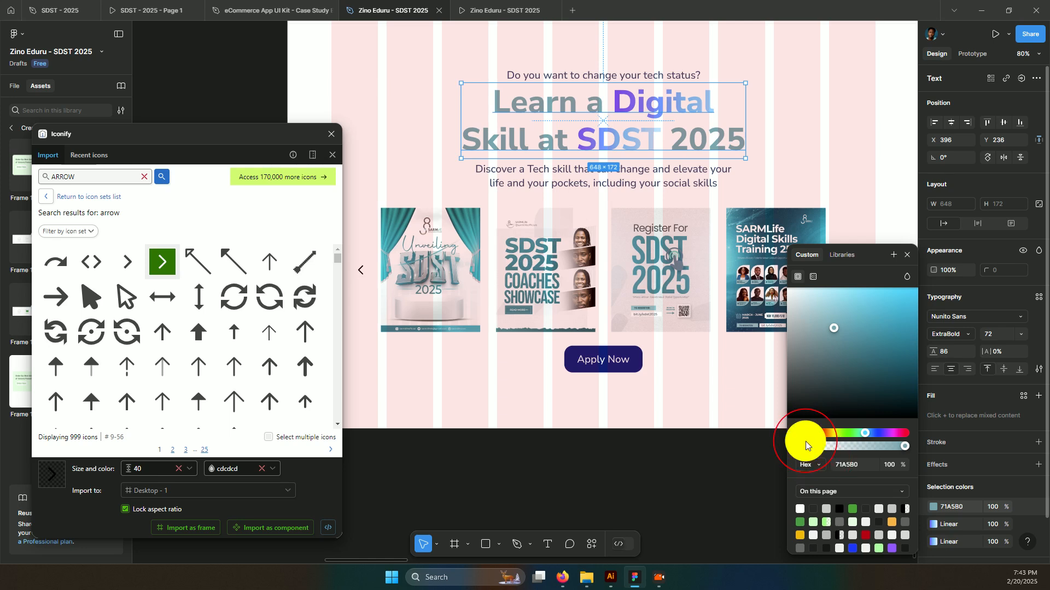
pyautogui.click(787, 214)
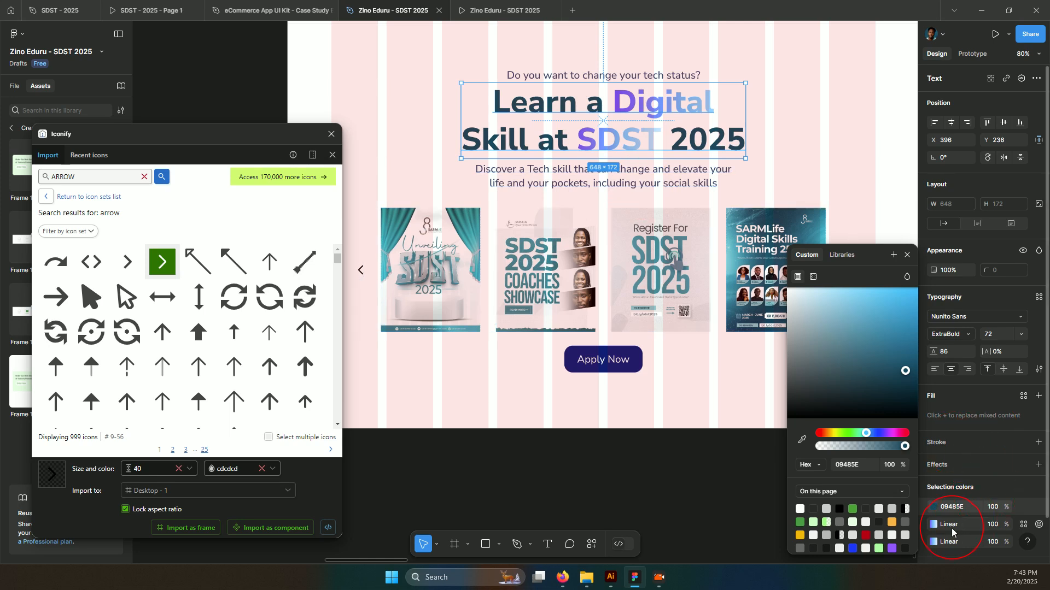
# Set the 0% stop of the gradient on "Digital" to teal 247B89, sampled from the Coaches Showcase flyer.
pyautogui.click(934, 525)
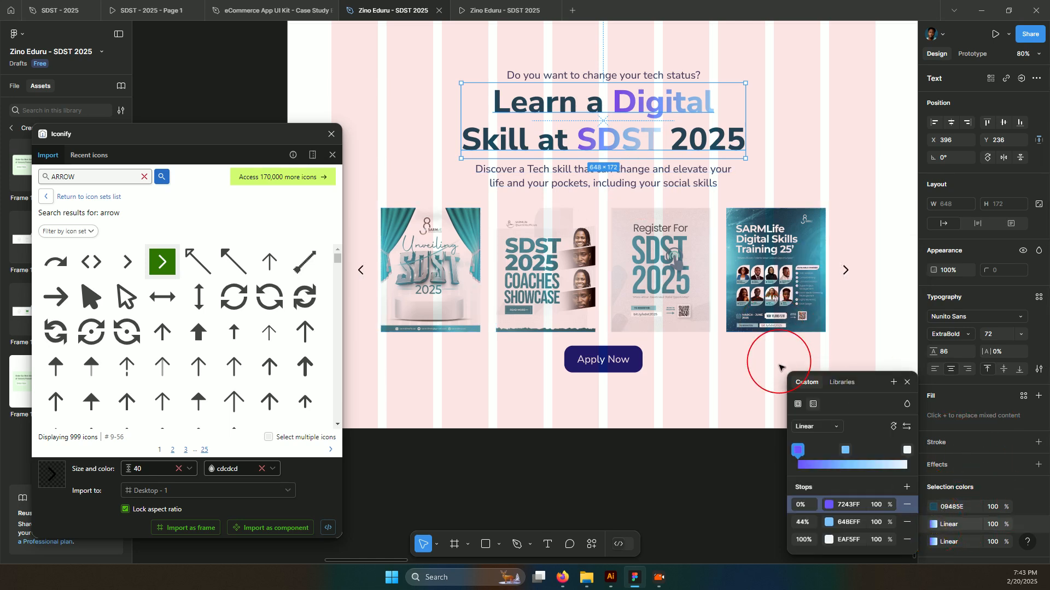
pyautogui.click(799, 452)
pyautogui.click(671, 440)
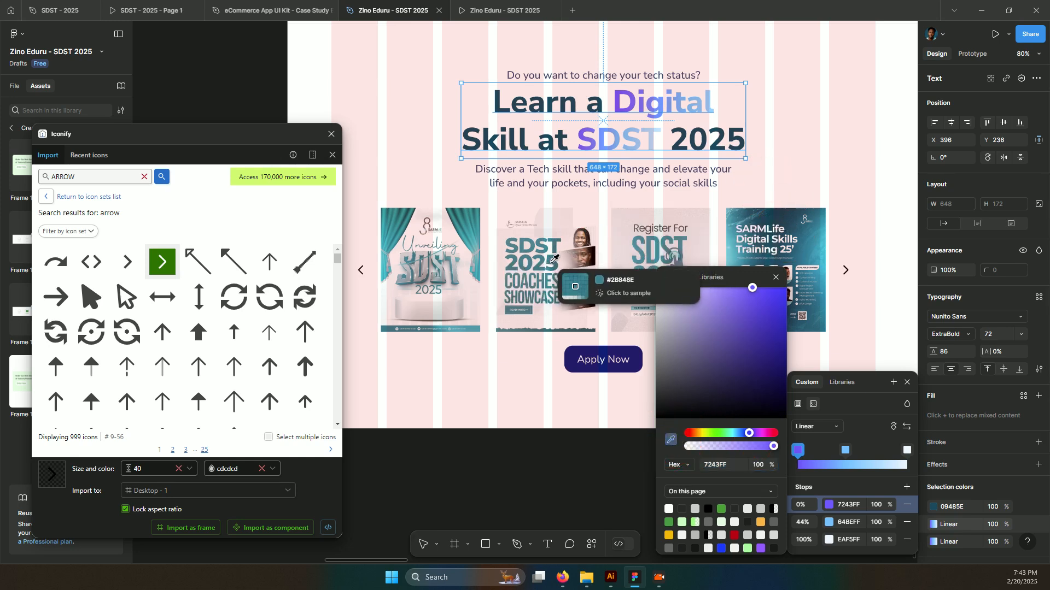
pyautogui.click(552, 261)
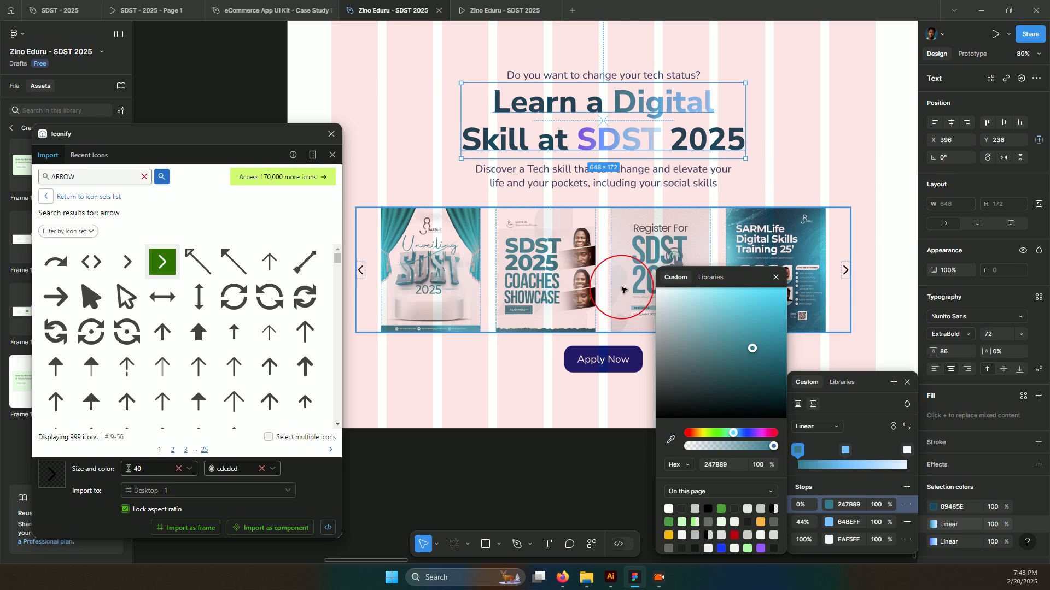
# Sample a light teal from the SARMLife flyer for the gradient's 100% stop and adjust it to 48CADE.
pyautogui.click(845, 450)
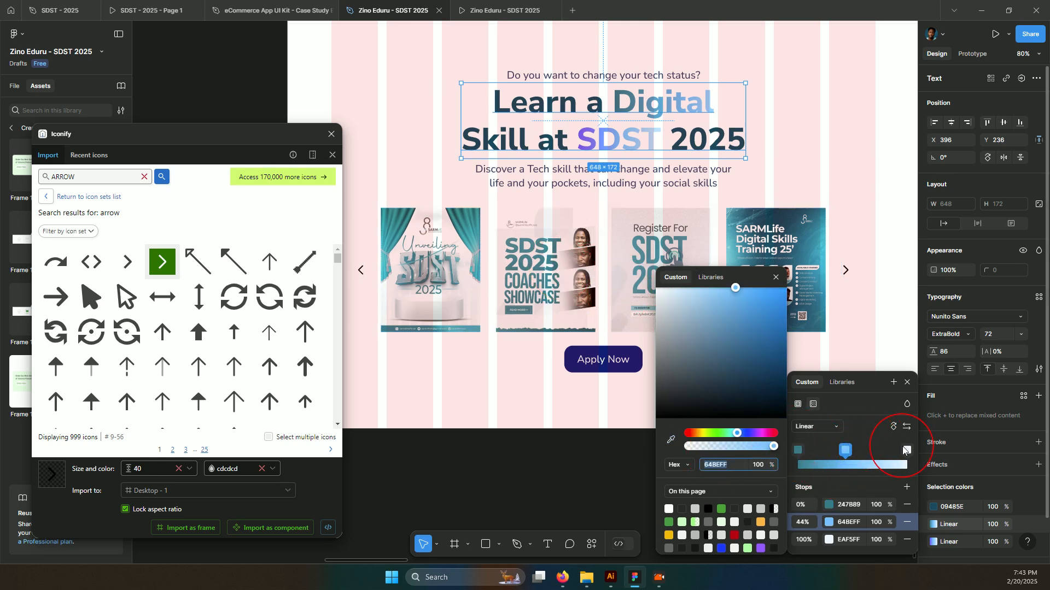
pyautogui.click(906, 450)
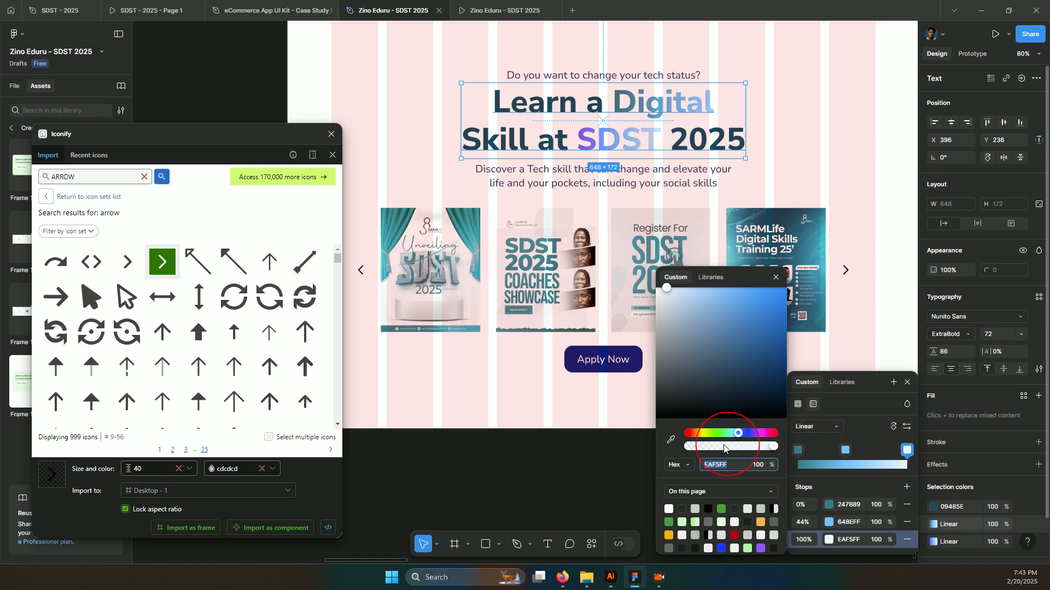
pyautogui.click(673, 440)
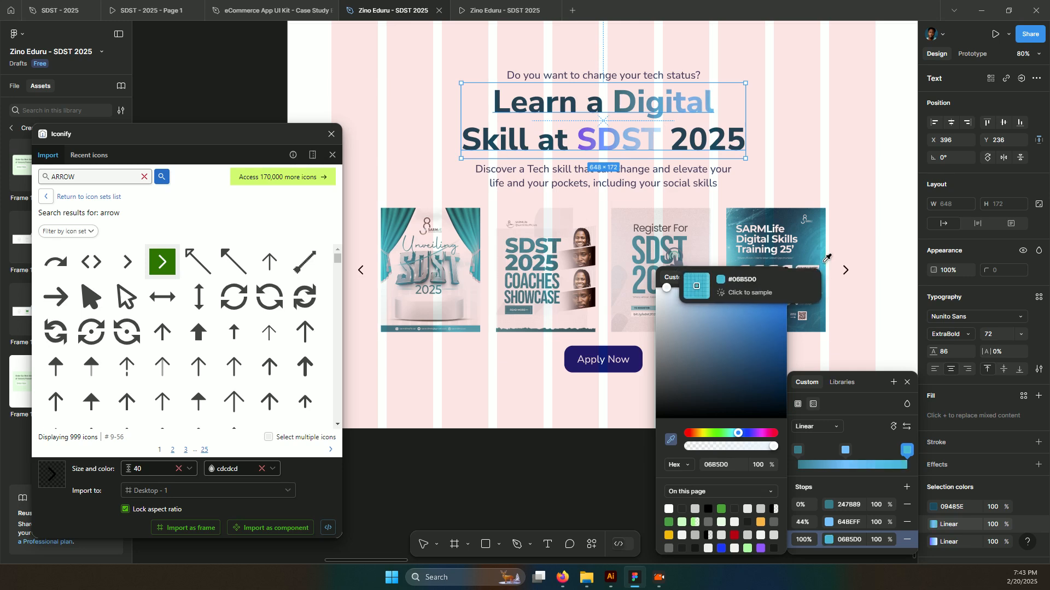
pyautogui.click(828, 258)
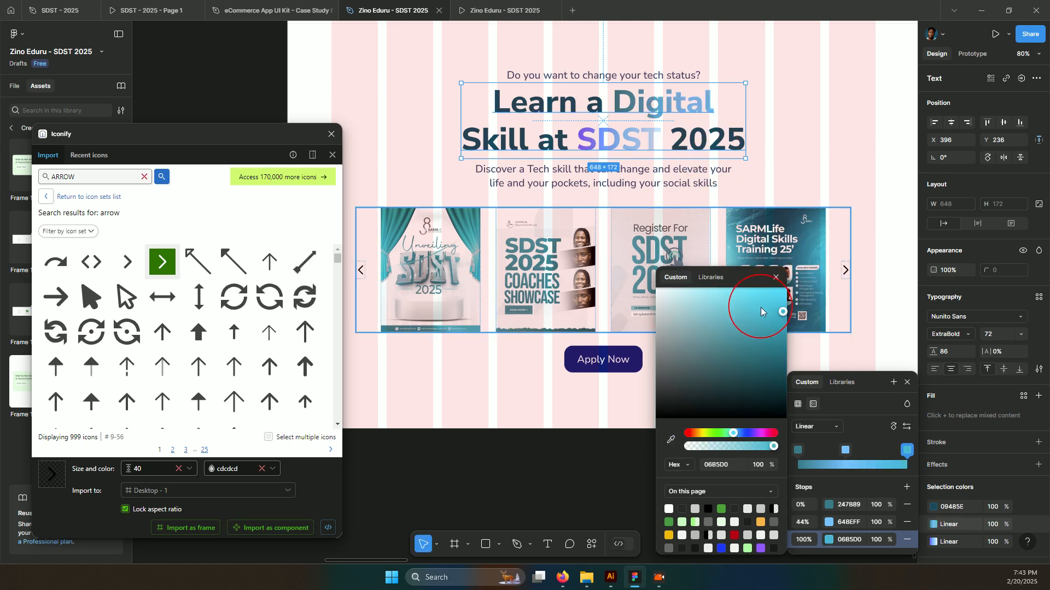
pyautogui.moveTo(756, 318); pyautogui.dragTo(744, 304)
# Sample a teal from the SARMLife flyer for the gradient's 44% stop and lighten it to 4EC0E3.
pyautogui.click(840, 450)
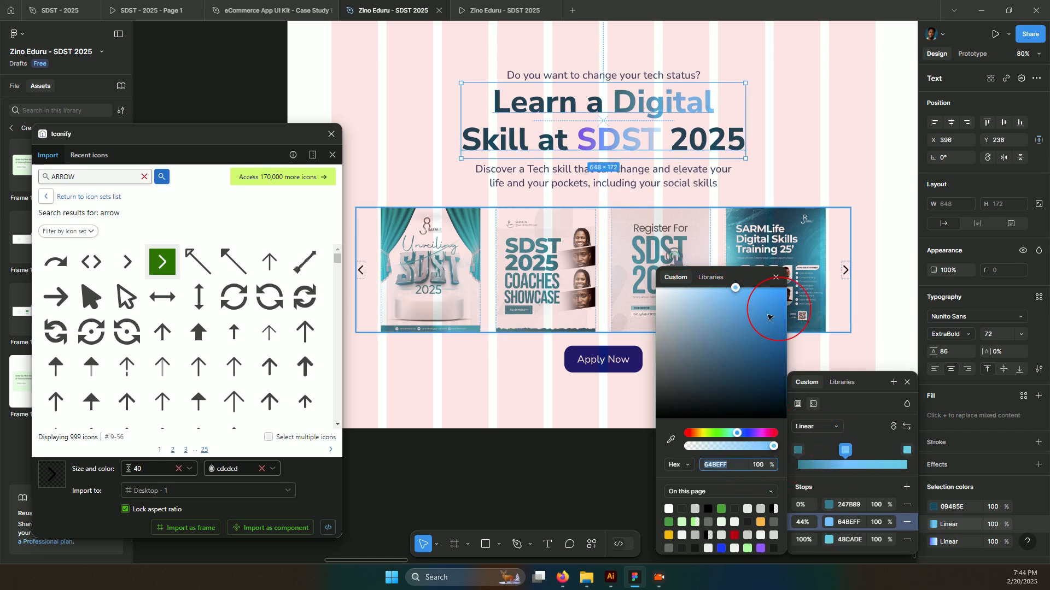
pyautogui.click(670, 439)
pyautogui.click(669, 440)
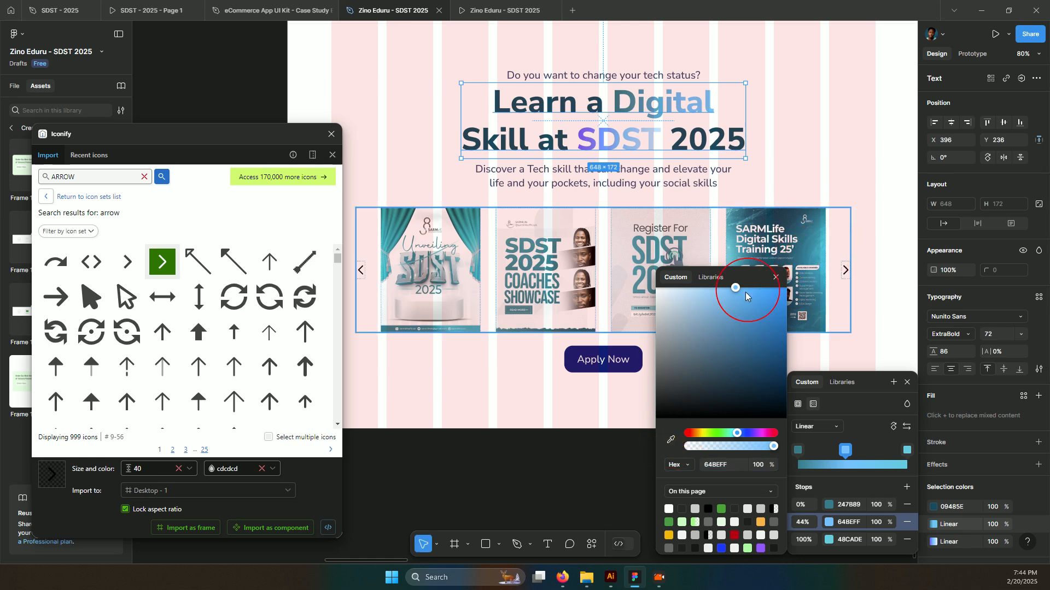
pyautogui.click(673, 439)
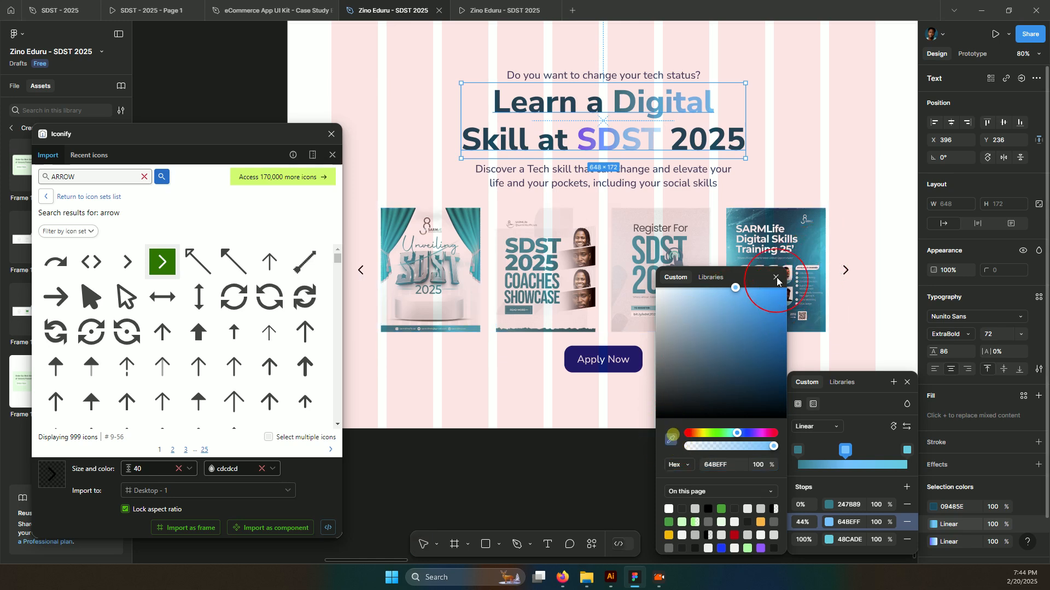
pyautogui.click(743, 219)
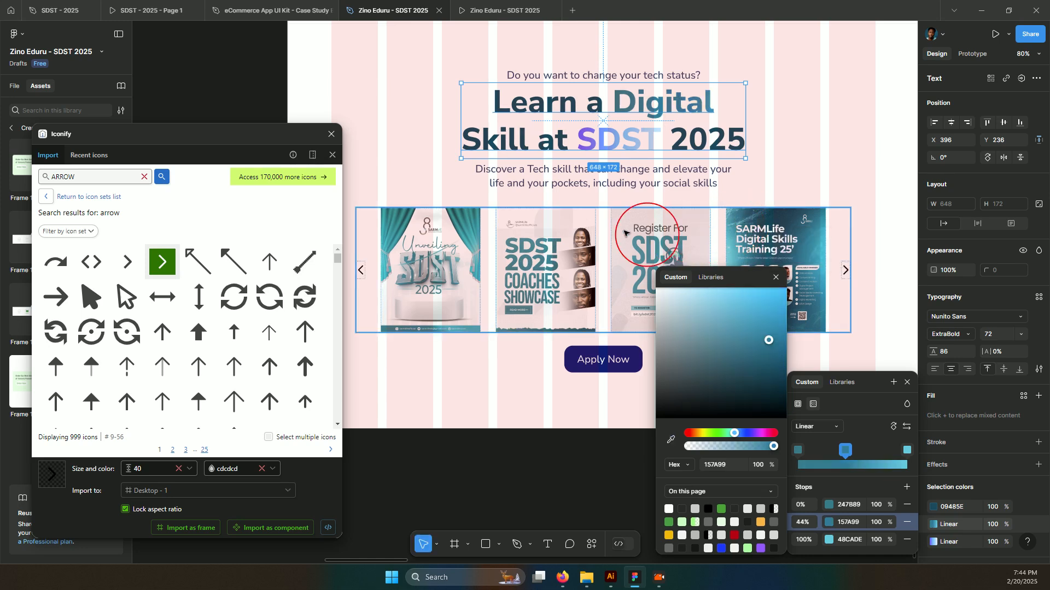
pyautogui.click(738, 328)
pyautogui.moveTo(741, 340); pyautogui.dragTo(742, 301)
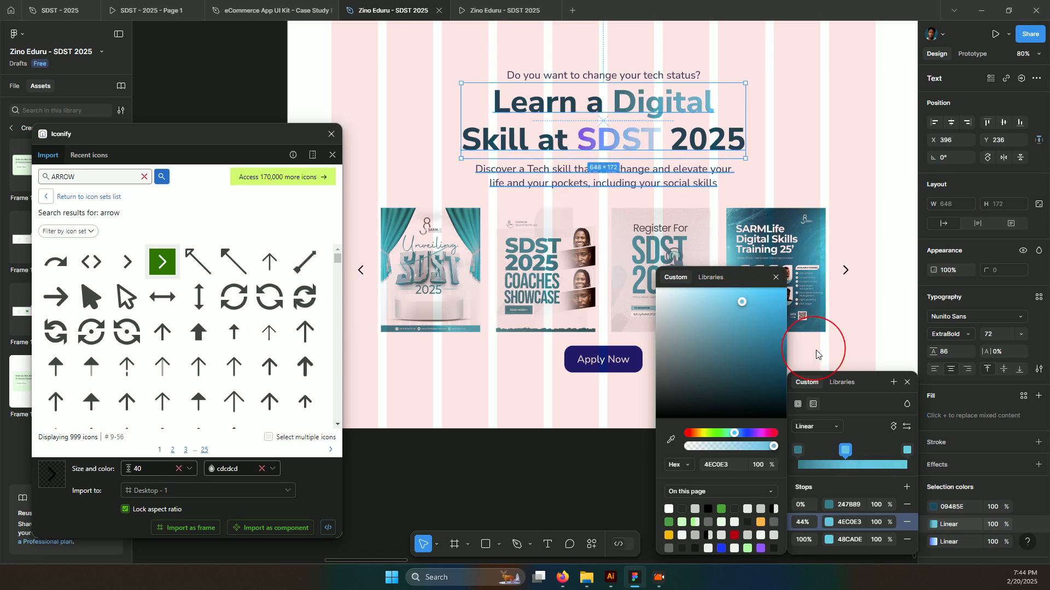
pyautogui.click(955, 525)
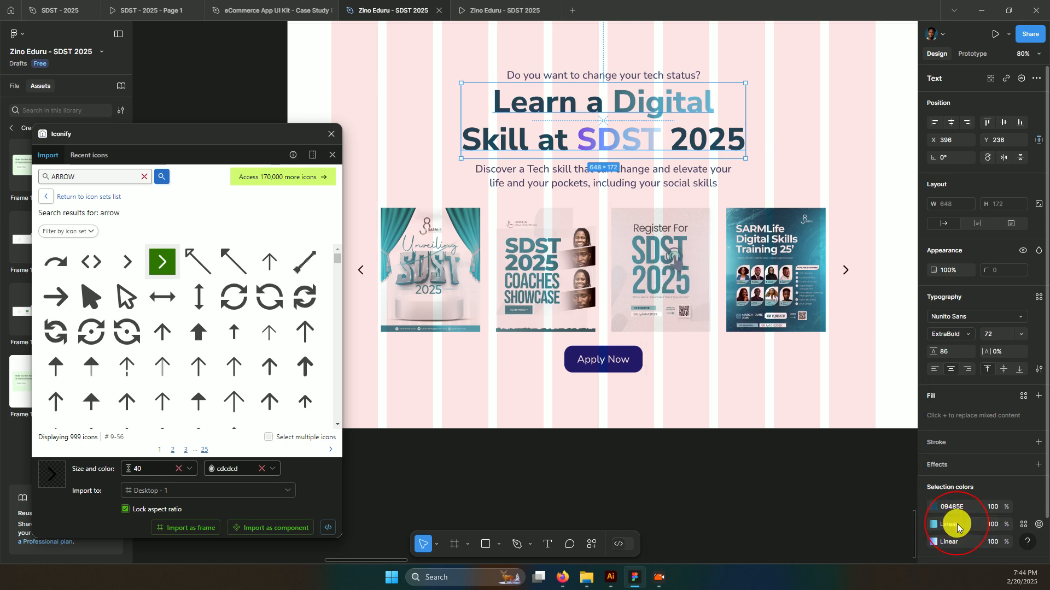
# Copy the teal-gradient word "Digital" in front of "SDST" in the heading and replace the copied word with "SDST".
pyautogui.tripleClick(634, 97)
pyautogui.moveTo(620, 101); pyautogui.dragTo(723, 106)
pyautogui.hotkey('ctrl', 'c')
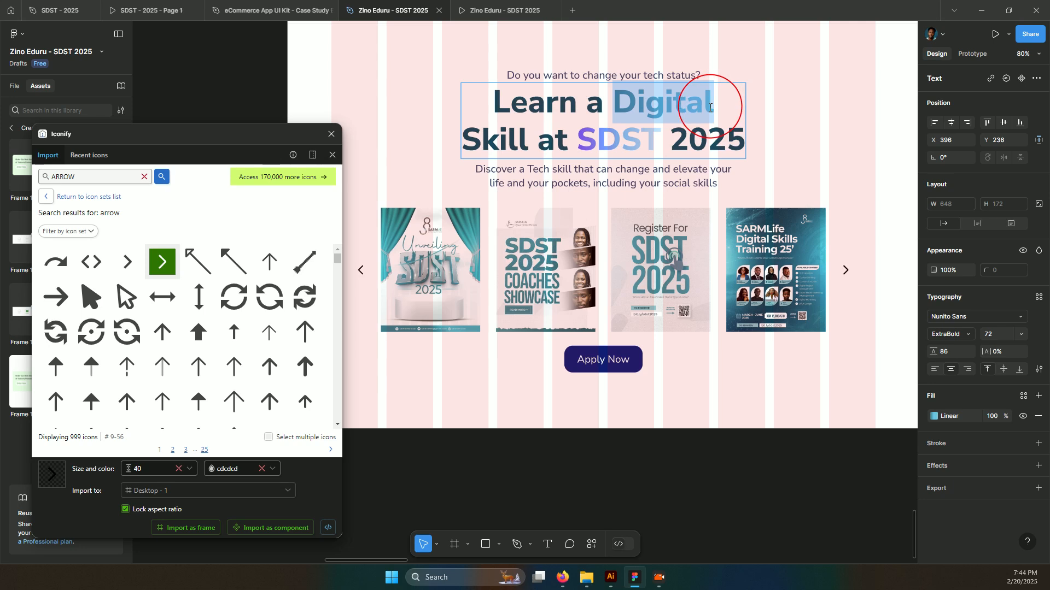
pyautogui.click(568, 146)
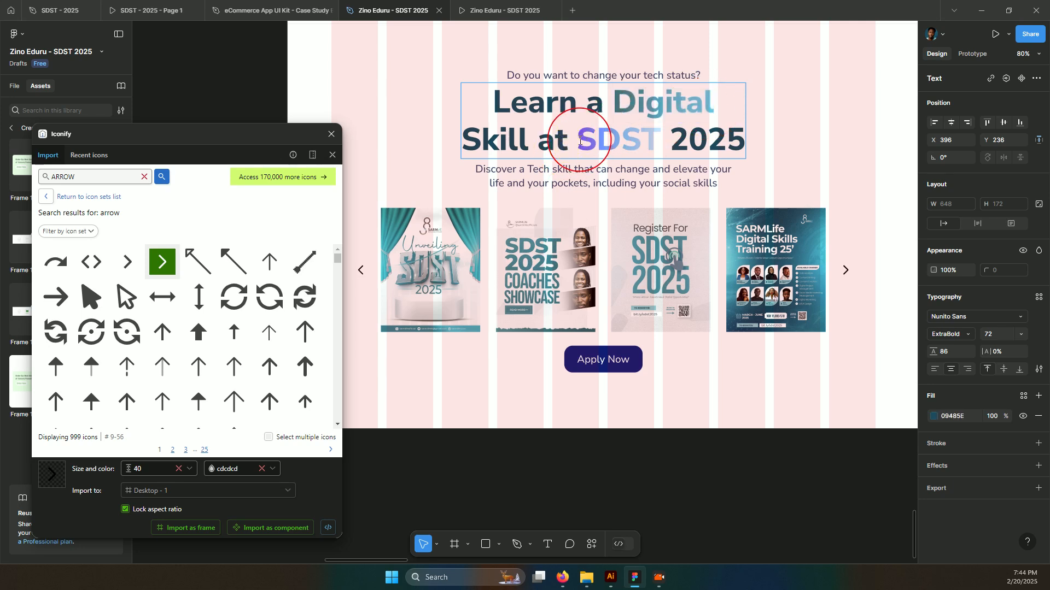
pyautogui.hotkey('ctrl', 'v')
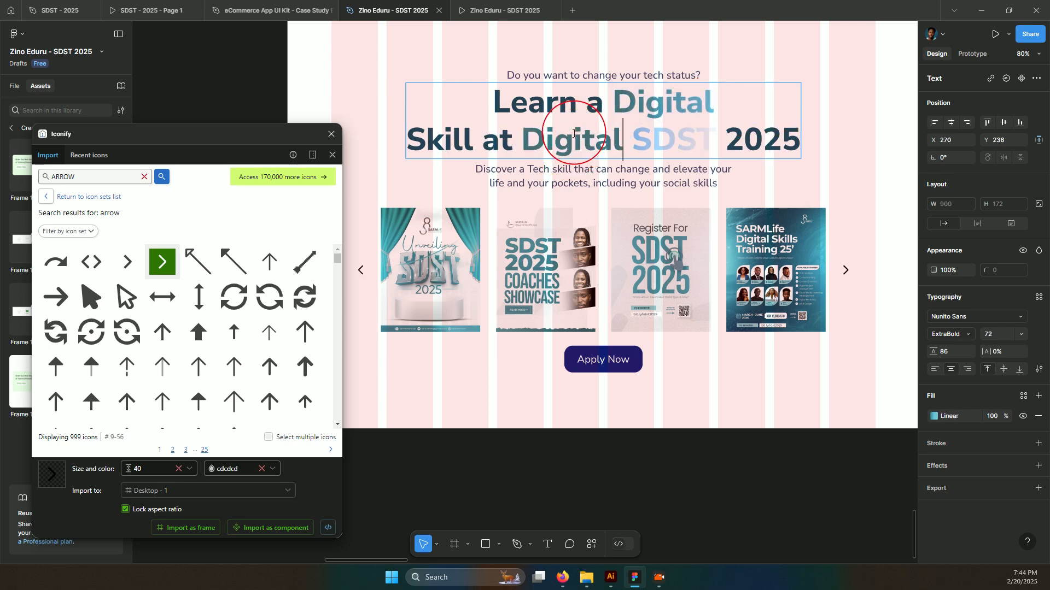
pyautogui.moveTo(522, 140); pyautogui.dragTo(624, 143)
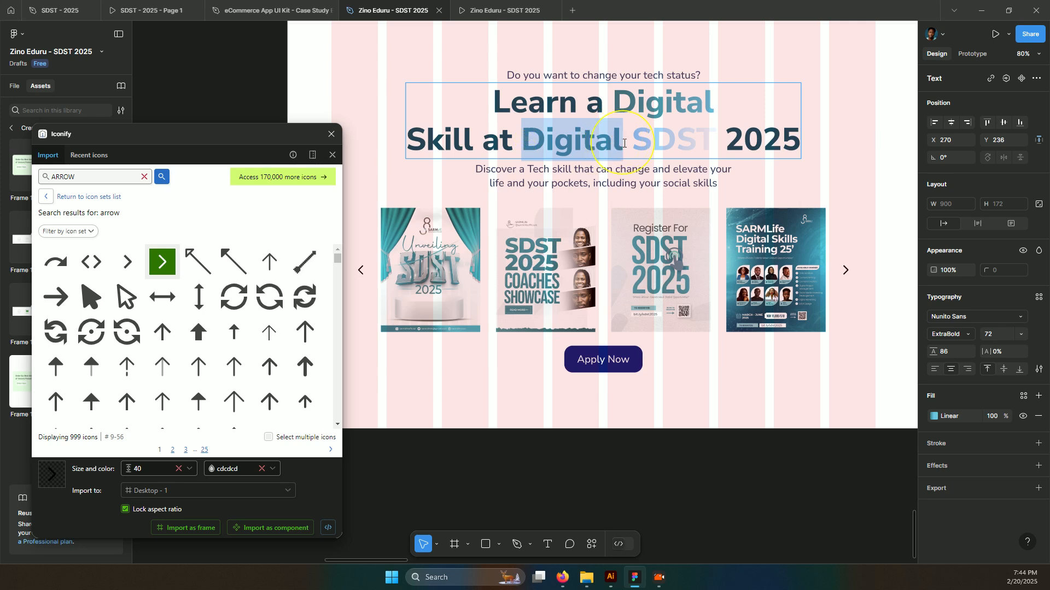
pyautogui.write('SDST')
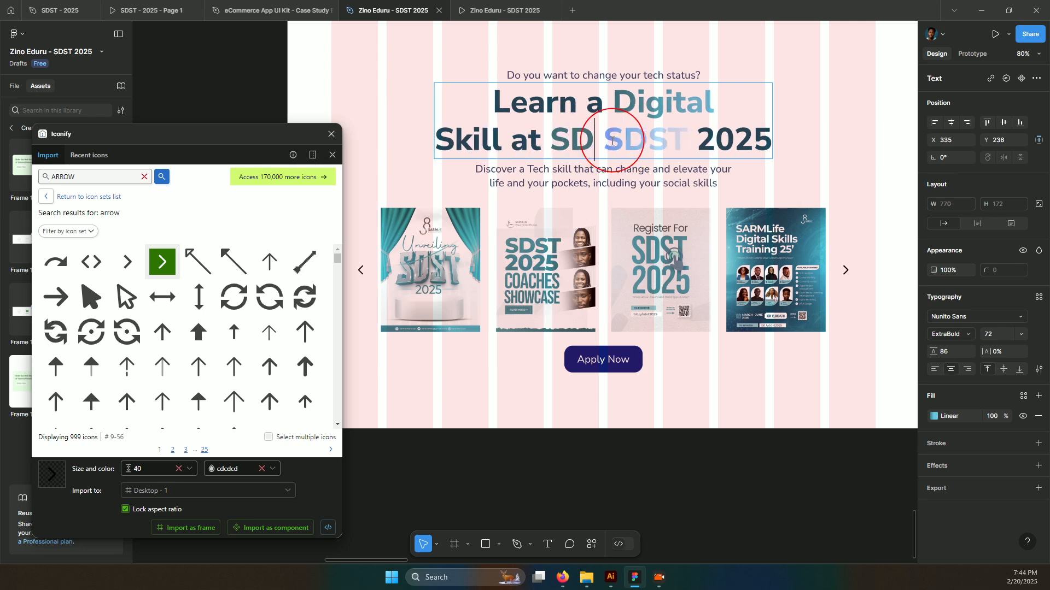
# Delete the leftover old "SDST" letters from the heading so its second line reads "Skill at SDST 2025".
pyautogui.moveTo(622, 131); pyautogui.dragTo(684, 130)
pyautogui.press('BackSpace')
pyautogui.press('BackSpace')
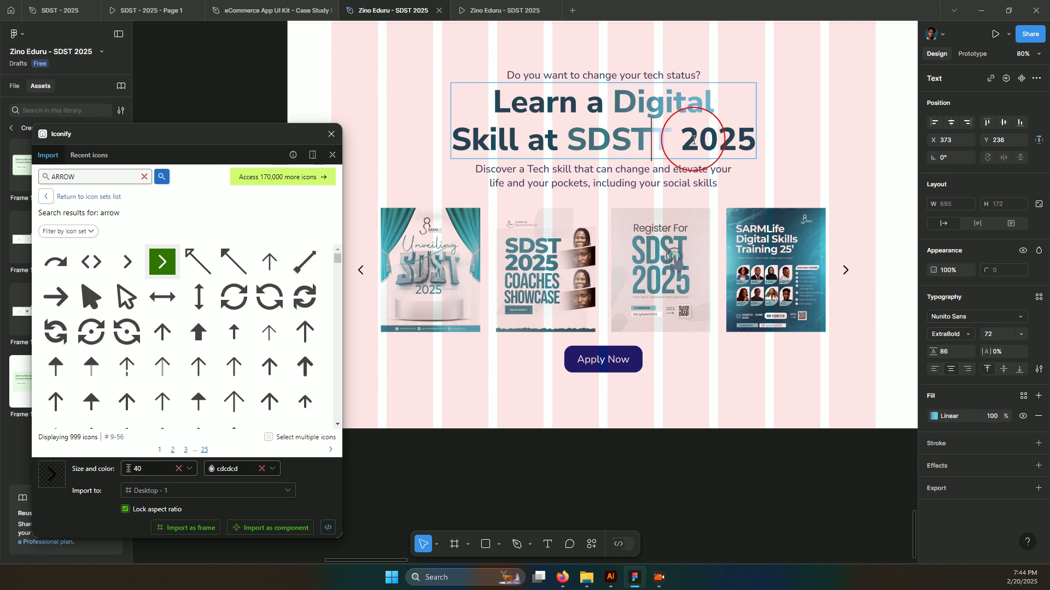
pyautogui.press('Delete')
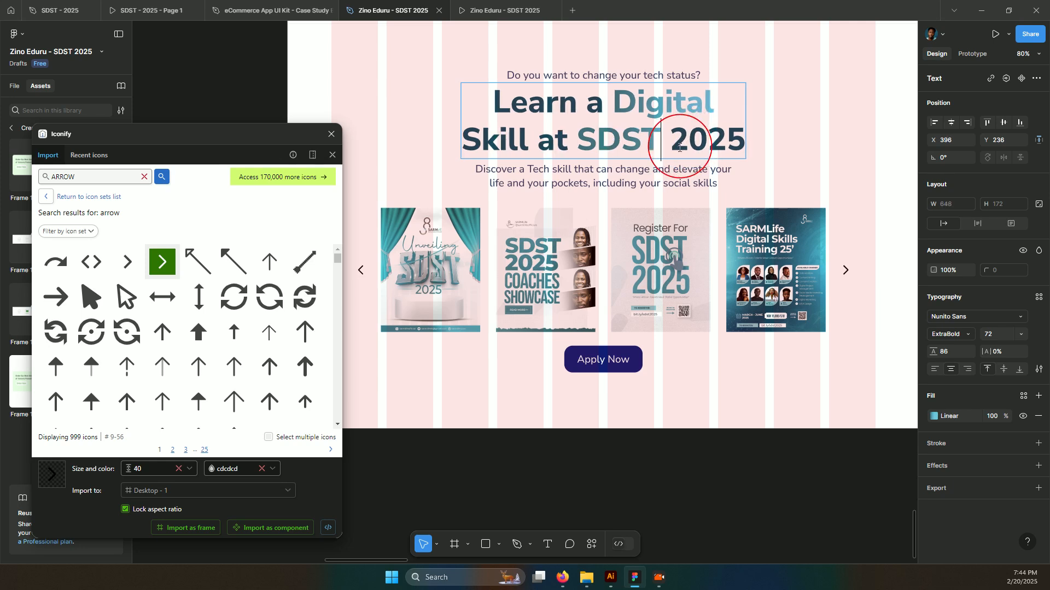
# Reposition the linear gradient on the heading word "SDST" so it runs from the start to the end of the word.
pyautogui.click(580, 137)
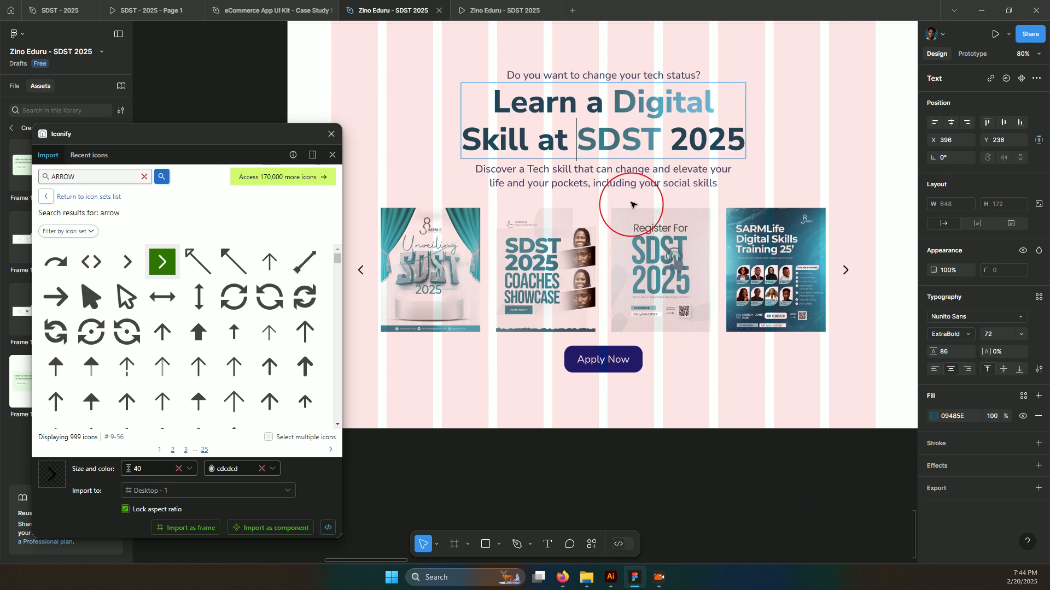
pyautogui.keyDown('shift'); pyautogui.click(661, 136); pyautogui.keyUp('shift')
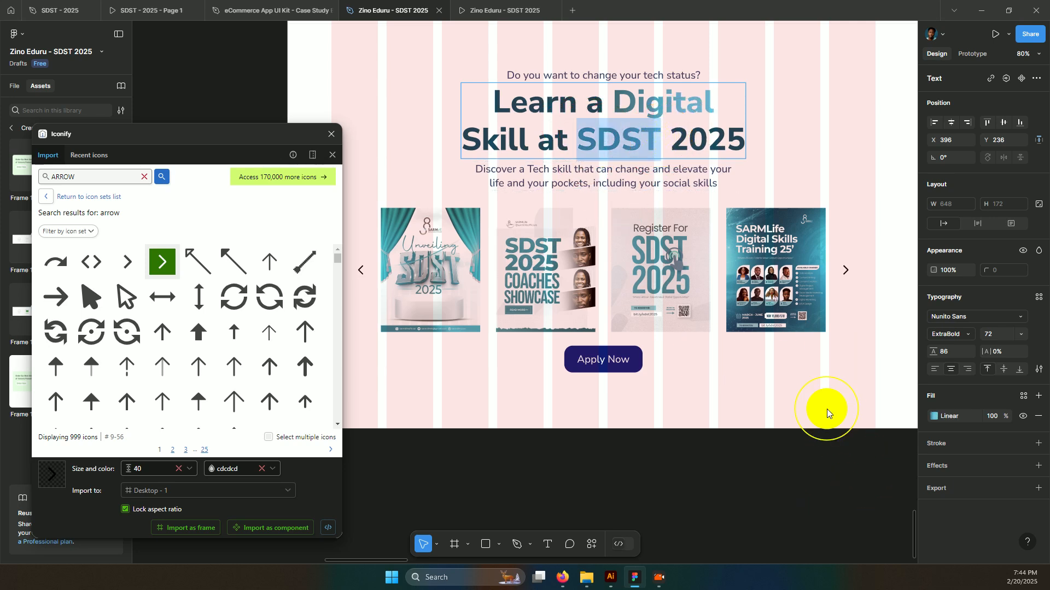
pyautogui.click(933, 416)
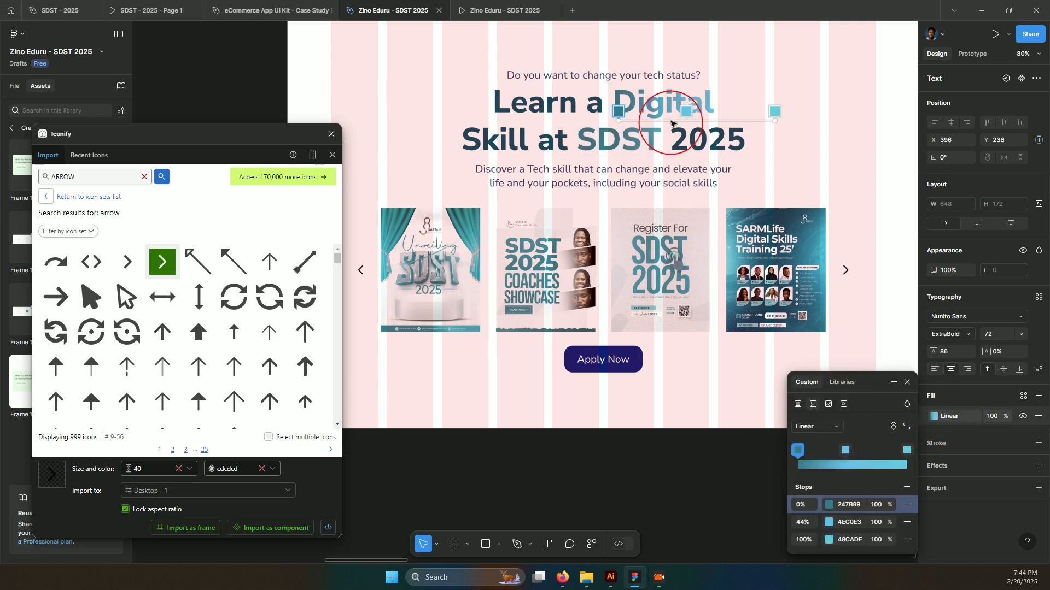
pyautogui.moveTo(618, 117); pyautogui.dragTo(585, 144)
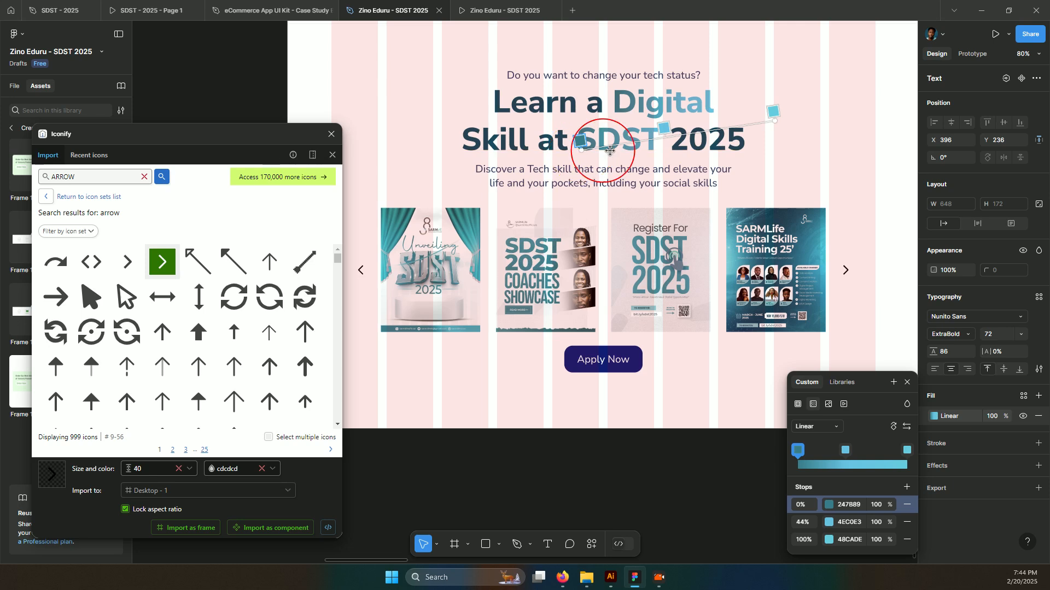
pyautogui.moveTo(772, 122); pyautogui.dragTo(660, 154)
pyautogui.click(717, 311)
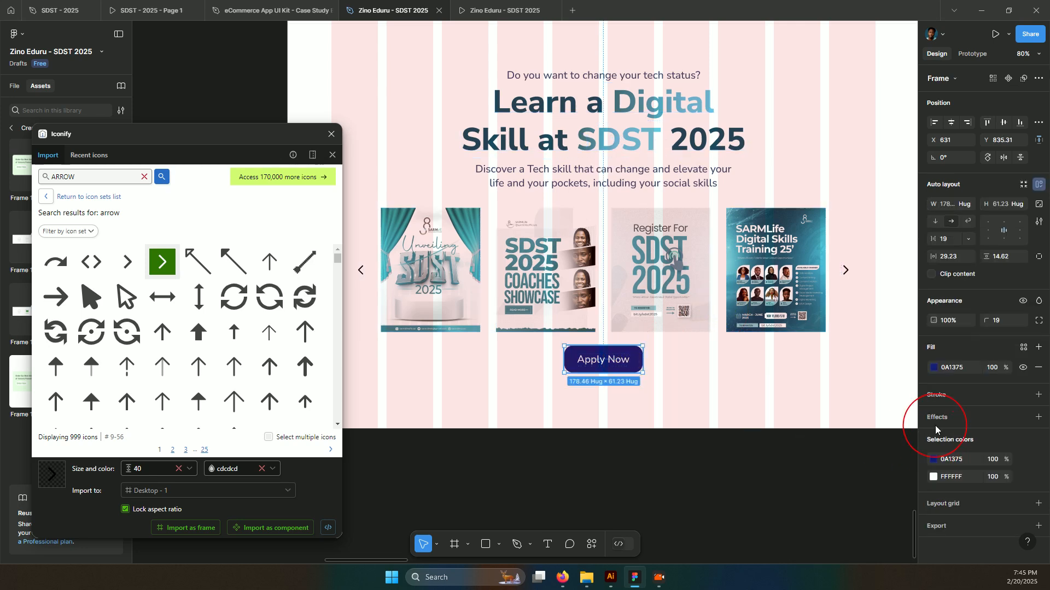
# Change the Apply Now button's fill to a linear gradient and set its 0% stop to teal 247B89, sampled from "Digital".
pyautogui.click(933, 370)
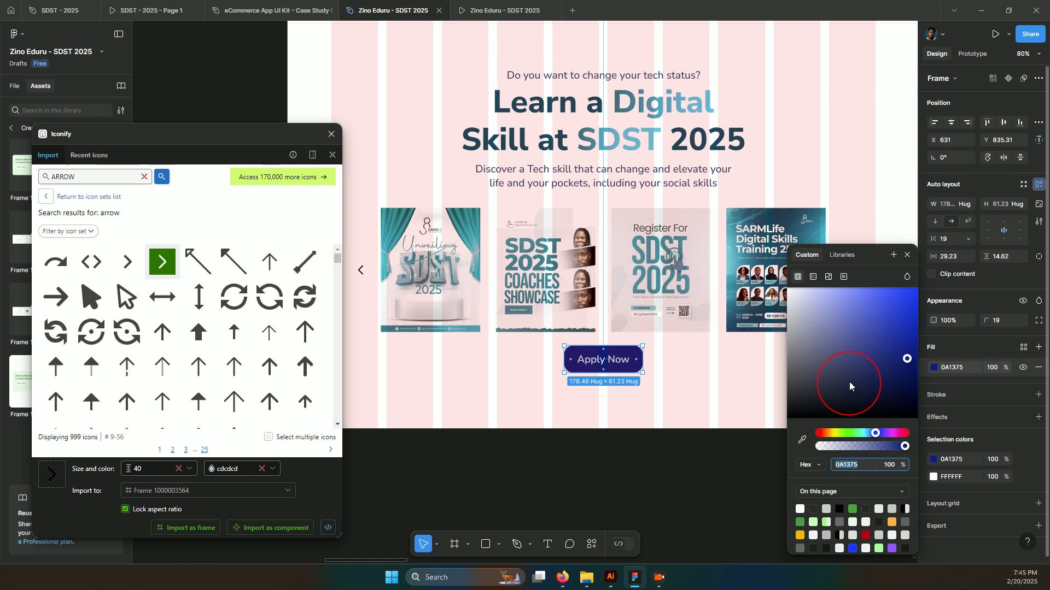
pyautogui.click(813, 277)
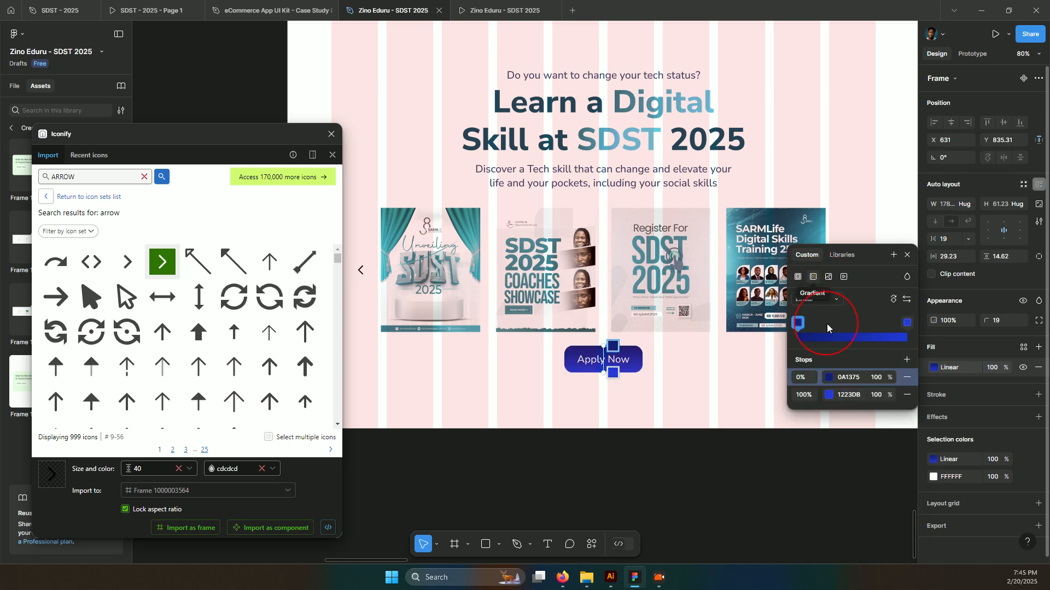
pyautogui.click(799, 324)
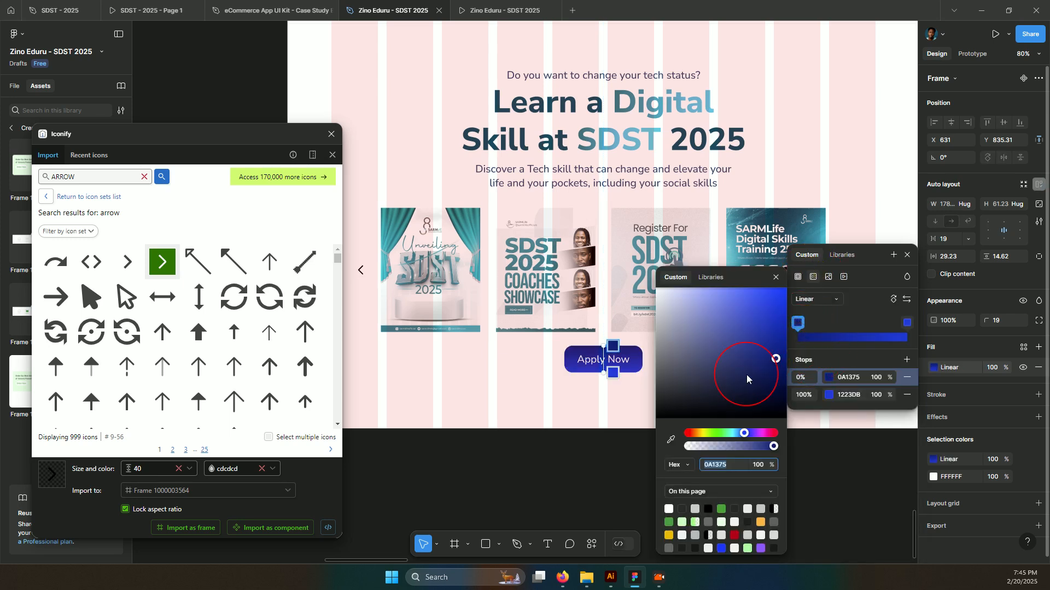
pyautogui.click(671, 439)
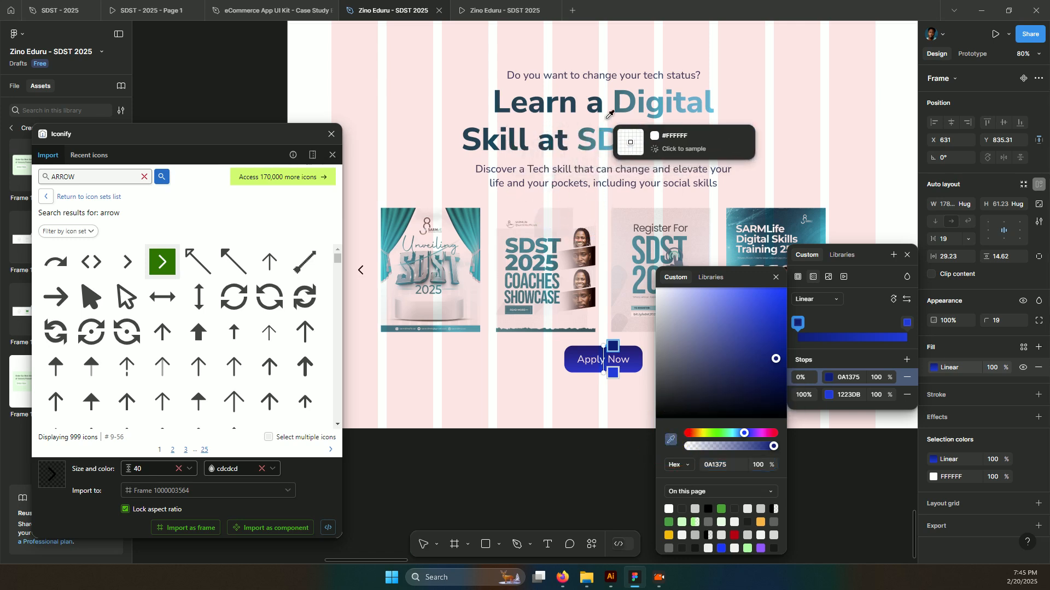
pyautogui.click(620, 96)
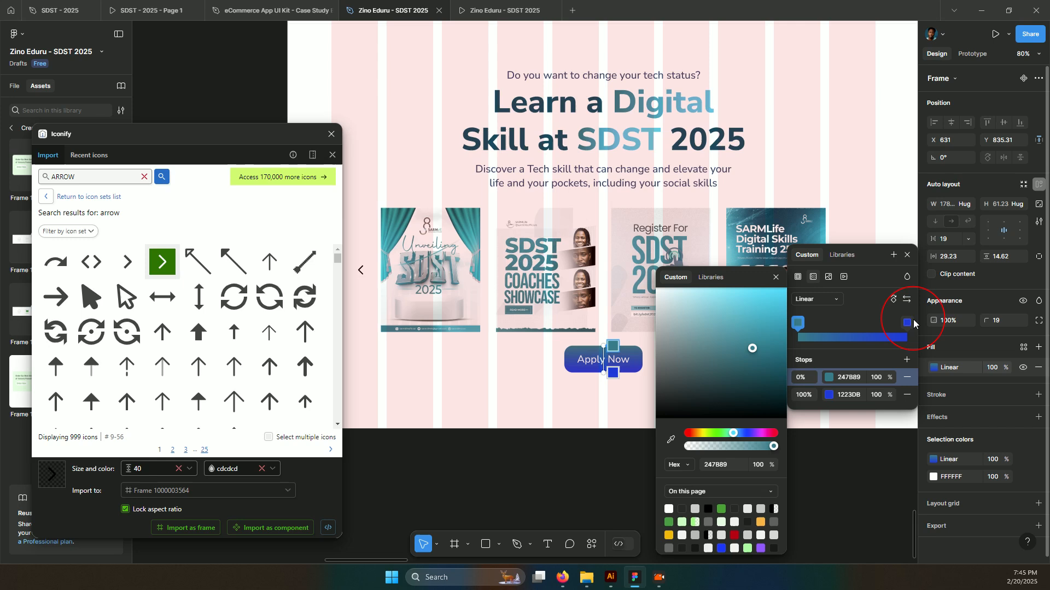
# Set the button gradient's 100% stop to 4CBDDF, sampled from "SDST", and stretch the gradient diagonally across the button.
pyautogui.click(910, 322)
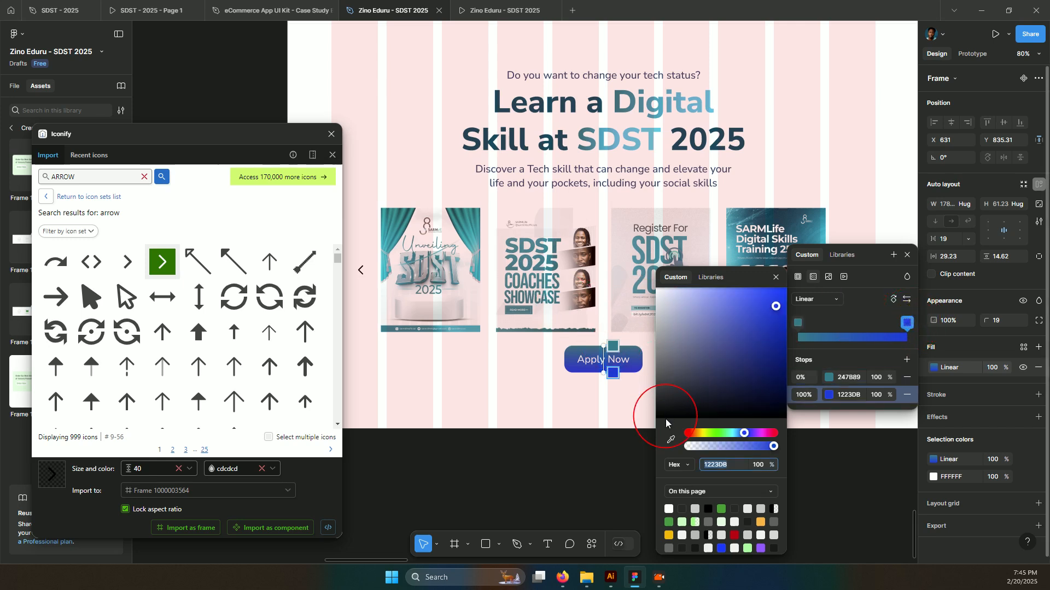
pyautogui.click(670, 438)
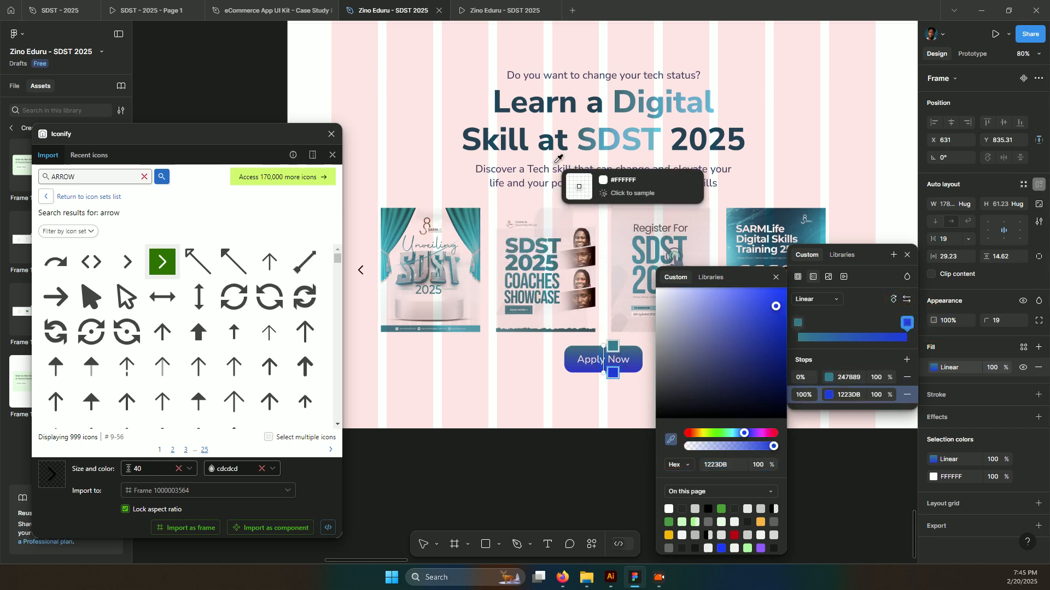
pyautogui.click(617, 143)
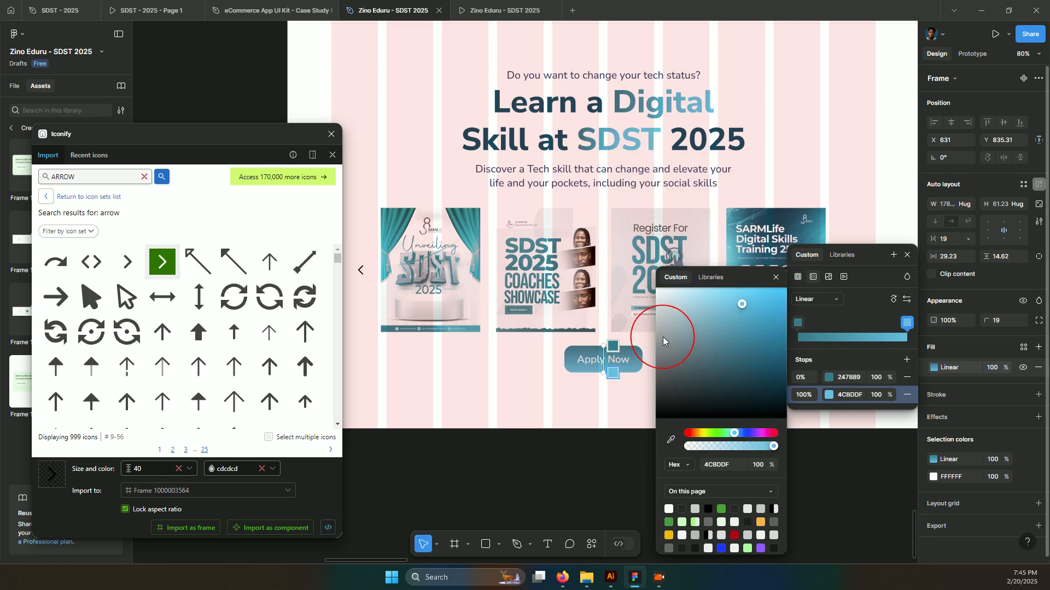
pyautogui.moveTo(605, 377); pyautogui.dragTo(640, 377)
pyautogui.moveTo(601, 348); pyautogui.dragTo(556, 356)
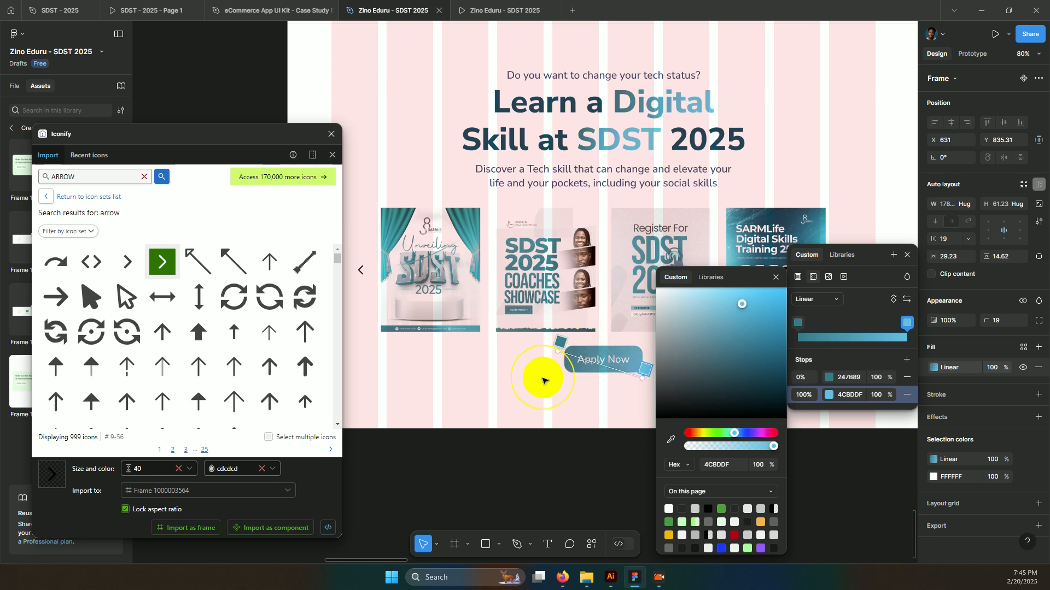
pyautogui.click(544, 375)
# Replace the navy colour throughout the navigation bar with teal 247B89, sampled from the word "SDST" in the heading.
pyautogui.scroll(3, 711, 221)
pyautogui.scroll(1, 711, 221)
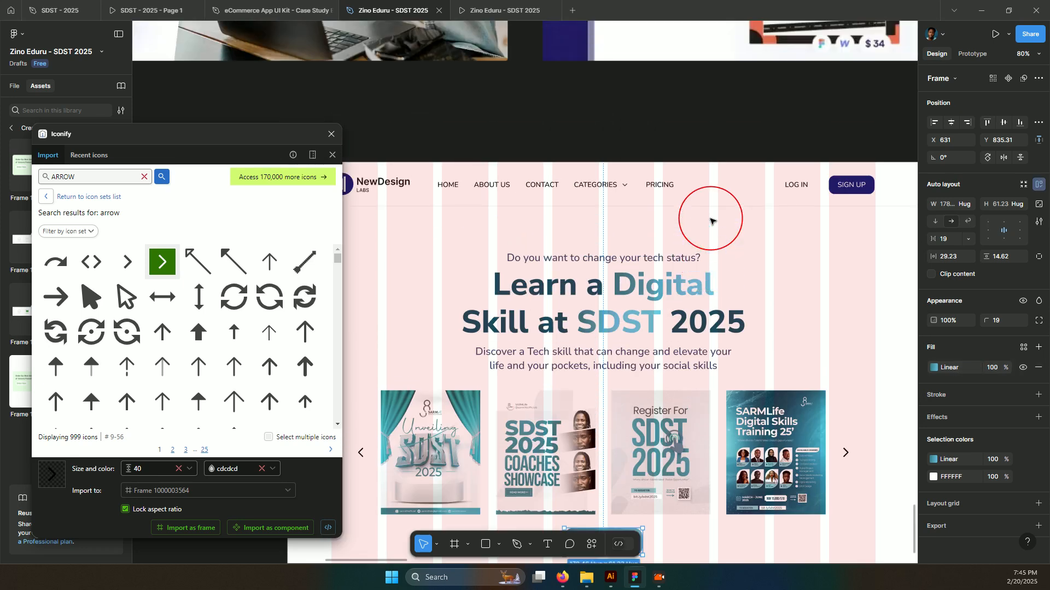
pyautogui.click(853, 184)
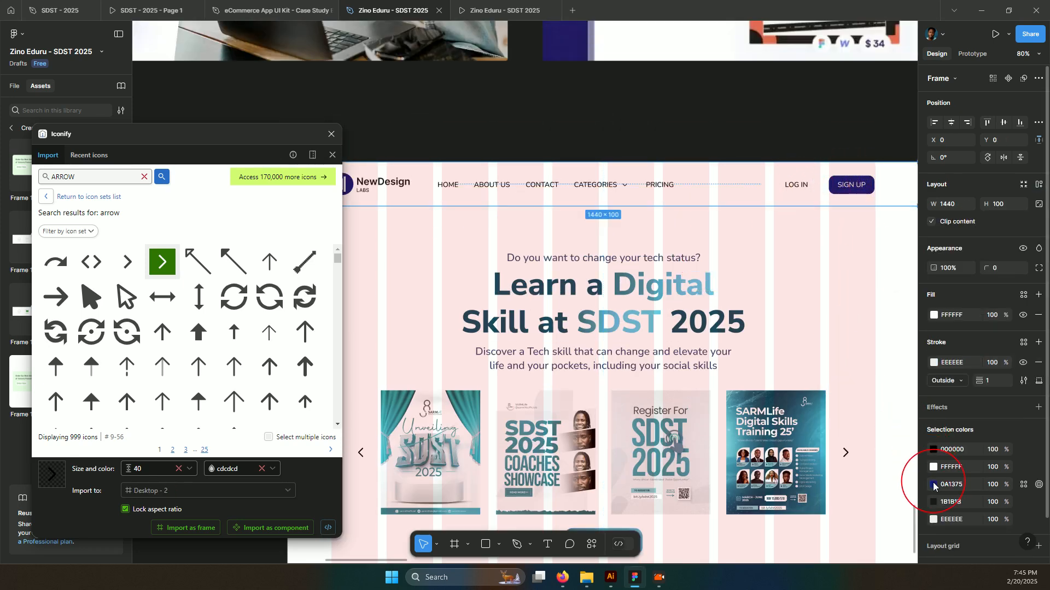
pyautogui.click(709, 187)
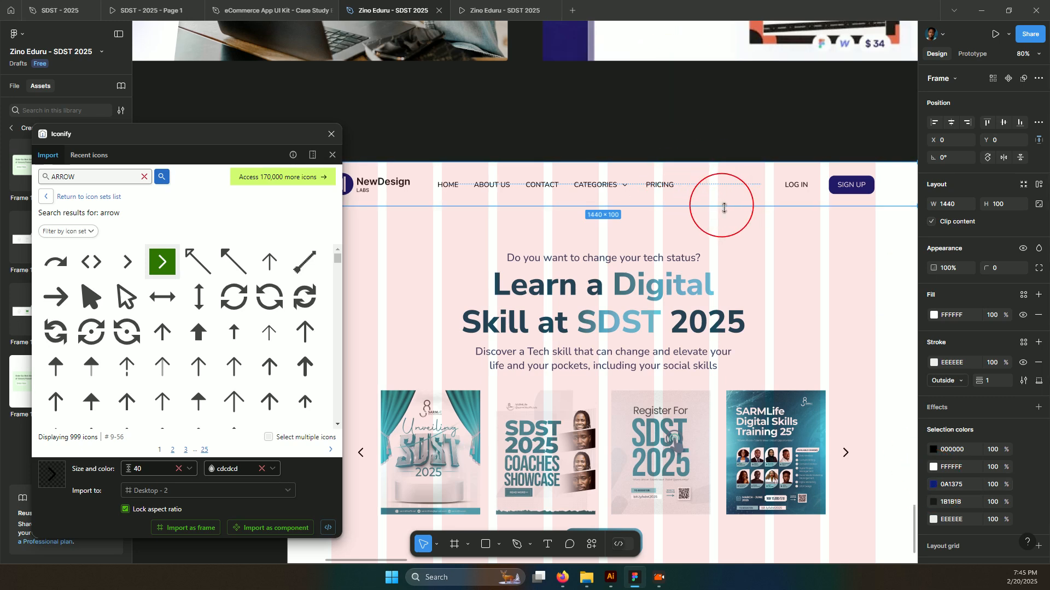
pyautogui.click(934, 486)
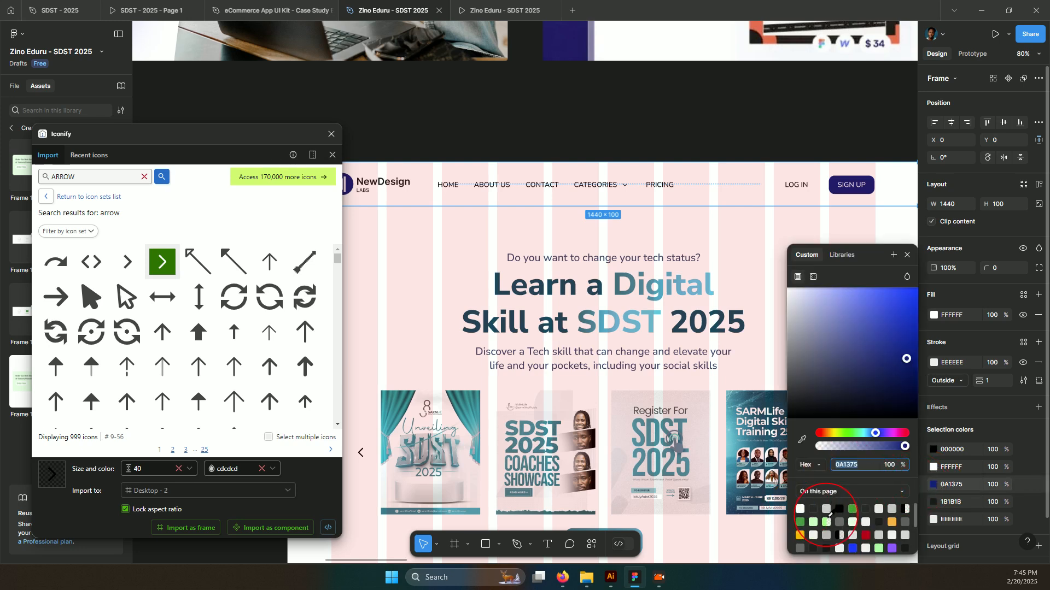
pyautogui.scroll(-3, 850, 516)
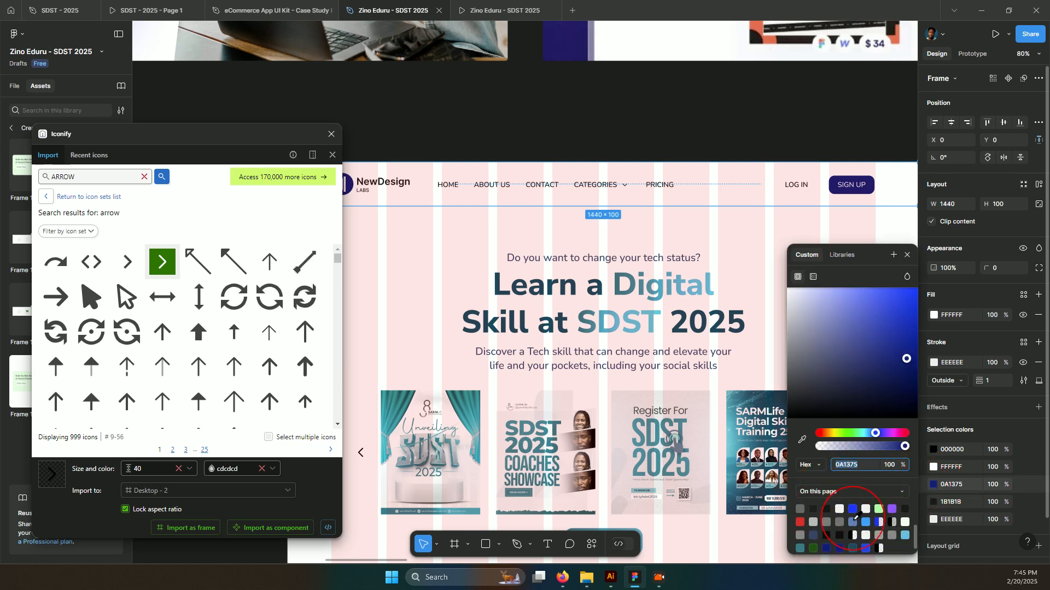
pyautogui.scroll(2, 857, 515)
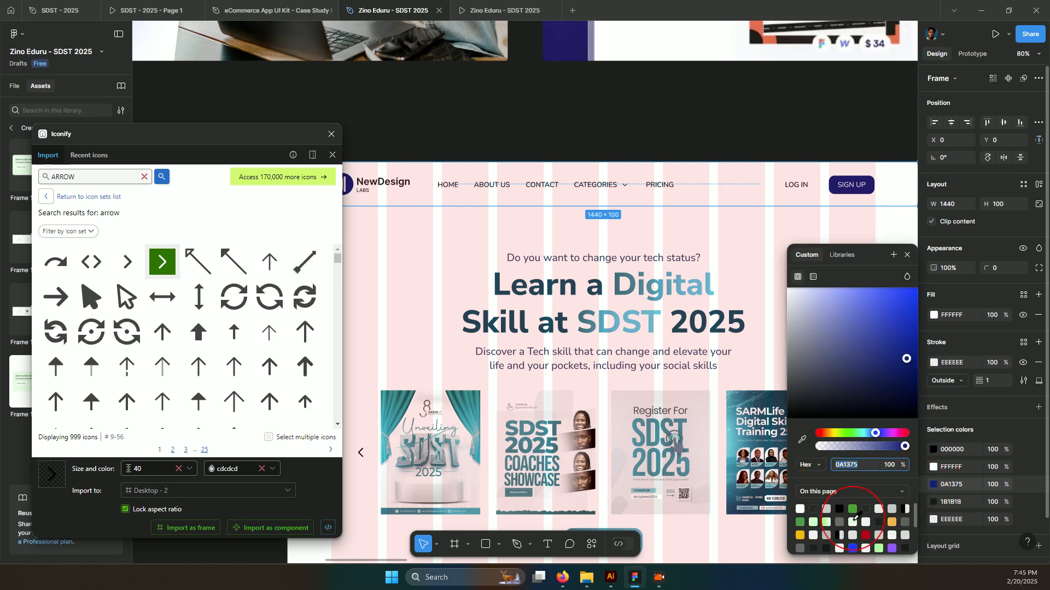
pyautogui.click(803, 440)
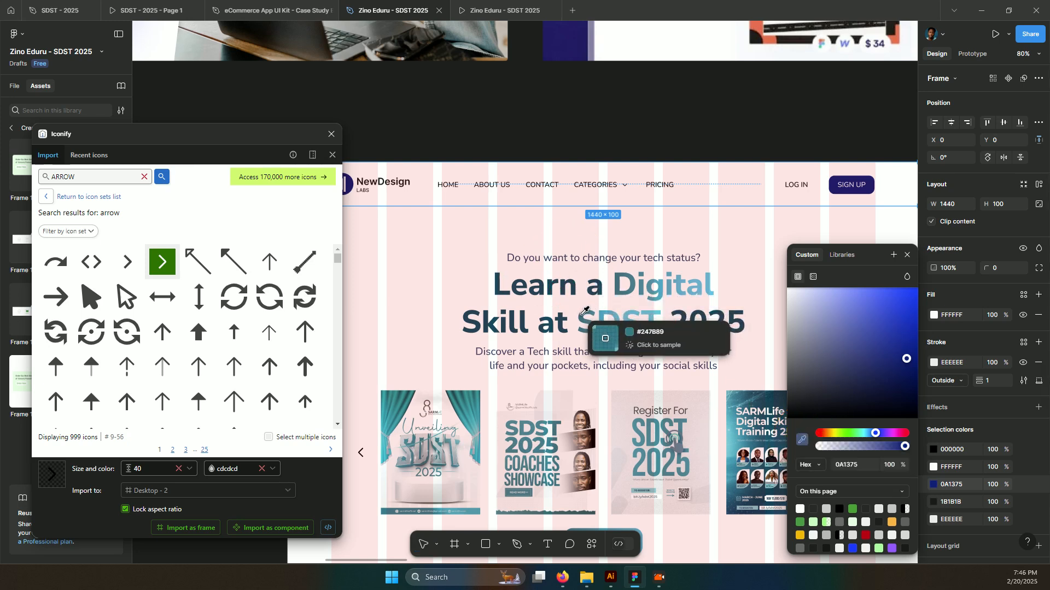
pyautogui.click(583, 313)
pyautogui.scroll(-5, 497, 300)
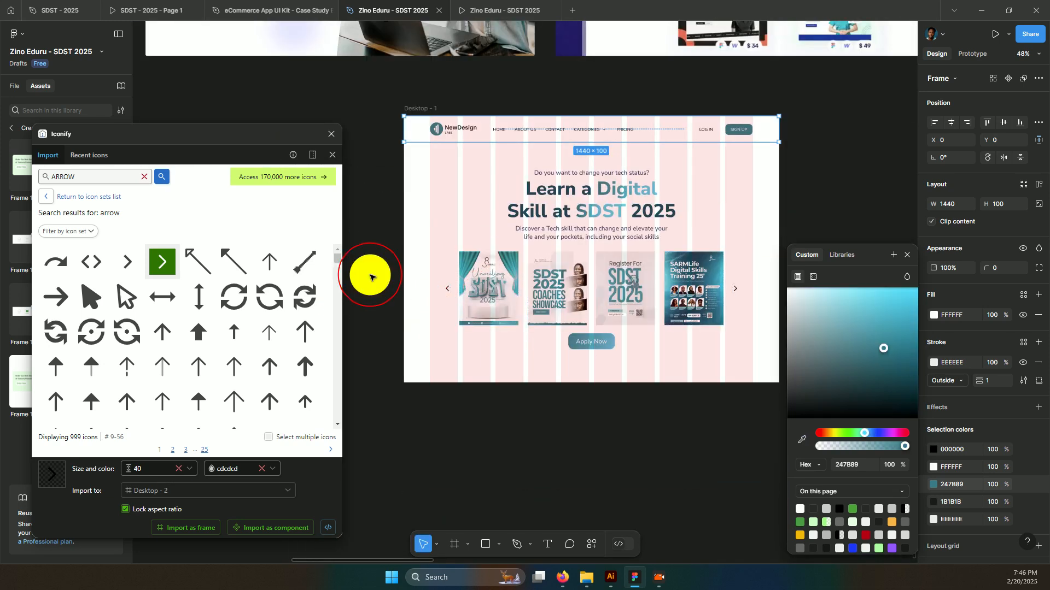
pyautogui.click(773, 282)
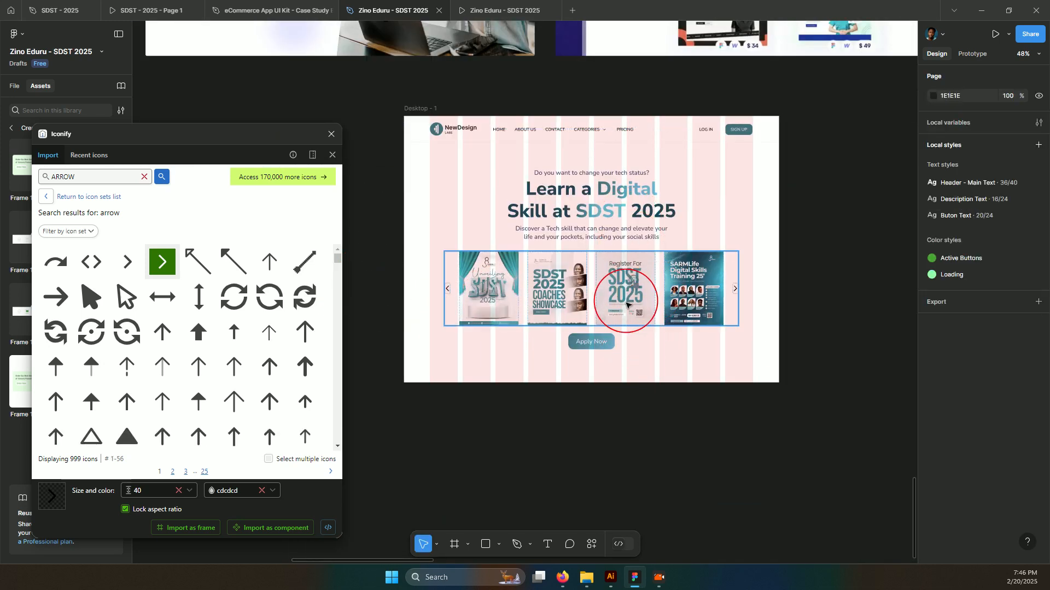
# Recolor the lines above and below the heading with a tone sampled from "2025" and adjust it to grey-teal 5D6B70.
pyautogui.click(659, 237)
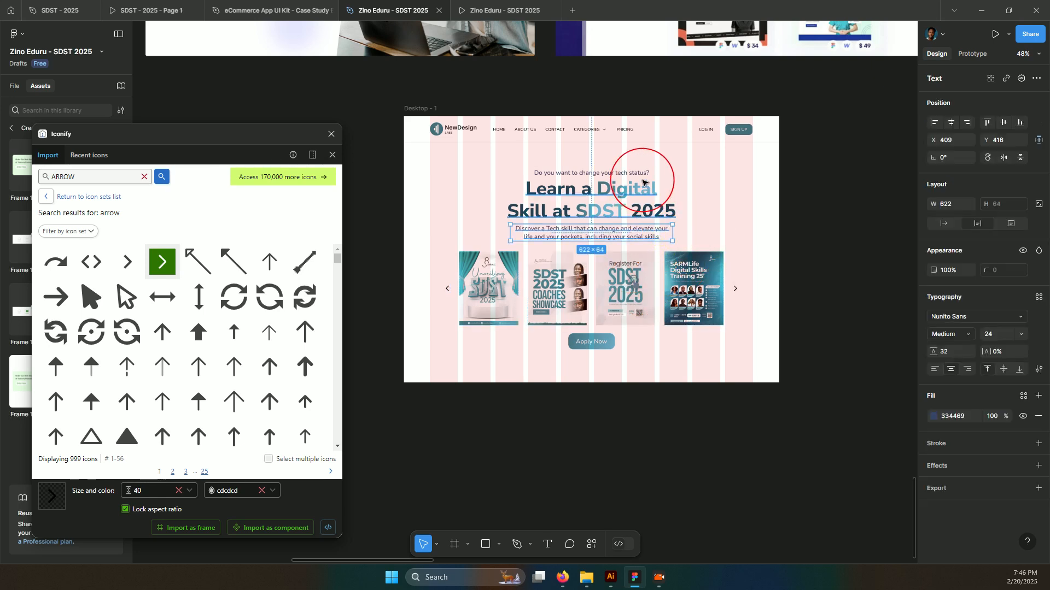
pyautogui.keyDown('shift'); pyautogui.click(640, 180); pyautogui.keyUp('shift')
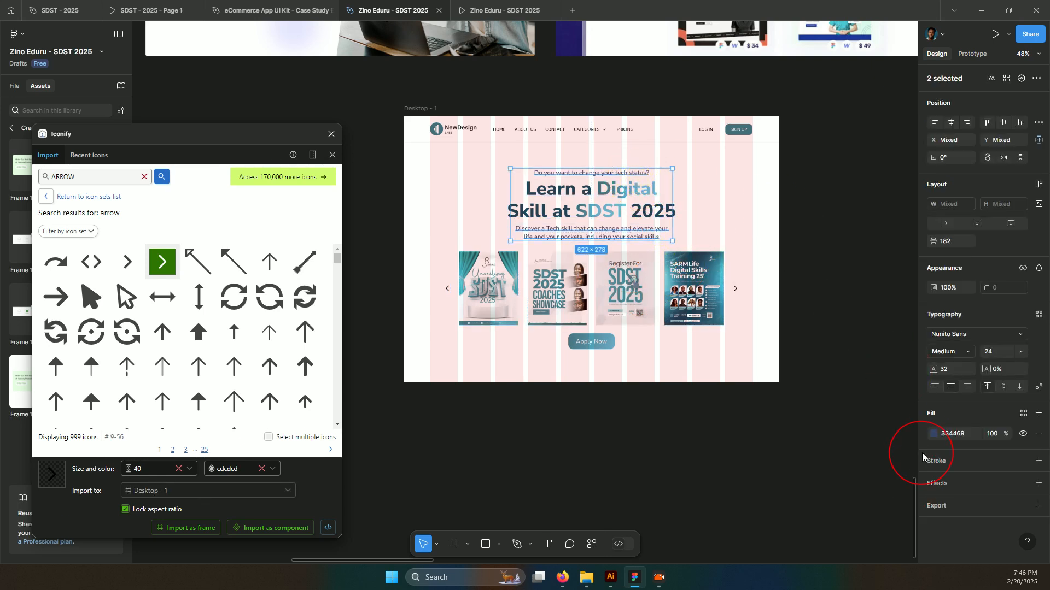
pyautogui.click(934, 437)
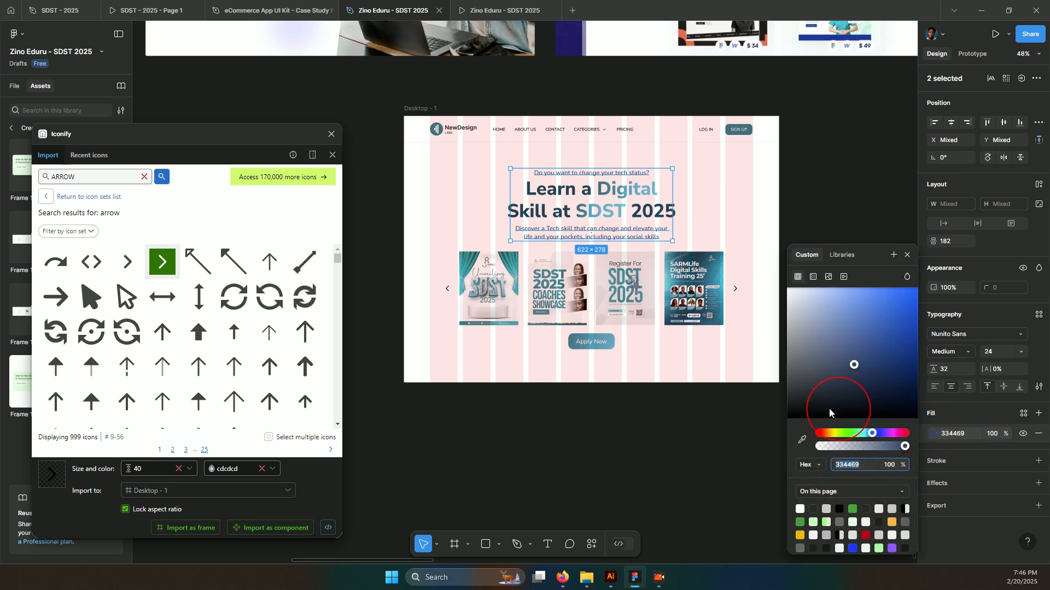
pyautogui.click(799, 438)
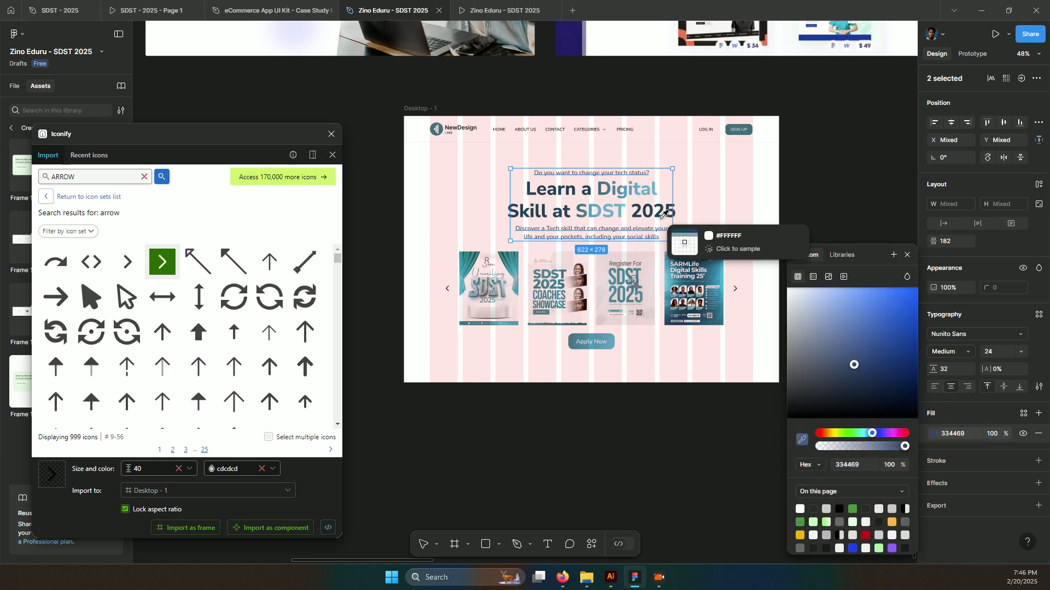
pyautogui.click(662, 209)
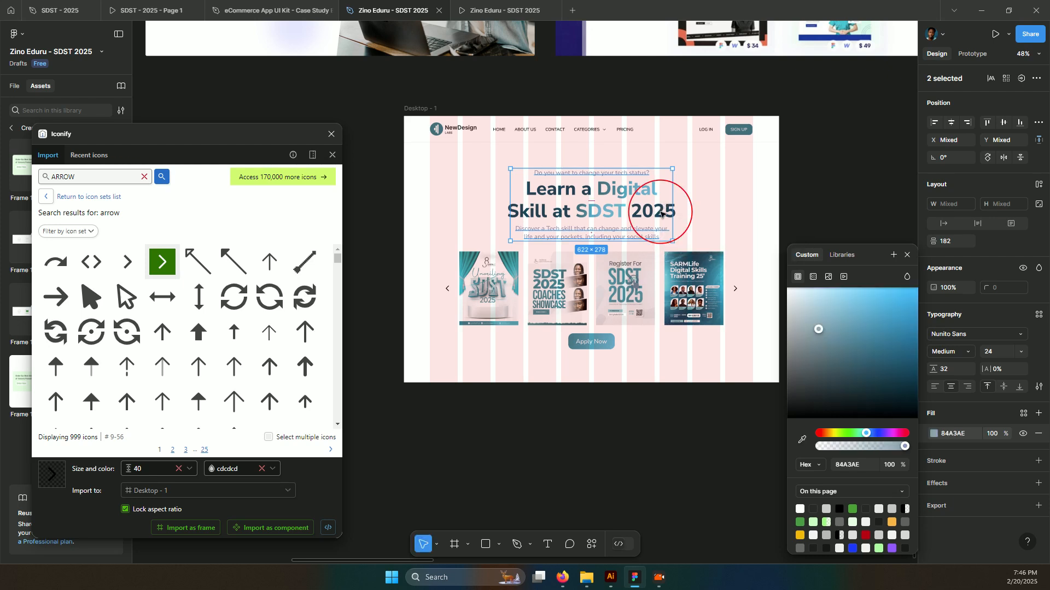
pyautogui.click(859, 350)
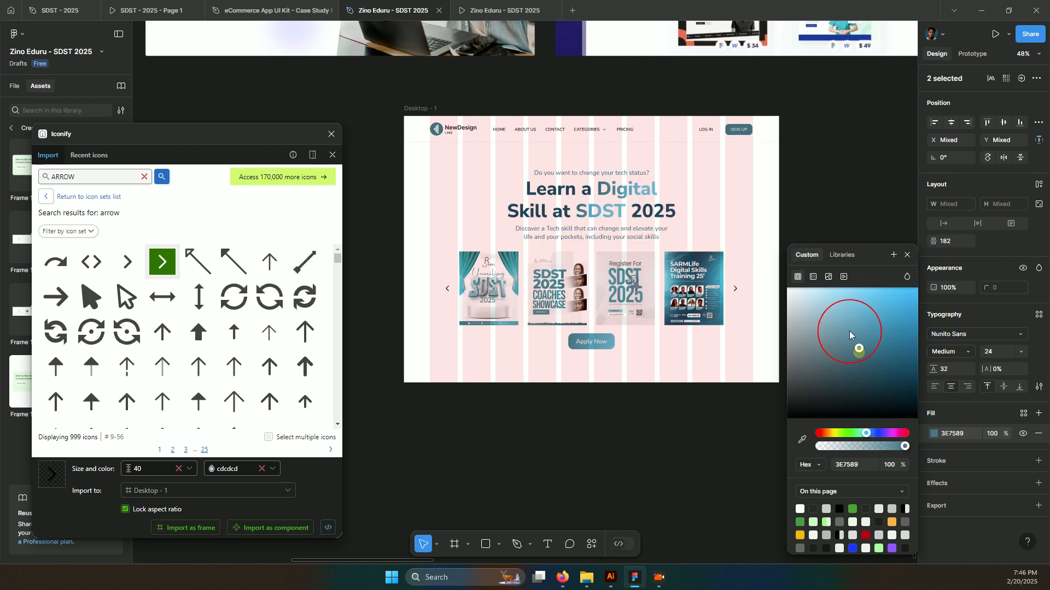
pyautogui.moveTo(866, 340); pyautogui.dragTo(817, 365)
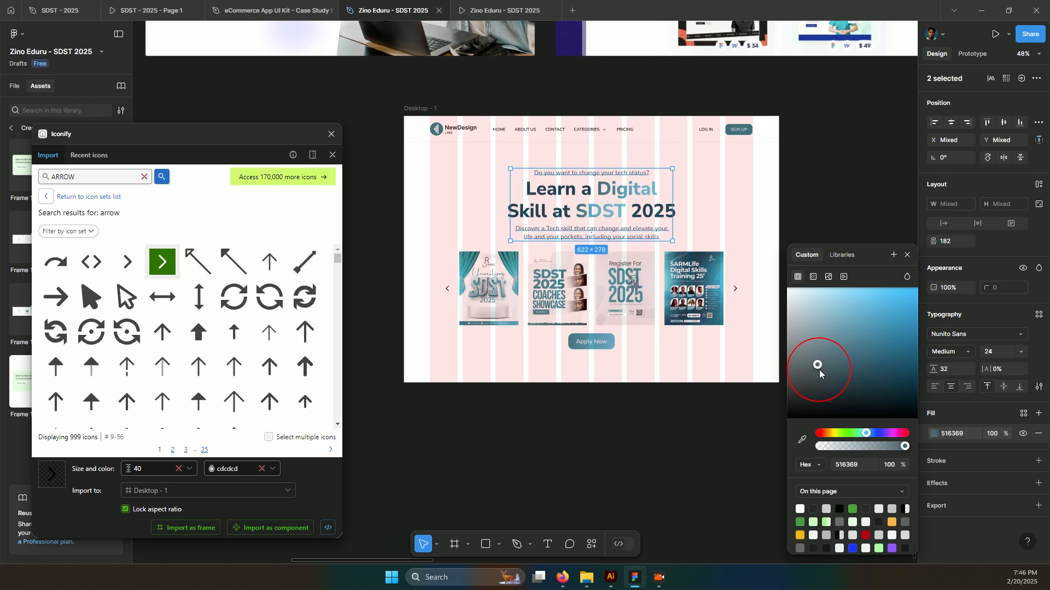
pyautogui.moveTo(819, 368); pyautogui.dragTo(809, 365)
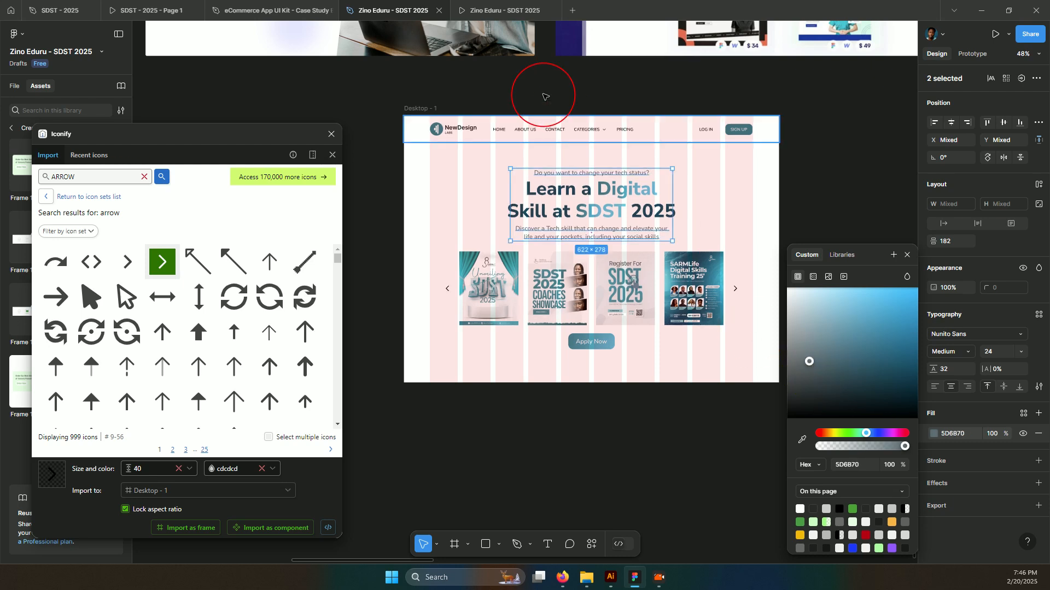
pyautogui.scroll(-1, 514, 151)
pyautogui.scroll(-5, 514, 216)
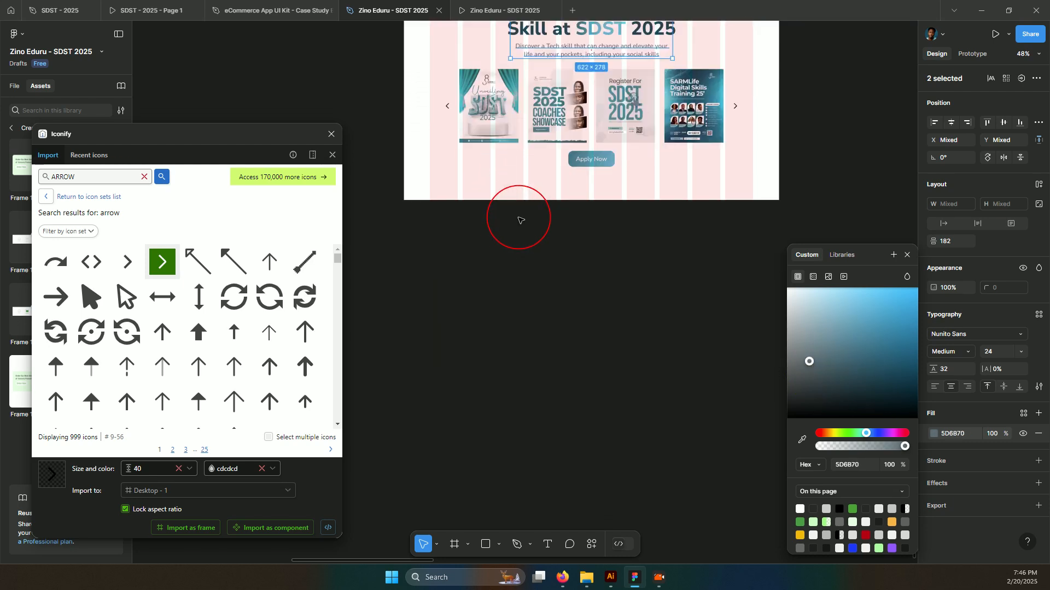
pyautogui.scroll(8, 514, 221)
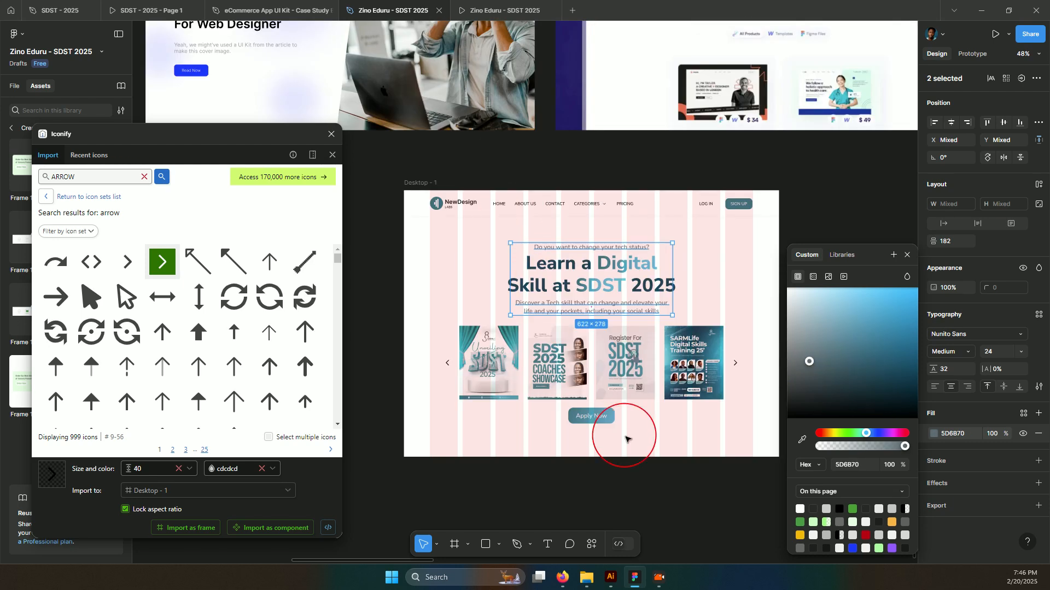
# Nudge the Apply Now button down slightly to Y 845.31.
pyautogui.click(587, 418)
pyautogui.click(536, 410)
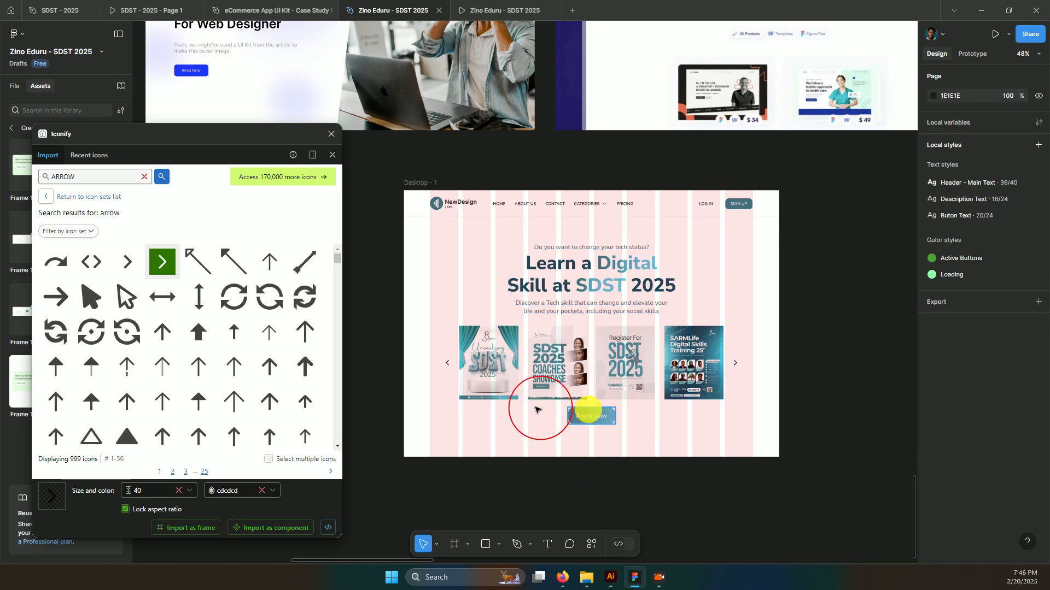
pyautogui.click(535, 410)
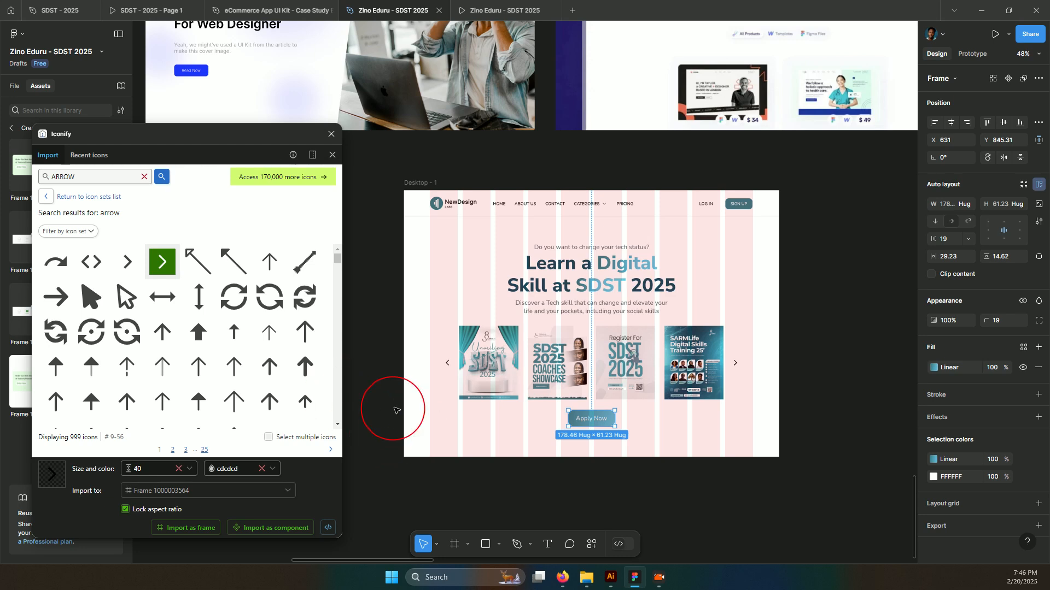
# Review the Desktop - 1 page from the navigation bar to the Apply Now button, at close-up and full-page scale.
pyautogui.scroll(4, 533, 350)
pyautogui.scroll(-10, 539, 356)
pyautogui.scroll(6, 536, 356)
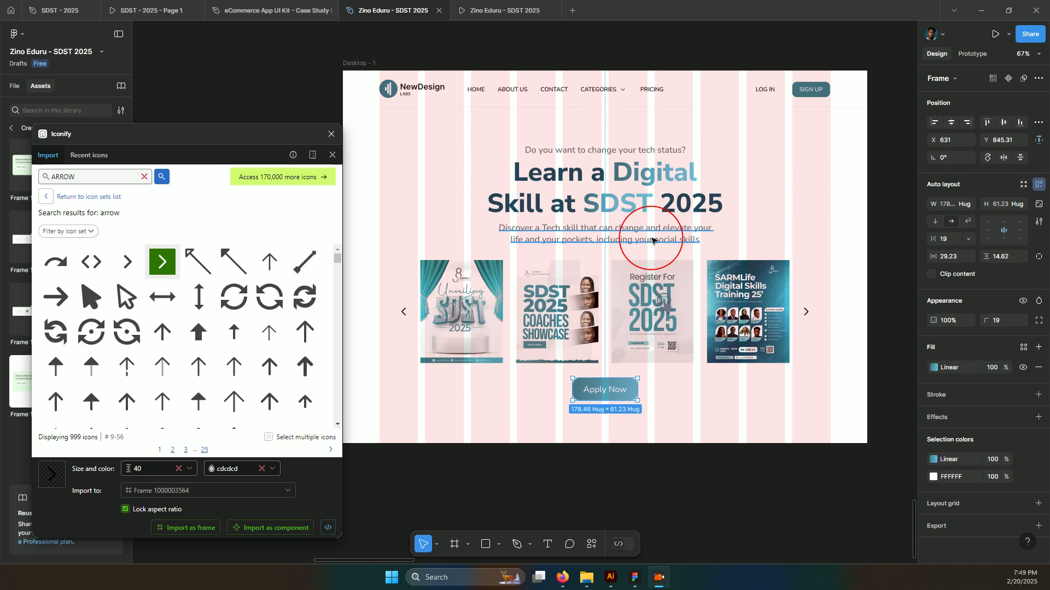
pyautogui.scroll(-5, 585, 200)
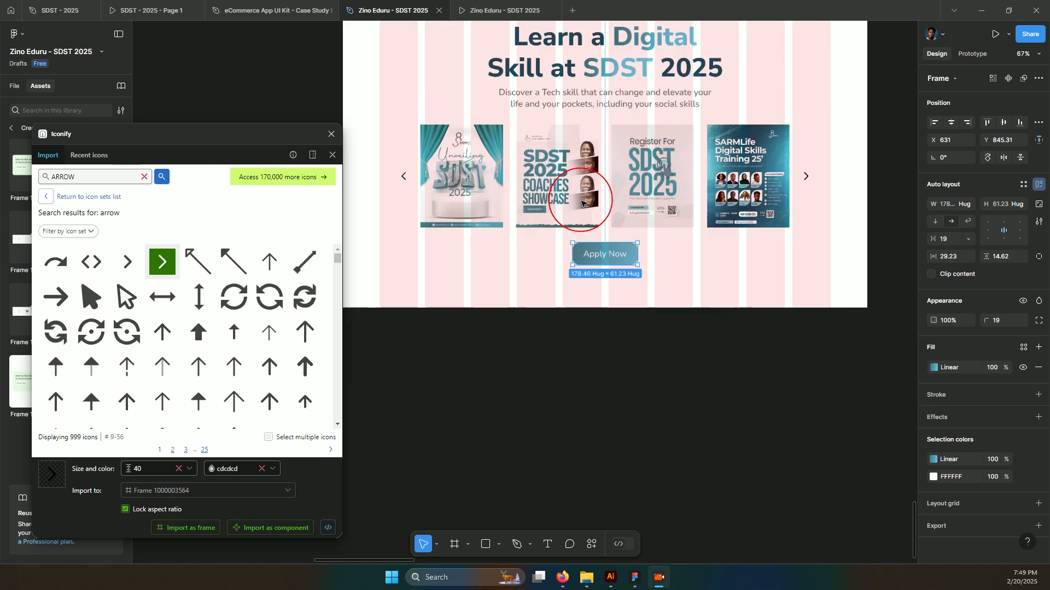
pyautogui.scroll(3, 583, 203)
pyautogui.scroll(-5, 563, 189)
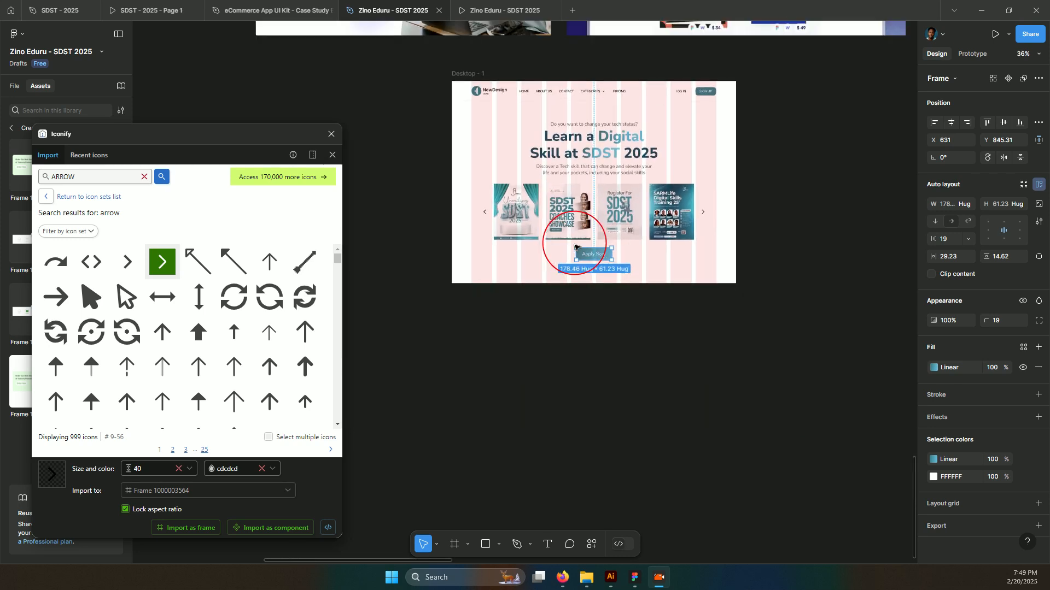
pyautogui.scroll(5, 596, 237)
pyautogui.scroll(-3, 598, 234)
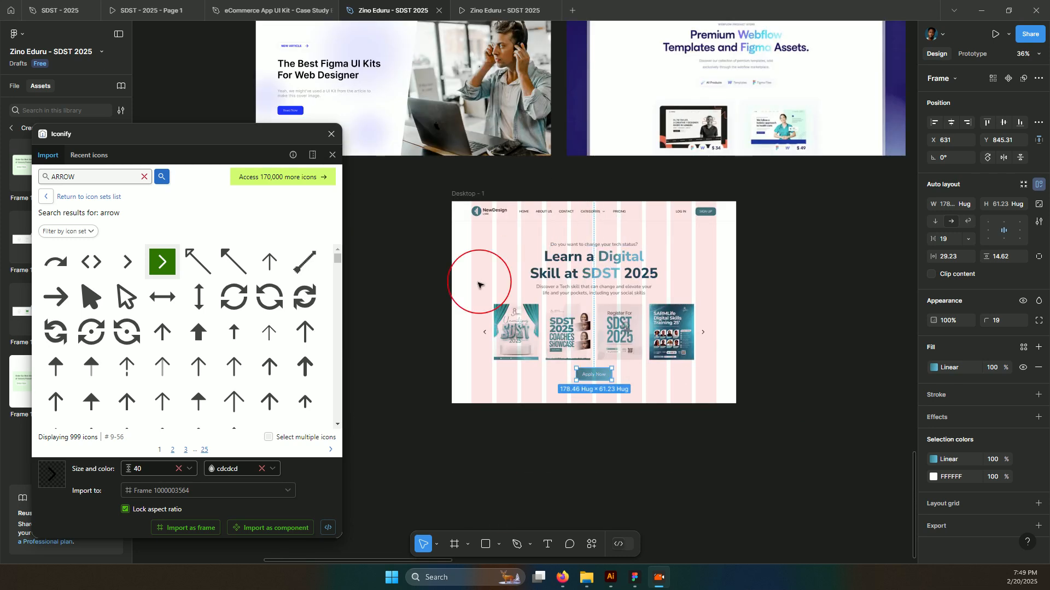
pyautogui.click(468, 194)
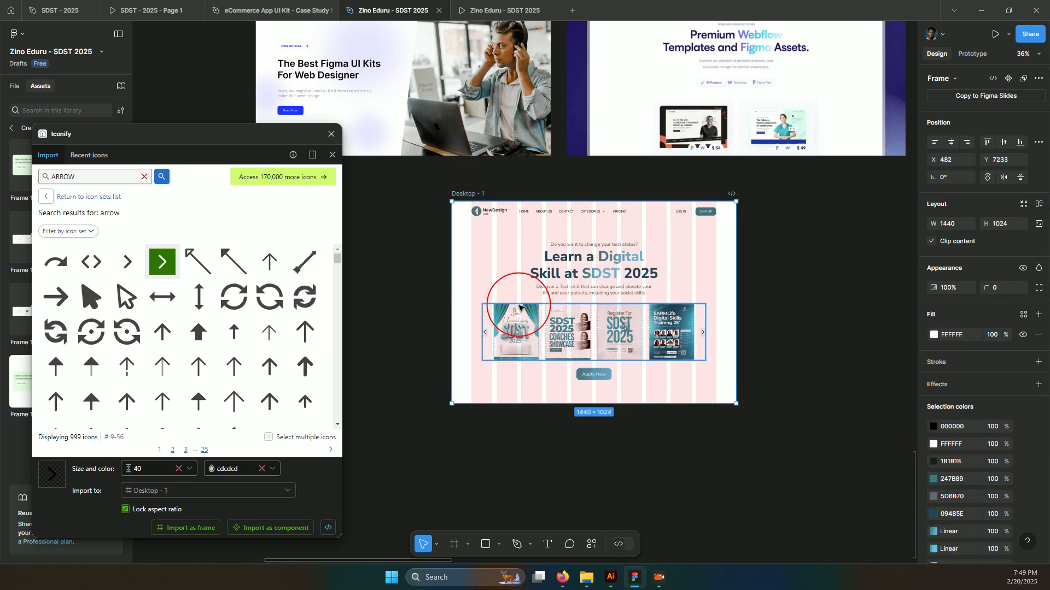
pyautogui.scroll(1, 518, 308)
pyautogui.scroll(-3, 498, 295)
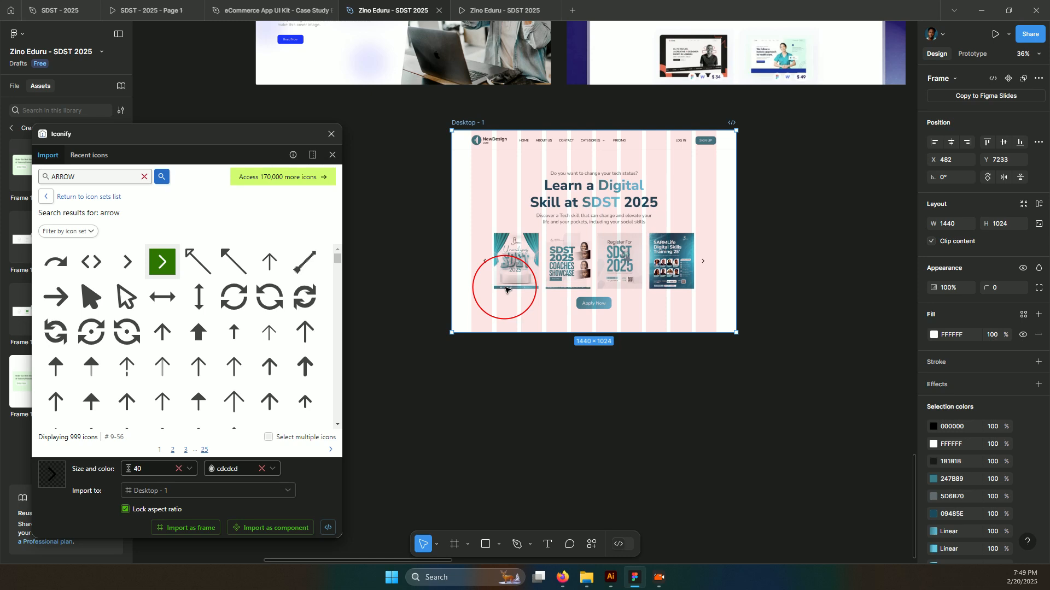
pyautogui.scroll(7, 505, 289)
pyautogui.scroll(-4, 499, 283)
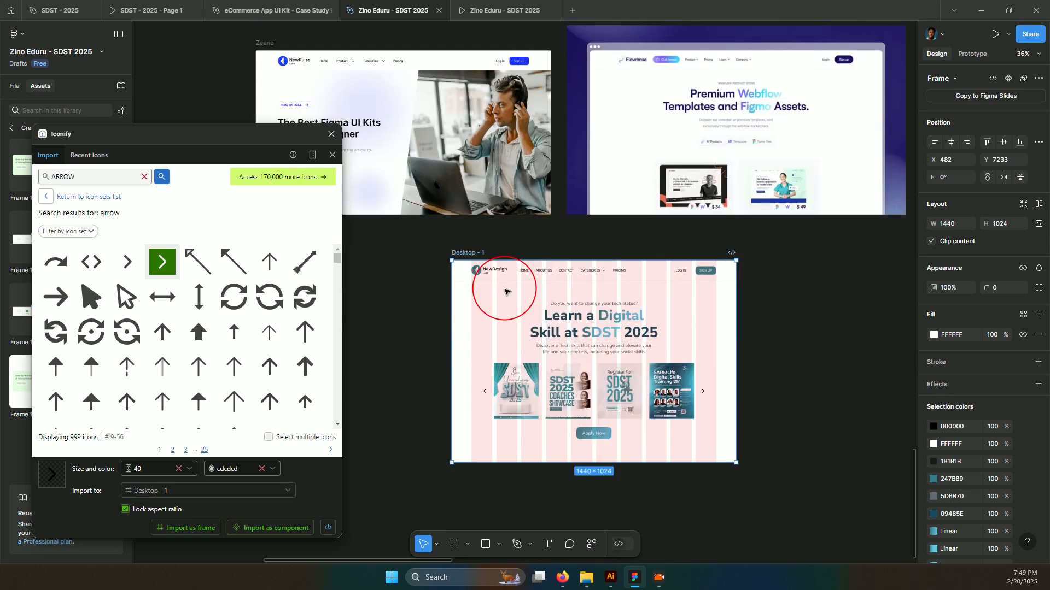
# Try replacing teal 247B89 throughout the Desktop - 1 frame with other tones such as 172D31, 266772 and 3B4749.
pyautogui.click(474, 251)
pyautogui.scroll(-3, 929, 432)
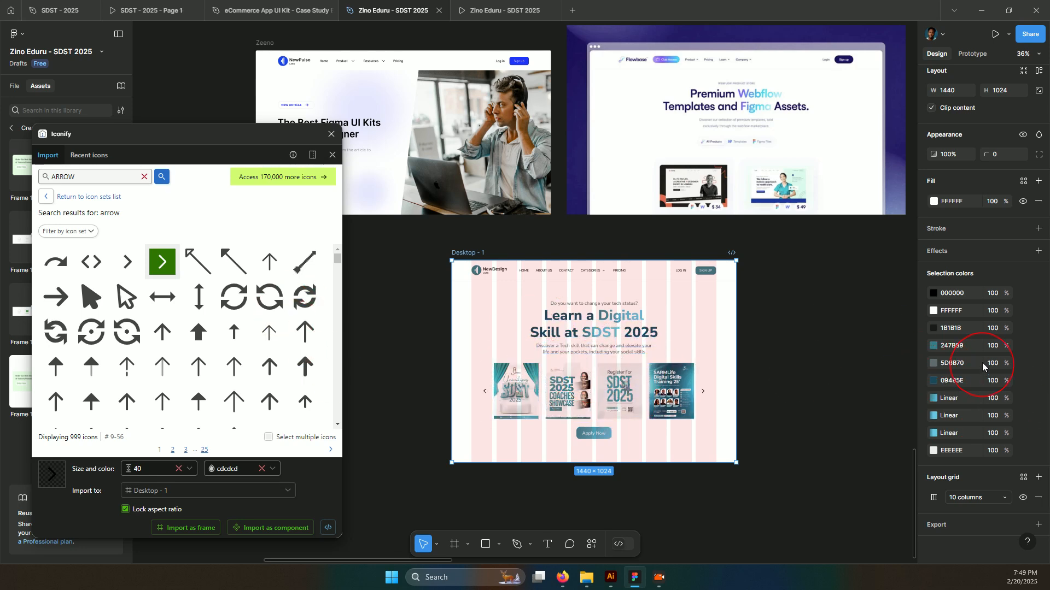
pyautogui.click(933, 345)
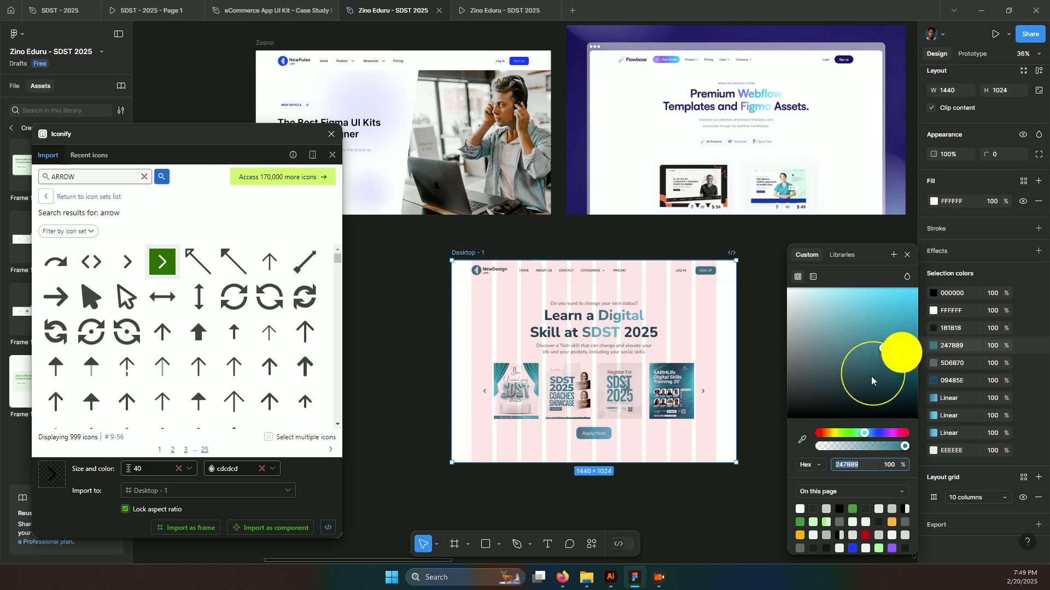
pyautogui.click(858, 393)
pyautogui.moveTo(857, 399); pyautogui.dragTo(857, 399)
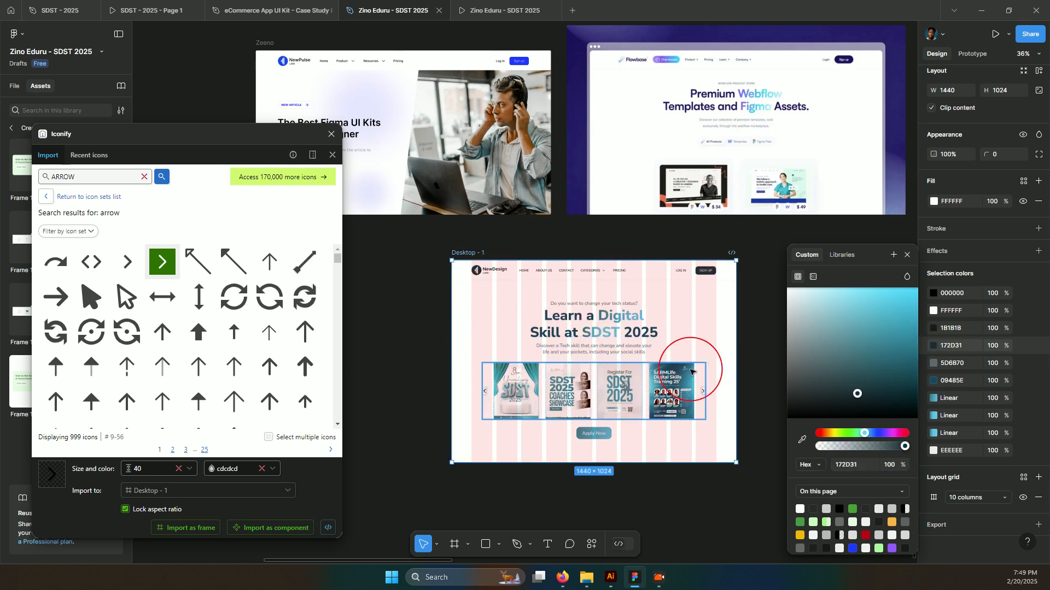
pyautogui.click(871, 378)
pyautogui.moveTo(870, 376); pyautogui.dragTo(873, 361)
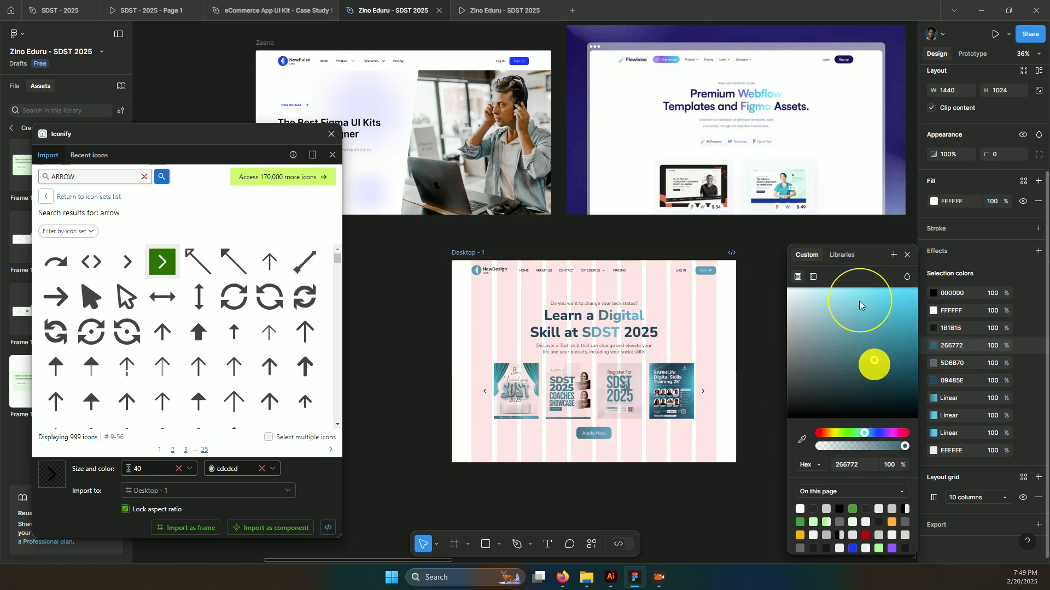
pyautogui.moveTo(841, 296); pyautogui.dragTo(813, 381)
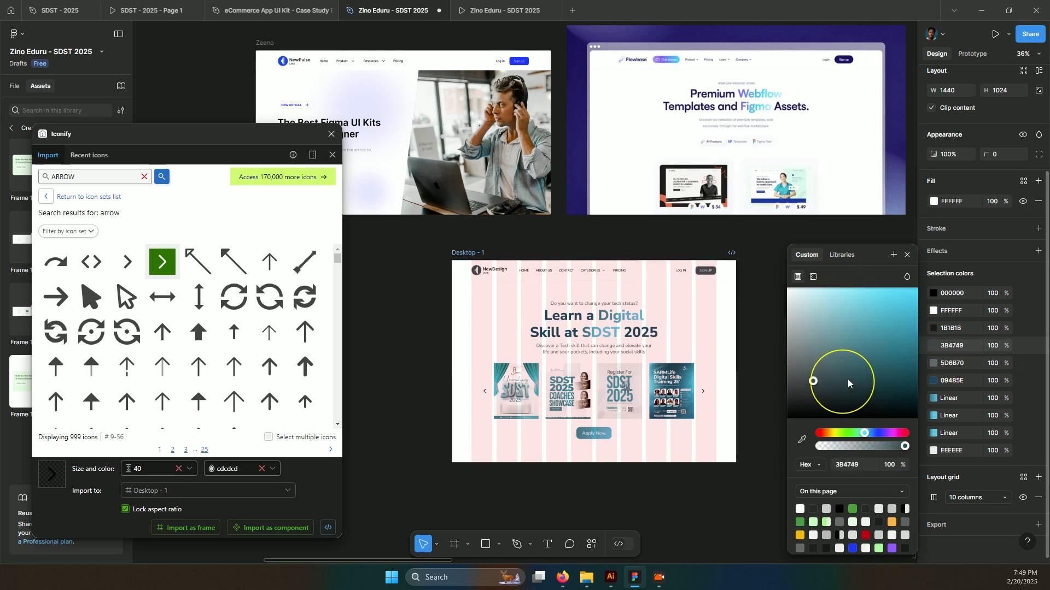
pyautogui.click(886, 377)
pyautogui.click(938, 349)
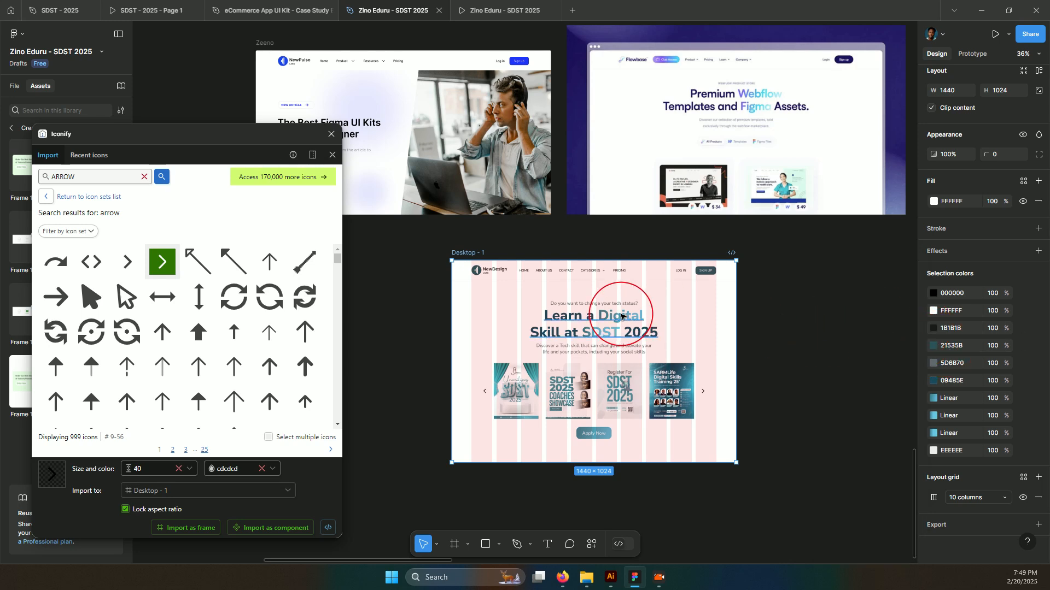
# Undo the trial recoloring of teal 247B89 and the last downward nudge of the Apply Now button.
pyautogui.hotkey('ctrl', 'z')
pyautogui.hotkey('ctrl', 'z')
pyautogui.hotkey('ctrl', 'z')
pyautogui.hotkey('ctrl', 'z')
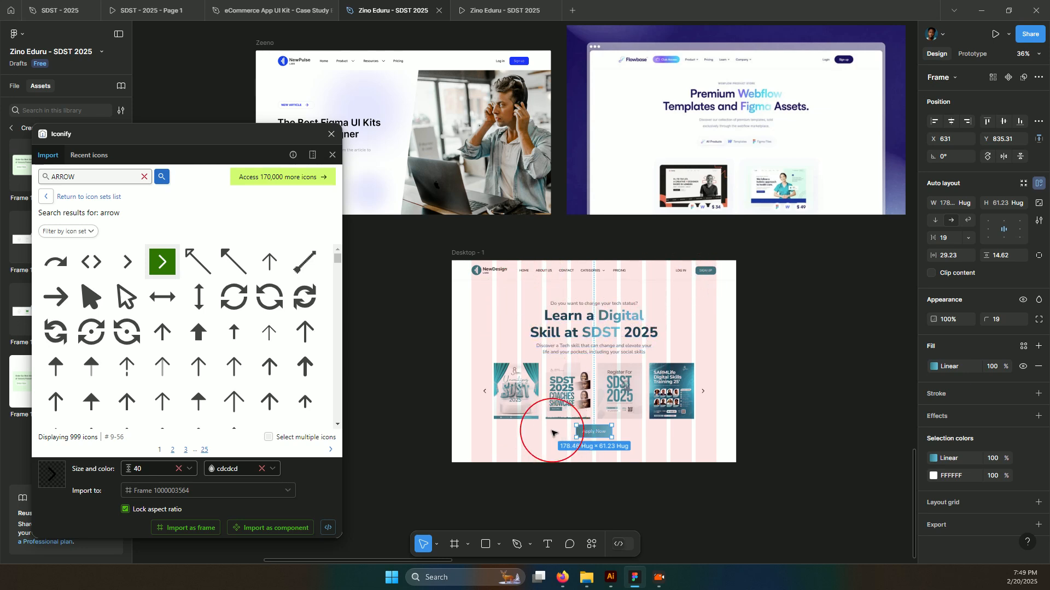
# Check which saved color styles are available for the FFFFFF selection color of the Desktop - 1 frame.
pyautogui.click(469, 251)
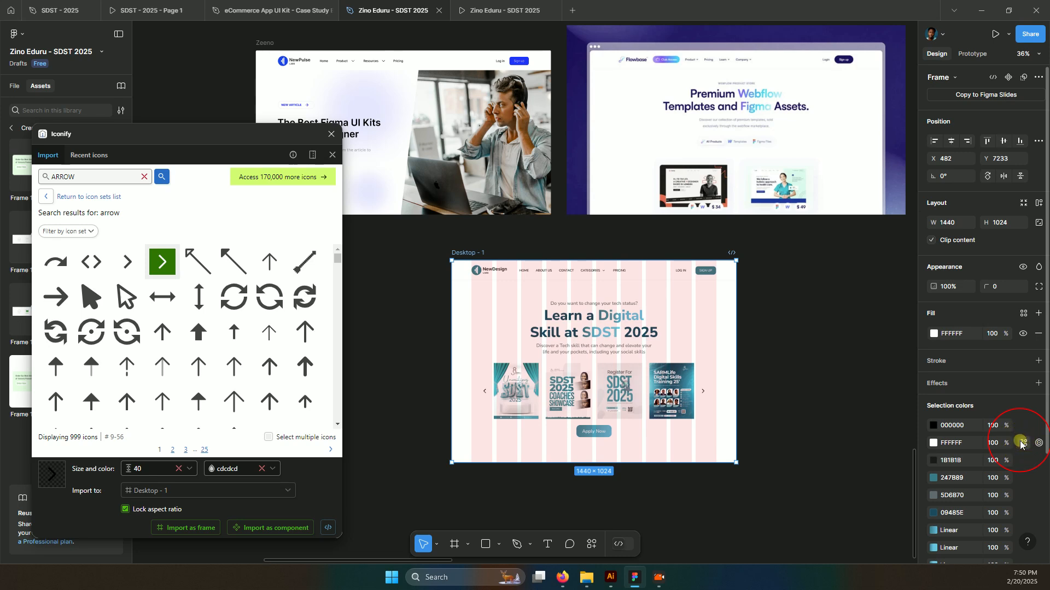
pyautogui.click(1021, 444)
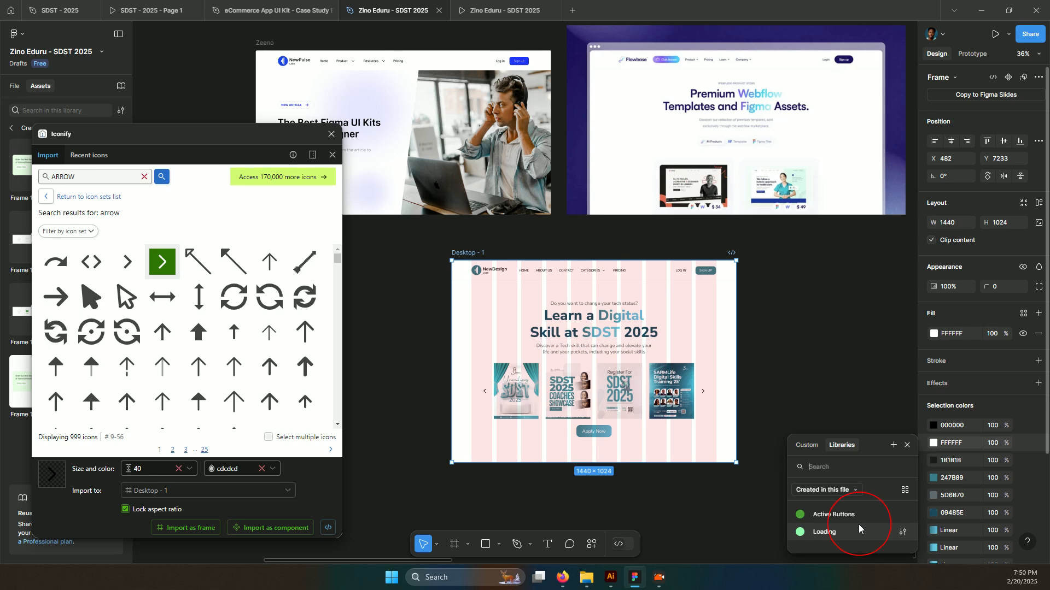
pyautogui.click(820, 399)
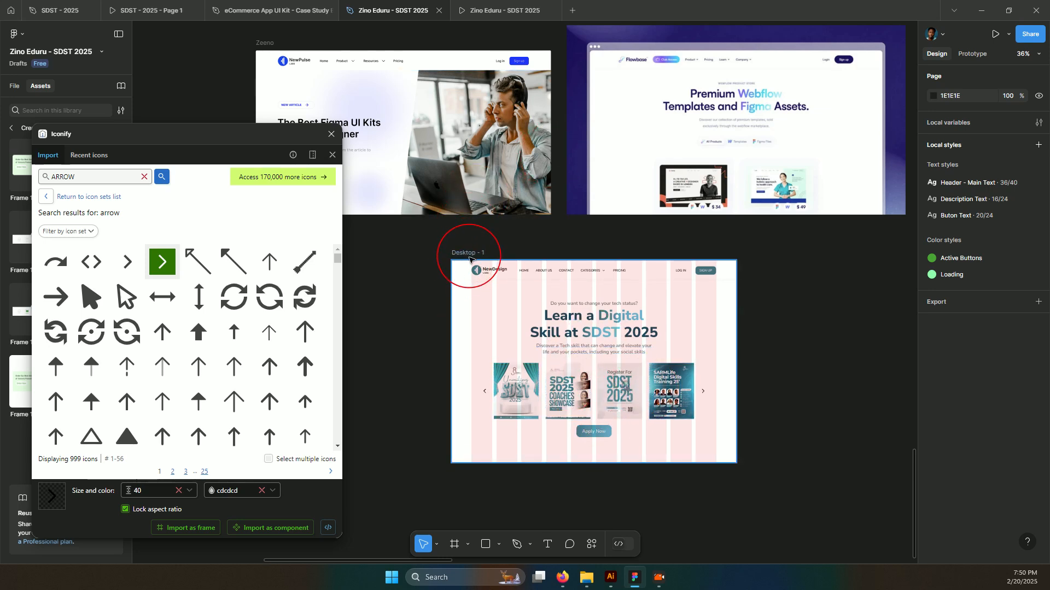
# Move the Desktop - 1 frame horizontally to X 316.
pyautogui.moveTo(469, 258); pyautogui.dragTo(435, 255)
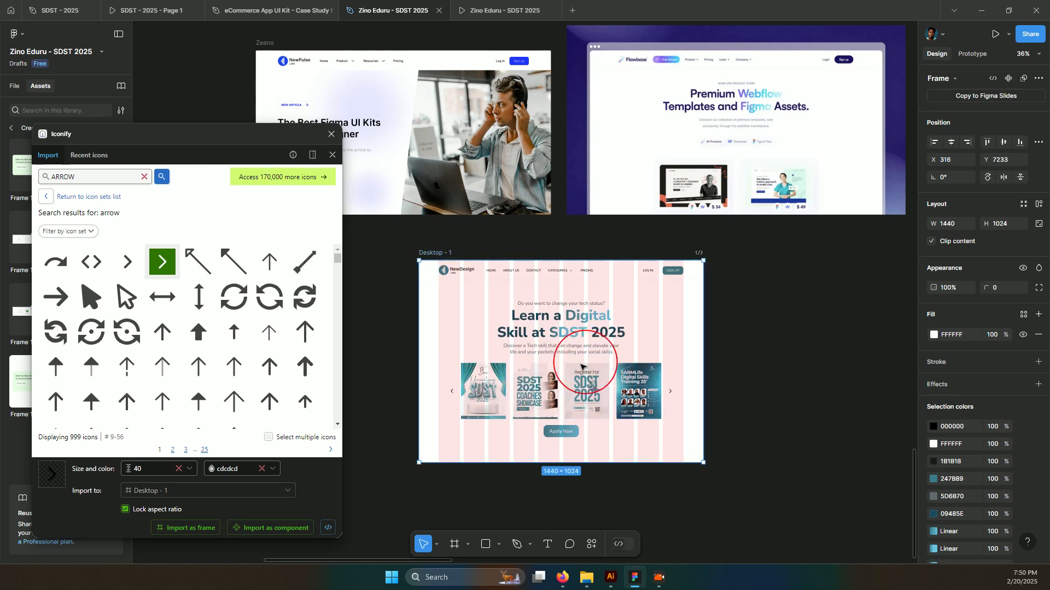